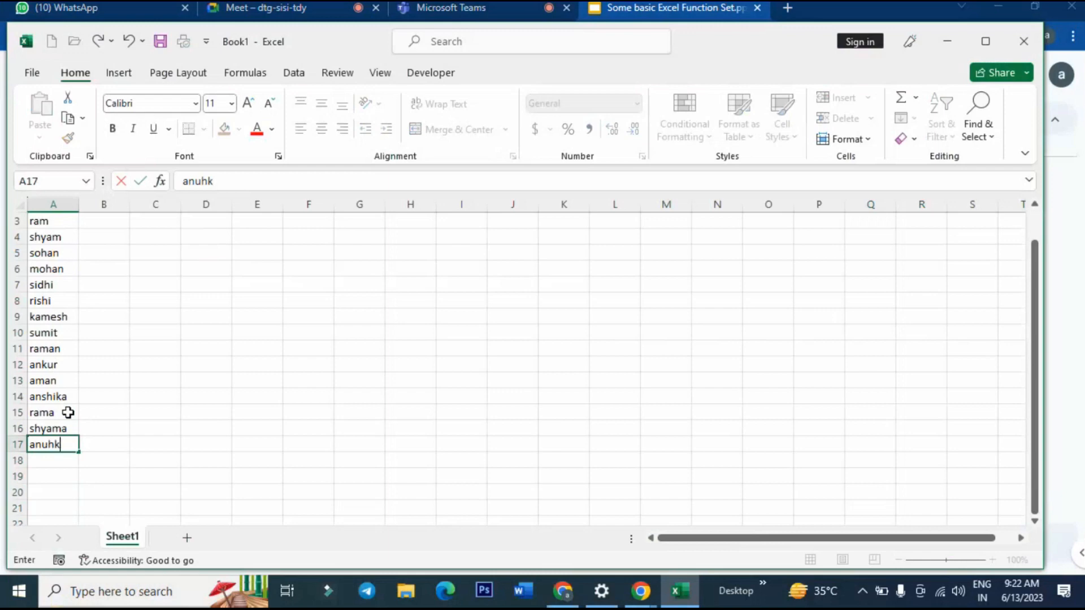
Complete the name in cell A17 and enter another name in cell A18.
{"action": "type", "text": "a"}
{"action": "left_click", "coordinate": [202, 181]}
{"action": "type", "text": "shka"}
{"action": "left_click", "coordinate": [145, 287]}
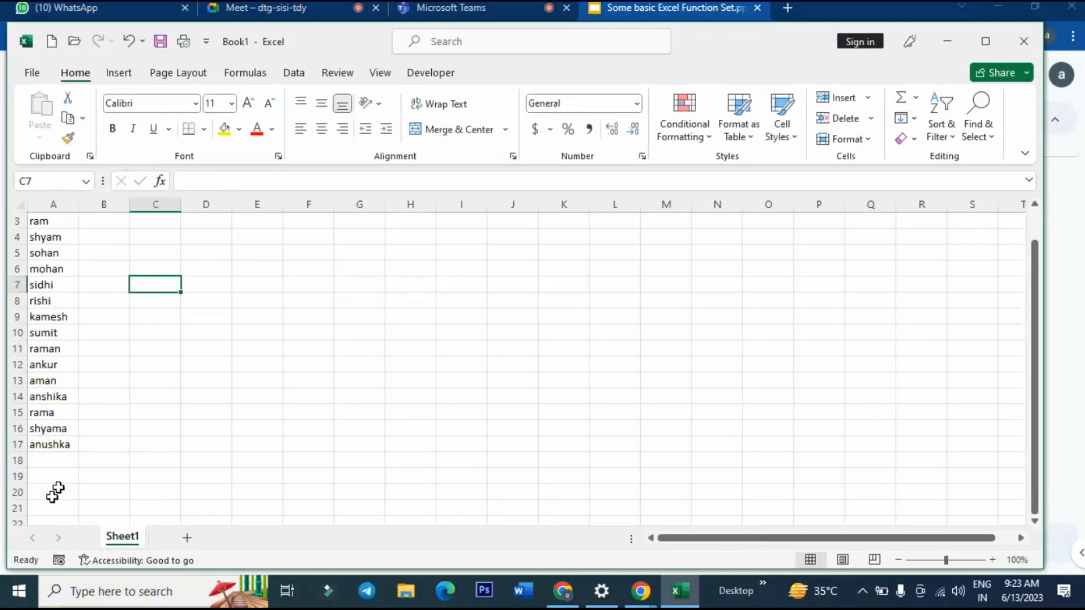
{"action": "left_click", "coordinate": [63, 458]}
{"action": "type", "text": "riys"}
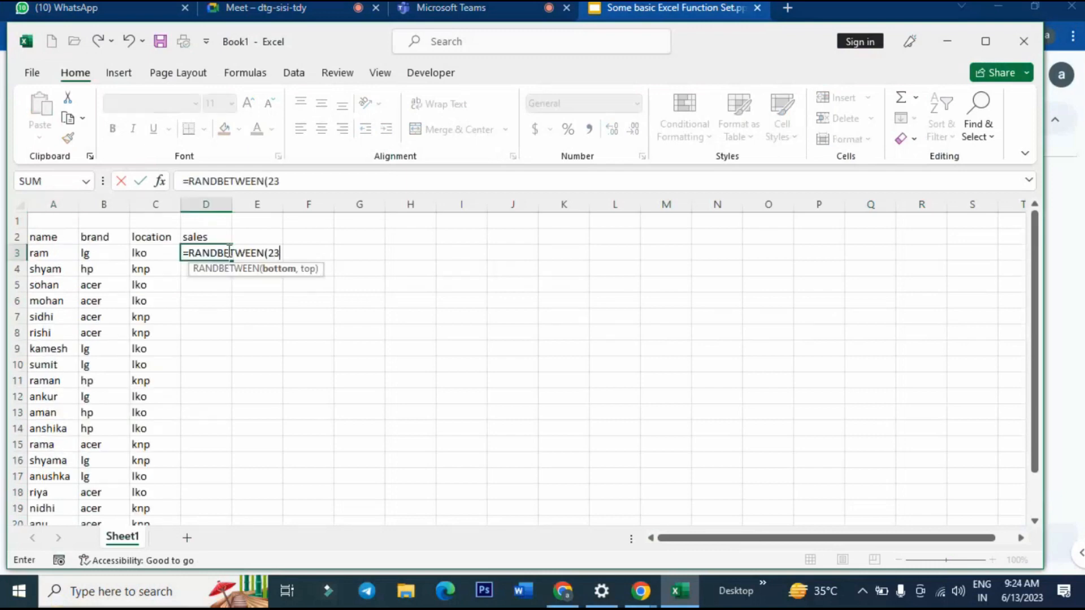
Enter =RANDBETWEEN(230000,6790000) in cell D3 and fill it down the sales column.
{"action": "type", "text": "0000,67"}
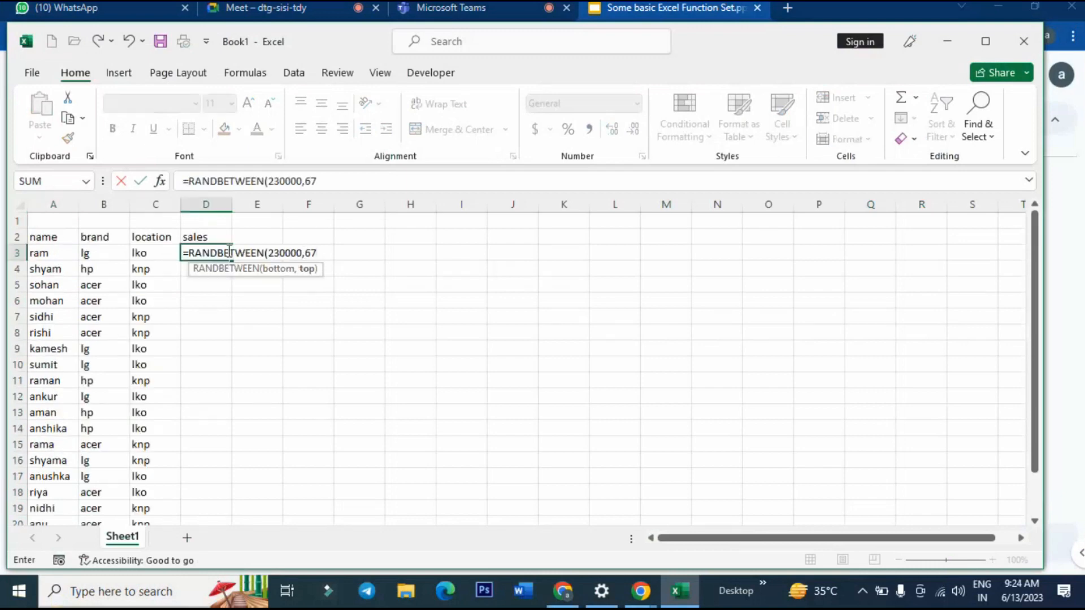
{"action": "type", "text": "90000)"}
{"action": "key", "text": "Return"}
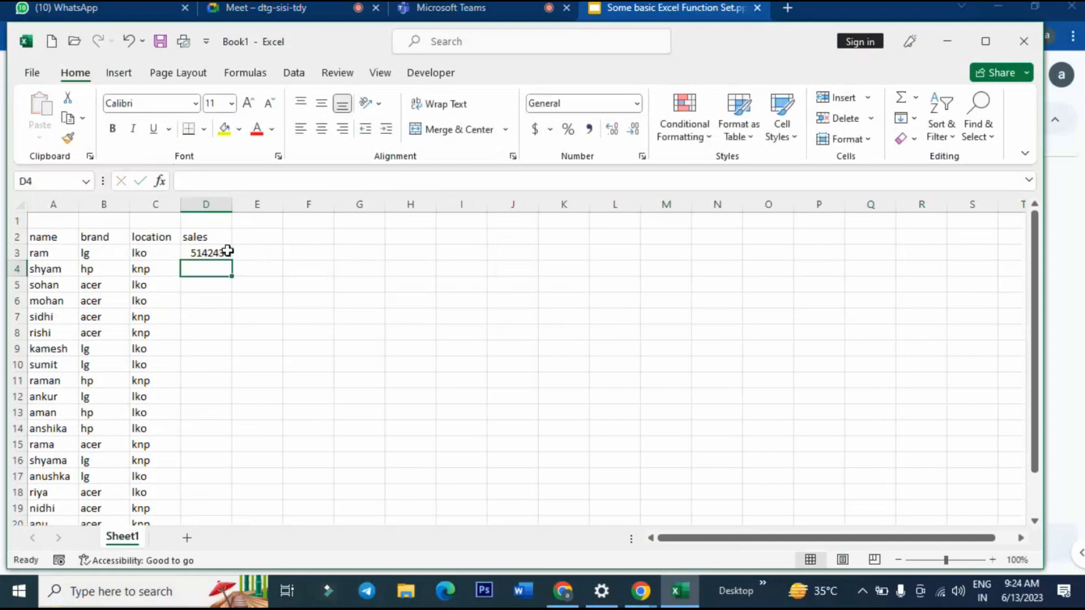
{"action": "left_click", "coordinate": [218, 251]}
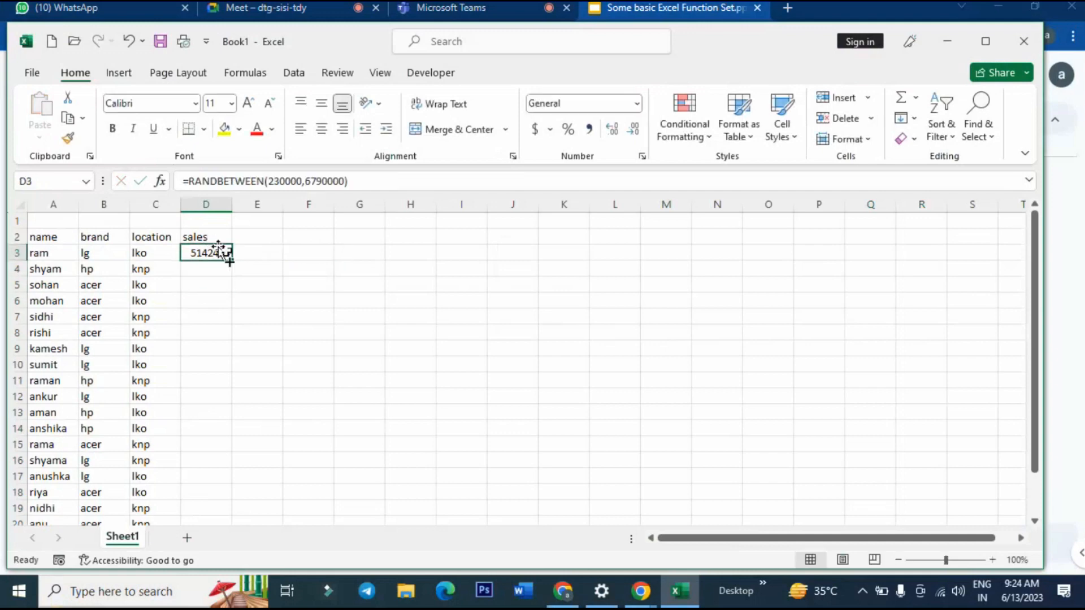
{"action": "double_click", "coordinate": [229, 259]}
Replace the random-number formulas in the sales column with their static values and clear the copy selection.
{"action": "key", "text": "ctrl+c"}
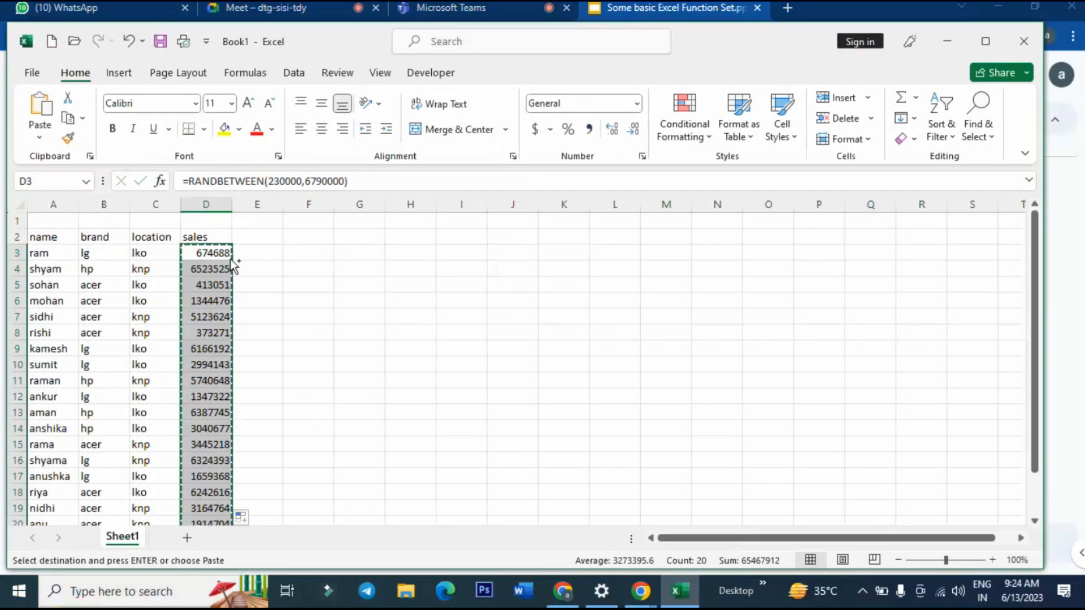
{"action": "key", "text": "ctrl+alt+v"}
{"action": "key", "text": "v"}
{"action": "key", "text": "Return"}
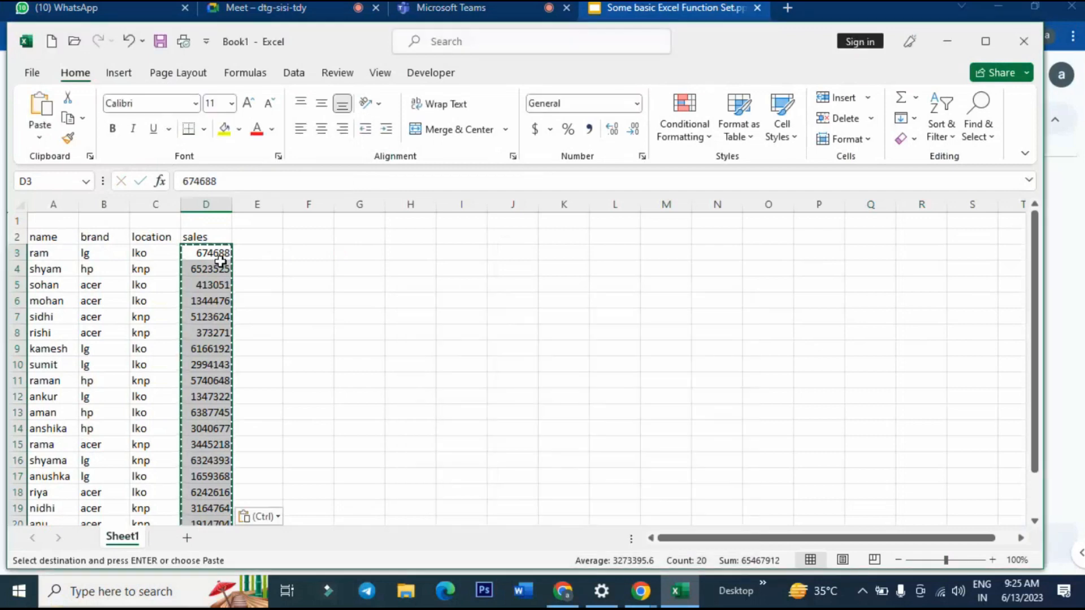
{"action": "left_click", "coordinate": [338, 304]}
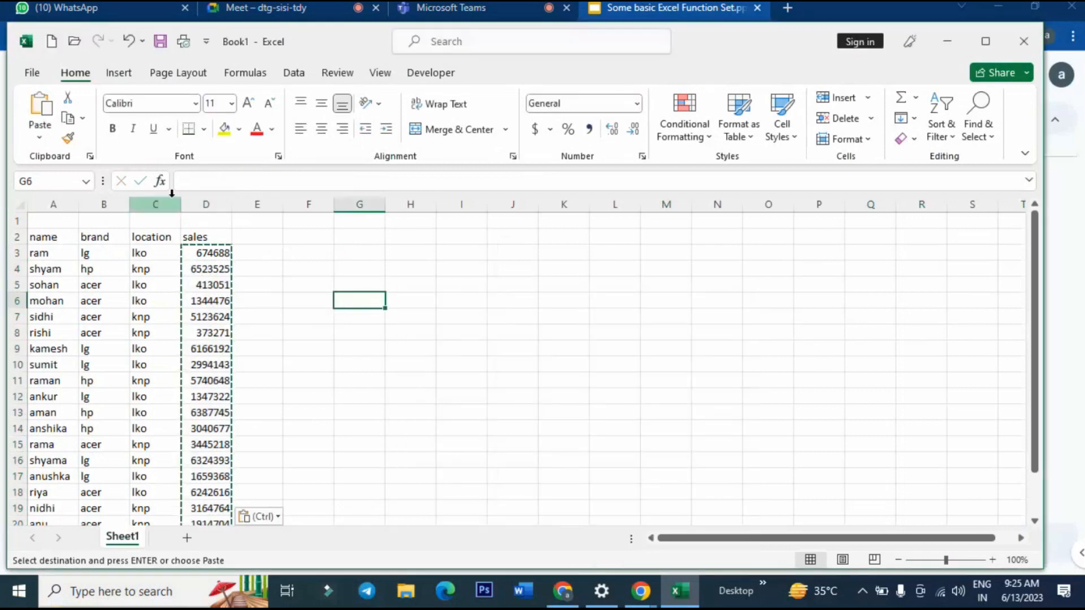
{"action": "left_click", "coordinate": [993, 561]}
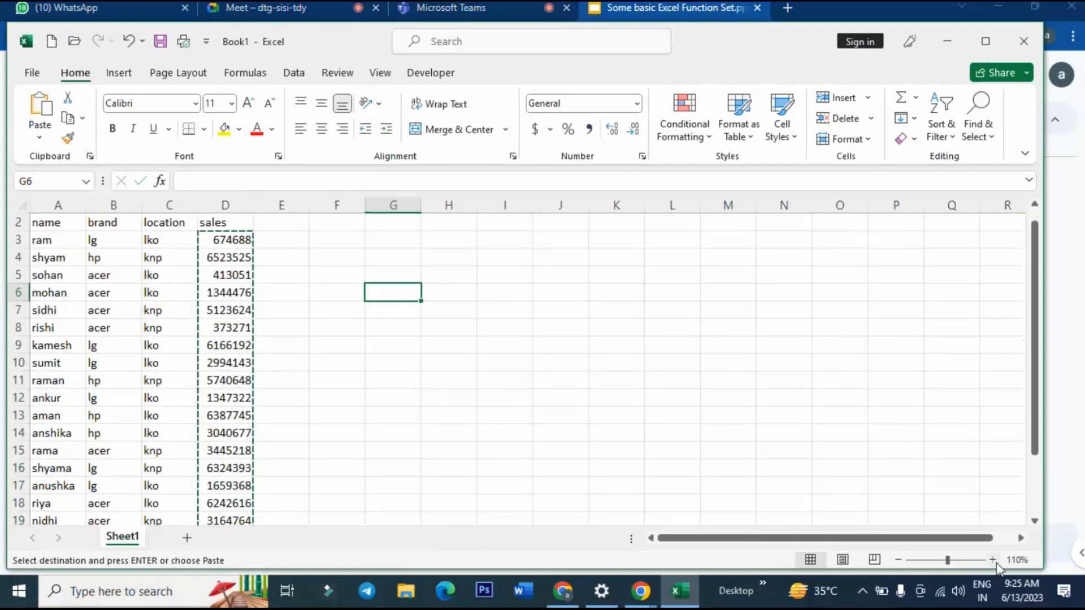
{"action": "left_click", "coordinate": [993, 561]}
{"action": "left_click", "coordinate": [993, 560]}
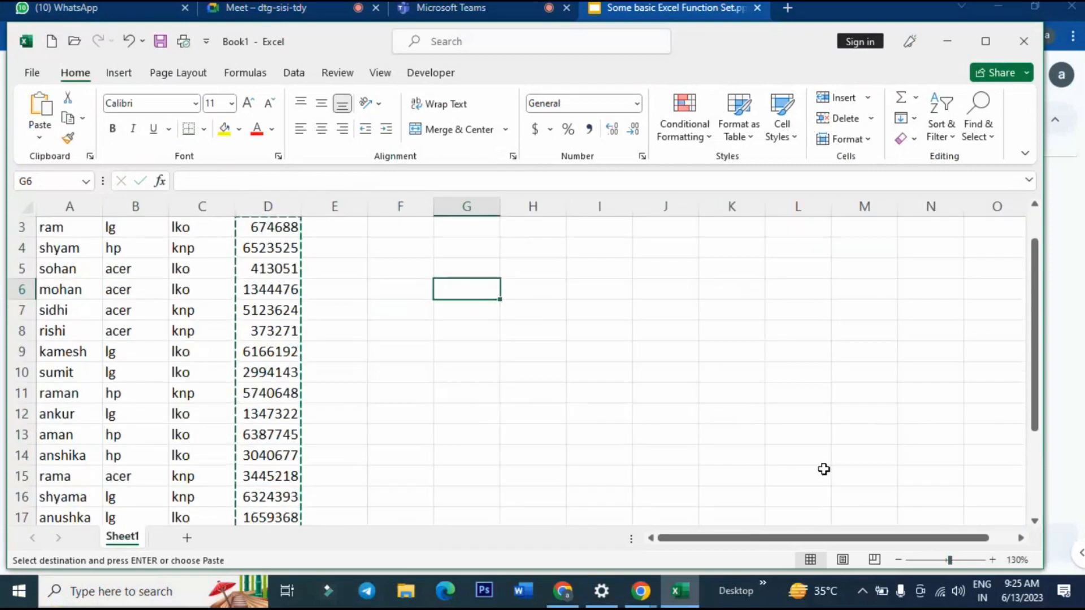
{"action": "left_click", "coordinate": [290, 389]}
{"action": "left_click", "coordinate": [249, 291]}
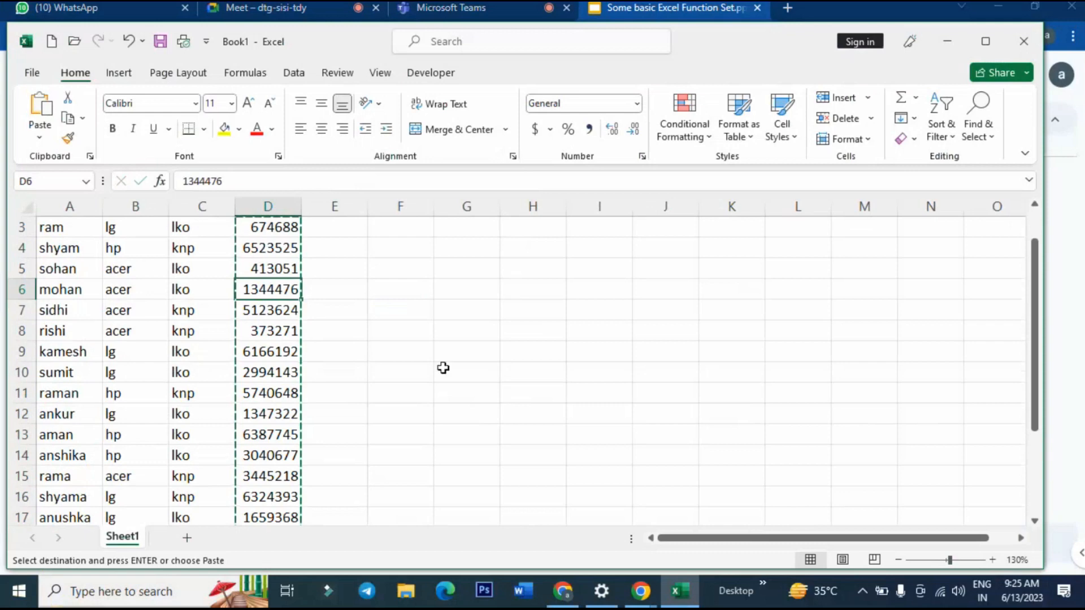
{"action": "key", "text": "Escape"}
Try merging columns A to D, undo the merge, and center-align their contents instead.
{"action": "scroll", "coordinate": [496, 351], "scroll_direction": "up", "scroll_amount": 1}
{"action": "left_click", "coordinate": [360, 331]}
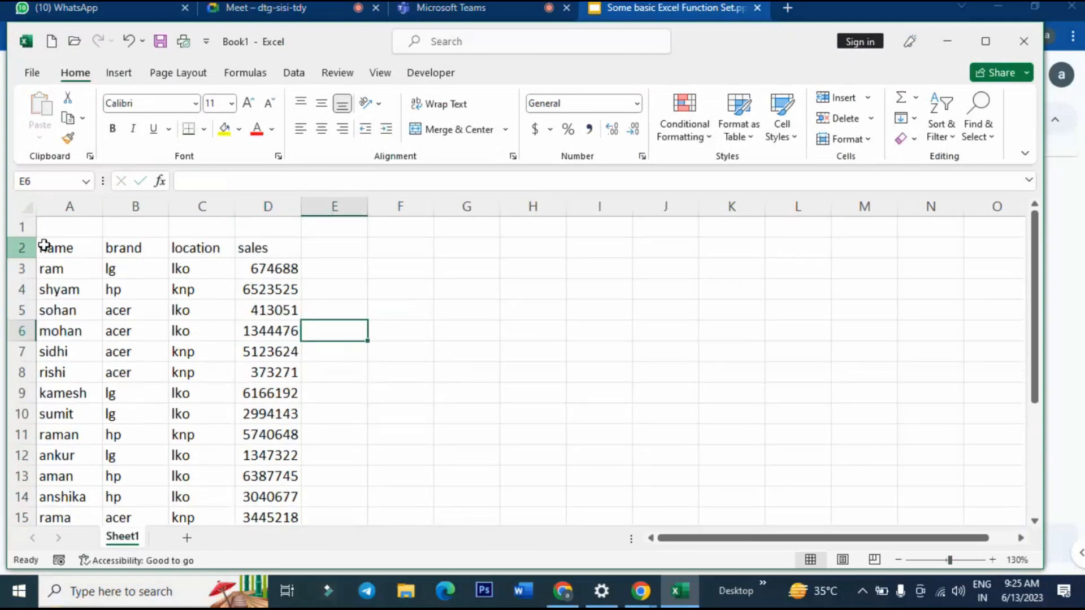
{"action": "left_click", "coordinate": [48, 247]}
{"action": "left_click", "coordinate": [69, 207]}
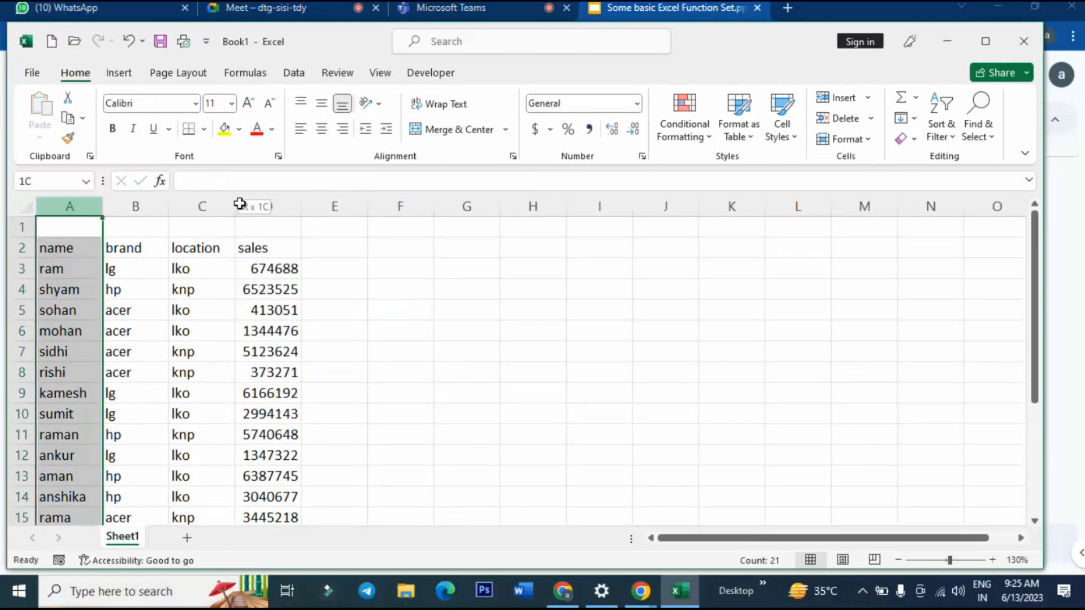
{"action": "left_click", "coordinate": [268, 207], "text": "shift"}
{"action": "left_click", "coordinate": [455, 129]}
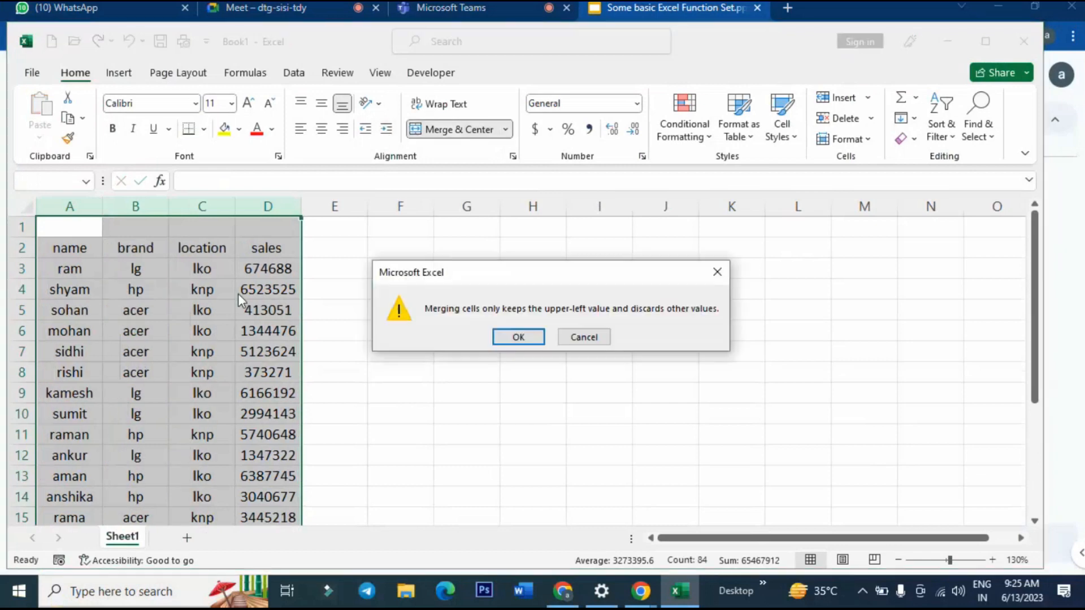
{"action": "left_click", "coordinate": [526, 333]}
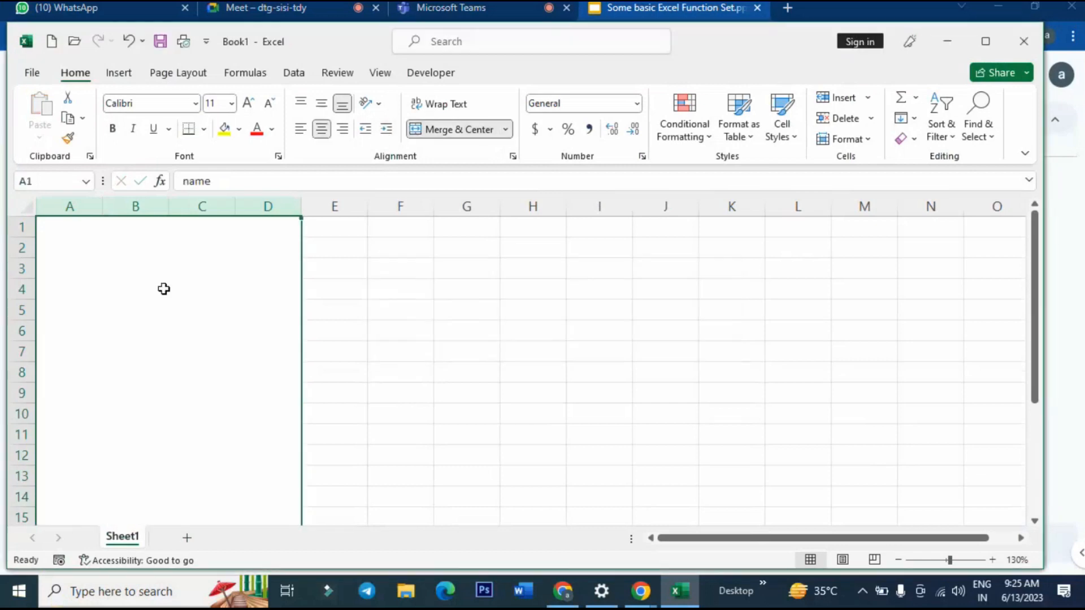
{"action": "key", "text": "ctrl+z"}
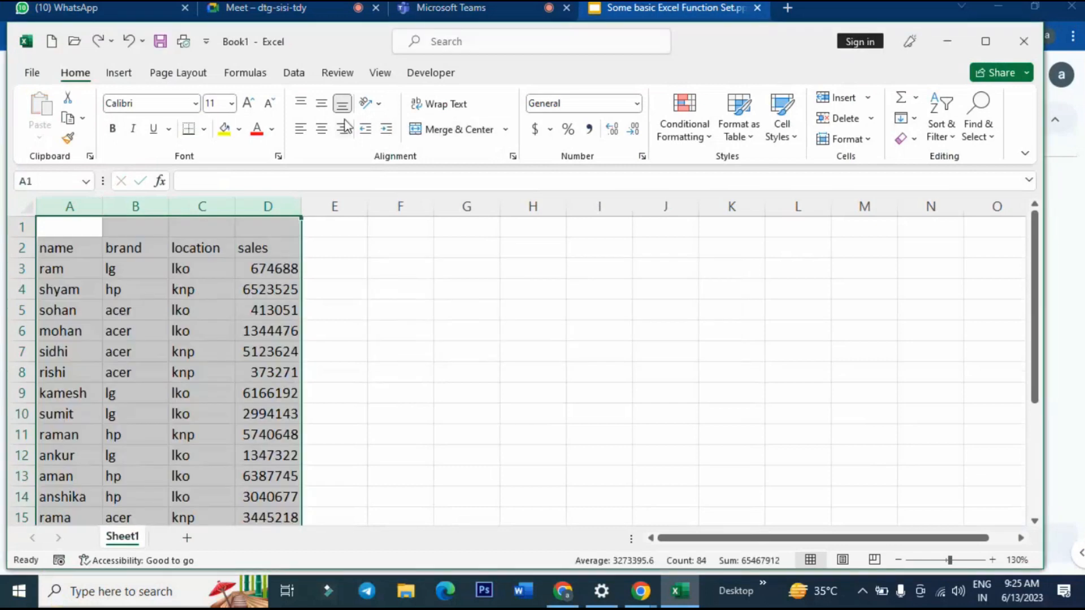
{"action": "left_click", "coordinate": [323, 128]}
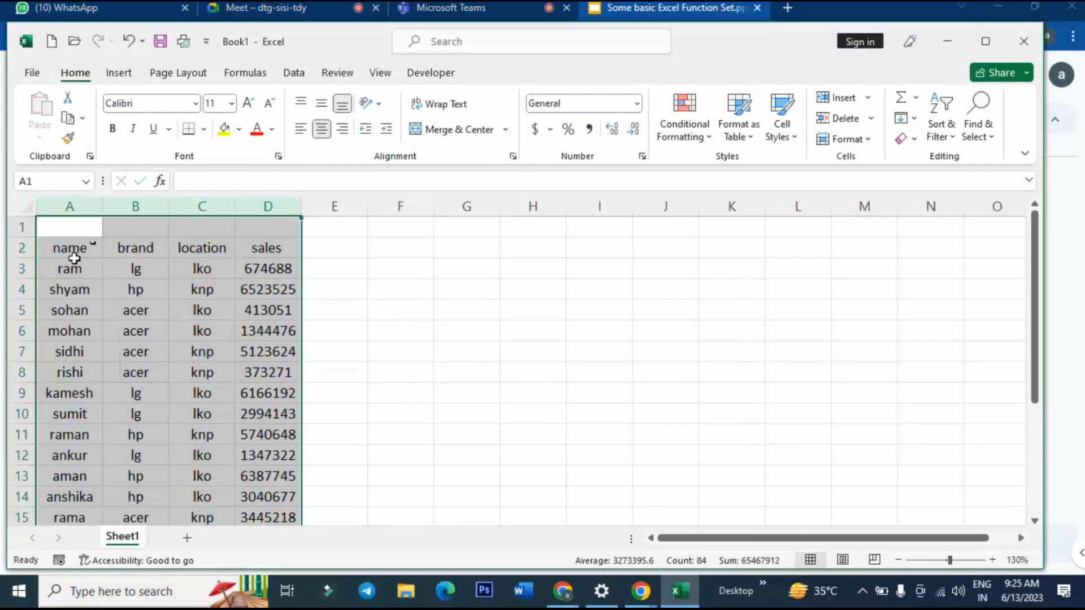
Apply all borders to the whole data table, from the header row in A2 to D22.
{"action": "left_click_drag", "start_coordinate": [74, 256], "coordinate": [137, 250]}
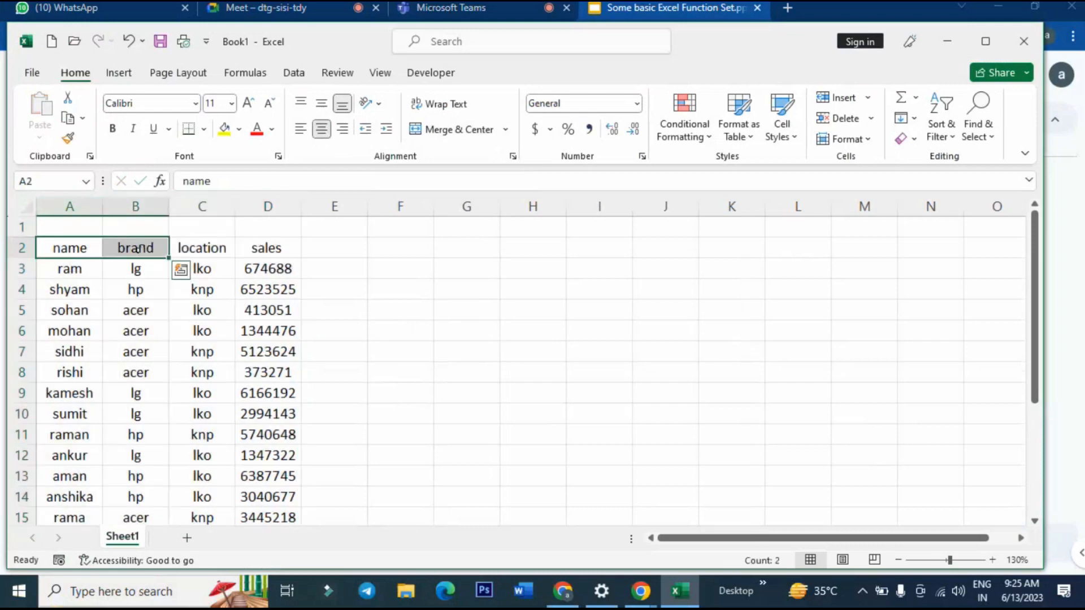
{"action": "key", "text": "ctrl+shift+Right"}
{"action": "key", "text": "ctrl+shift+Down"}
{"action": "left_click", "coordinate": [204, 129]}
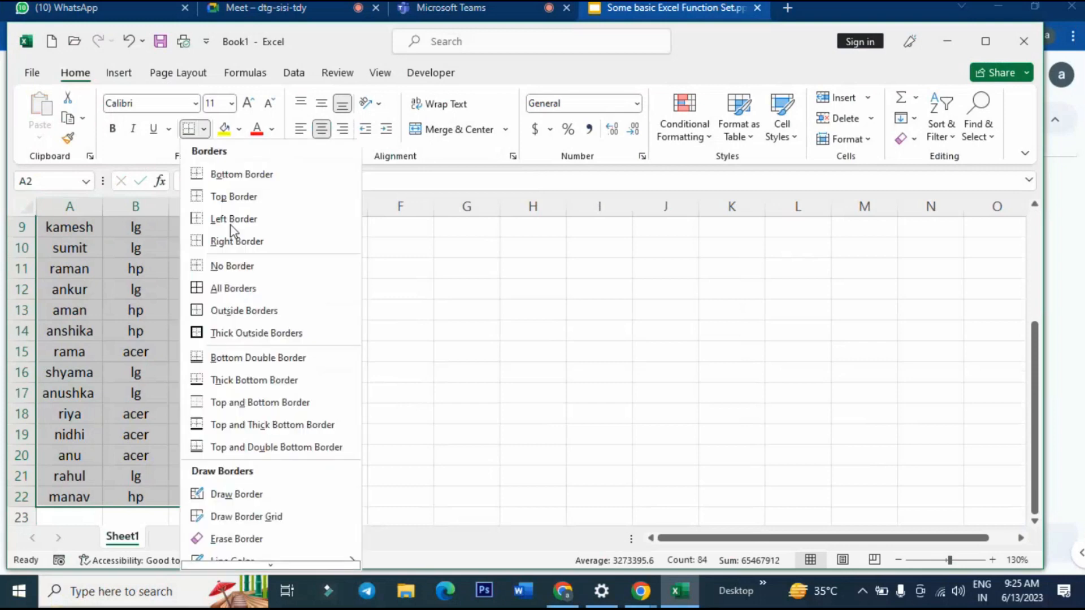
{"action": "left_click", "coordinate": [225, 288]}
{"action": "scroll", "coordinate": [218, 271], "scroll_direction": "up", "scroll_amount": 3}
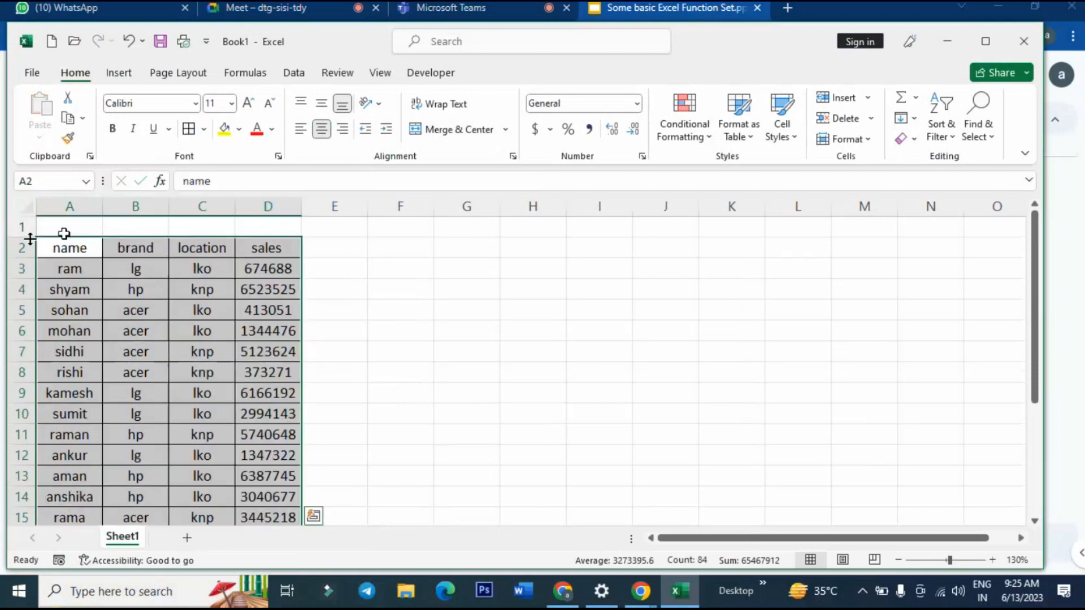
Merge and center cells A1:D1 and enter the title "sales report".
{"action": "left_click_drag", "start_coordinate": [63, 234], "coordinate": [269, 232]}
{"action": "left_click", "coordinate": [452, 129]}
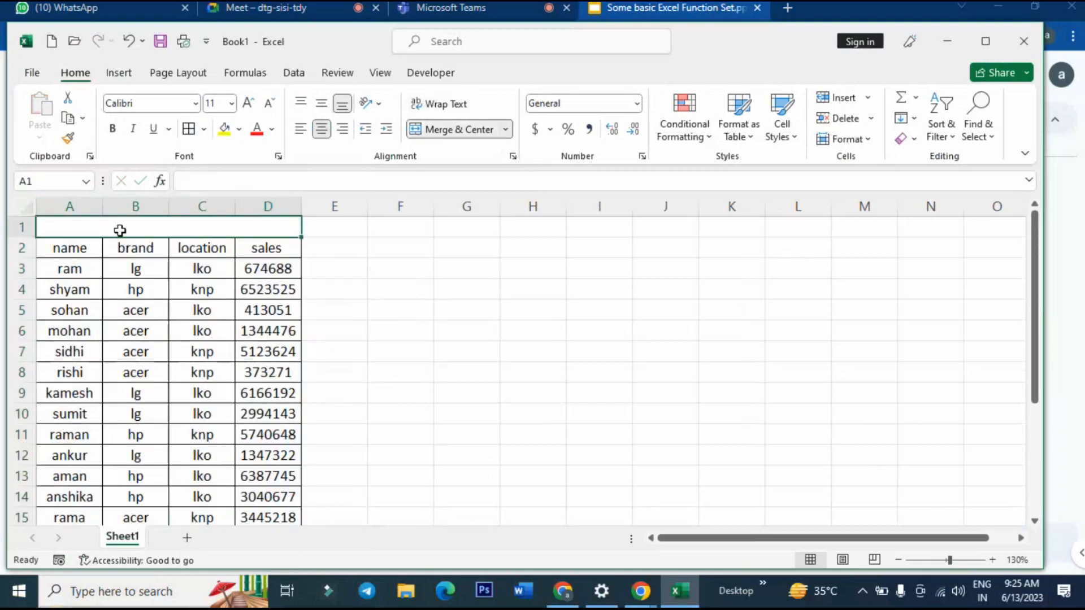
{"action": "type", "text": "sales"}
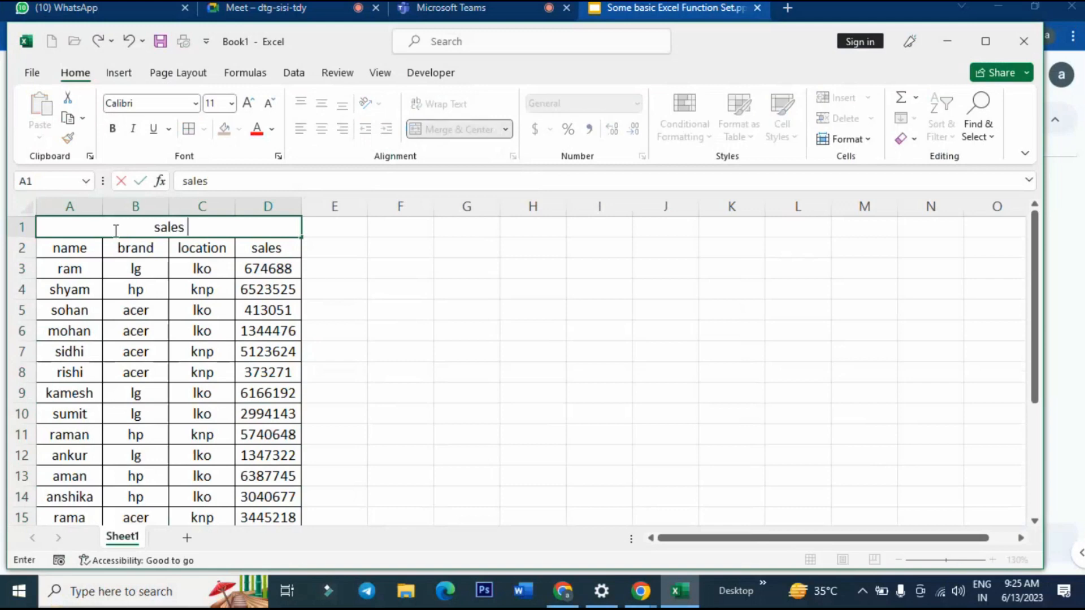
{"action": "type", "text": " report"}
{"action": "key", "text": "Return"}
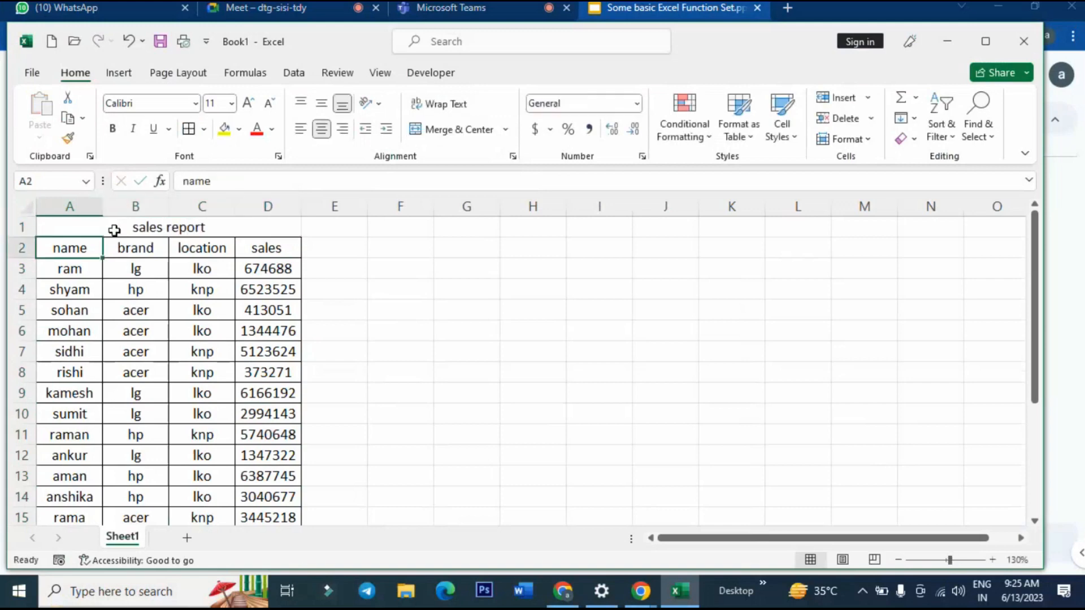
Enter the labels "counif" in cell F2 and "countifs" in cell F3.
{"action": "left_click", "coordinate": [346, 246]}
{"action": "left_click", "coordinate": [417, 256]}
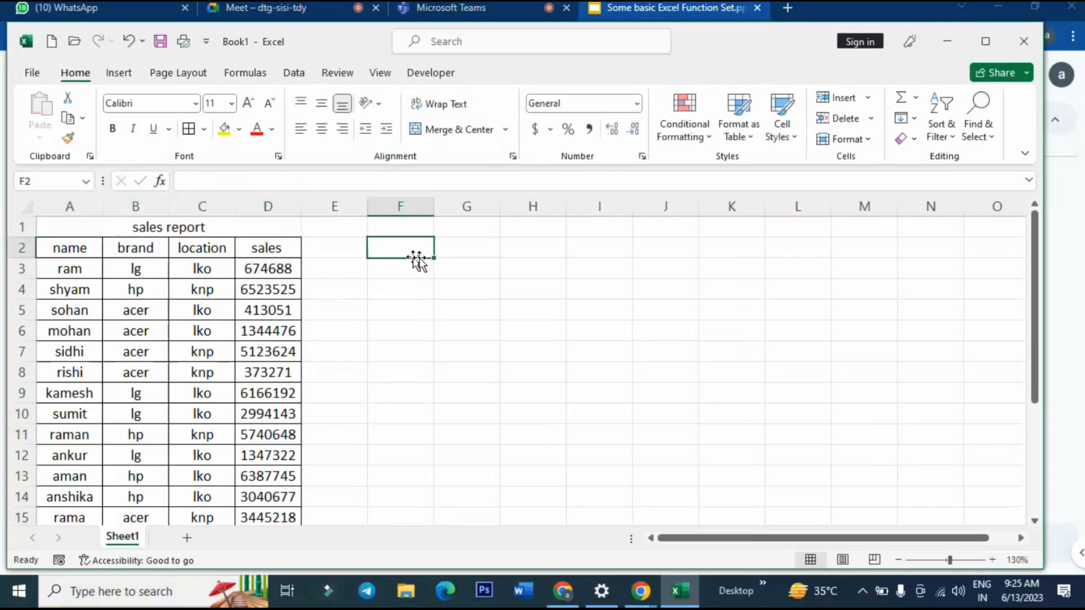
{"action": "type", "text": "coutn"}
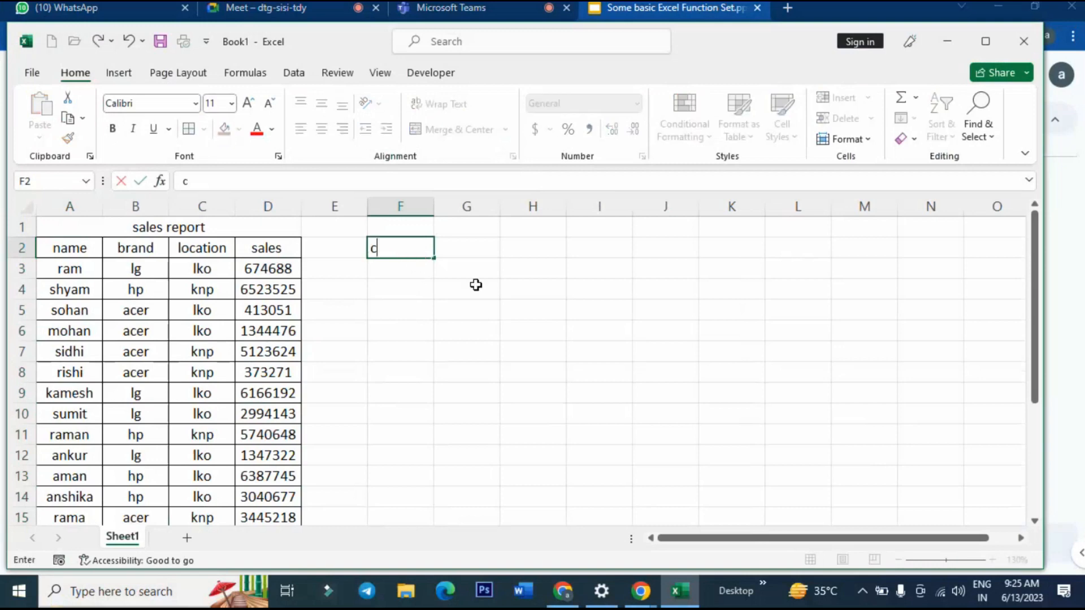
{"action": "key", "text": "BackSpace"}
{"action": "key", "text": "BackSpace"}
{"action": "type", "text": "nif"}
{"action": "key", "text": "Return"}
{"action": "type", "text": "co"}
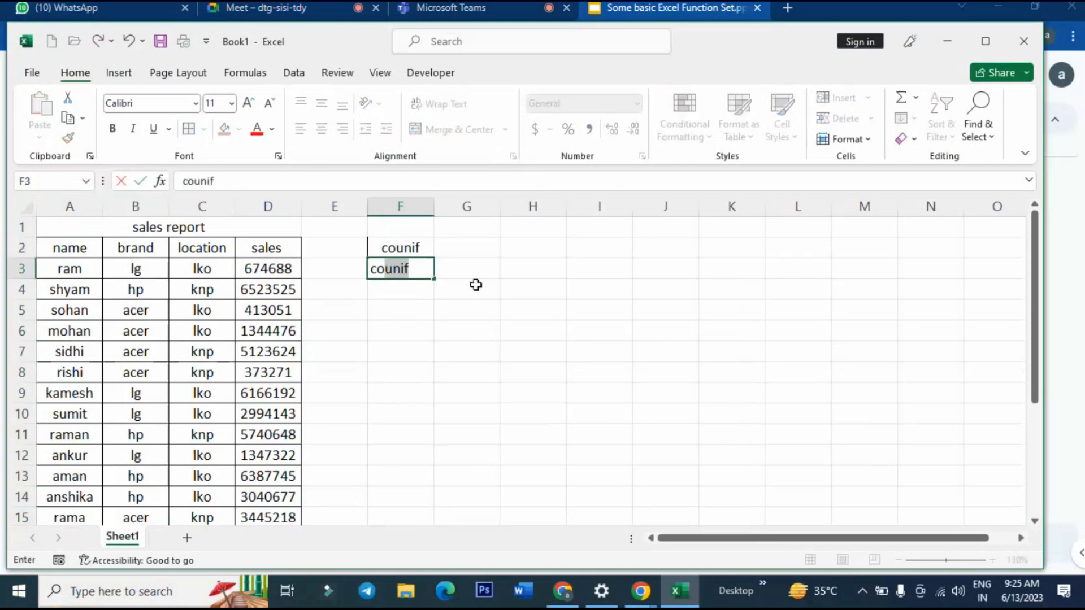
{"action": "type", "text": "untifs"}
{"action": "key", "text": "Return"}
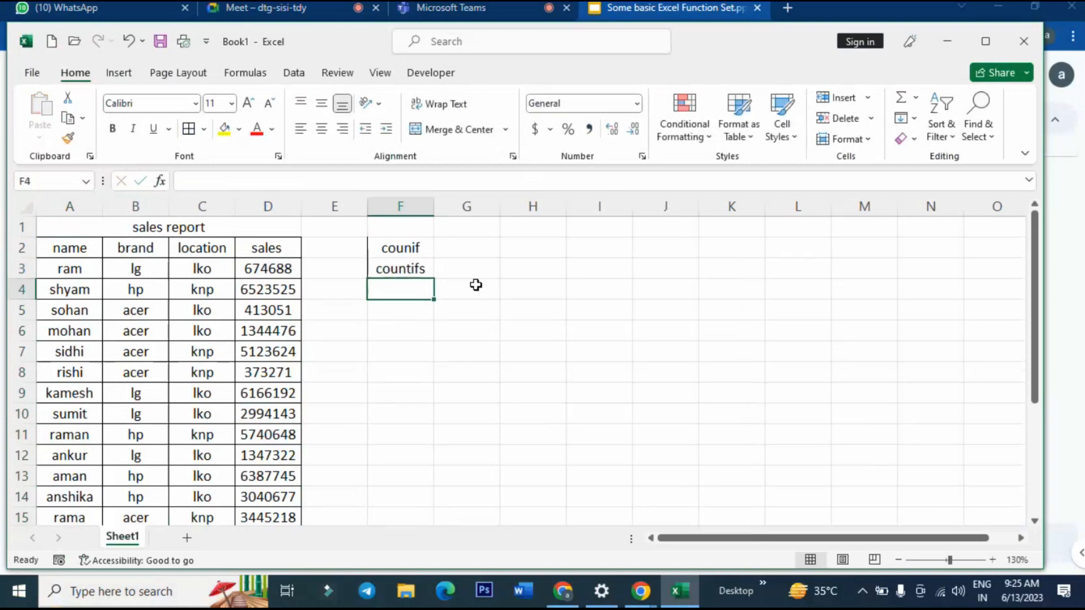
Enter the labels "sum" in cell F6 and "sumifs" in cell F7.
{"action": "key", "text": "Return"}
{"action": "key", "text": "Return"}
{"action": "type", "text": "sum"}
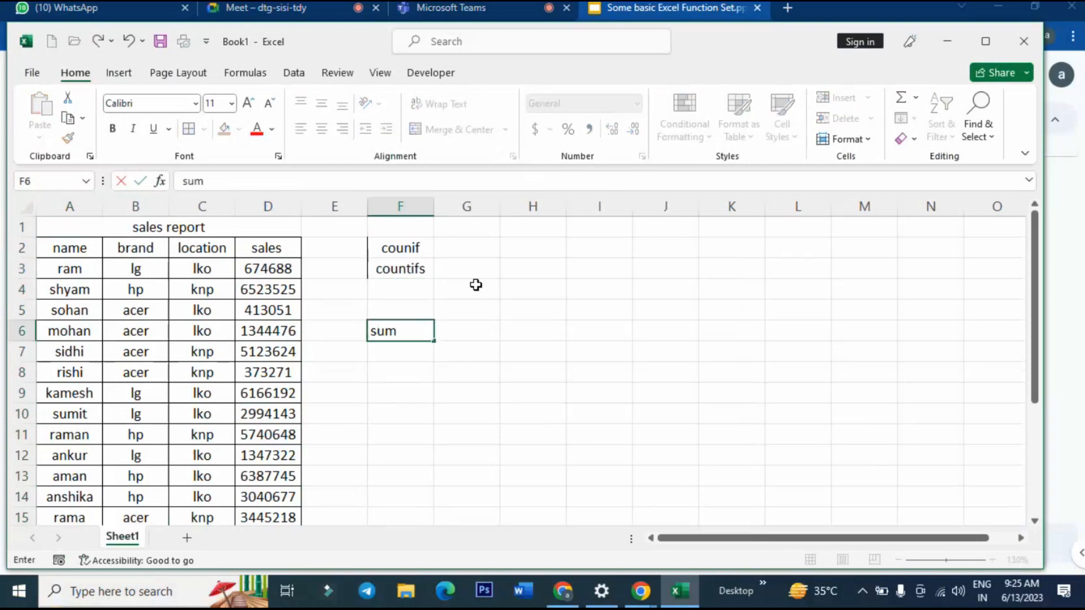
{"action": "key", "text": "Return"}
{"action": "type", "text": "sumifs"}
{"action": "key", "text": "Return"}
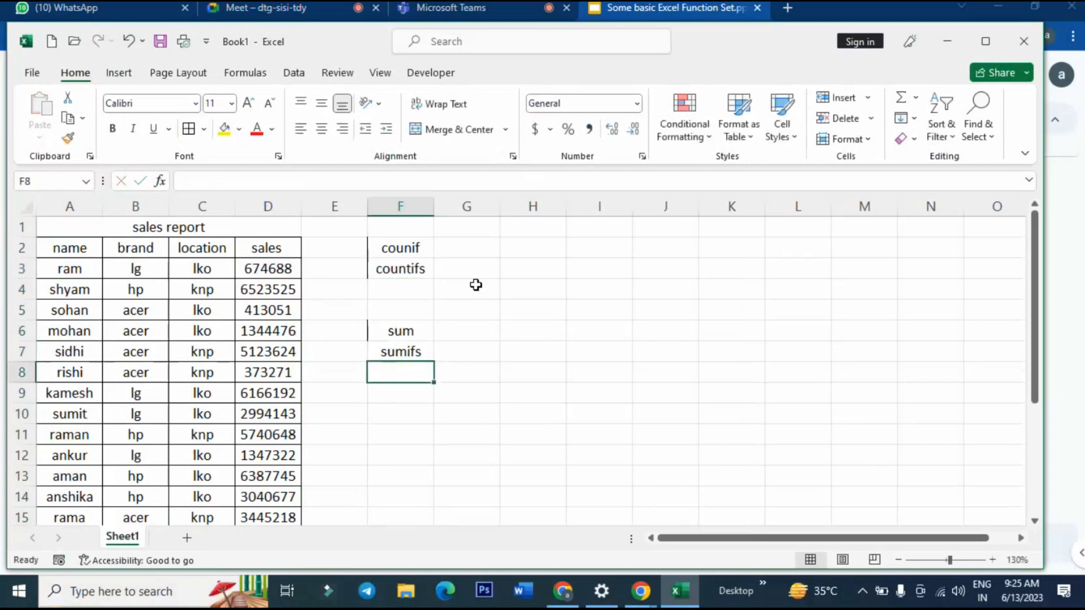
Enter the note "single criyteria insert" in cell G2 and autofit column G to its contents.
{"action": "left_click", "coordinate": [513, 249]}
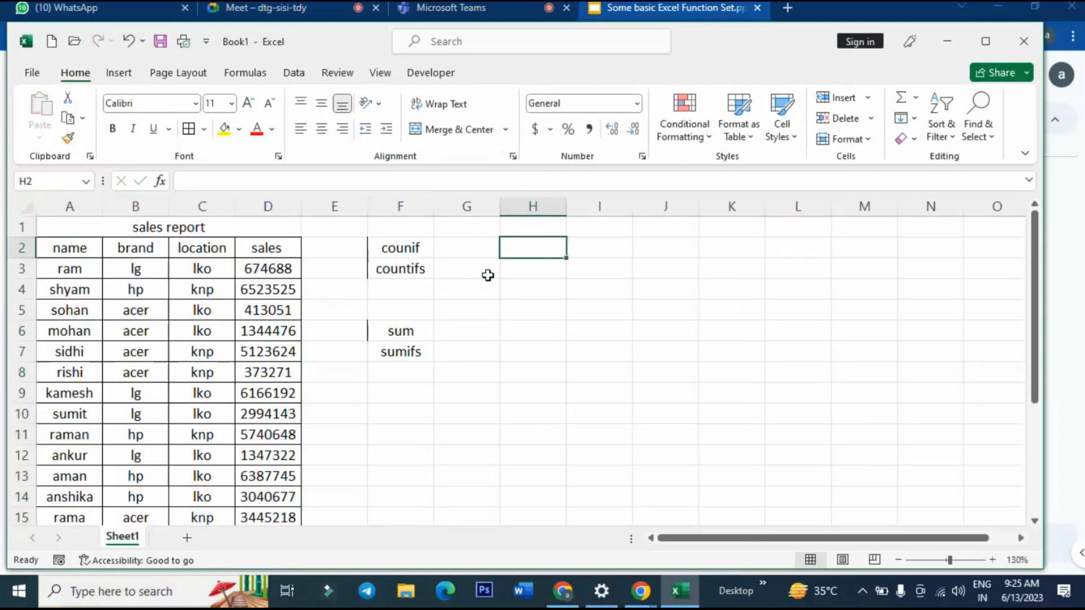
{"action": "left_click", "coordinate": [460, 248]}
{"action": "type", "text": "s"}
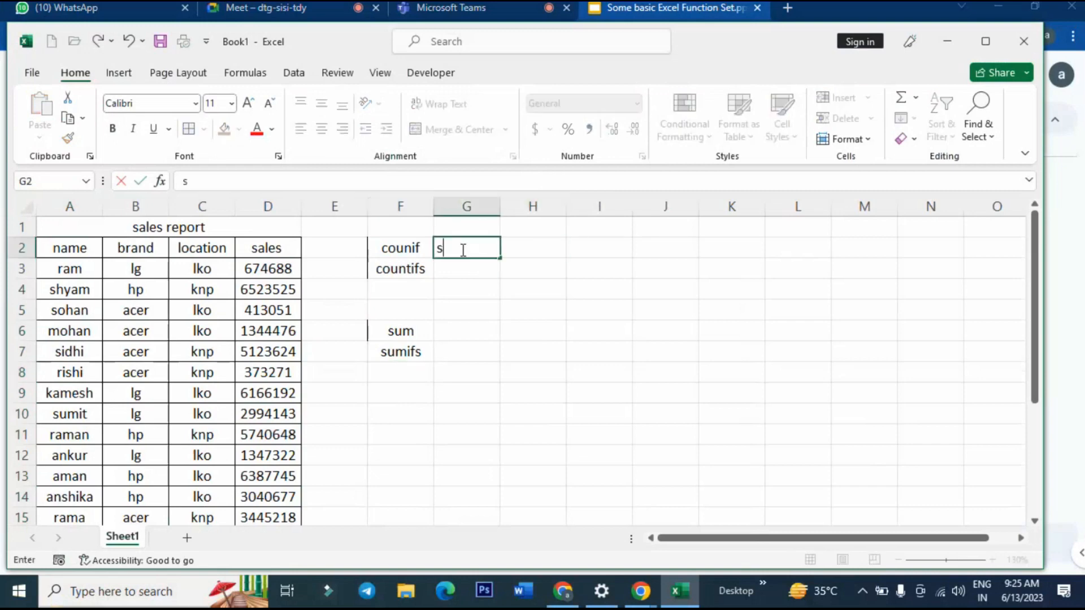
{"action": "type", "text": "ingle criyteria "}
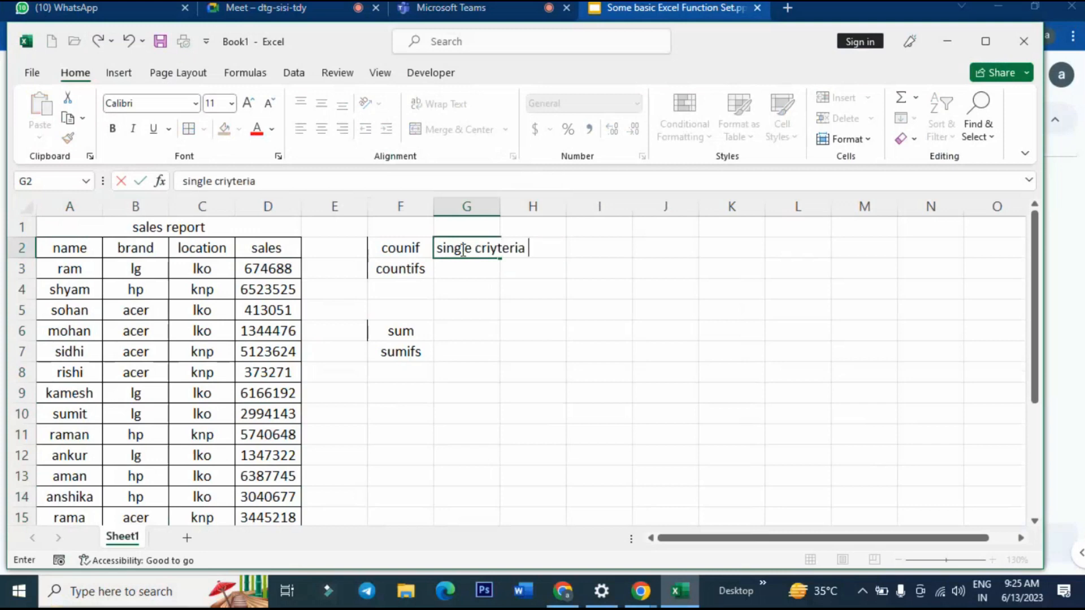
{"action": "type", "text": "insert"}
{"action": "key", "text": "Return"}
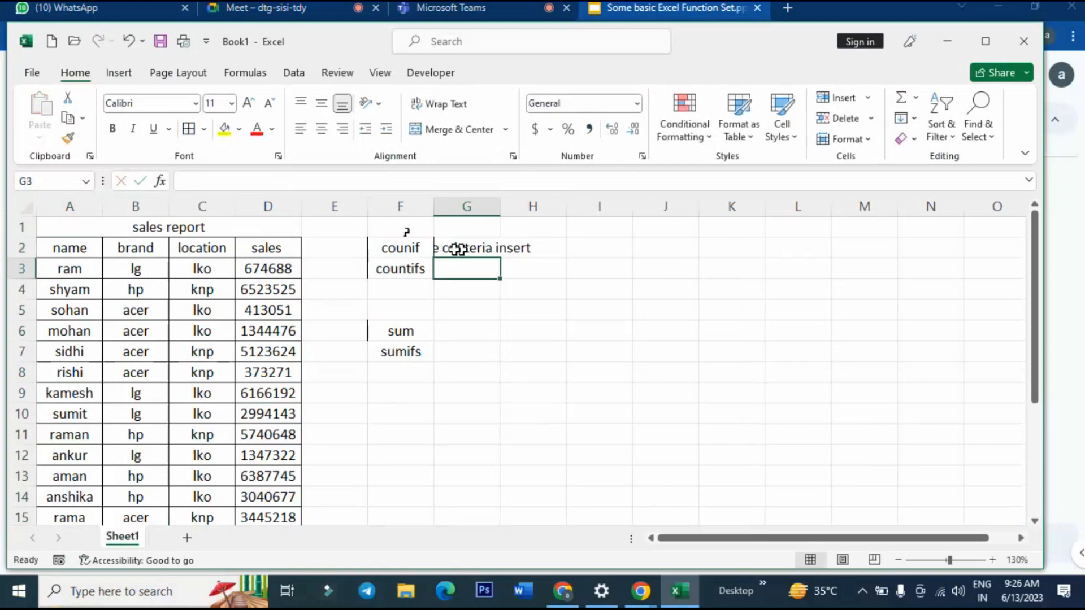
{"action": "left_click", "coordinate": [466, 247]}
{"action": "double_click", "coordinate": [498, 209]}
Widen column H and count the "hp" entries in cell H2 with =COUNTIF(B3:B22,"hp").
{"action": "left_click", "coordinate": [620, 249]}
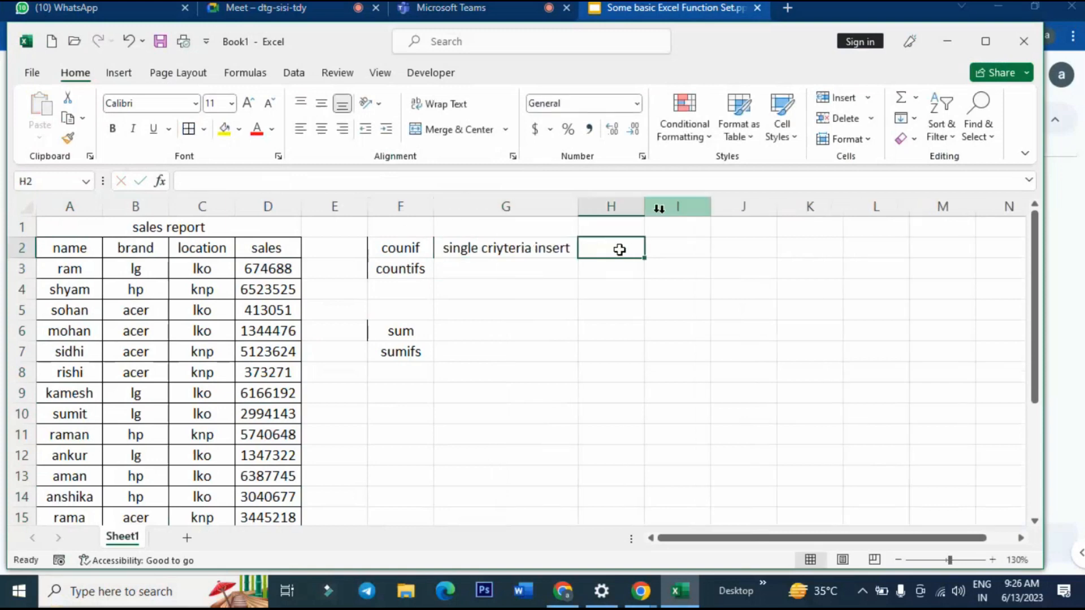
{"action": "left_click_drag", "start_coordinate": [645, 207], "coordinate": [695, 209]}
{"action": "type", "text": "="}
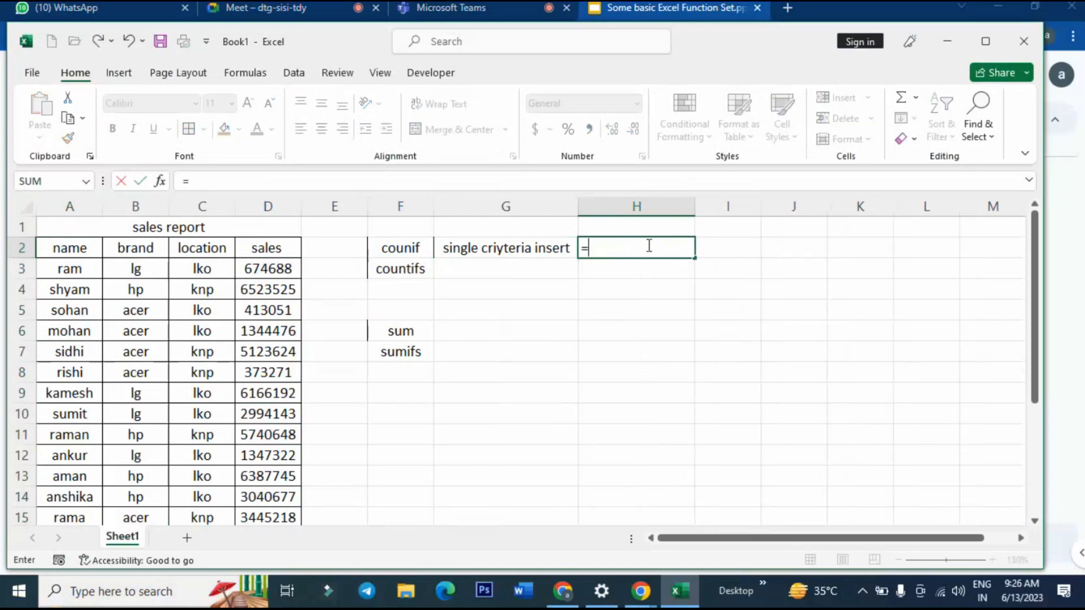
{"action": "type", "text": "co"}
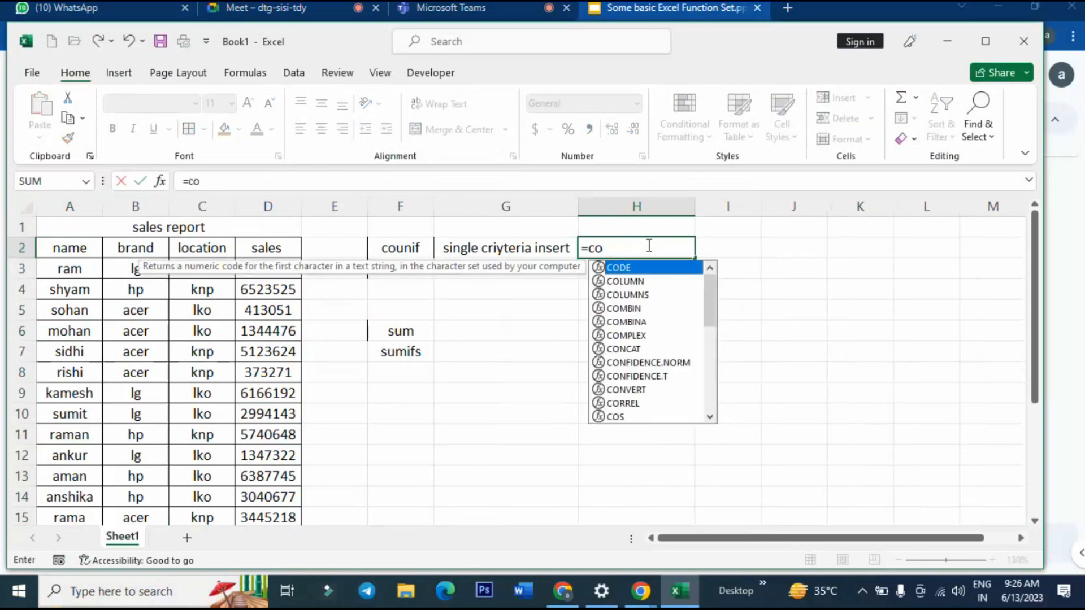
{"action": "type", "text": "untif"}
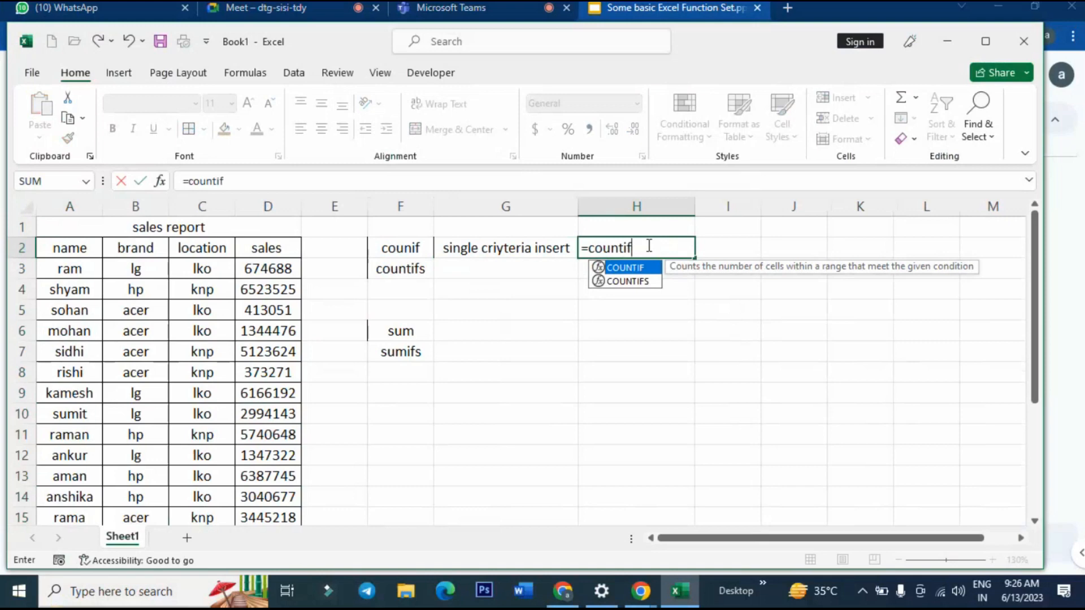
{"action": "type", "text": "("}
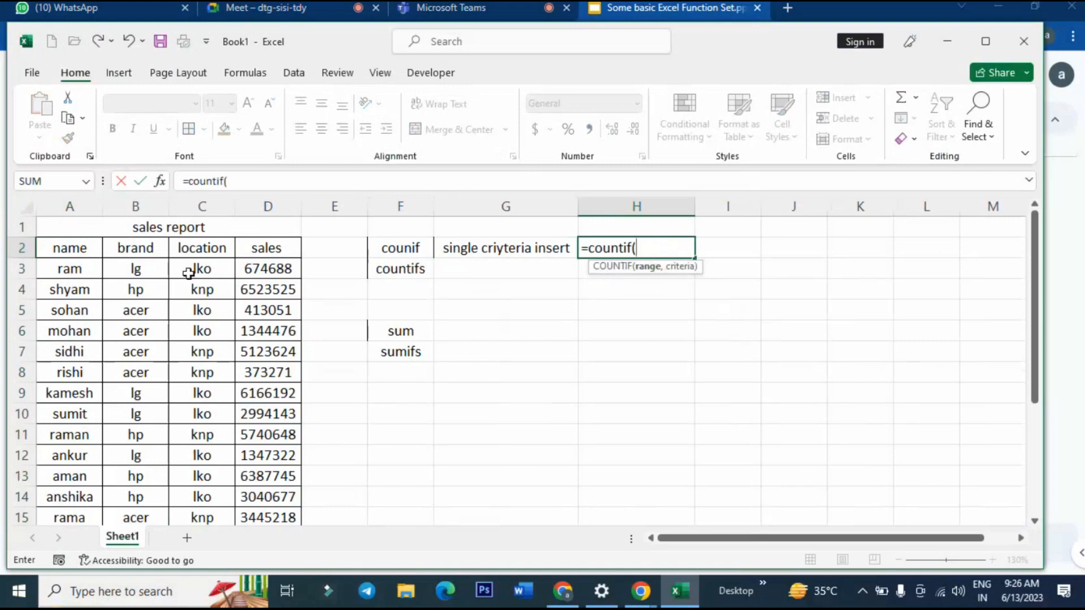
{"action": "left_click_drag", "start_coordinate": [148, 272], "coordinate": [155, 480]}
{"action": "scroll", "coordinate": [565, 422], "scroll_direction": "up", "scroll_amount": 3}
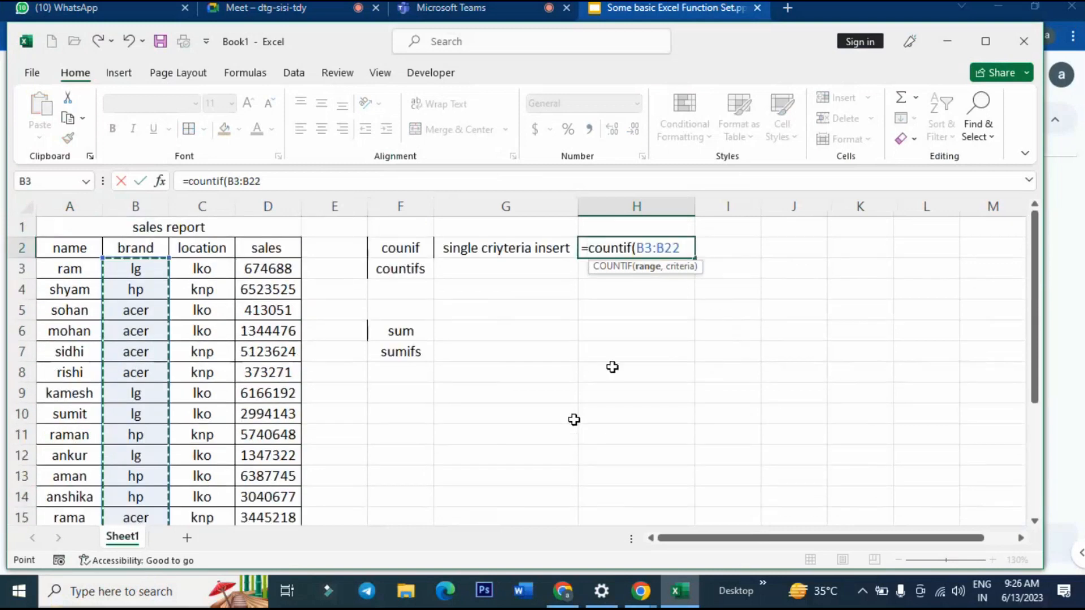
{"action": "type", "text": ",\""}
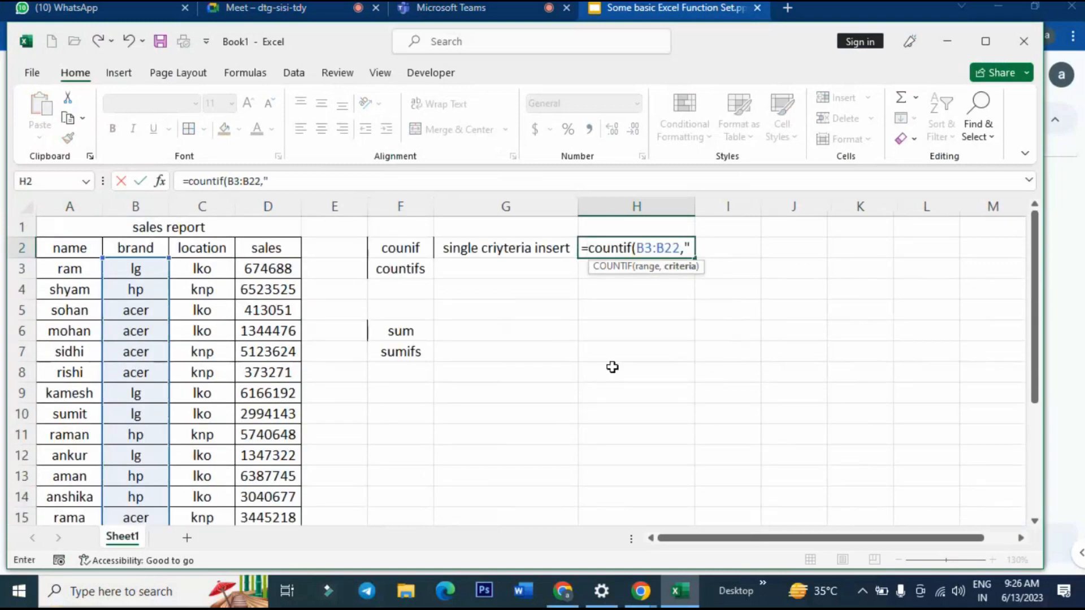
{"action": "type", "text": "hp\")"}
{"action": "key", "text": "Return"}
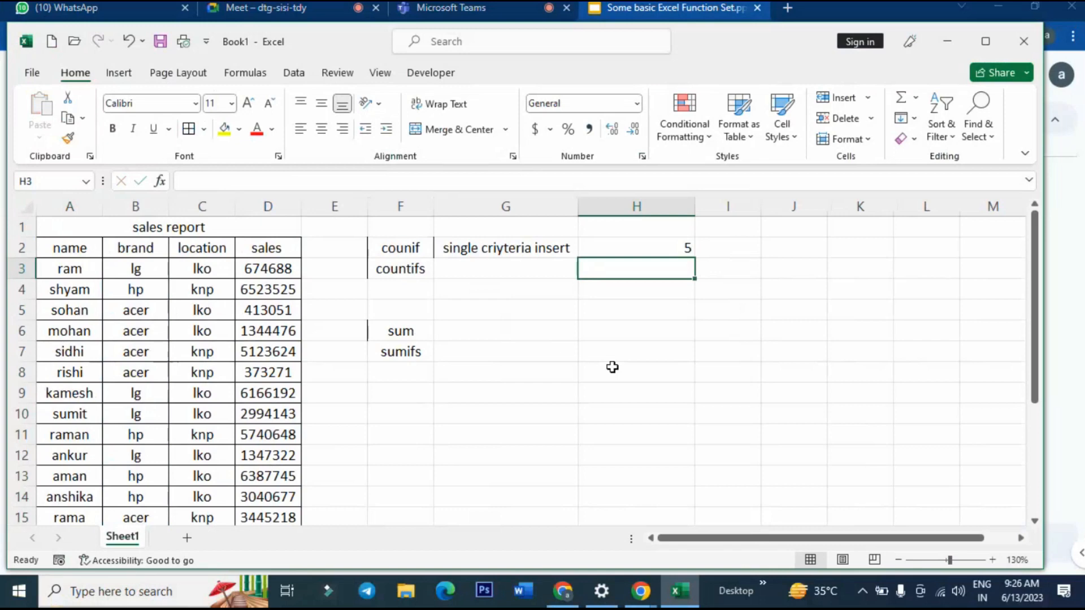
{"action": "left_click", "coordinate": [662, 247]}
Enter the headings "brand" in cell J1 and "no of salesperson" in cell K1, and autofit column K.
{"action": "left_click", "coordinate": [772, 223]}
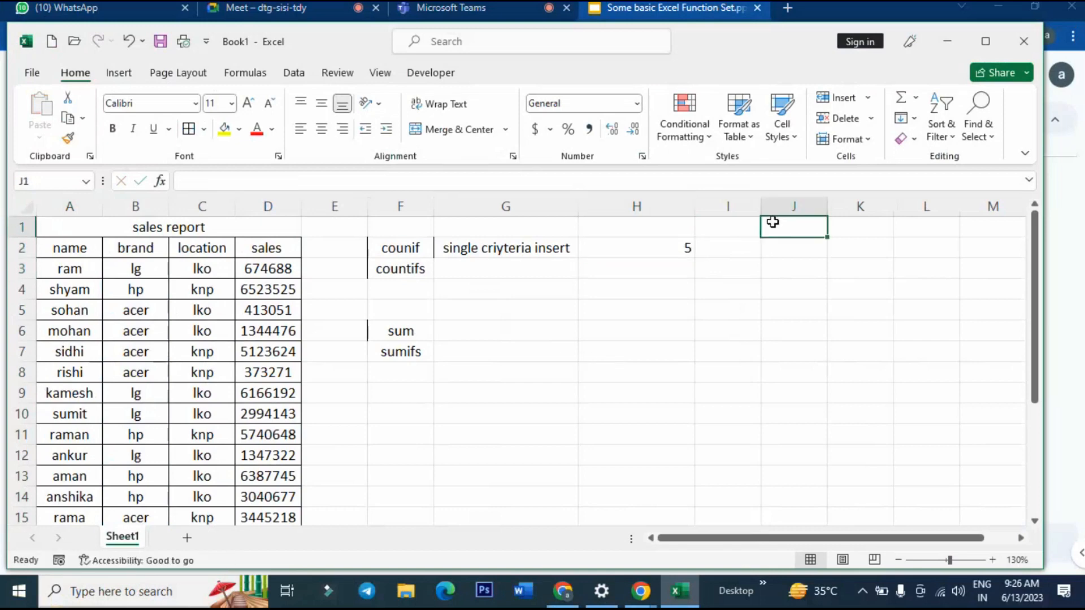
{"action": "type", "text": "brand"}
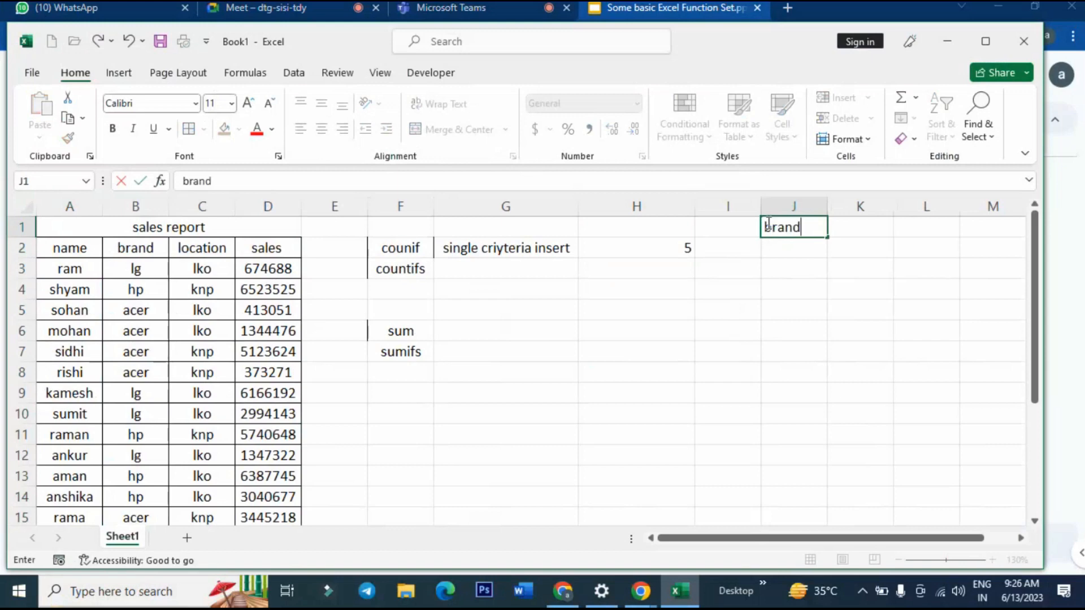
{"action": "key", "text": "Tab"}
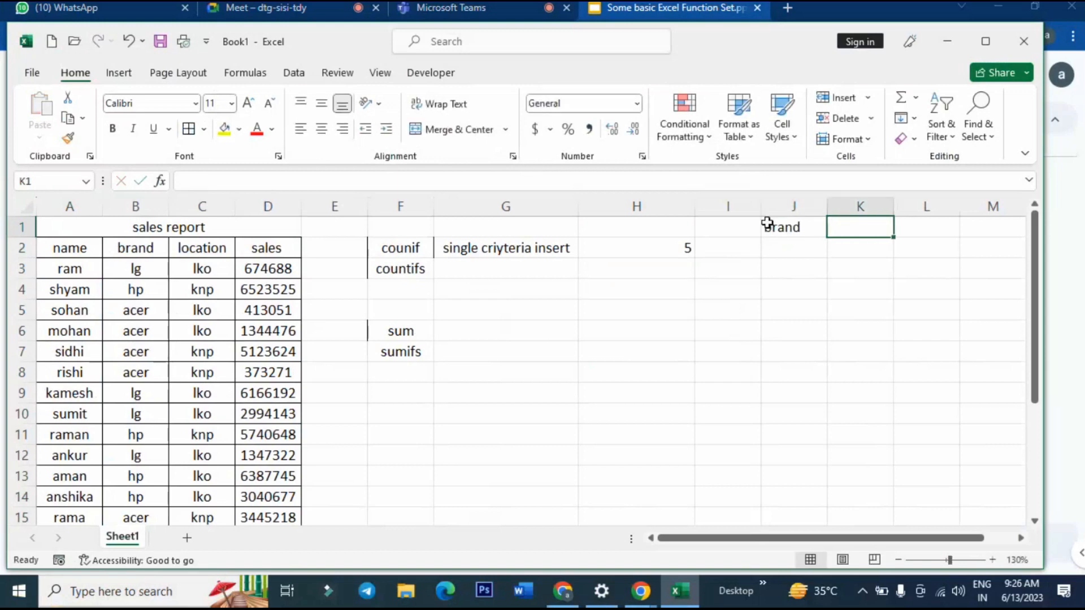
{"action": "type", "text": "no of "}
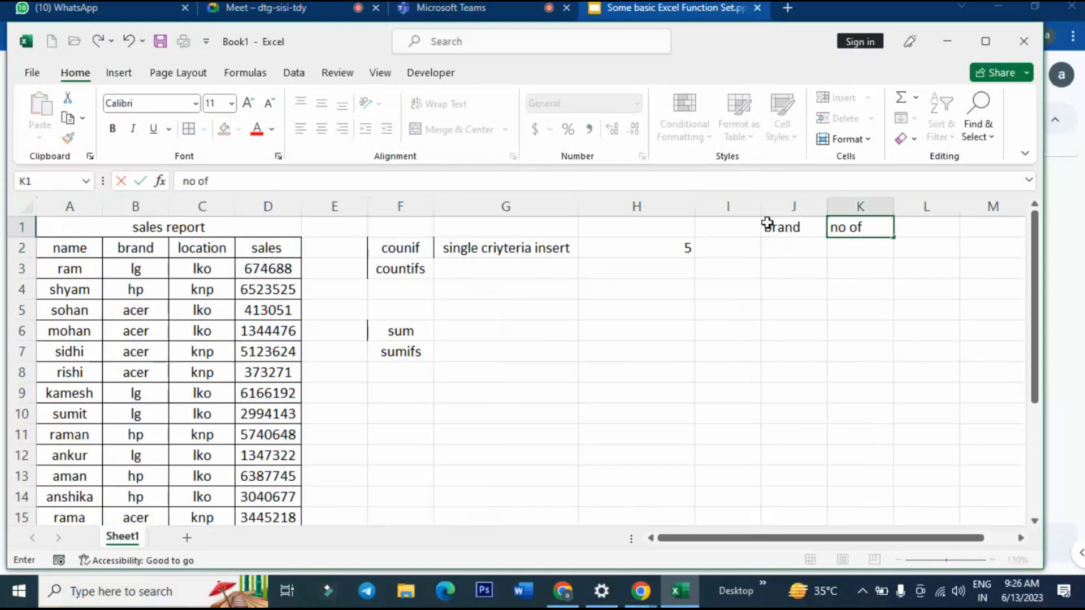
{"action": "type", "text": "salespe"}
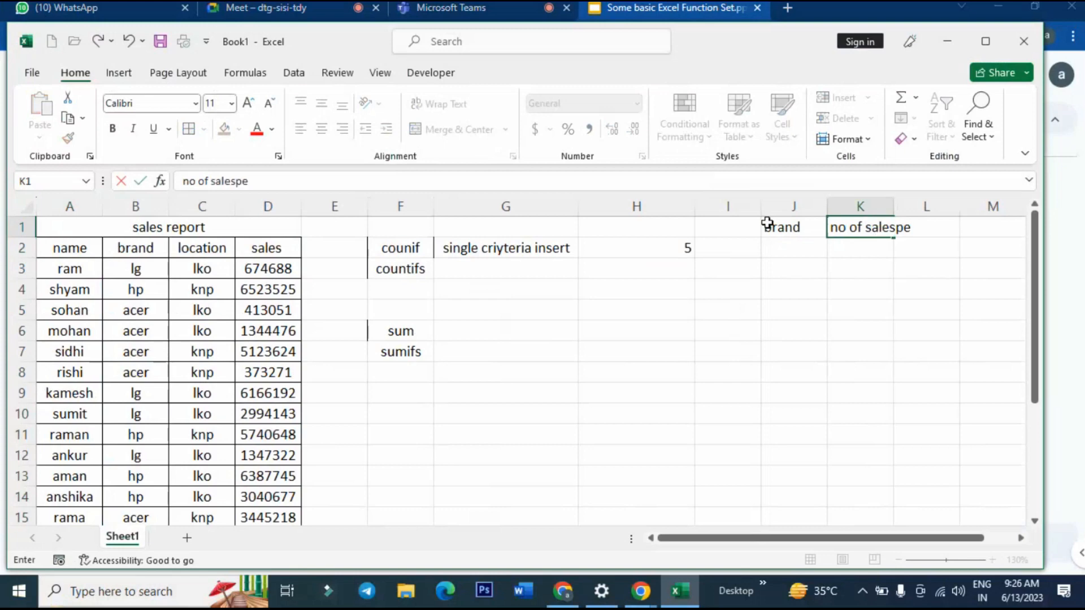
{"action": "type", "text": "rson"}
{"action": "key", "text": "Return"}
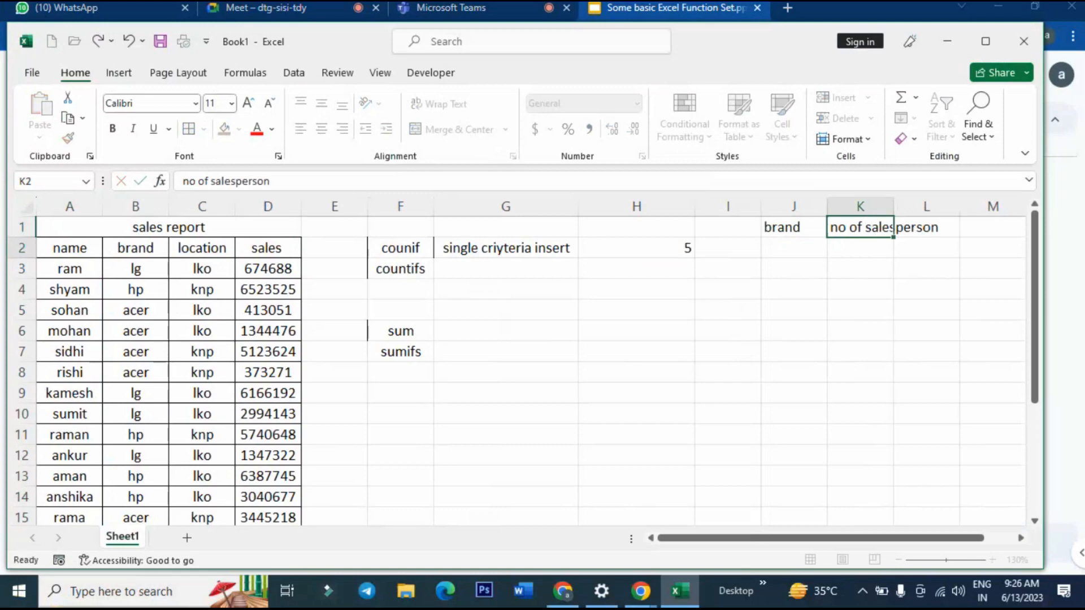
{"action": "double_click", "coordinate": [893, 207]}
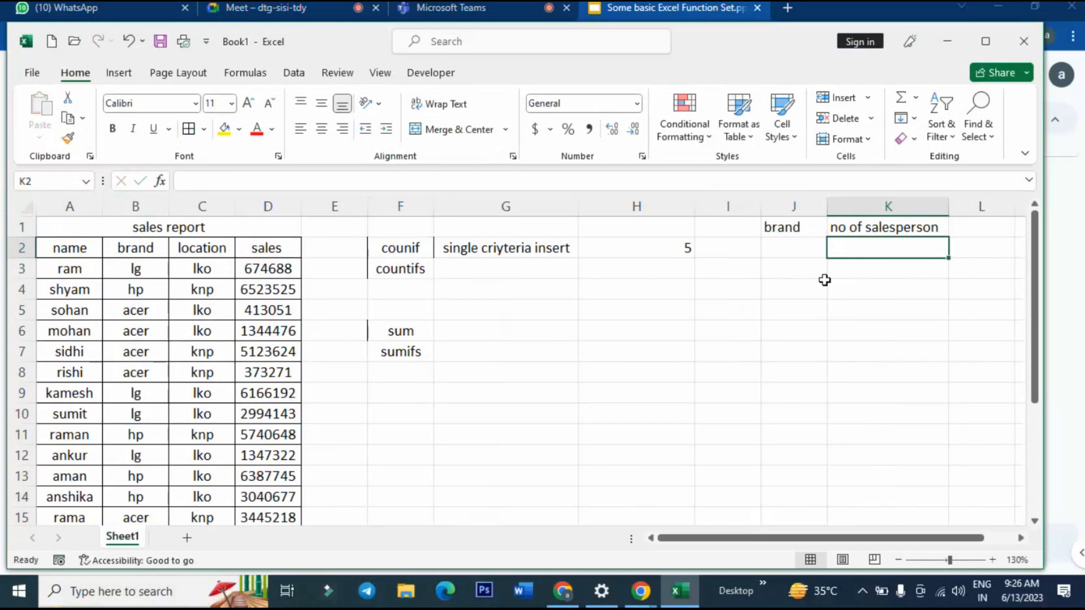
Enter the formula =COUNTIF(B3:B22,J2) in cell K2 to count salespeople for the brand in J2.
{"action": "left_click", "coordinate": [799, 249]}
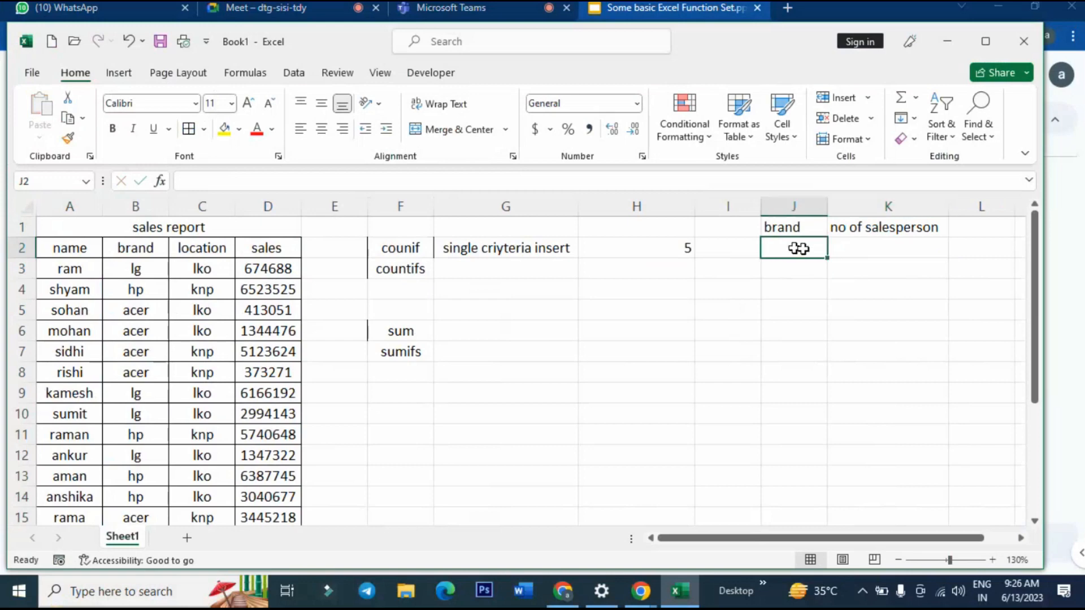
{"action": "left_click", "coordinate": [853, 243]}
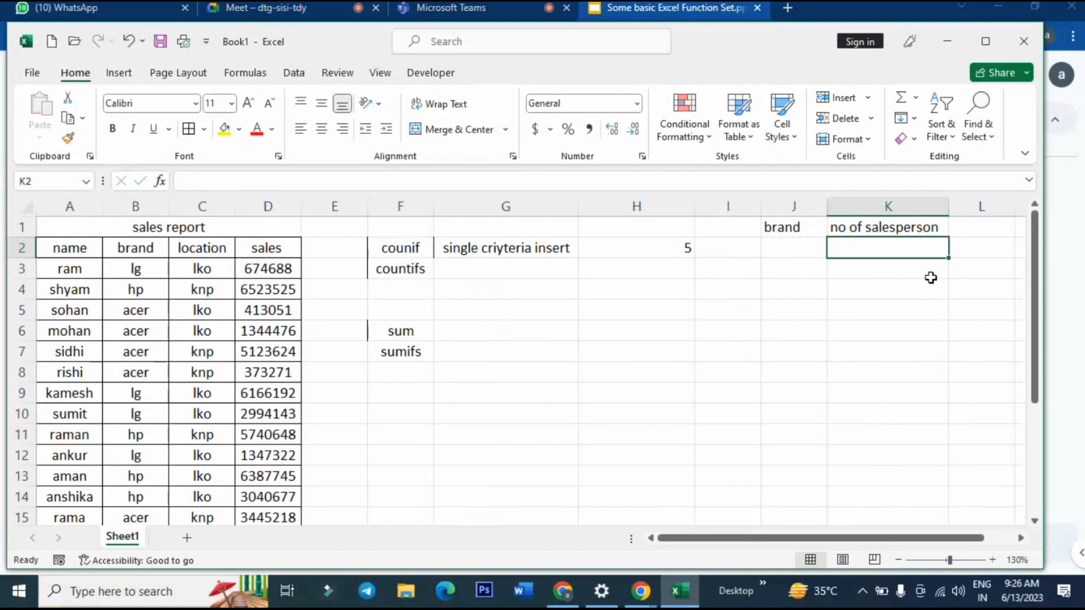
{"action": "type", "text": "=coun"}
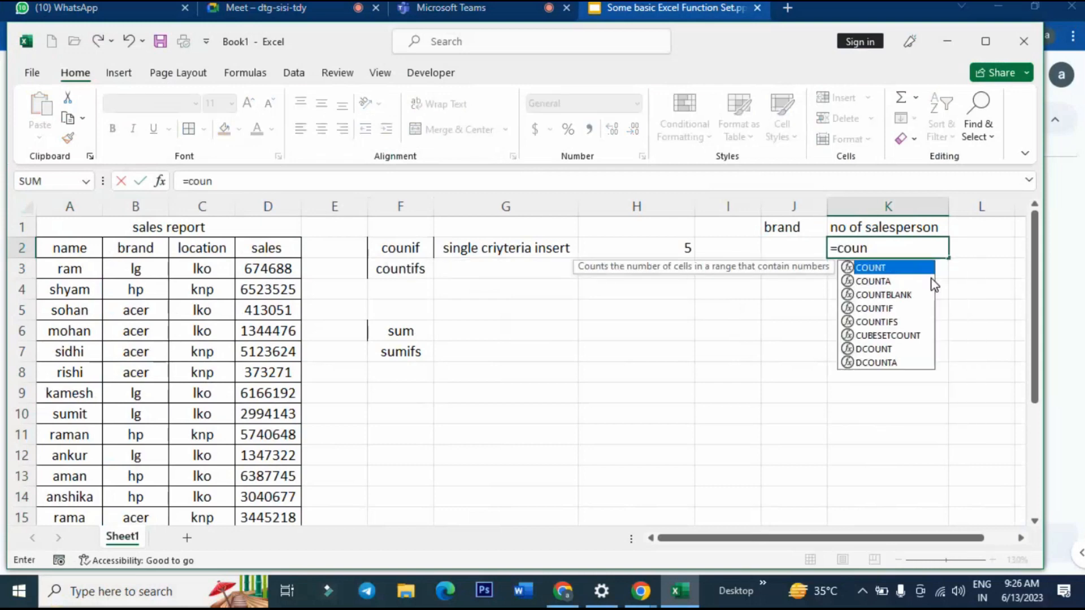
{"action": "key", "text": "Down"}
{"action": "key", "text": "Down"}
{"action": "key", "text": "Down"}
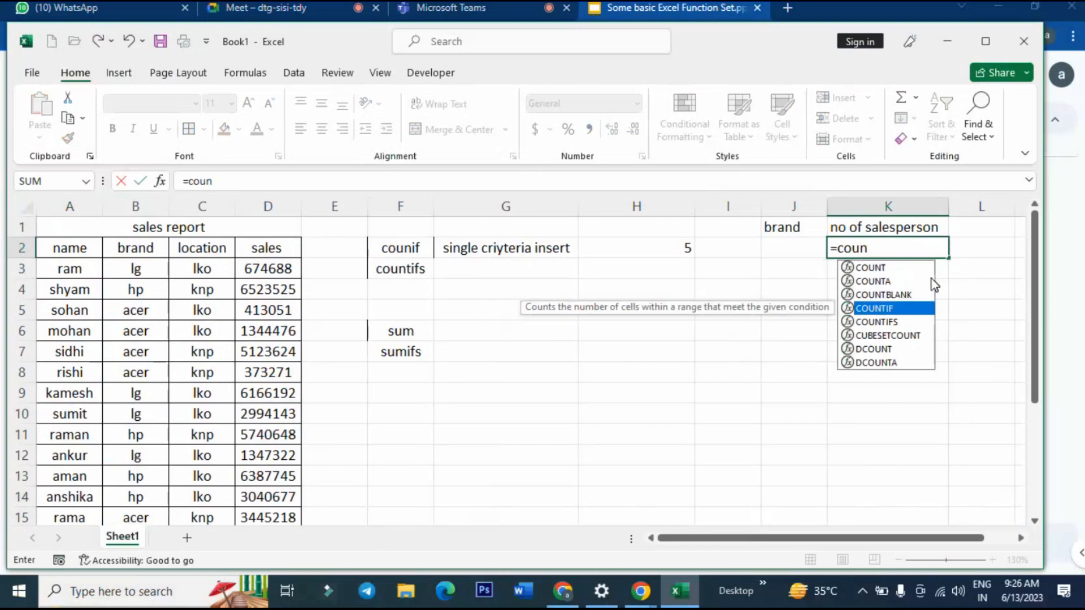
{"action": "key", "text": "Tab"}
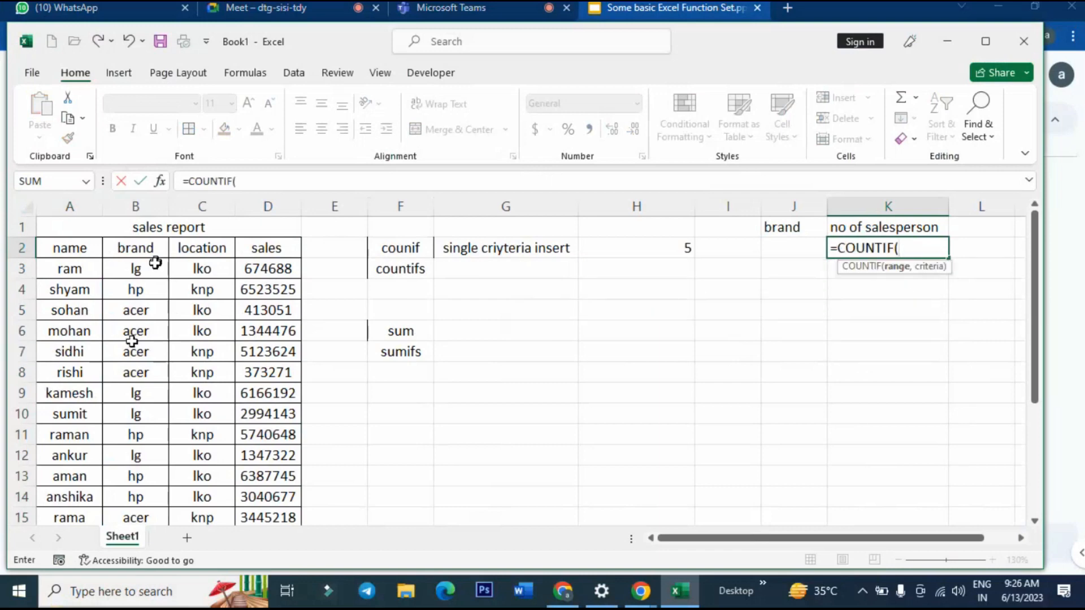
{"action": "left_click_drag", "start_coordinate": [141, 266], "coordinate": [141, 439]}
{"action": "type", "text": ","}
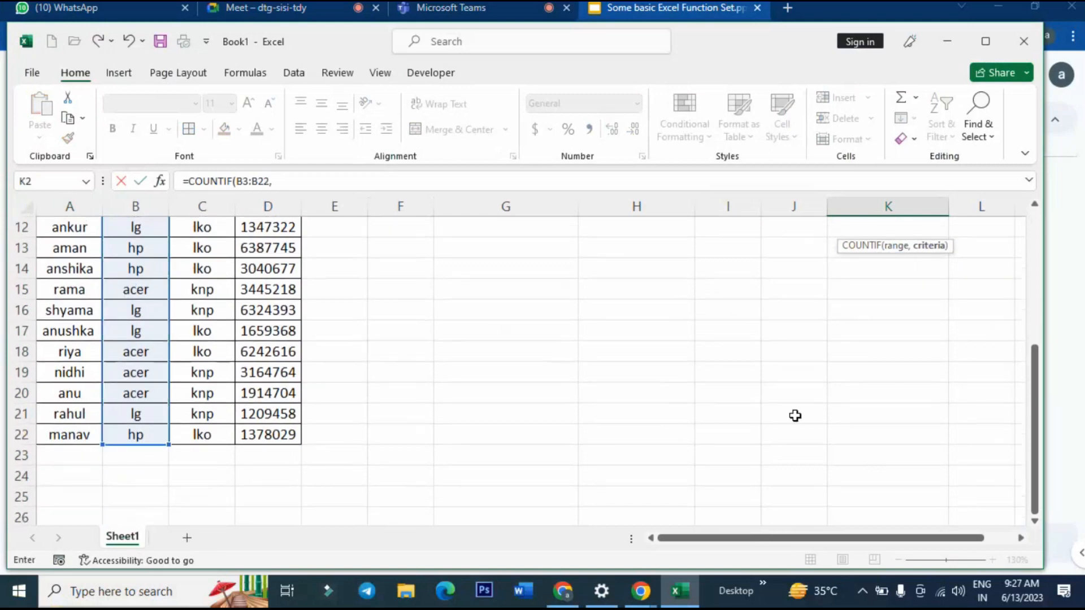
{"action": "left_click_drag", "start_coordinate": [1035, 372], "coordinate": [1036, 237]}
{"action": "left_click", "coordinate": [804, 251]}
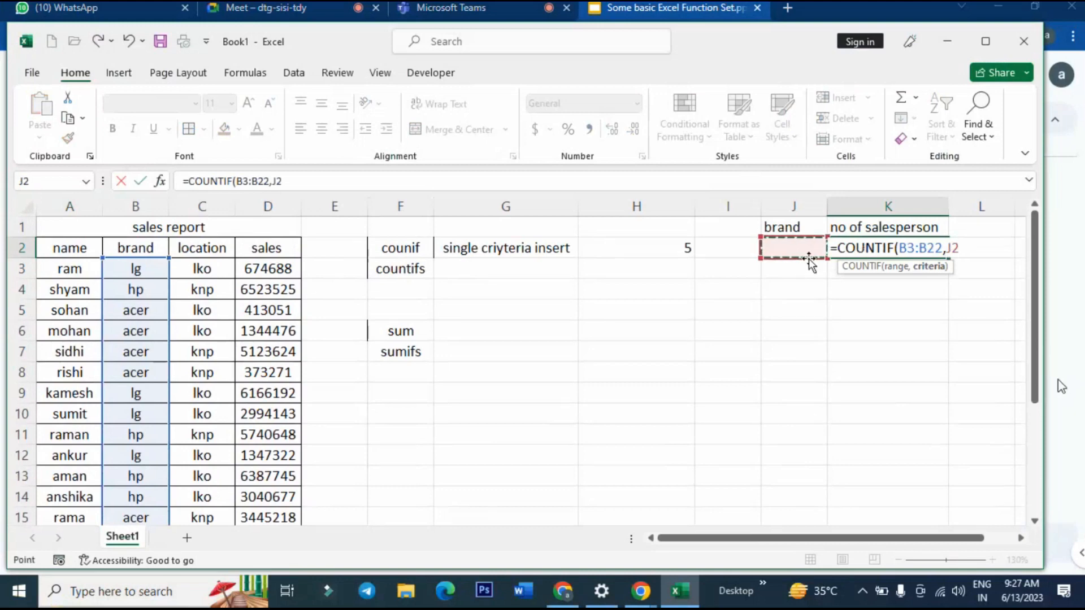
{"action": "type", "text": ")"}
{"action": "key", "text": "Return"}
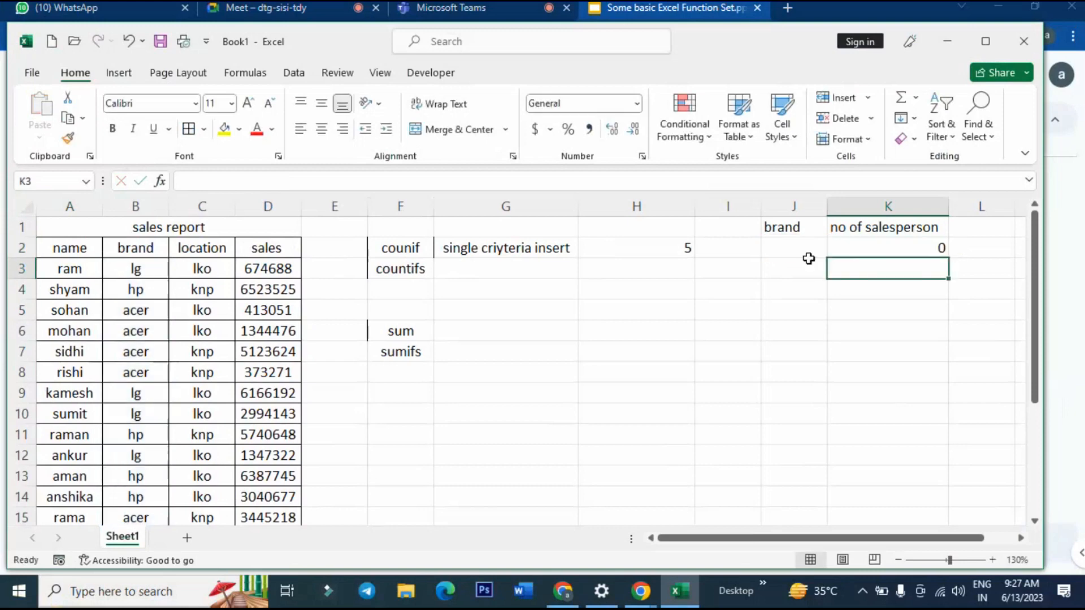
Try the brand "lg" as the criterion in cell J2, and replace it with "hp".
{"action": "left_click", "coordinate": [808, 259]}
{"action": "left_click", "coordinate": [802, 249]}
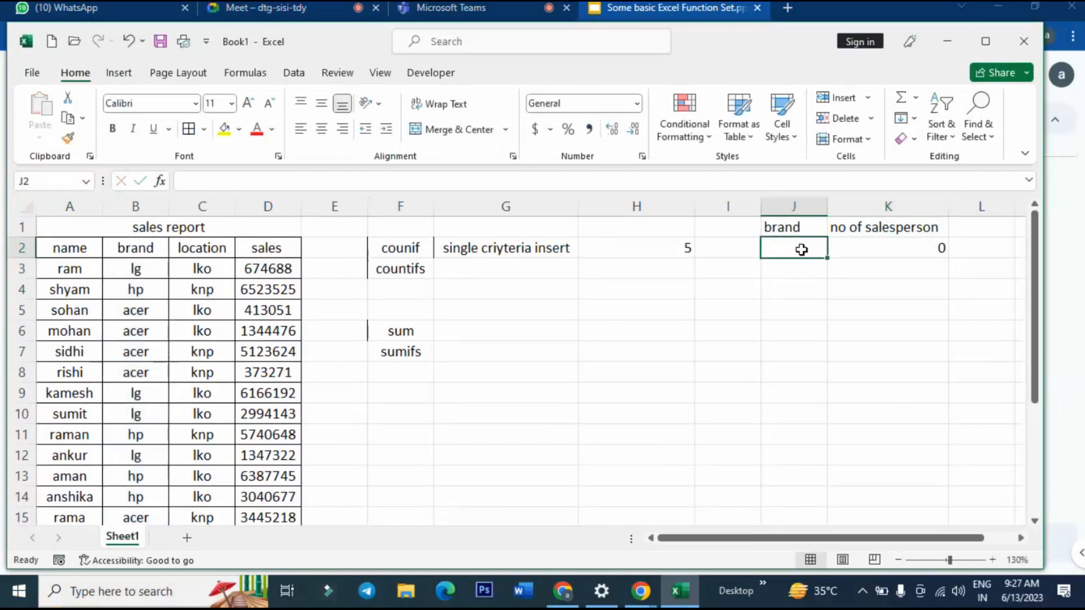
{"action": "type", "text": "lg"}
{"action": "key", "text": "Return"}
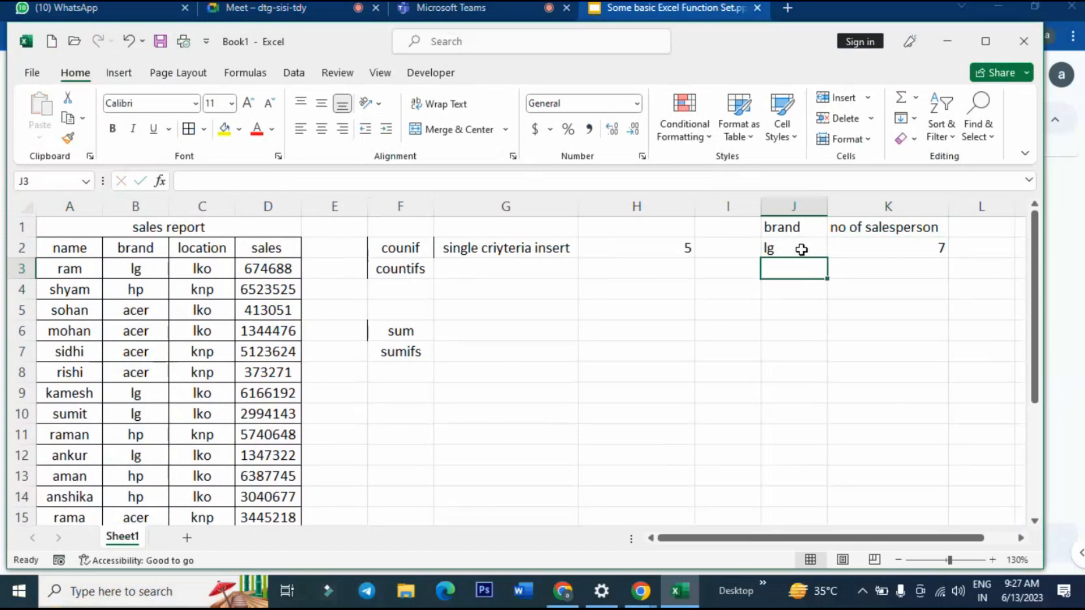
{"action": "left_click", "coordinate": [802, 249]}
{"action": "type", "text": "hp"}
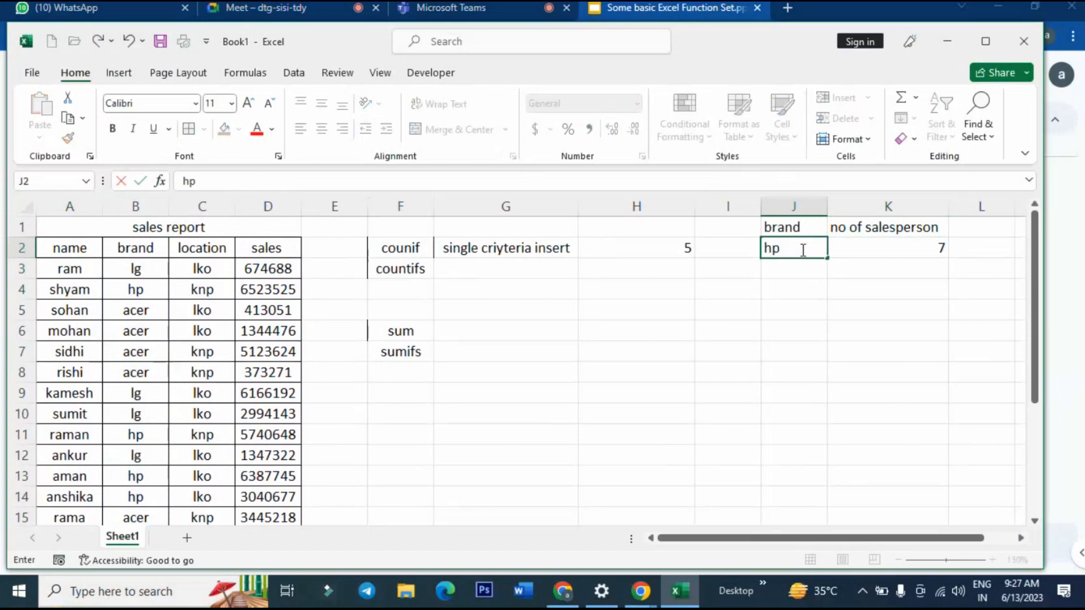
{"action": "key", "text": "Return"}
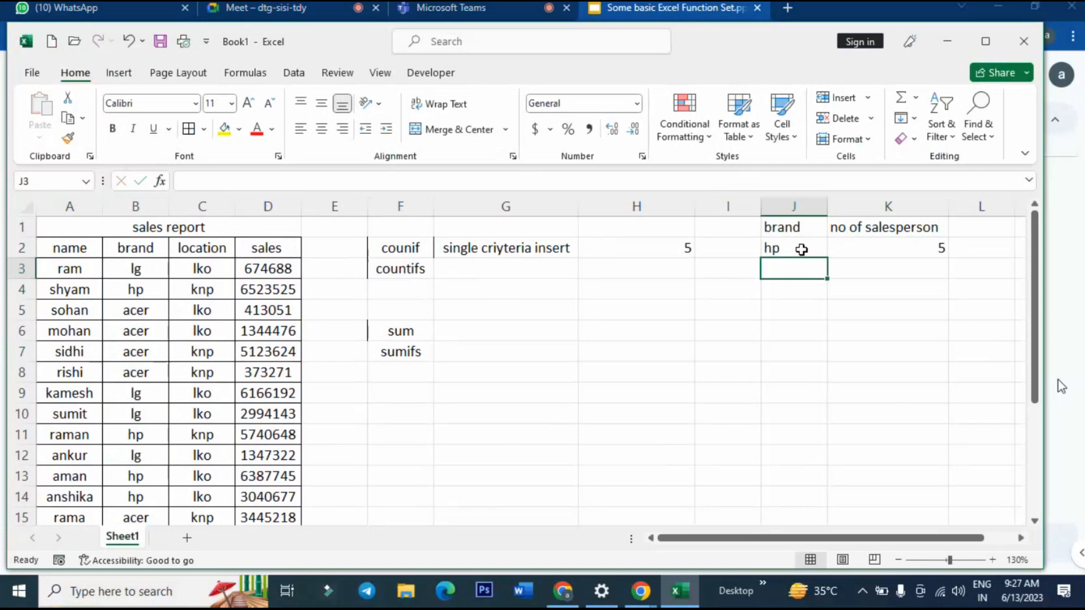
Center the contents of cells J1:K2 and apply borders to all of these cells.
{"action": "left_click_drag", "start_coordinate": [792, 227], "coordinate": [881, 249]}
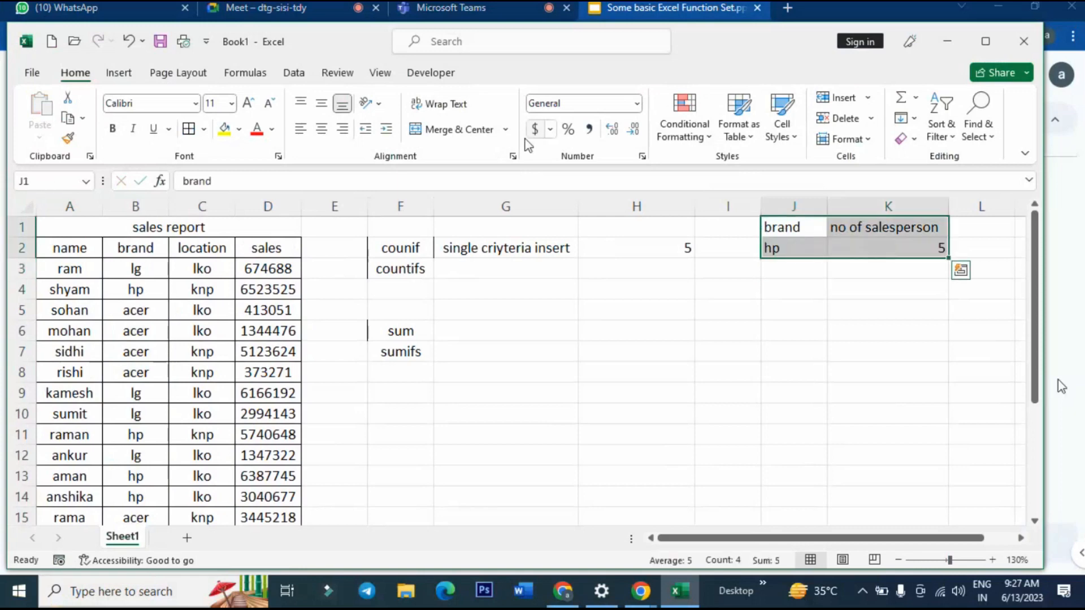
{"action": "left_click", "coordinate": [321, 129]}
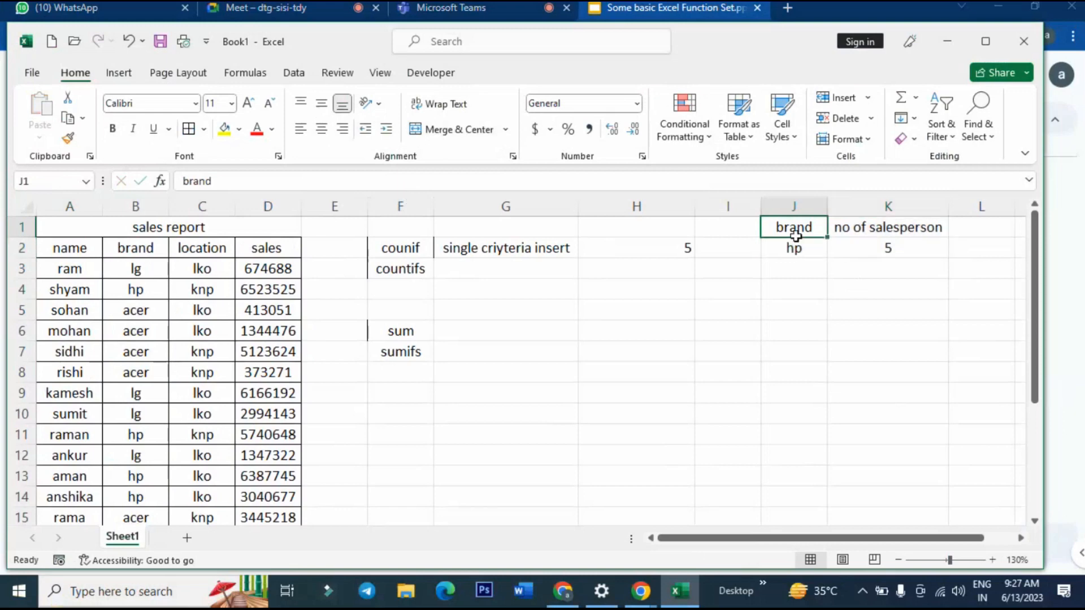
{"action": "left_click", "coordinate": [189, 128]}
{"action": "left_click", "coordinate": [748, 341]}
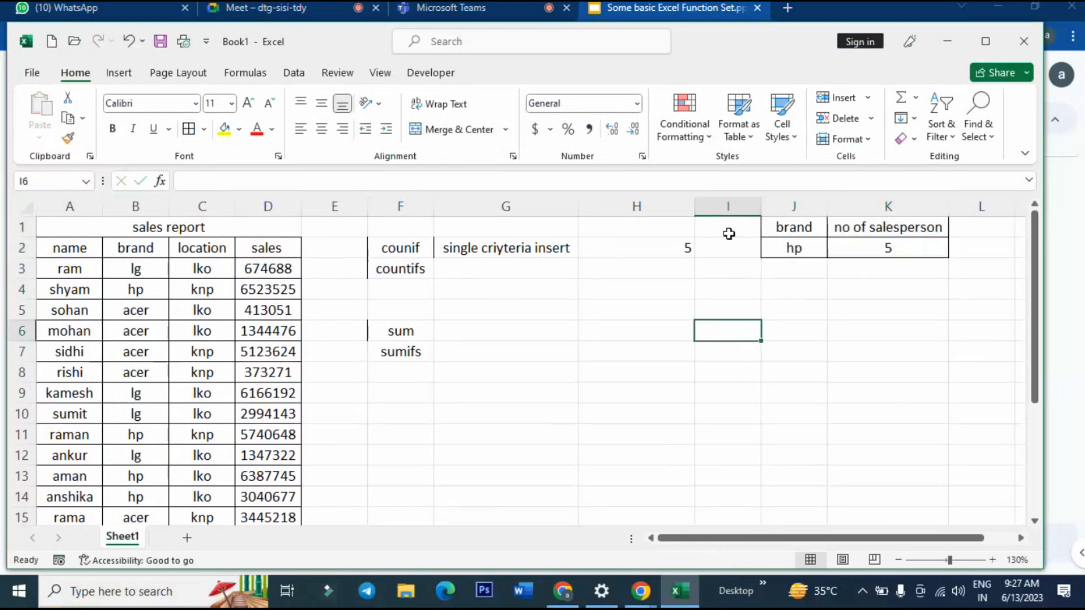
Clear the COUNTIF formula from cell H2 and adjust the column widths, making I wider and E narrower.
{"action": "left_click", "coordinate": [681, 249]}
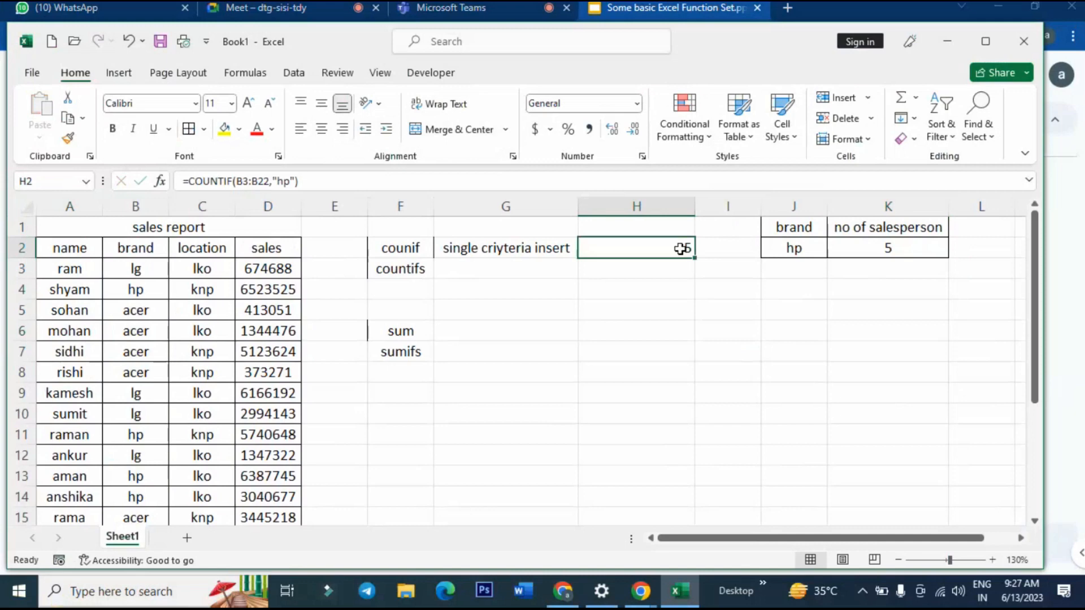
{"action": "key", "text": "Delete"}
{"action": "left_click_drag", "start_coordinate": [758, 215], "coordinate": [825, 215]}
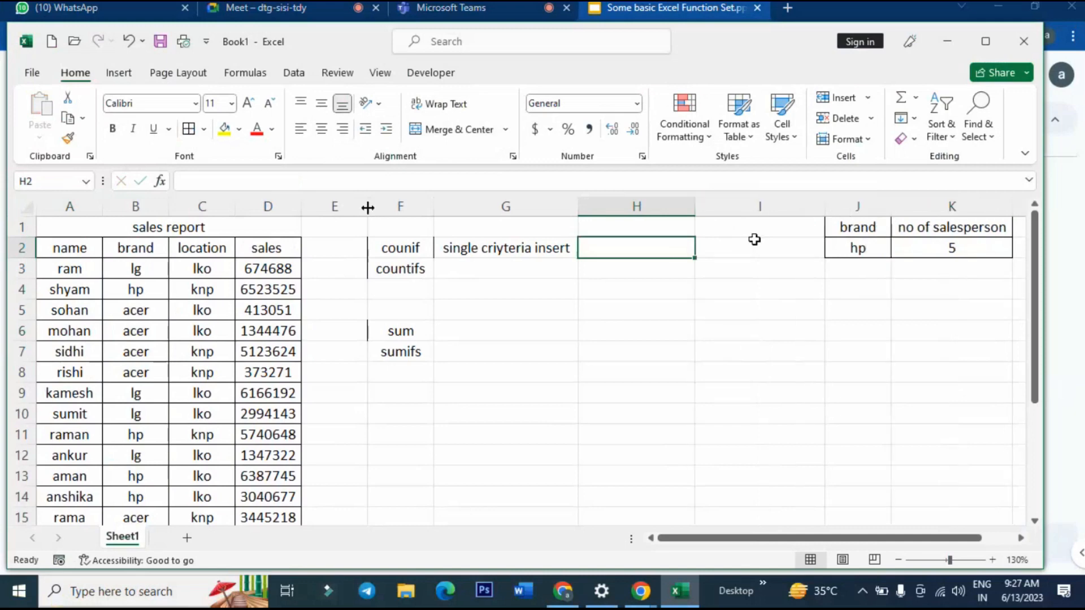
{"action": "left_click_drag", "start_coordinate": [368, 205], "coordinate": [328, 200]}
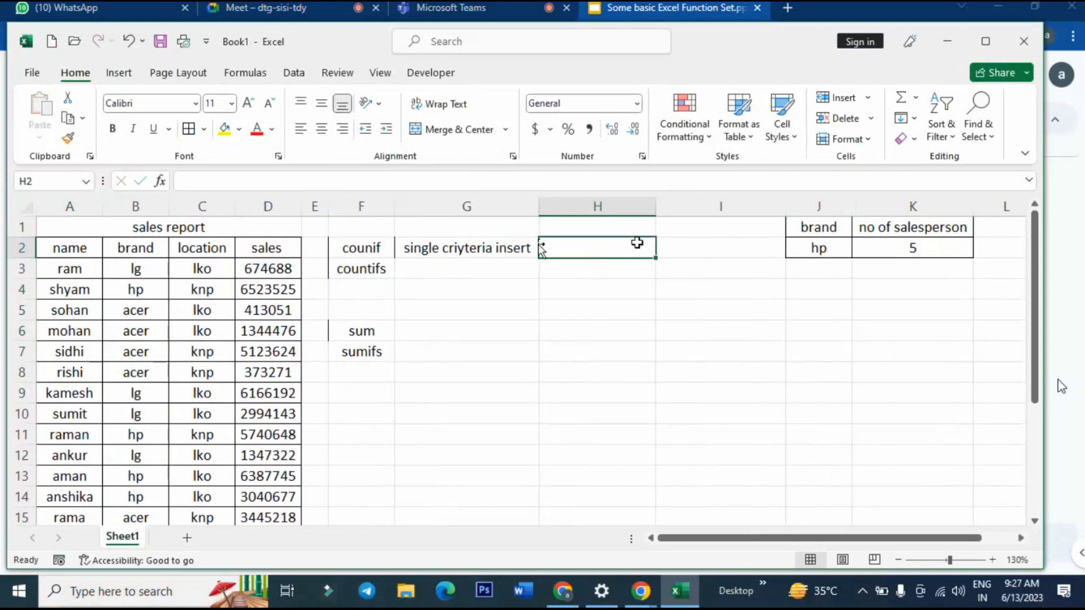
Enter the headers "location" in cell H1 and "no of employee" in cell I1.
{"action": "left_click", "coordinate": [604, 225]}
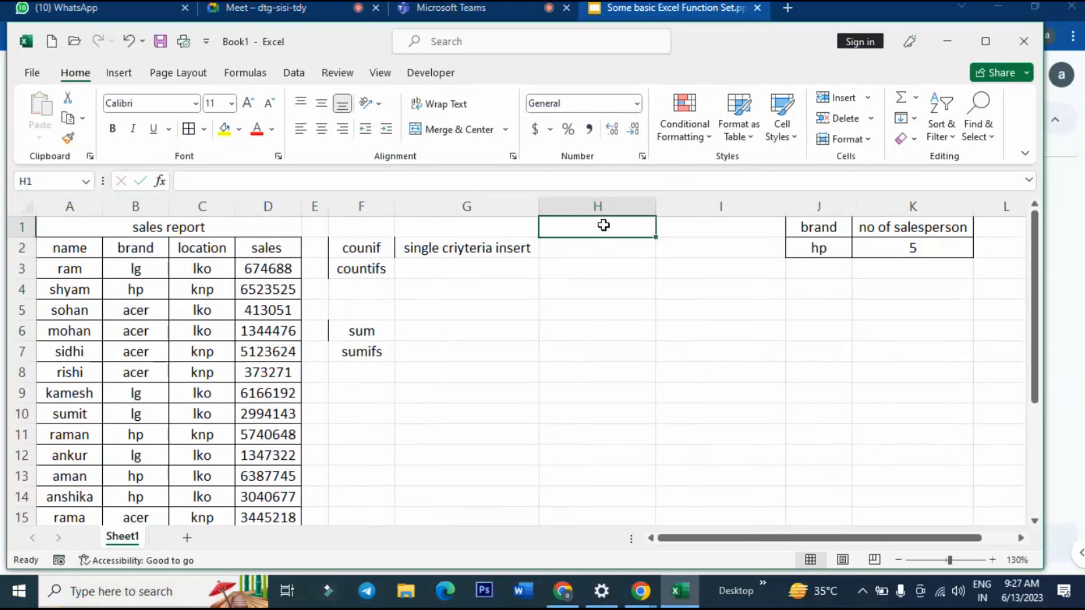
{"action": "type", "text": "locati"}
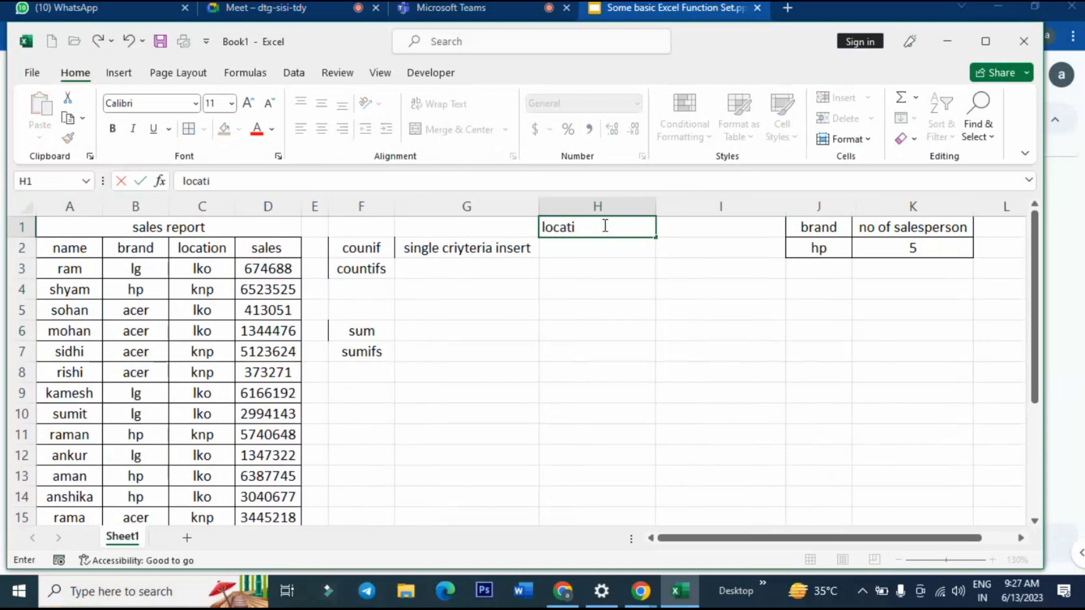
{"action": "type", "text": "on"}
{"action": "key", "text": "Tab"}
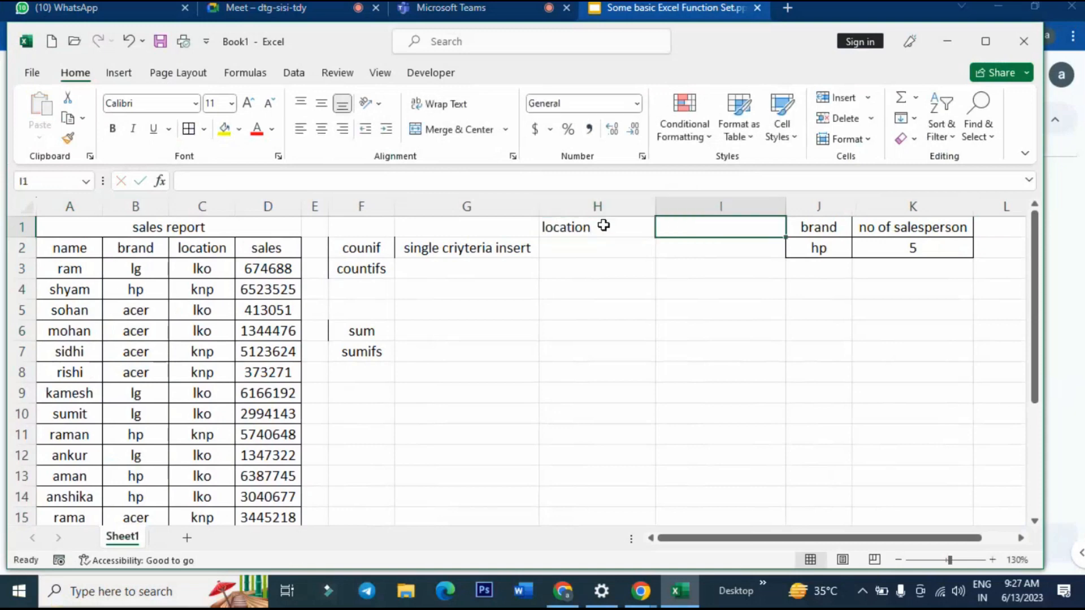
{"action": "type", "text": "no "}
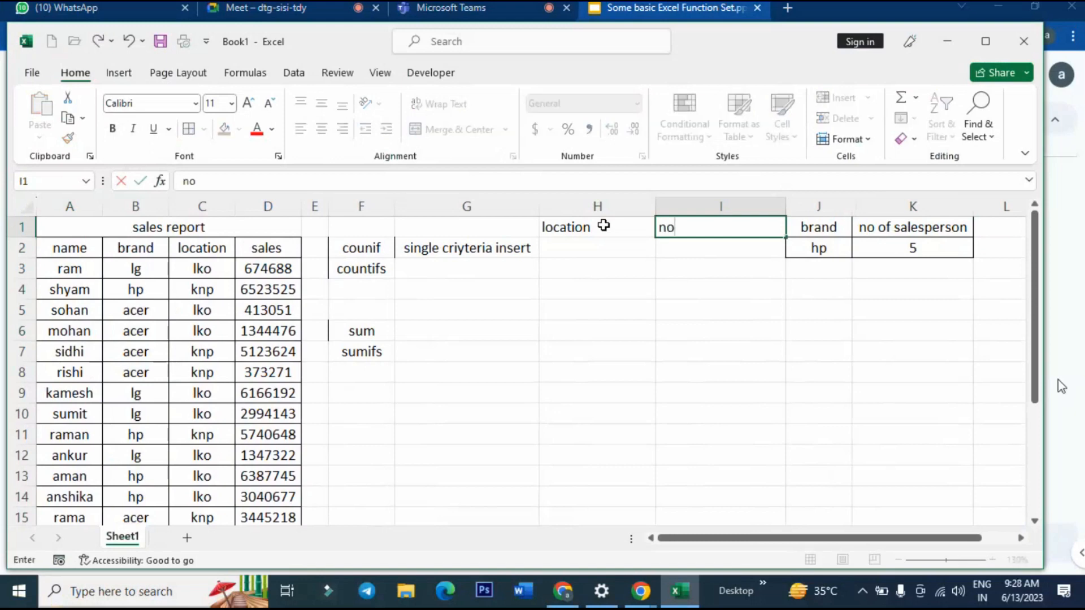
{"action": "type", "text": "of em"}
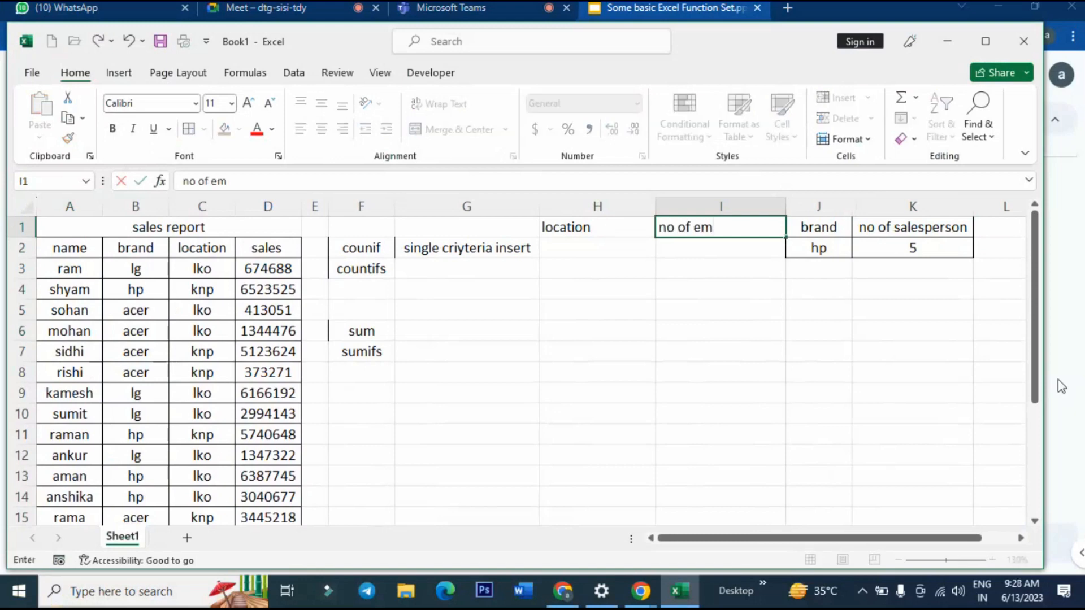
{"action": "type", "text": "ployee"}
{"action": "key", "text": "Return"}
Enter the formula =COUNTIF(C3:C22,H2) in cell I2 to count employees for the location in H2.
{"action": "type", "text": "="}
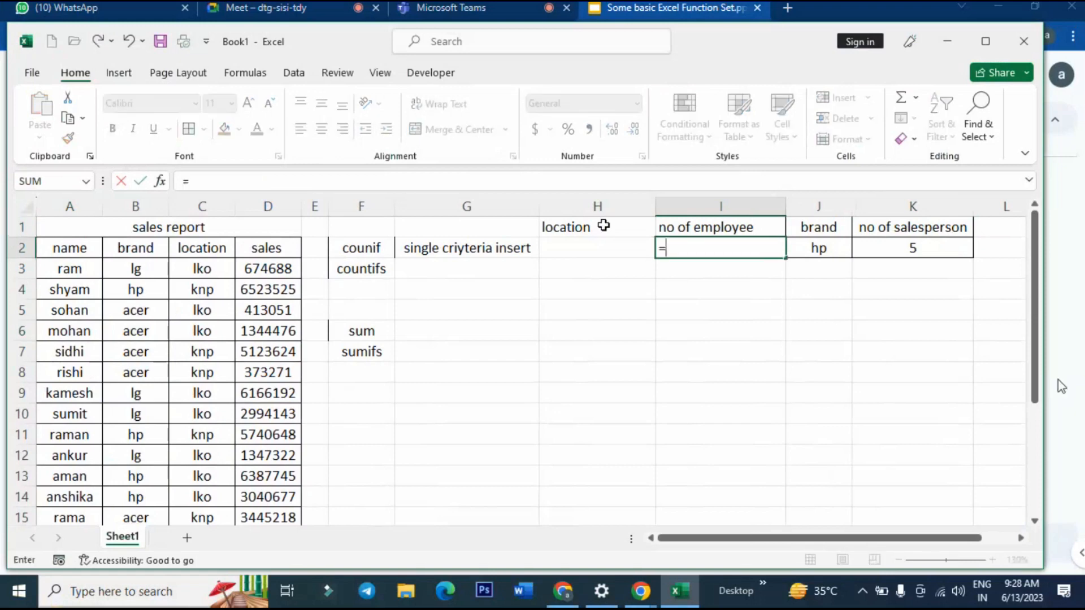
{"action": "type", "text": "count"}
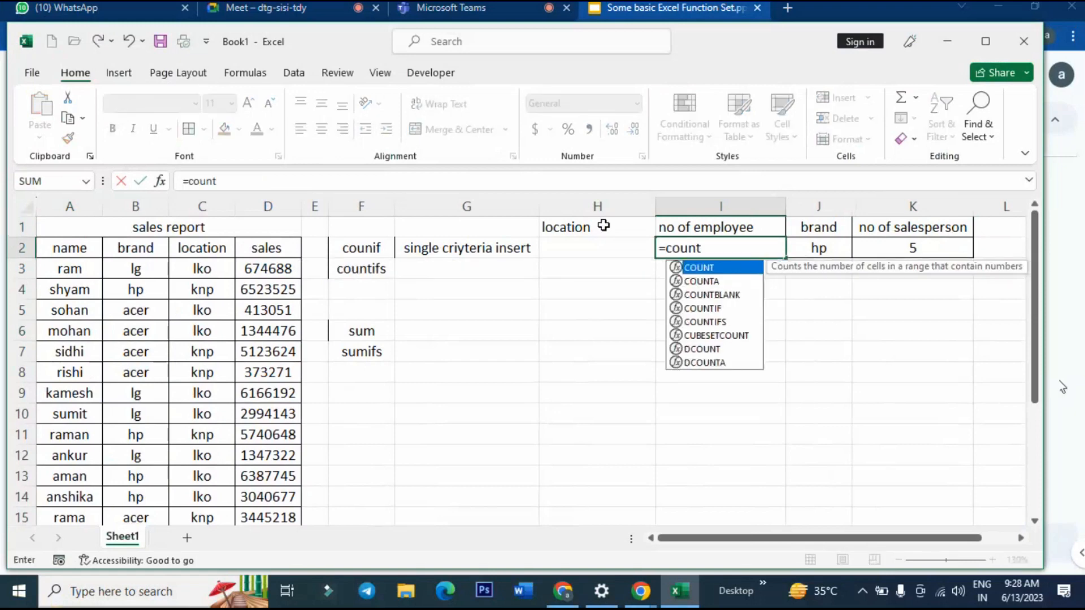
{"action": "type", "text": "if("}
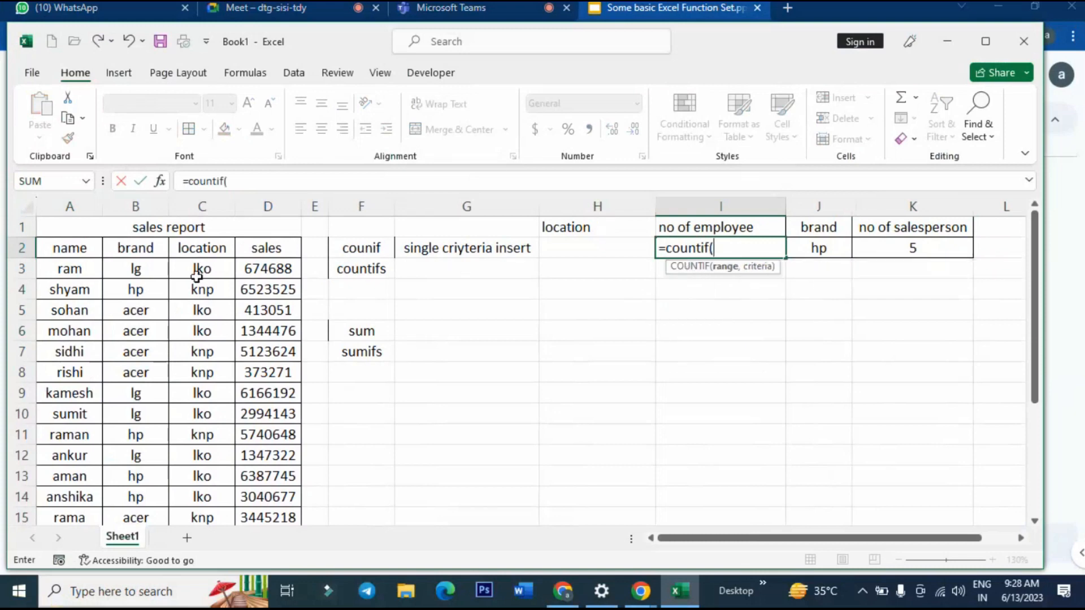
{"action": "left_click_drag", "start_coordinate": [196, 276], "coordinate": [208, 505]}
{"action": "type", "text": ","}
{"action": "scroll", "coordinate": [465, 390], "scroll_direction": "up", "scroll_amount": 3}
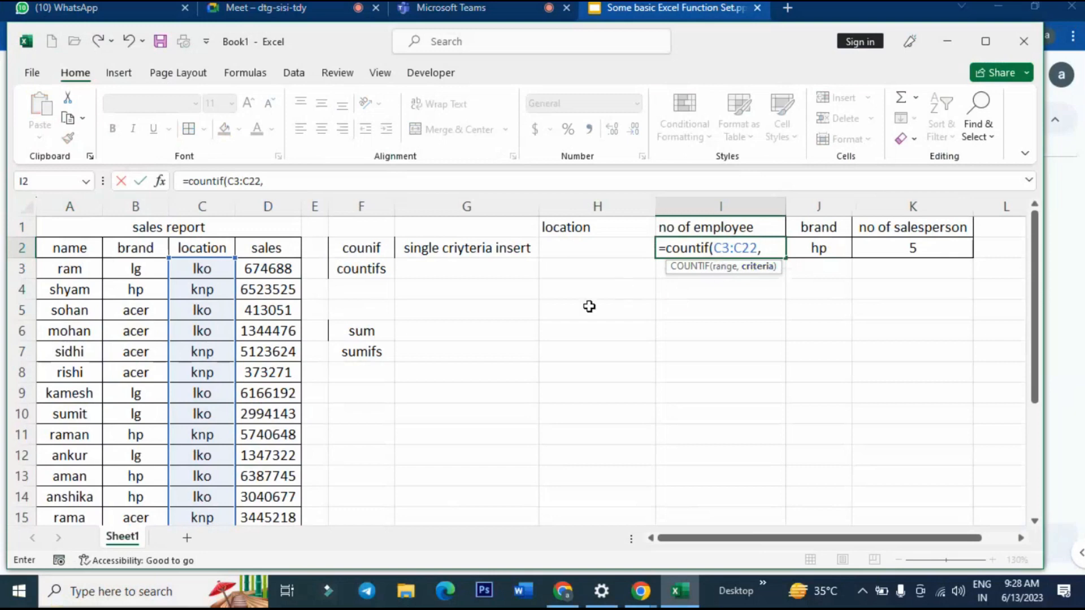
{"action": "left_click", "coordinate": [585, 257]}
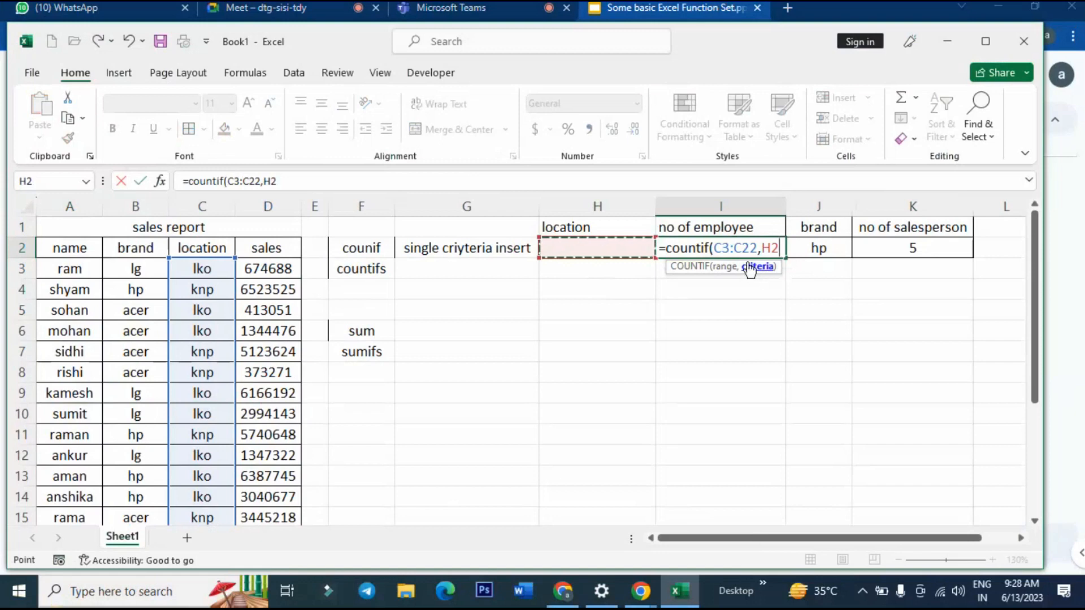
{"action": "type", "text": ")"}
{"action": "key", "text": "Return"}
Enter "lko" as the location criterion in cell H2.
{"action": "left_click", "coordinate": [603, 234]}
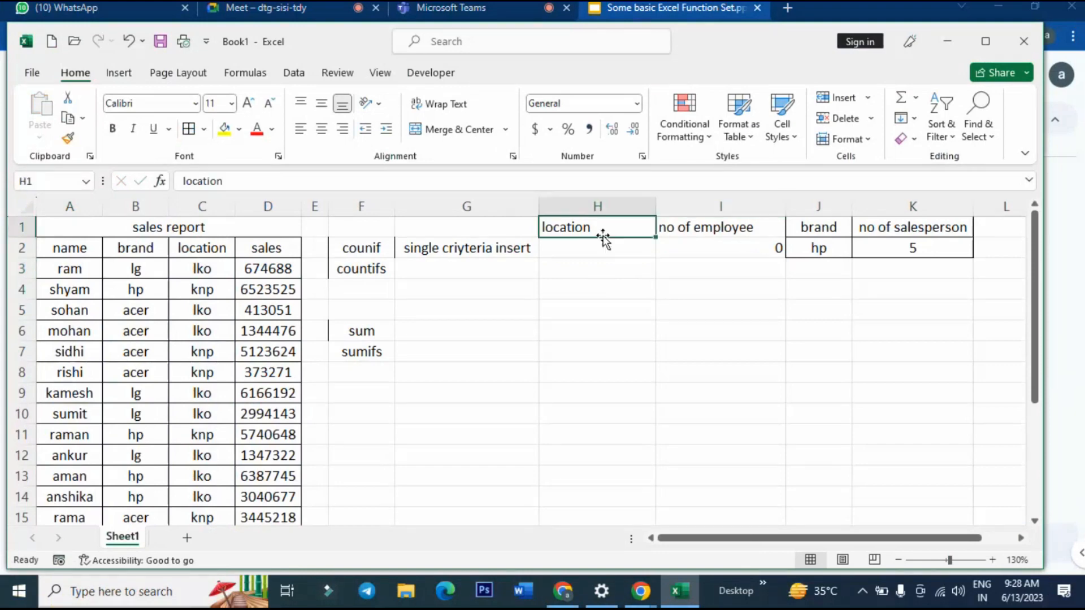
{"action": "left_click", "coordinate": [605, 246]}
{"action": "type", "text": "lko"}
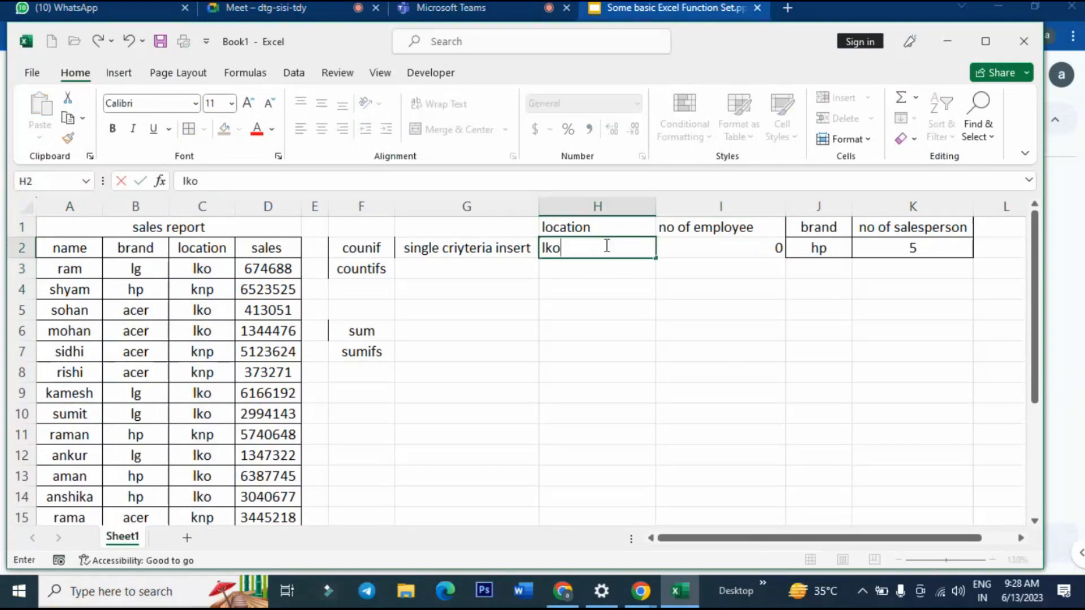
{"action": "key", "text": "Return"}
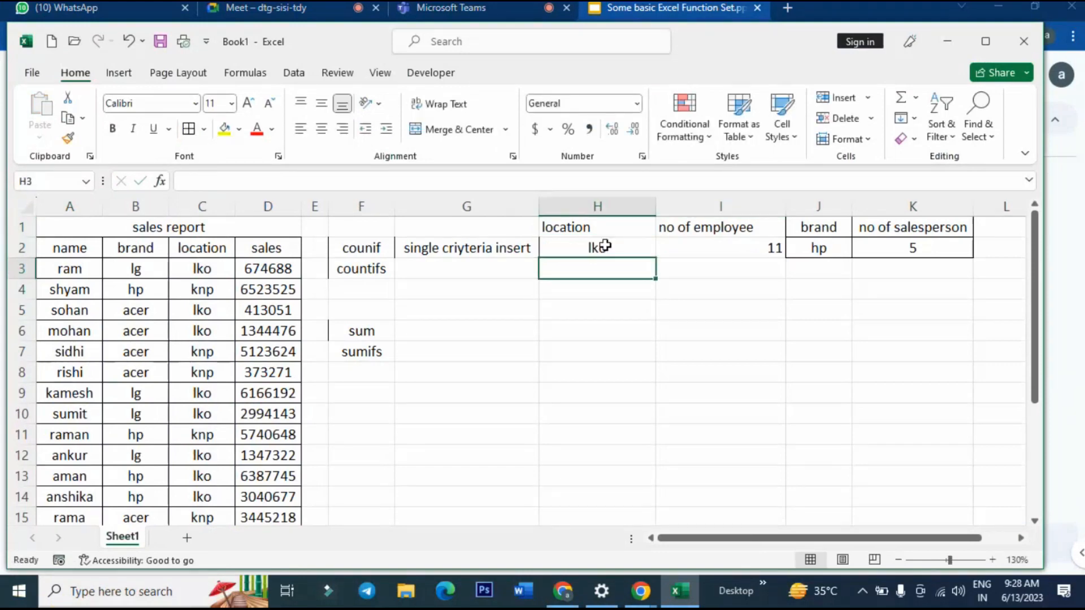
Try "knp" as the location criterion in cell H2.
{"action": "left_click", "coordinate": [606, 246]}
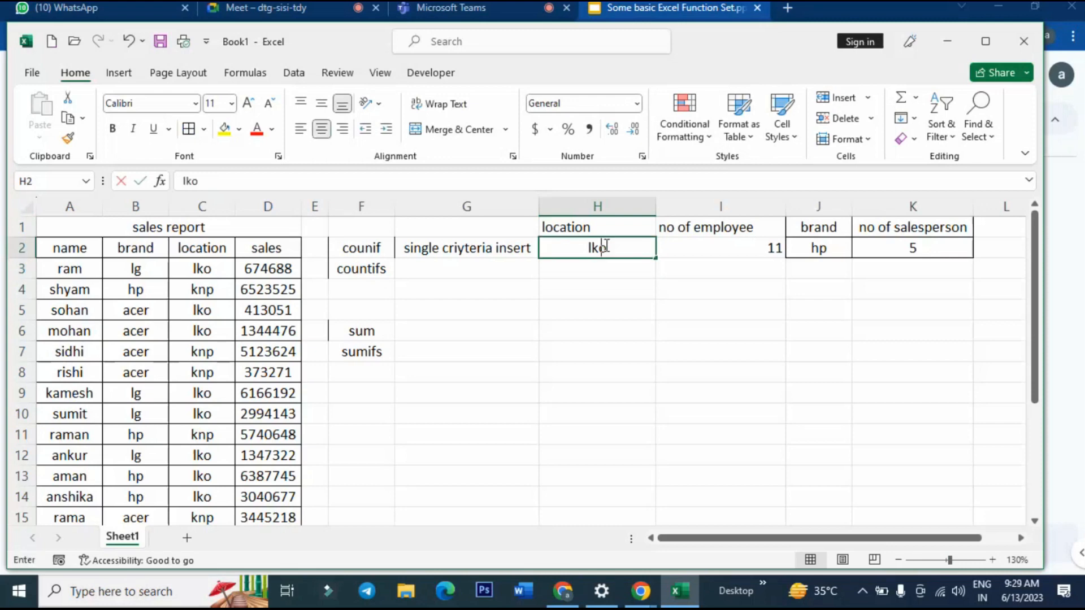
{"action": "type", "text": "knp"}
{"action": "key", "text": "Return"}
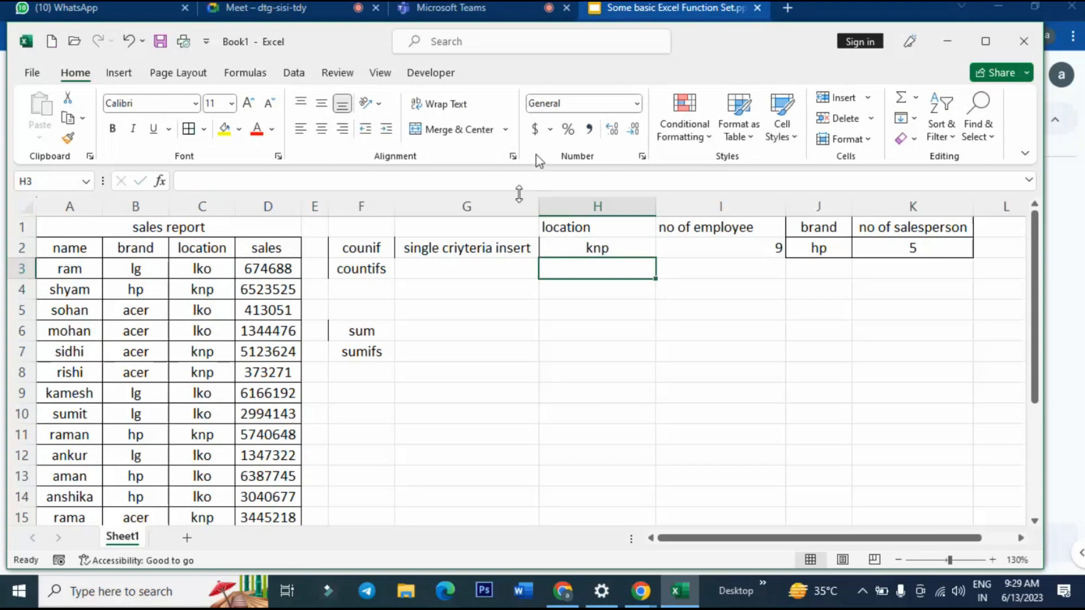
Enter the formula =COUNT(A2:D22) in cell G1 and fill that cell with yellow.
{"action": "left_click", "coordinate": [476, 239]}
{"action": "left_click", "coordinate": [477, 226]}
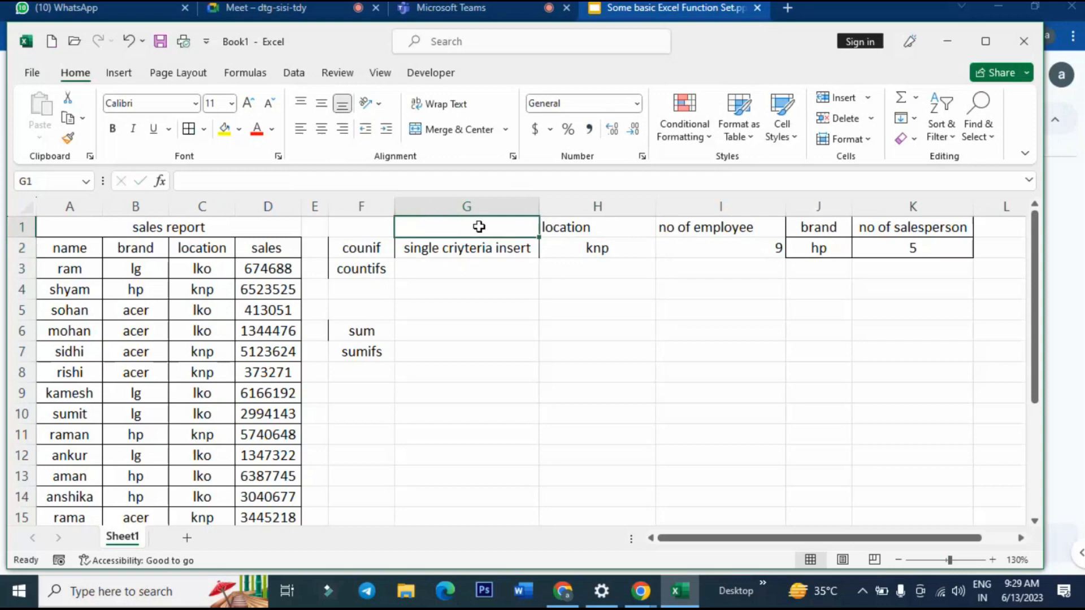
{"action": "type", "text": "=count"}
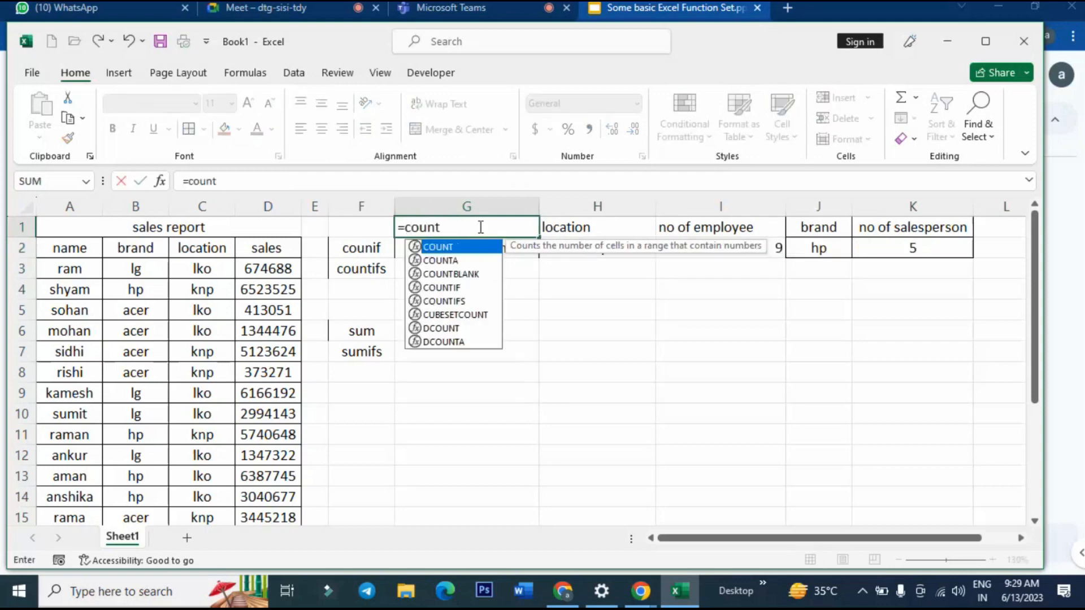
{"action": "type", "text": "("}
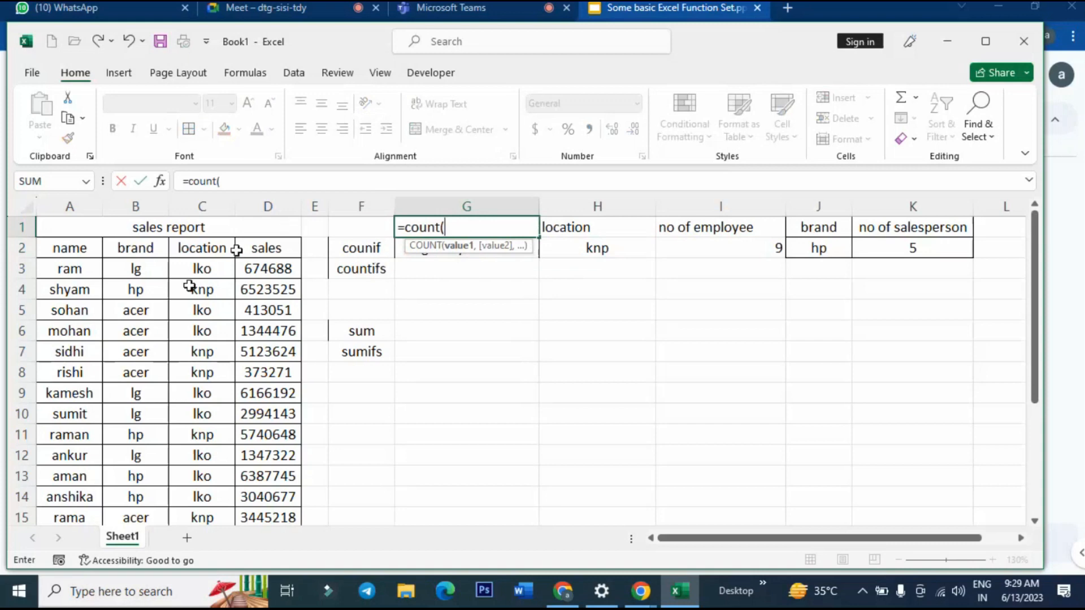
{"action": "left_click_drag", "start_coordinate": [63, 249], "coordinate": [250, 468]}
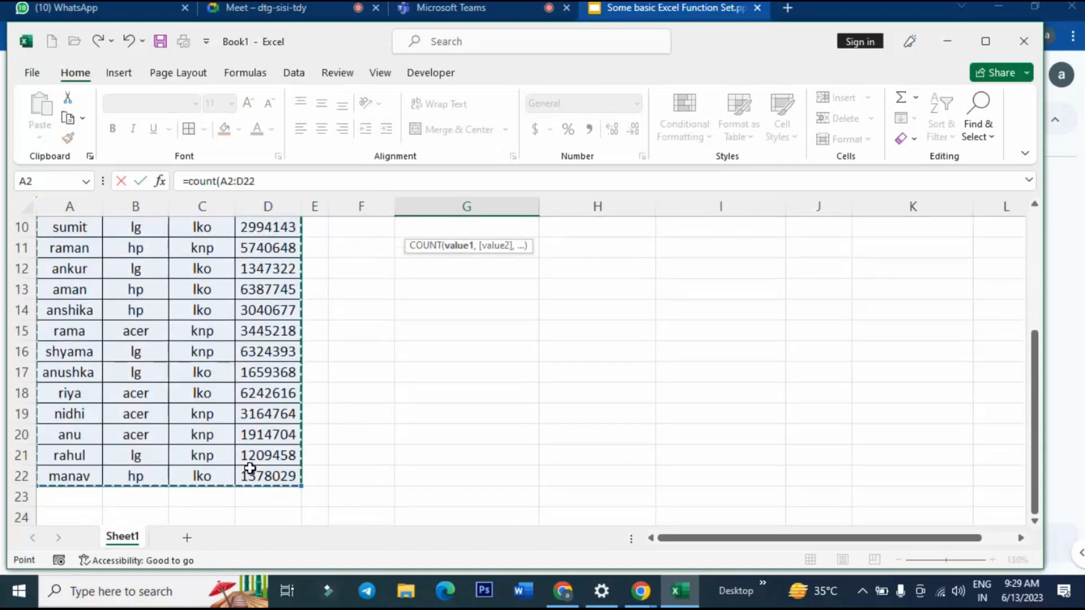
{"action": "key", "text": "Return"}
{"action": "scroll", "coordinate": [509, 438], "scroll_direction": "up", "scroll_amount": 1}
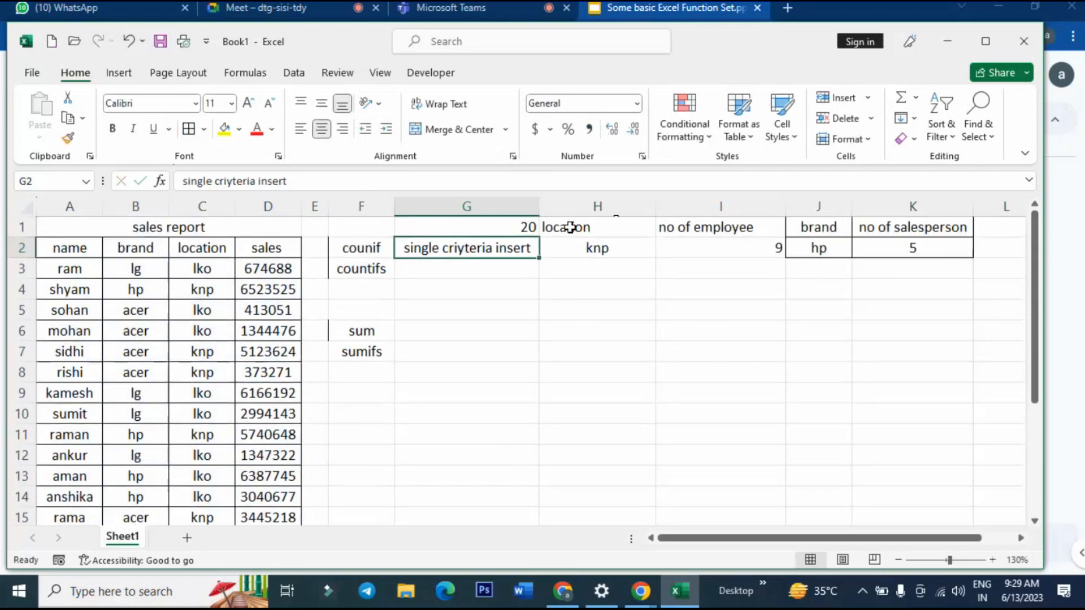
{"action": "left_click", "coordinate": [512, 228]}
{"action": "left_click", "coordinate": [225, 129]}
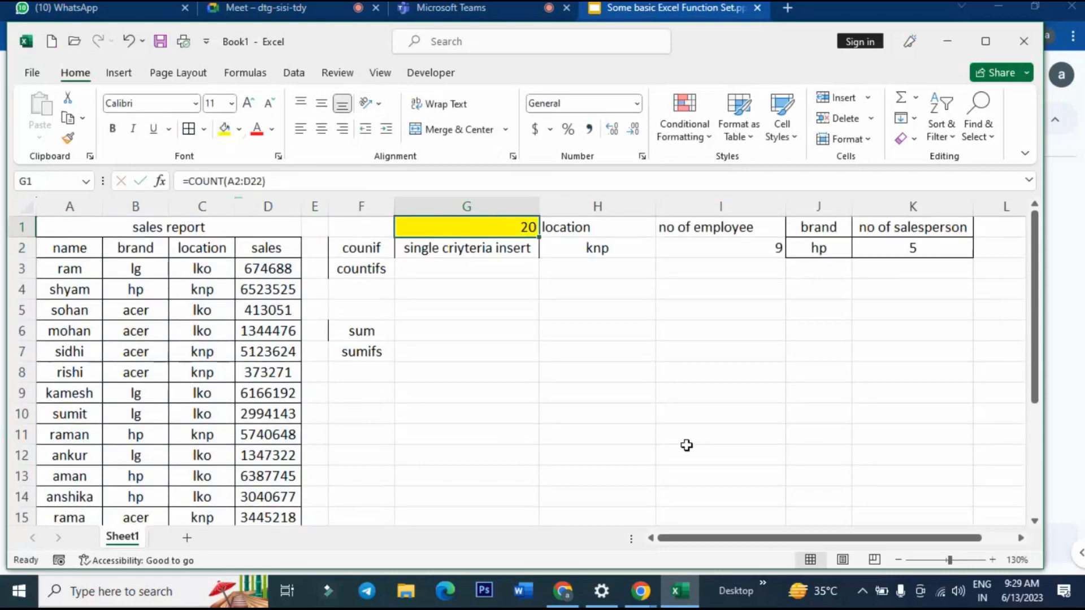
{"action": "left_click", "coordinate": [598, 393]}
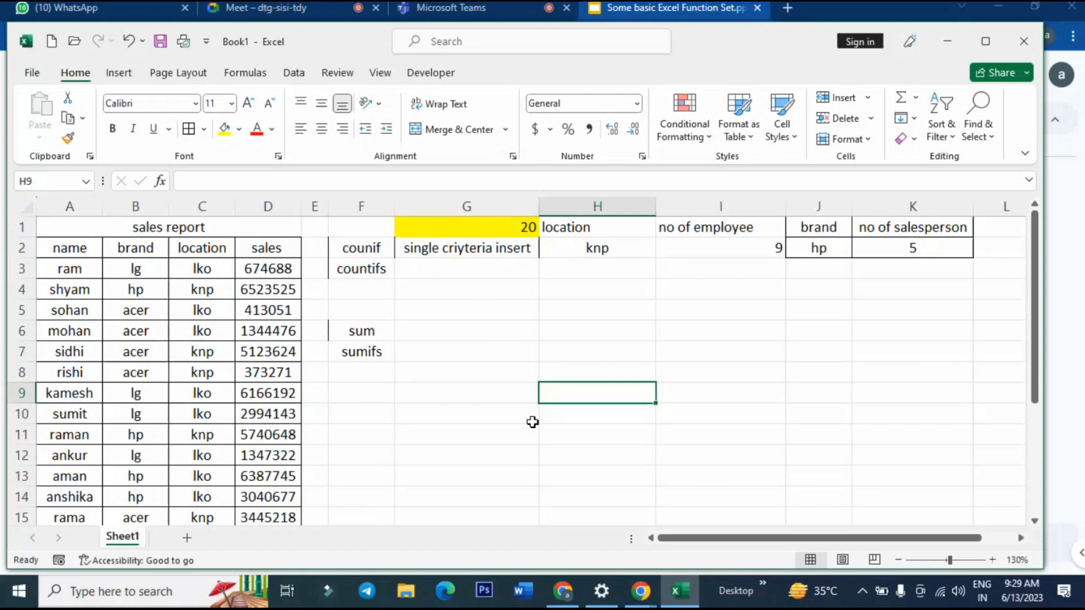
Change the location criterion in cell H2 back to "lko".
{"action": "left_click", "coordinate": [599, 248]}
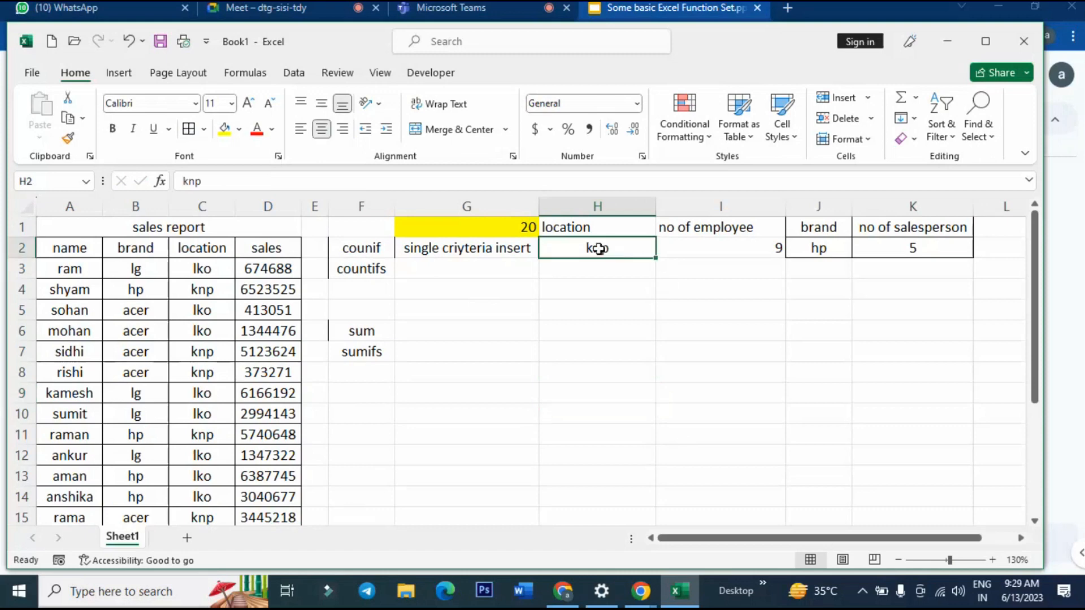
{"action": "type", "text": "lko"}
{"action": "key", "text": "Return"}
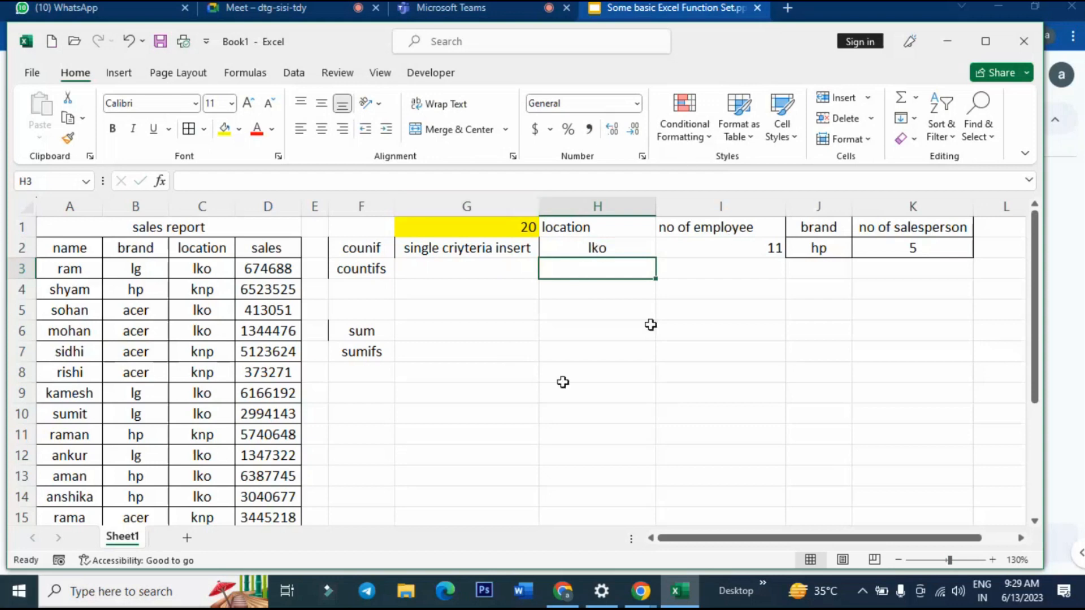
Apply borders to all cells in the range G4:I5 for the COUNTIFS example.
{"action": "left_click", "coordinate": [501, 274]}
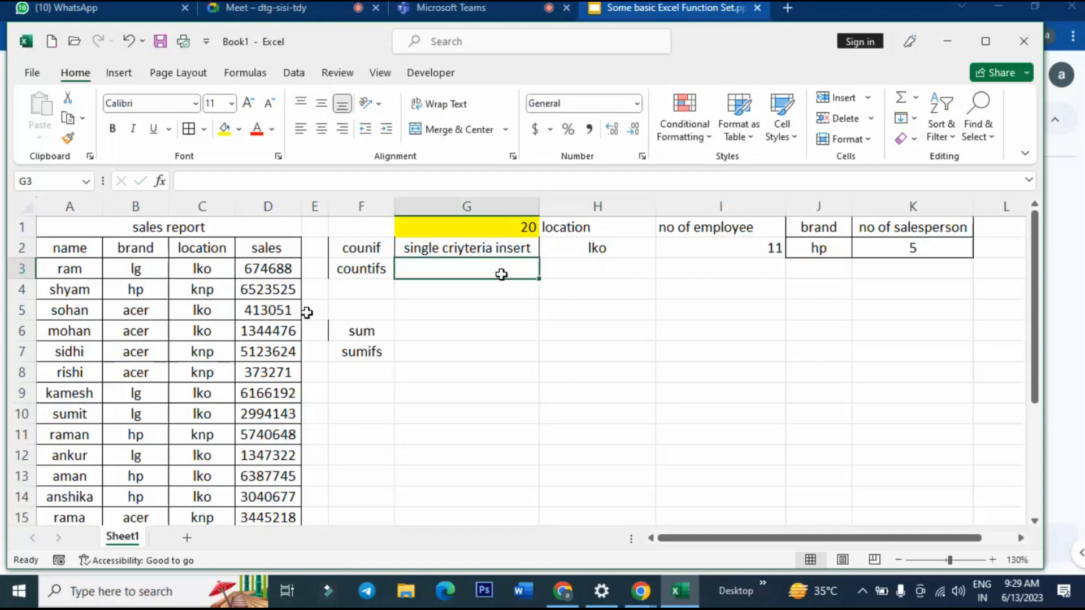
{"action": "left_click", "coordinate": [480, 288]}
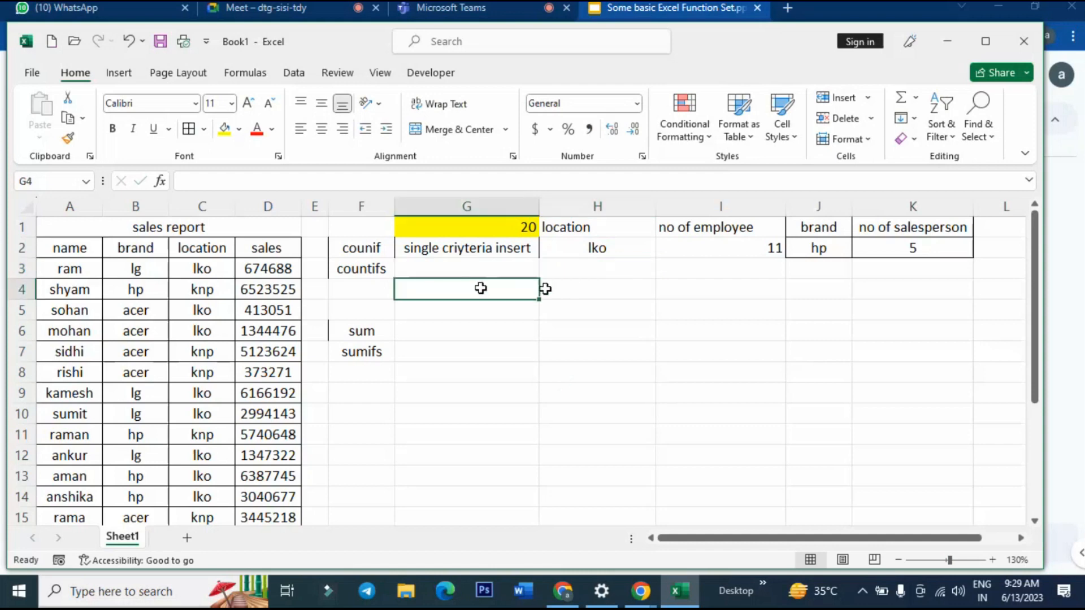
{"action": "left_click_drag", "start_coordinate": [480, 289], "coordinate": [758, 313]}
{"action": "left_click", "coordinate": [201, 136]}
Enter the headers "brand", "location" and "no of employee" in cells G4, H4 and I4.
{"action": "left_click", "coordinate": [490, 286]}
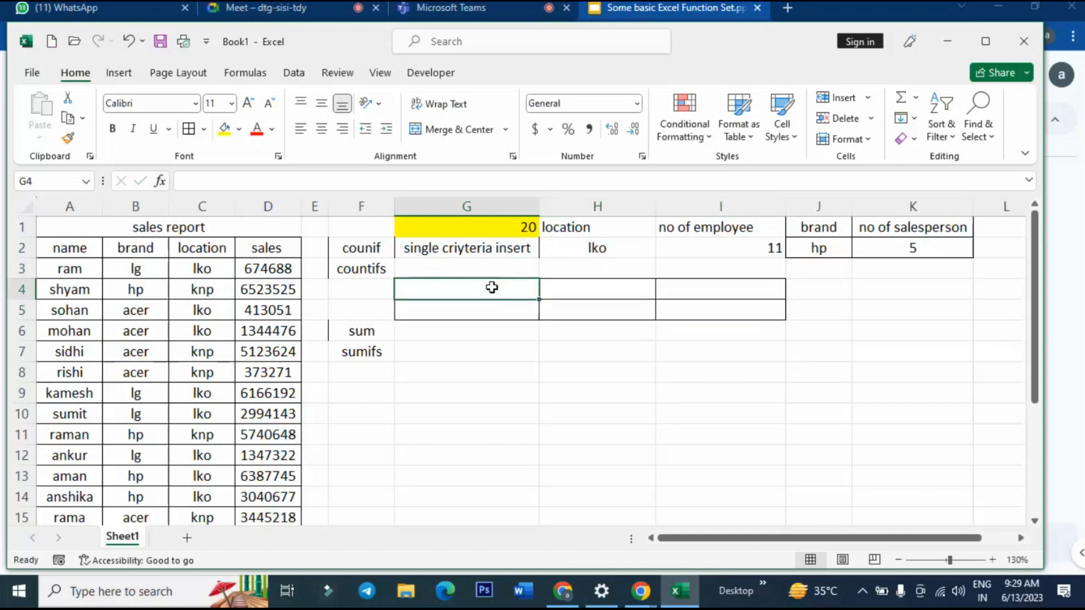
{"action": "type", "text": "br"}
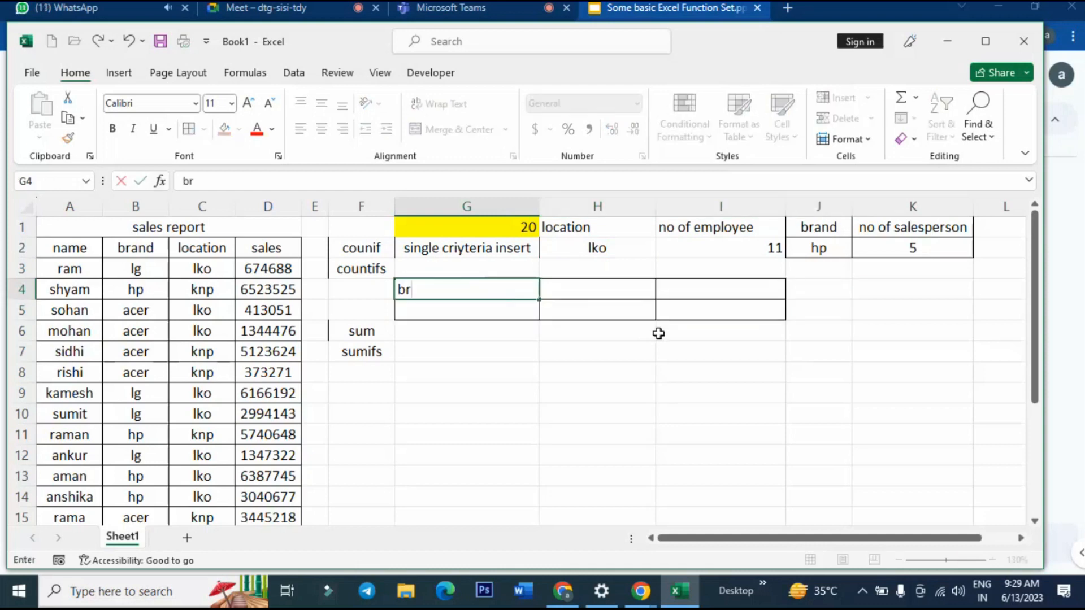
{"action": "type", "text": "and"}
{"action": "key", "text": "Tab"}
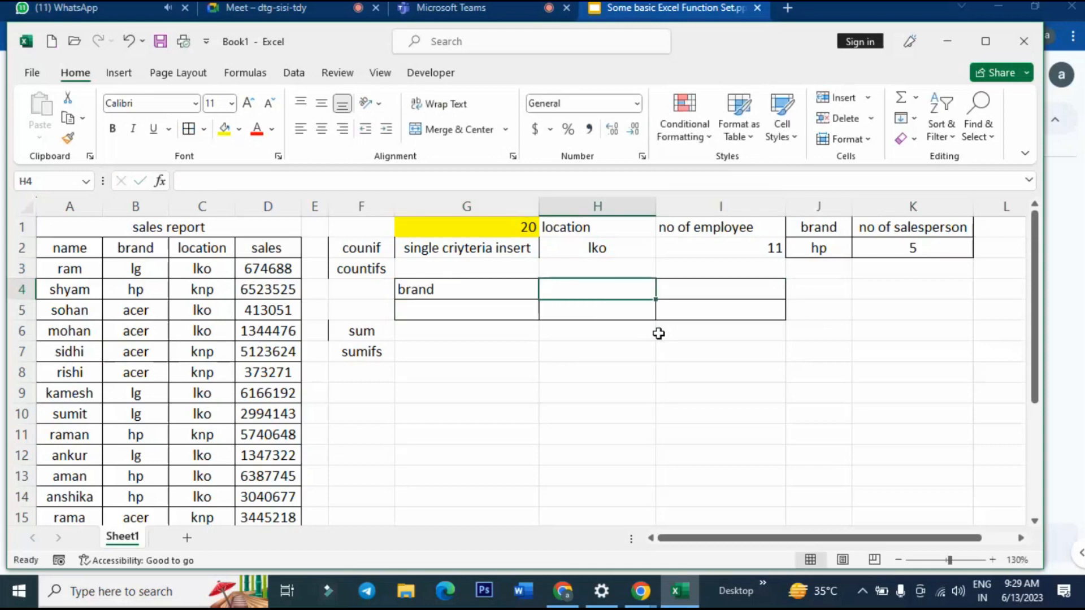
{"action": "type", "text": "location"}
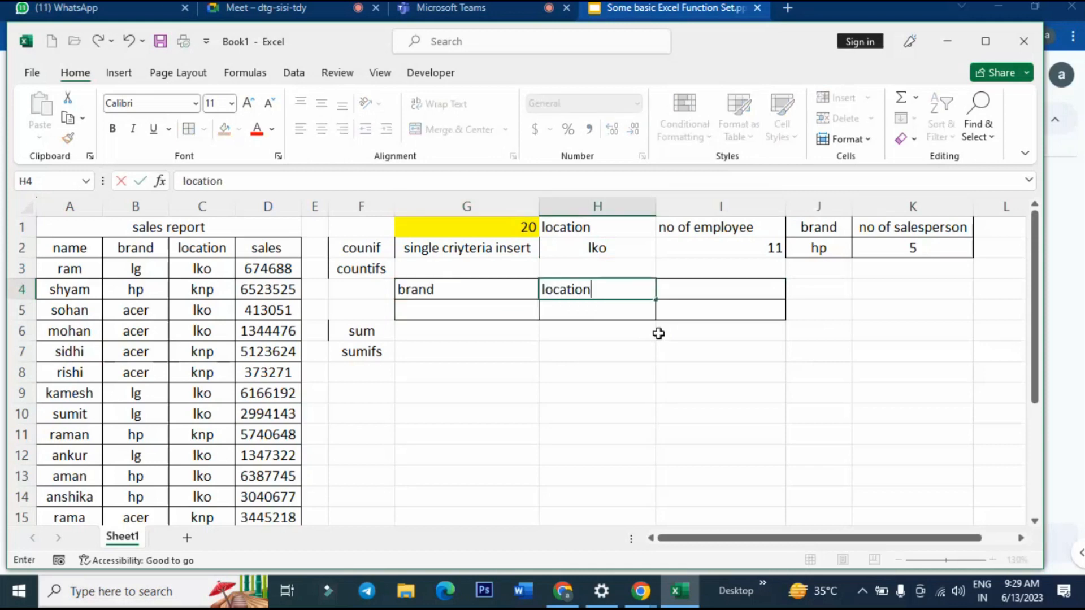
{"action": "key", "text": "Tab"}
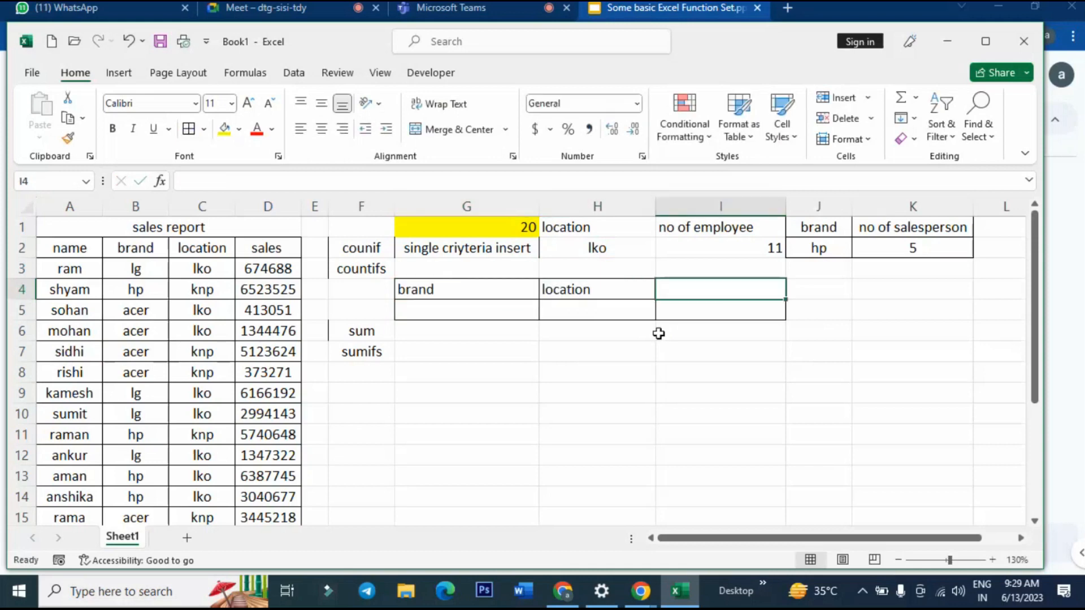
{"action": "type", "text": "no"}
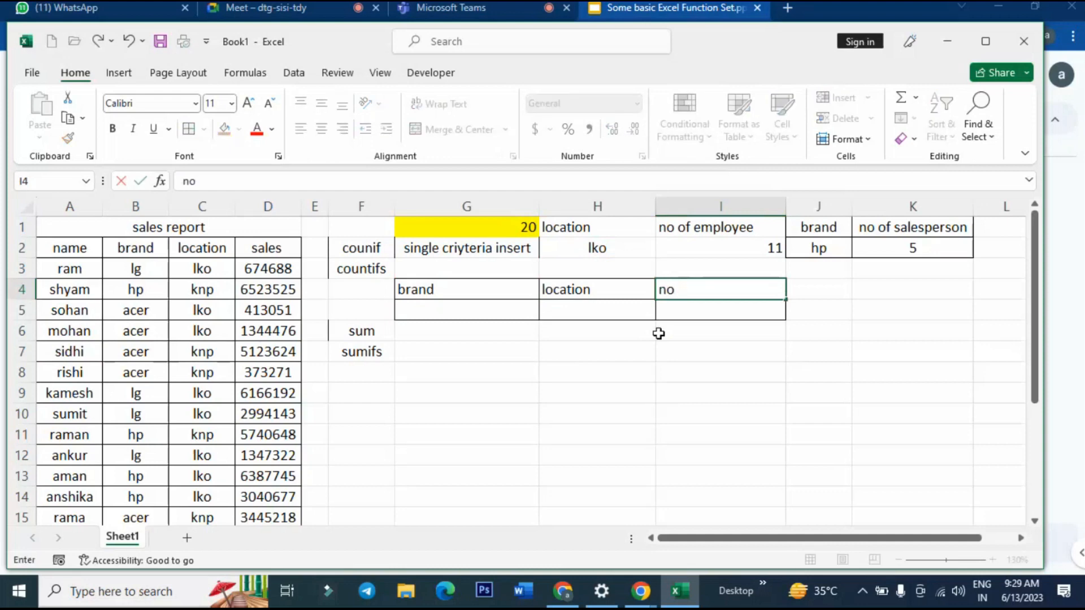
{"action": "type", "text": " of emp"}
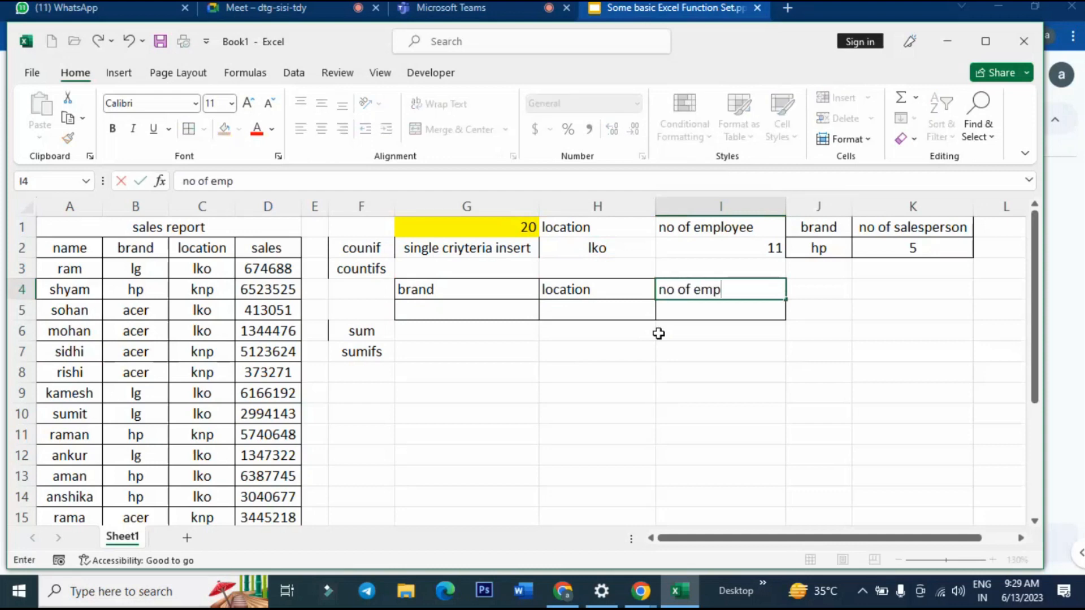
{"action": "type", "text": "loyee"}
{"action": "key", "text": "Return"}
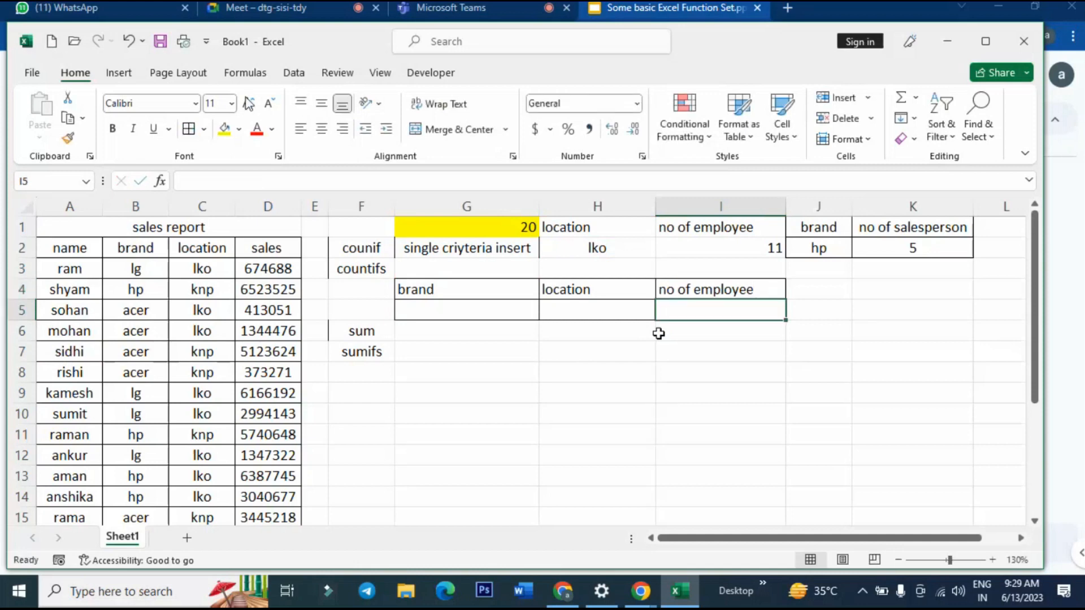
{"action": "left_click", "coordinate": [462, 310]}
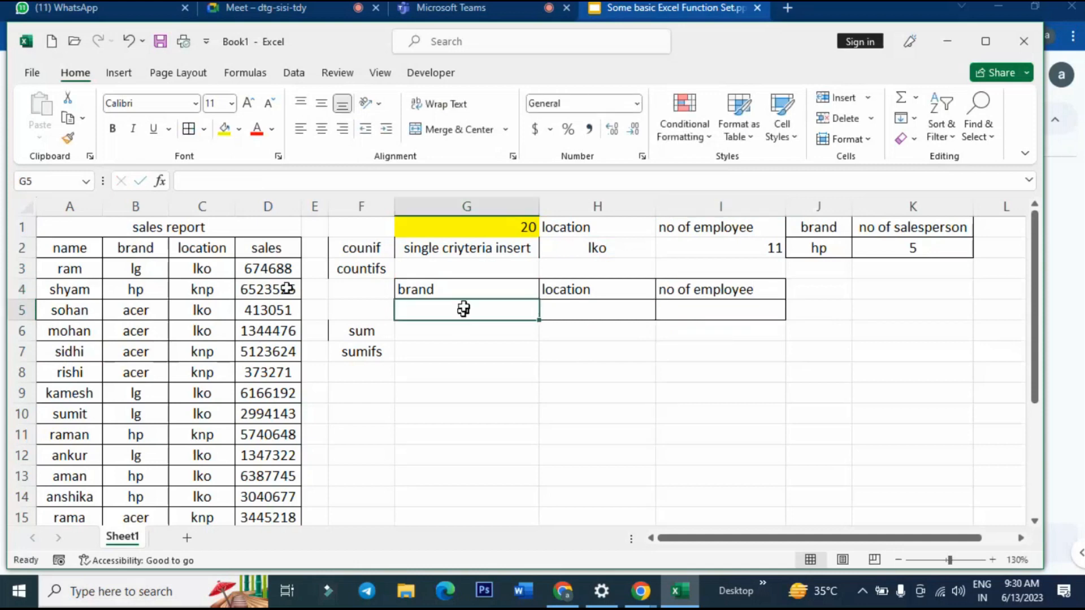
Start a COUNTIFS formula in cell I5 with B3:B22 as the first criteria range and G5 as its criterion.
{"action": "left_click", "coordinate": [151, 269]}
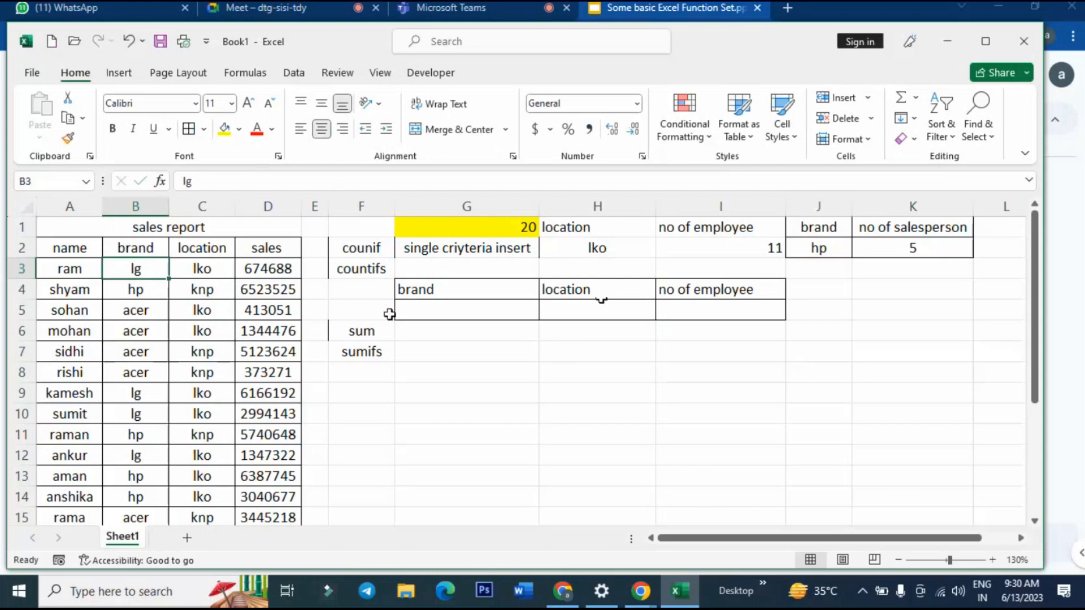
{"action": "left_click", "coordinate": [708, 314]}
{"action": "type", "text": "=cou"}
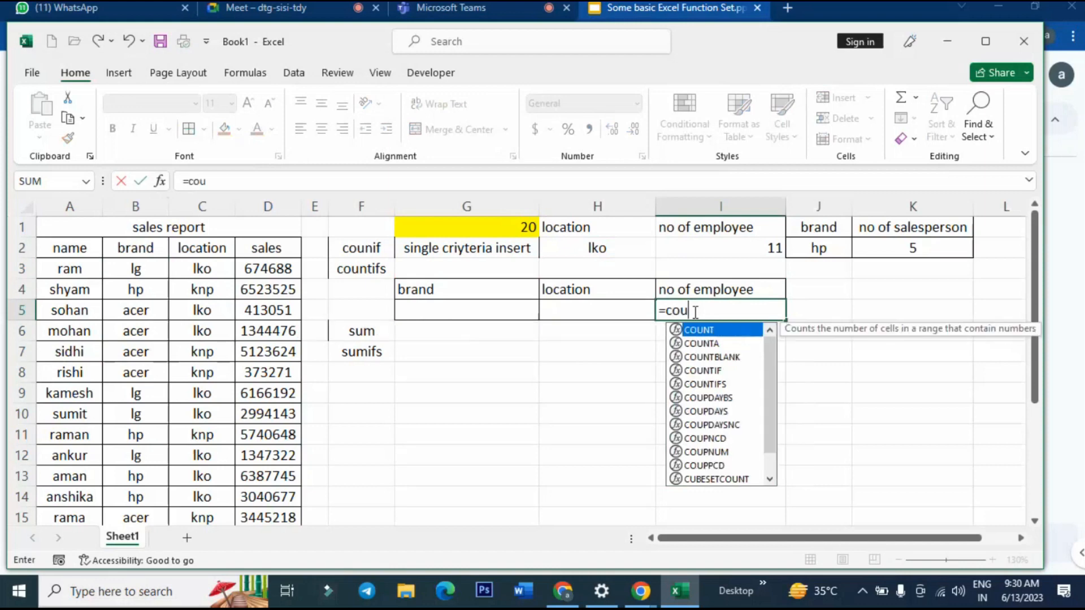
{"action": "type", "text": "n"}
{"action": "key", "text": "Down"}
{"action": "key", "text": "Down"}
{"action": "key", "text": "Down"}
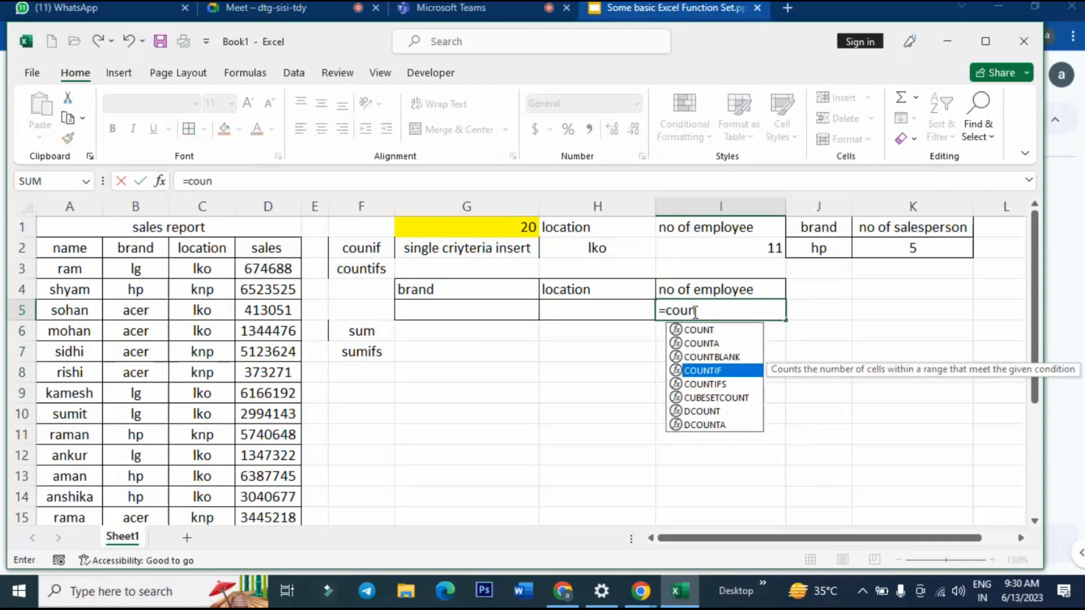
{"action": "key", "text": "Down"}
{"action": "key", "text": "Tab"}
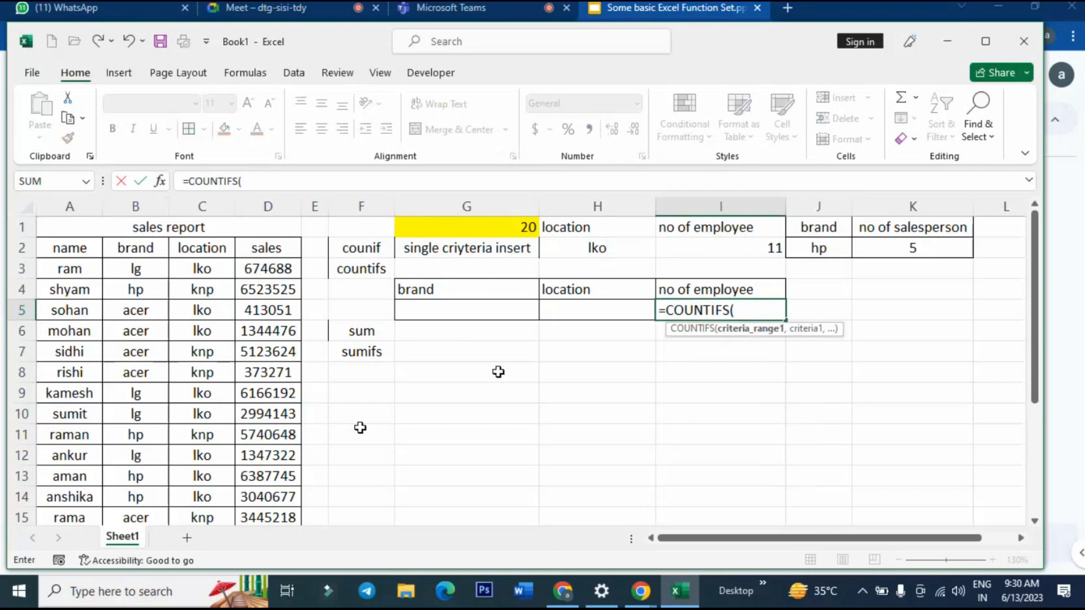
{"action": "left_click_drag", "start_coordinate": [155, 268], "coordinate": [149, 476]}
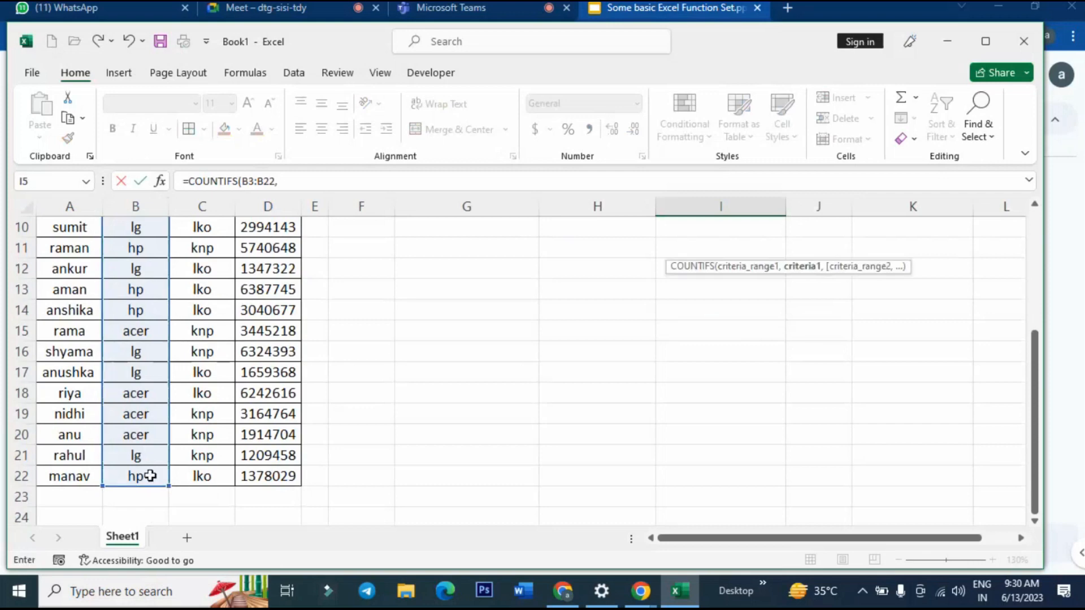
{"action": "type", "text": ","}
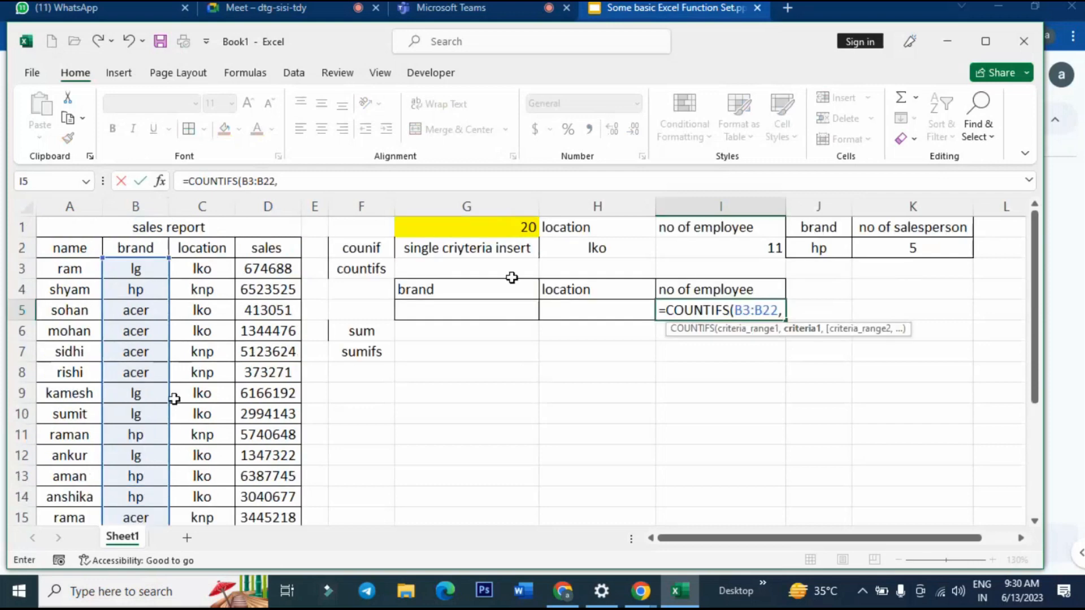
{"action": "left_click", "coordinate": [493, 312]}
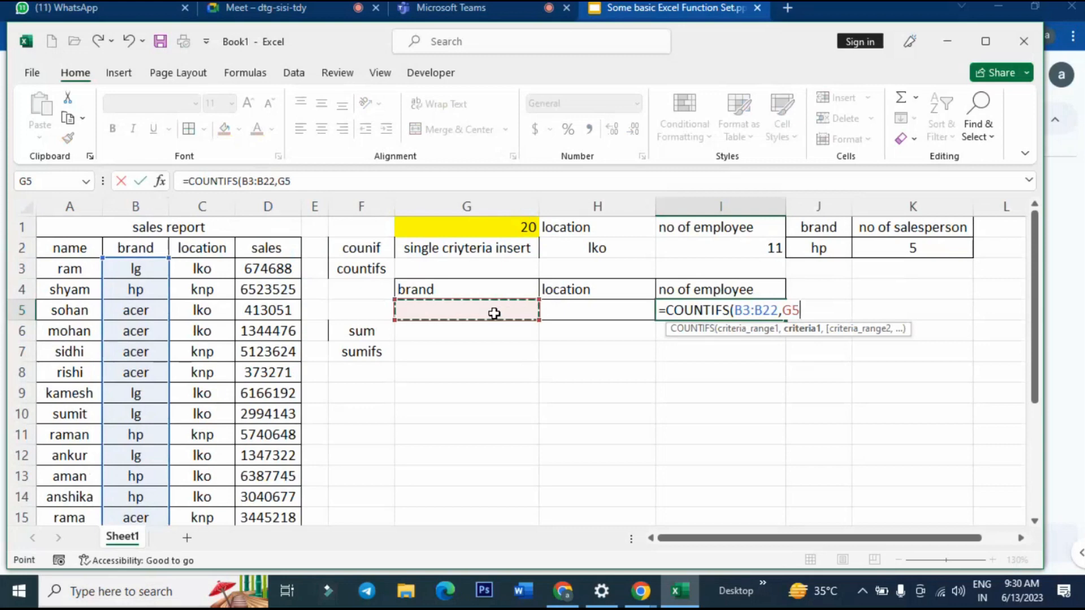
Complete the COUNTIFS formula in I5 with C3:C22 as the second criteria range and H5 as its criterion.
{"action": "type", "text": ","}
{"action": "left_click", "coordinate": [226, 265]}
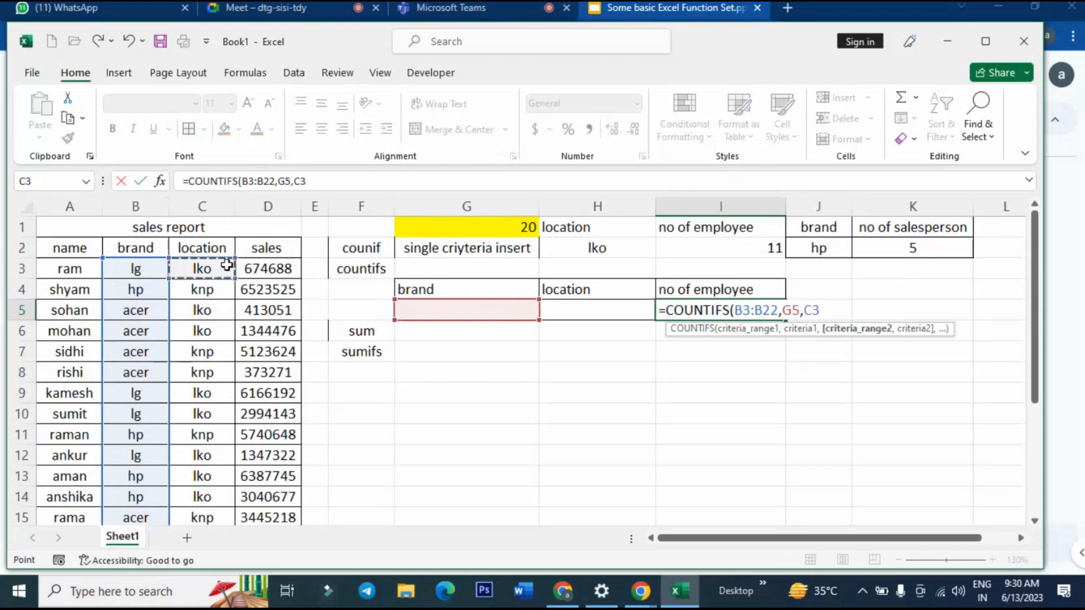
{"action": "left_click_drag", "start_coordinate": [226, 265], "coordinate": [219, 484]}
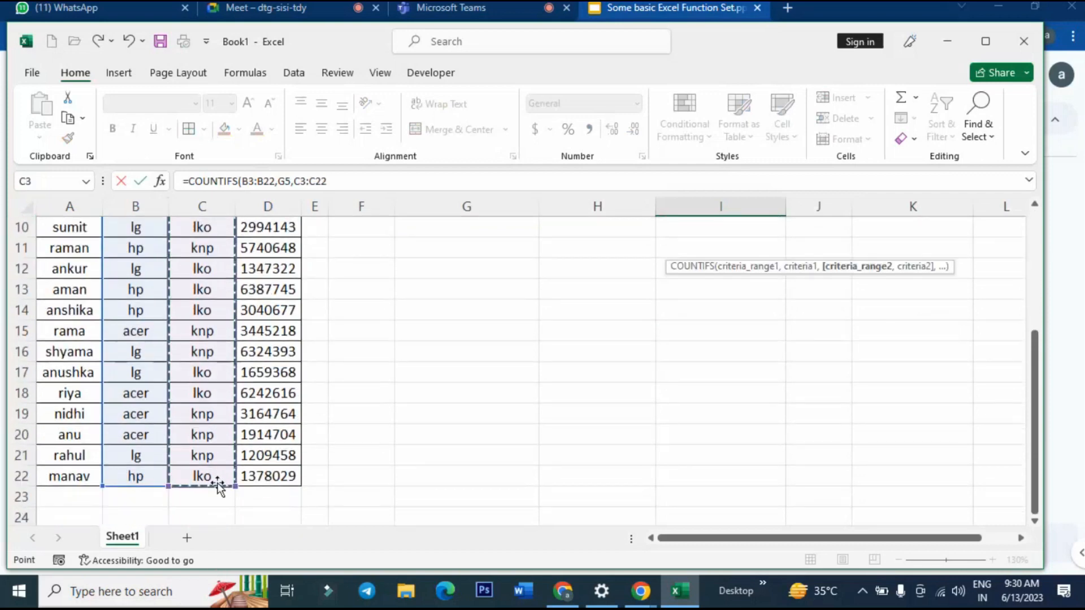
{"action": "type", "text": ","}
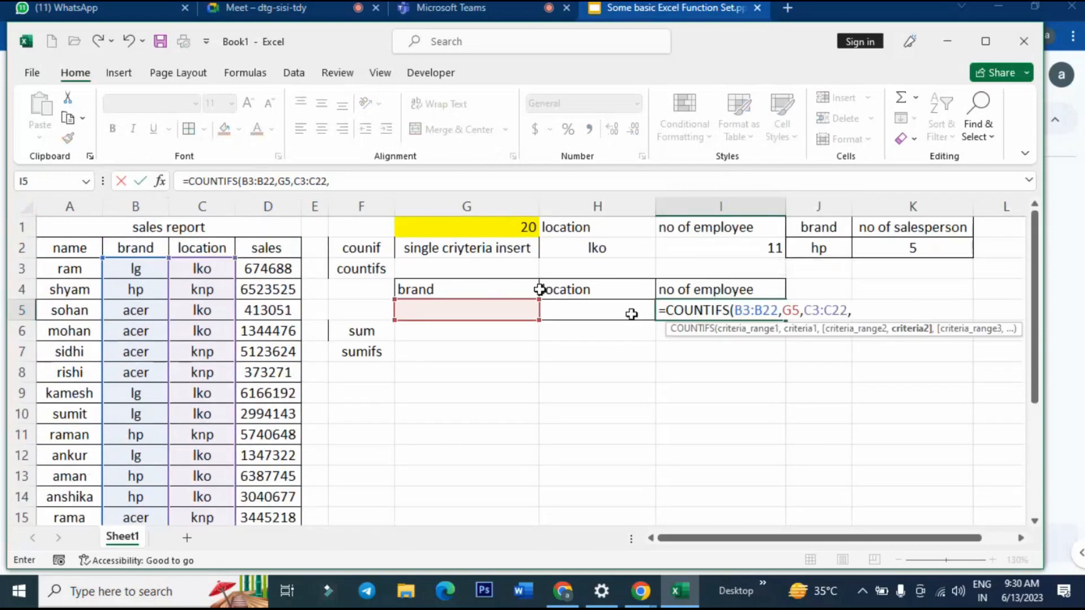
{"action": "left_click", "coordinate": [627, 313]}
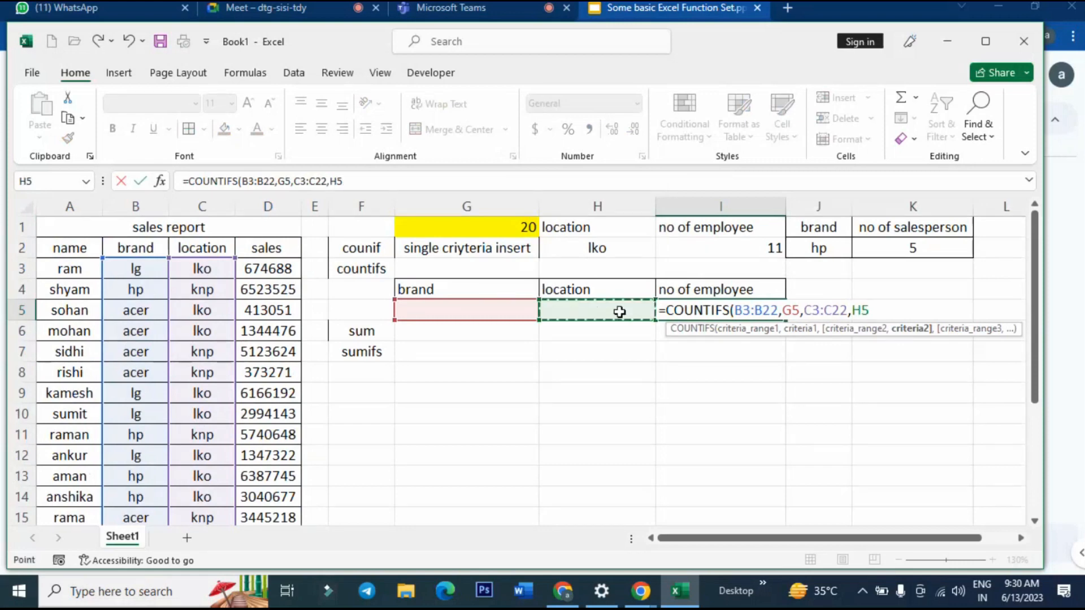
{"action": "type", "text": ")"}
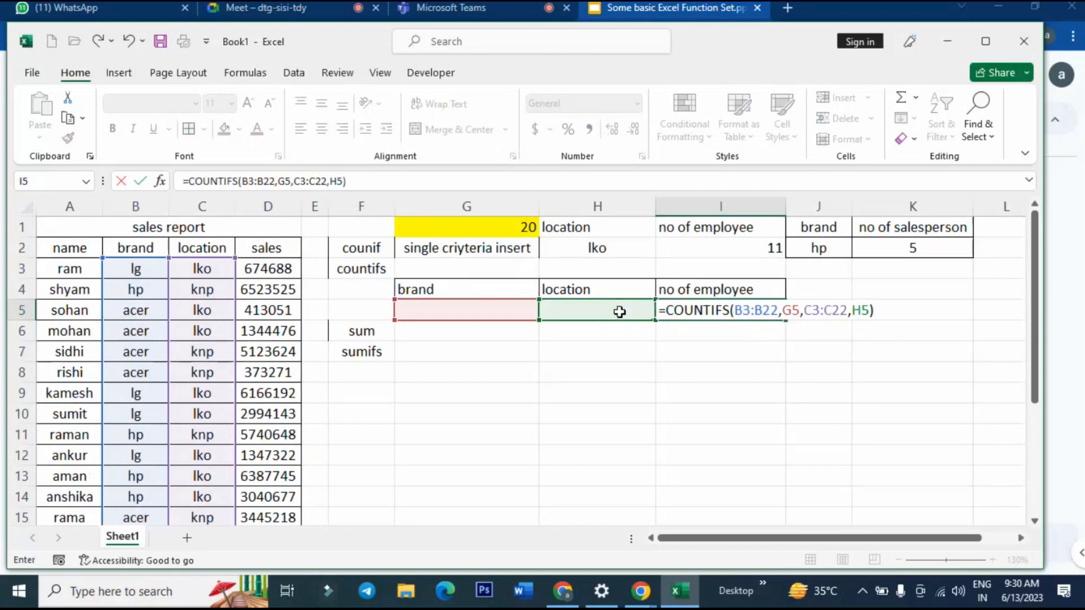
{"action": "key", "text": "Return"}
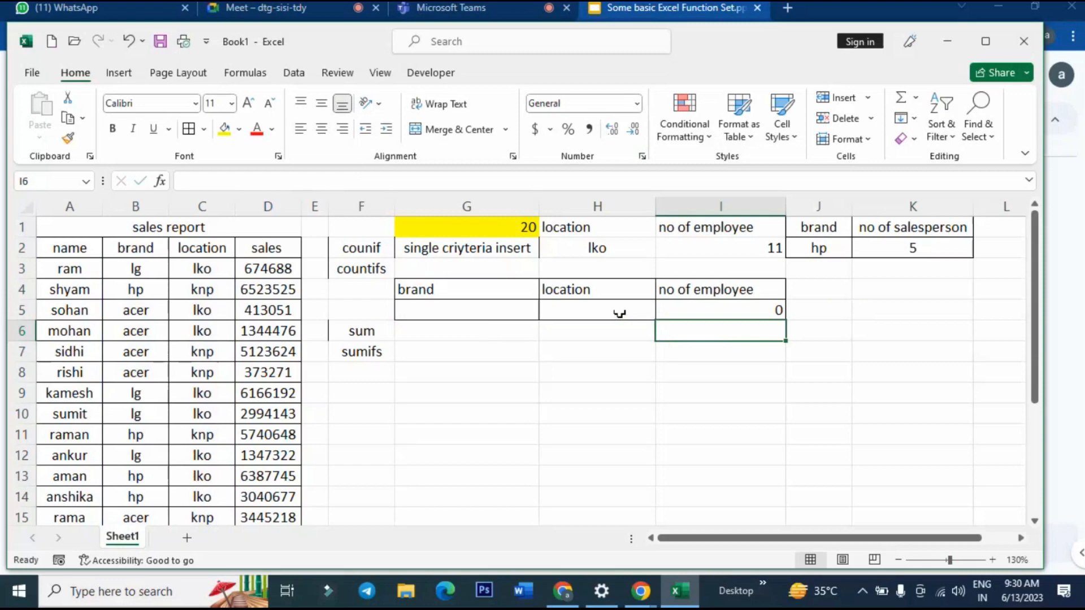
Enter "acer" as the brand criterion in cell G5 and "lko" as the location criterion in cell H5.
{"action": "left_click", "coordinate": [456, 309]}
{"action": "type", "text": "acer"}
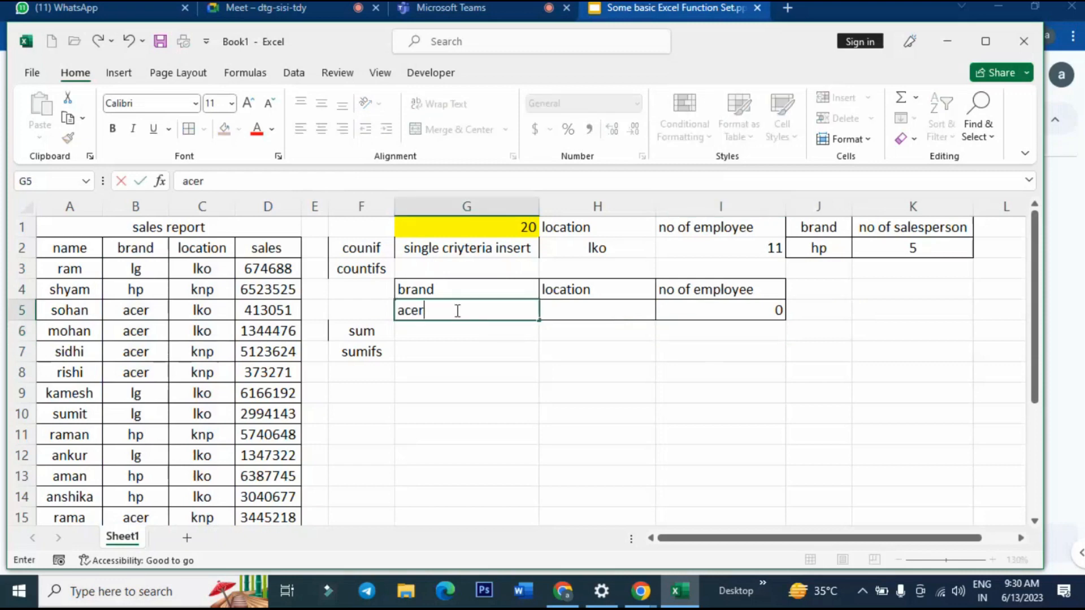
{"action": "key", "text": "Return"}
{"action": "key", "text": "Right"}
{"action": "key", "text": "Up"}
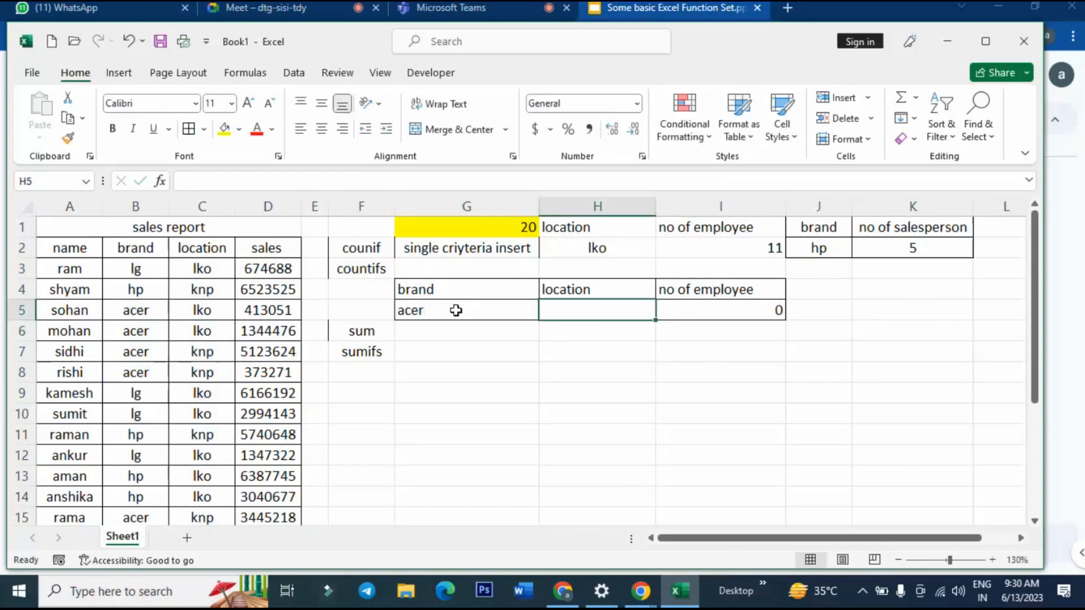
{"action": "type", "text": "lko"}
{"action": "key", "text": "Return"}
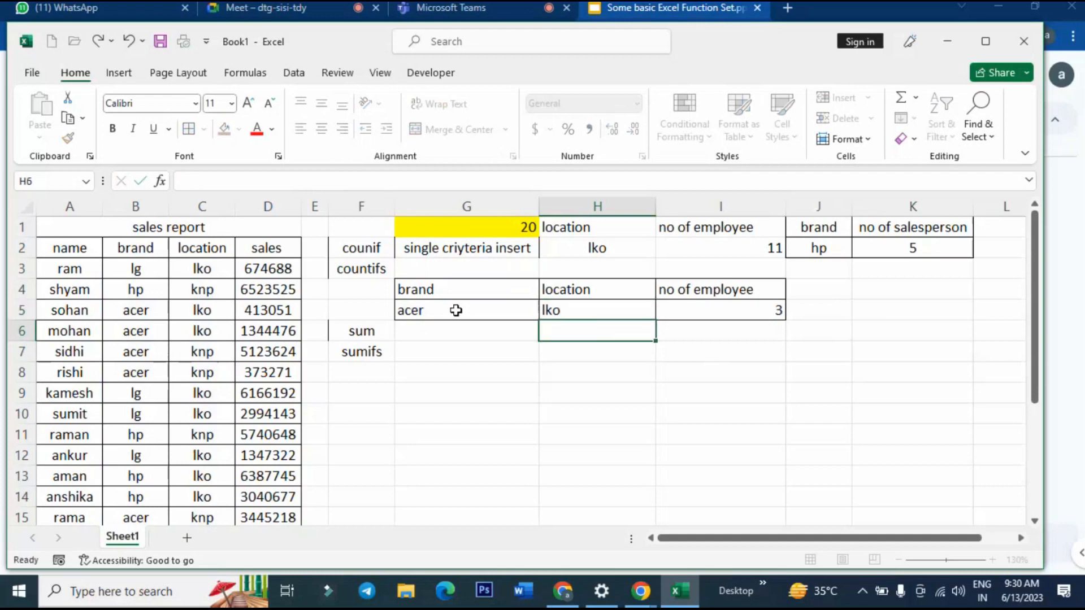
Change the location criterion in cell H5 to "knp".
{"action": "key", "text": "Up"}
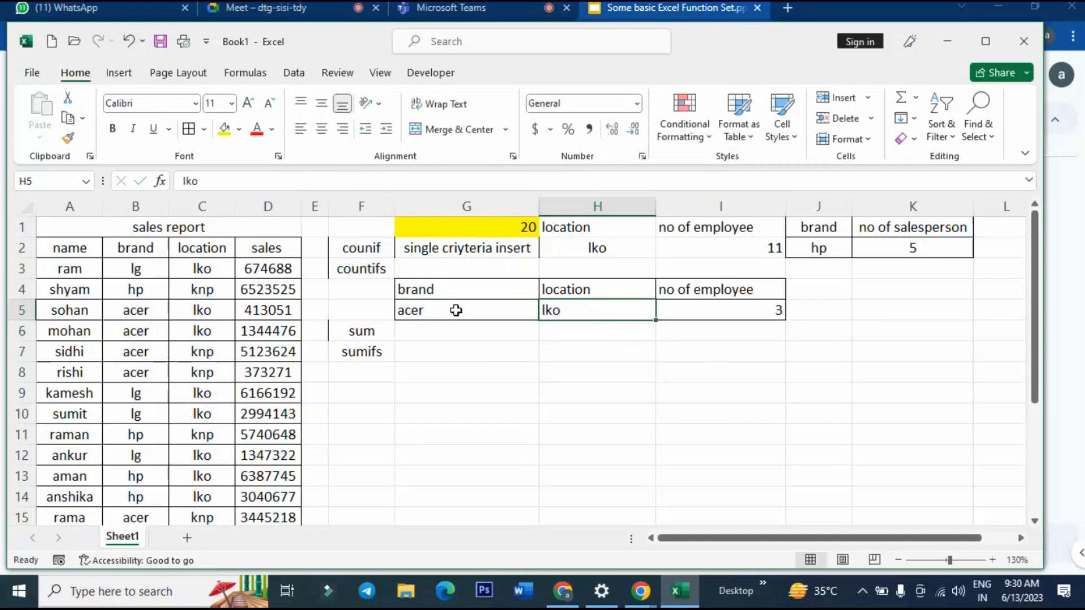
{"action": "type", "text": "knp"}
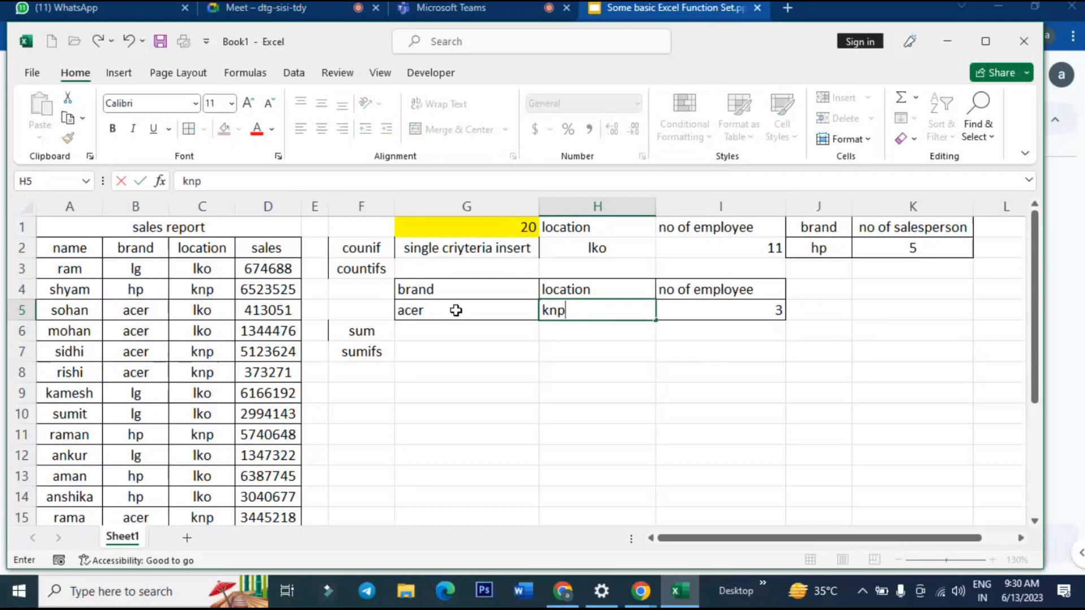
{"action": "key", "text": "Return"}
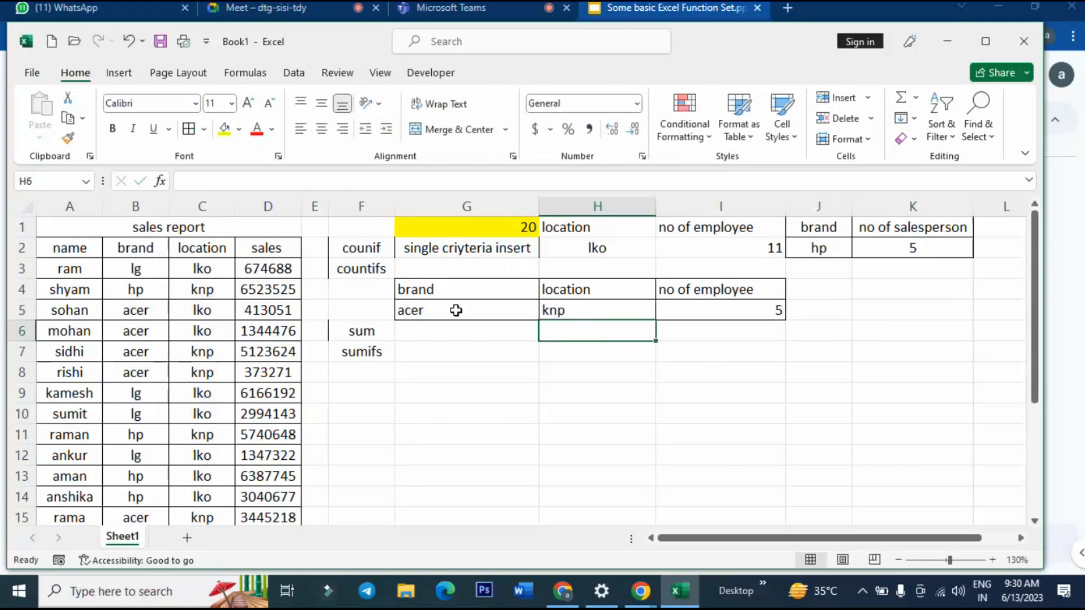
Change the brand criterion in cell J2 to "acer".
{"action": "left_click", "coordinate": [817, 248]}
{"action": "type", "text": "acer"}
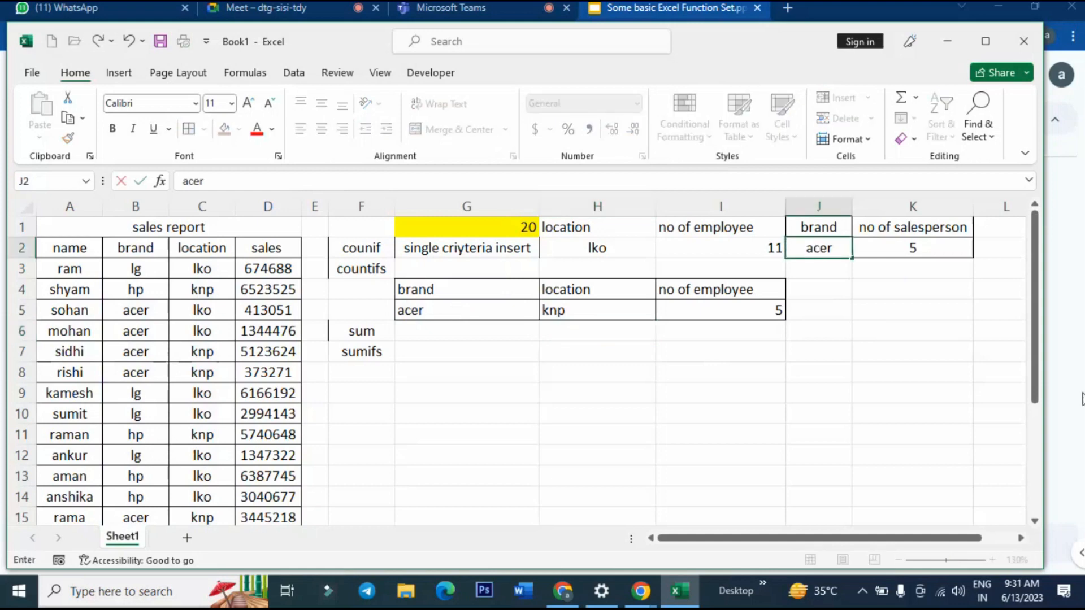
{"action": "key", "text": "Return"}
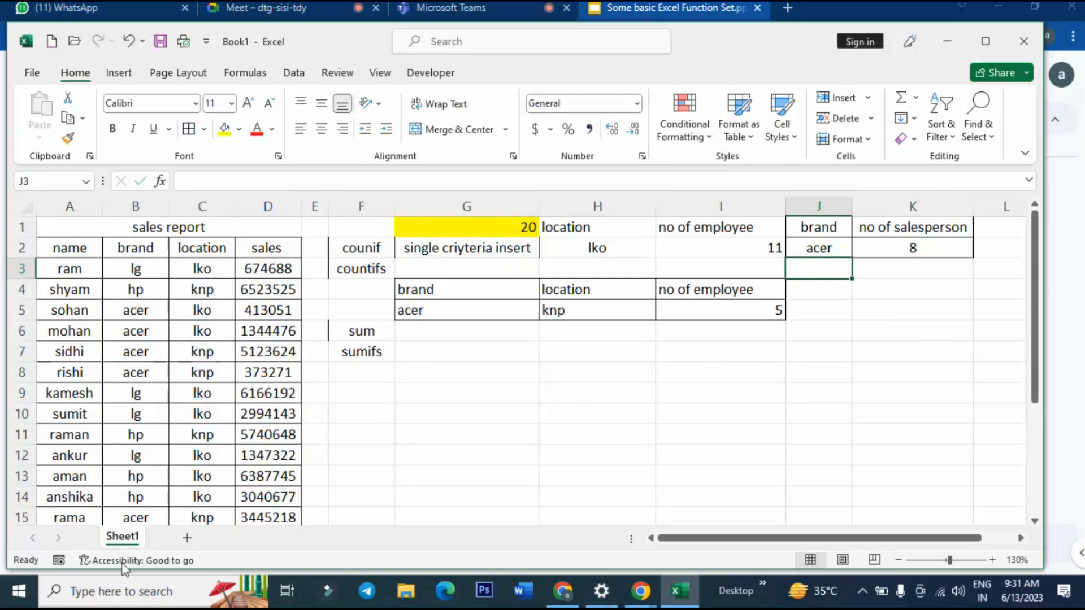
Rename the worksheet Sheet1 as "data sheet".
{"action": "double_click", "coordinate": [128, 536]}
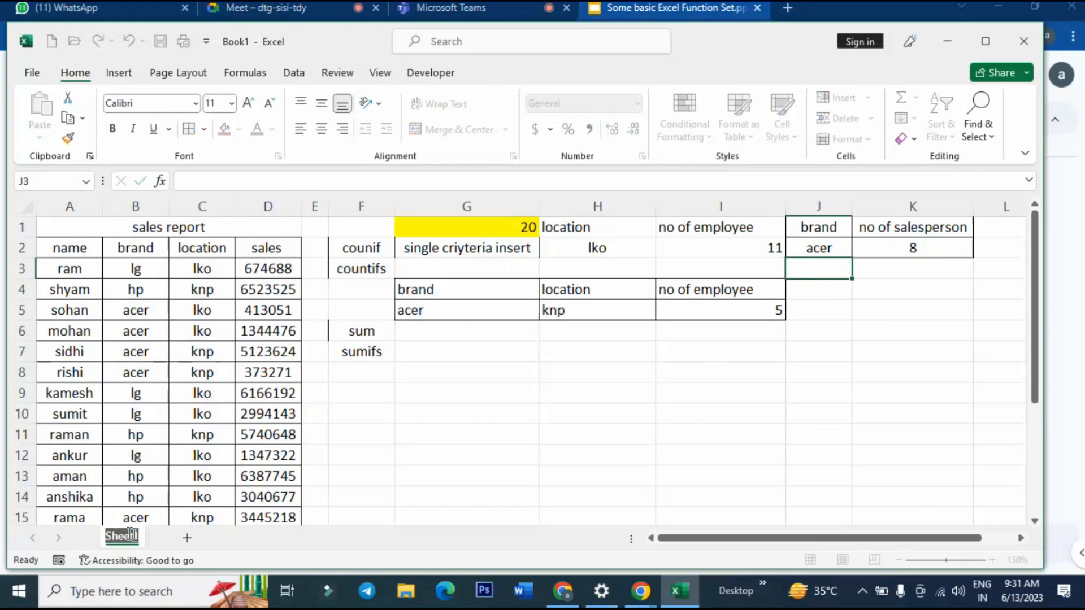
{"action": "type", "text": "data sheet"}
{"action": "key", "text": "Return"}
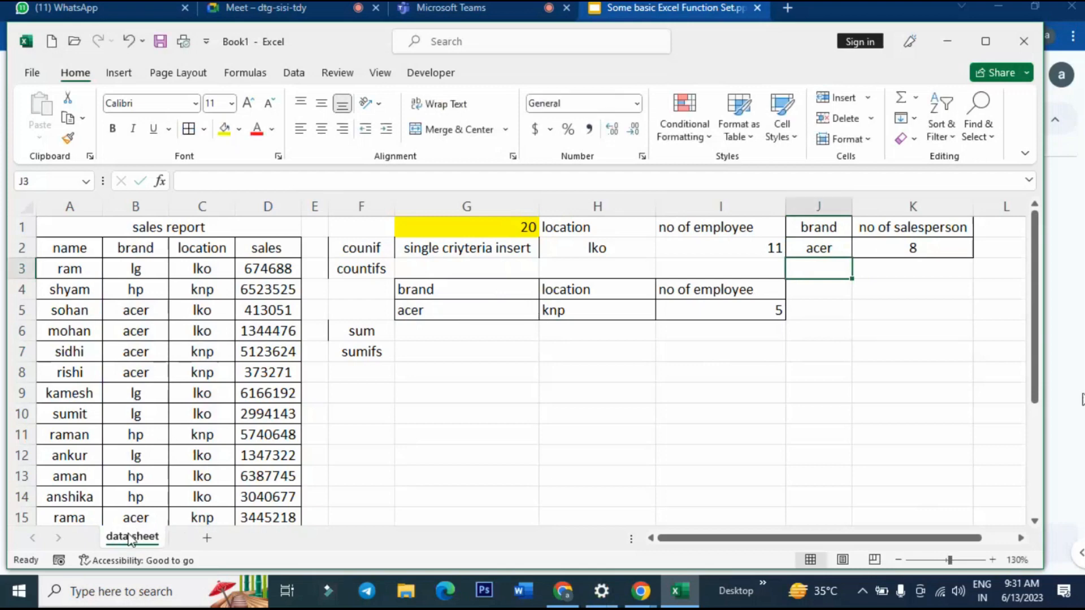
Add a new worksheet to the workbook and name it "master sheet".
{"action": "left_click", "coordinate": [207, 539]}
{"action": "double_click", "coordinate": [207, 539]}
{"action": "key", "text": "BackSpace"}
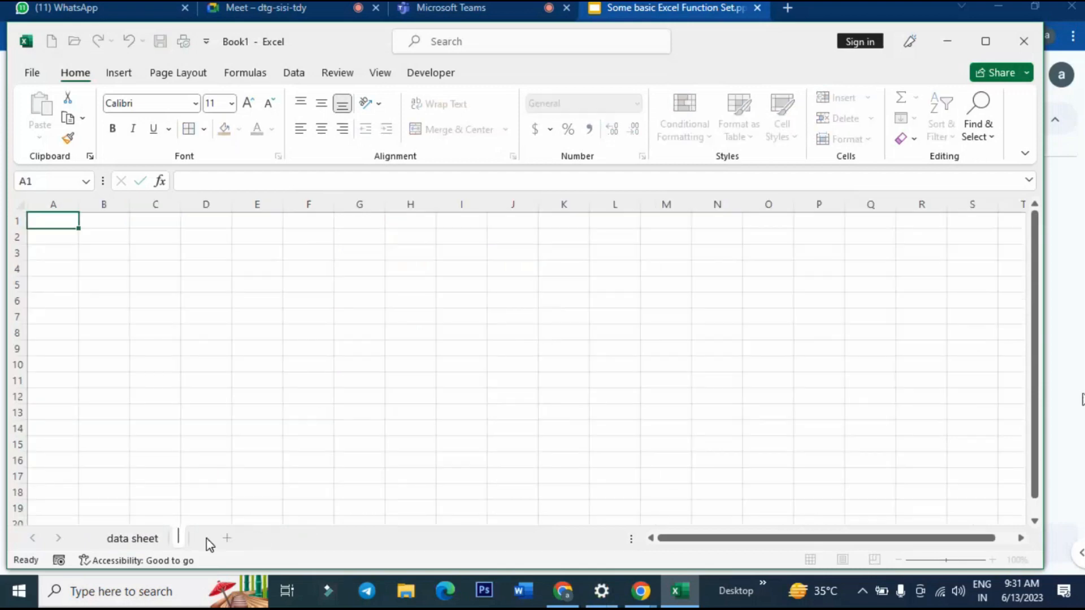
{"action": "type", "text": "master sheet"}
{"action": "key", "text": "Return"}
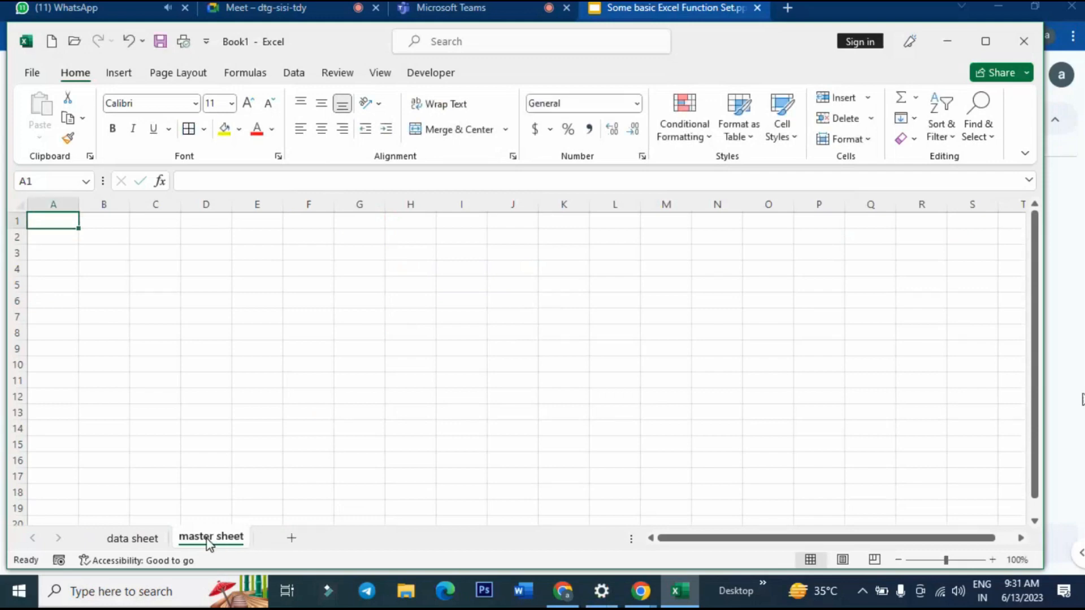
Enter the heading "no of employee based on location" in cell A1 of the master sheet.
{"action": "type", "text": "no "}
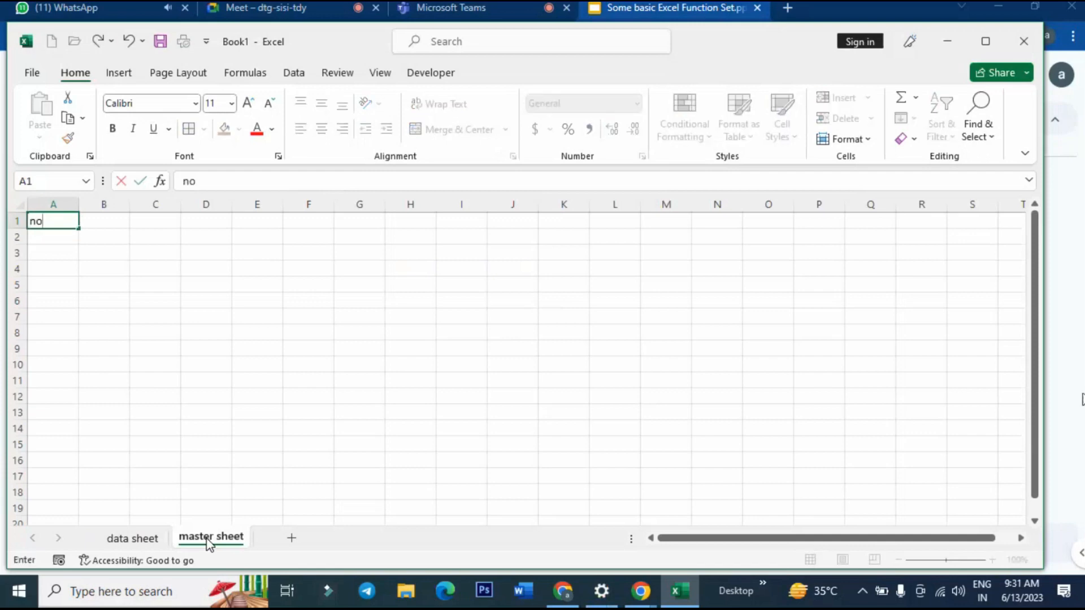
{"action": "type", "text": "of employee"}
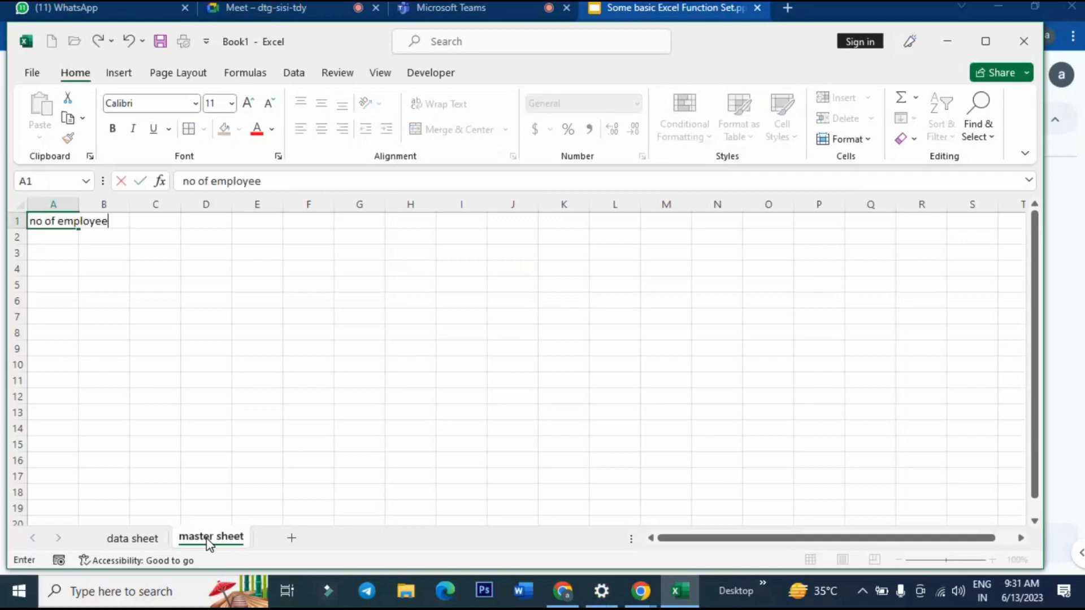
{"action": "type", "text": " based "}
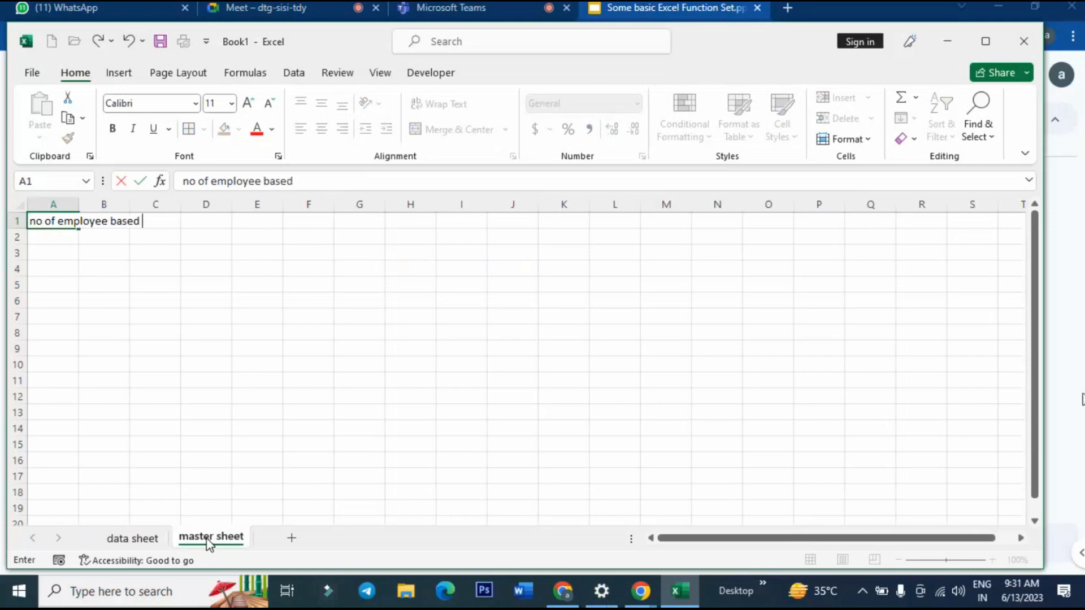
{"action": "type", "text": "on location"}
{"action": "key", "text": "Return"}
Enter the heading "no of employee in particular brand" in cell A5 and move on to cell A9.
{"action": "key", "text": "Return"}
{"action": "key", "text": "Return"}
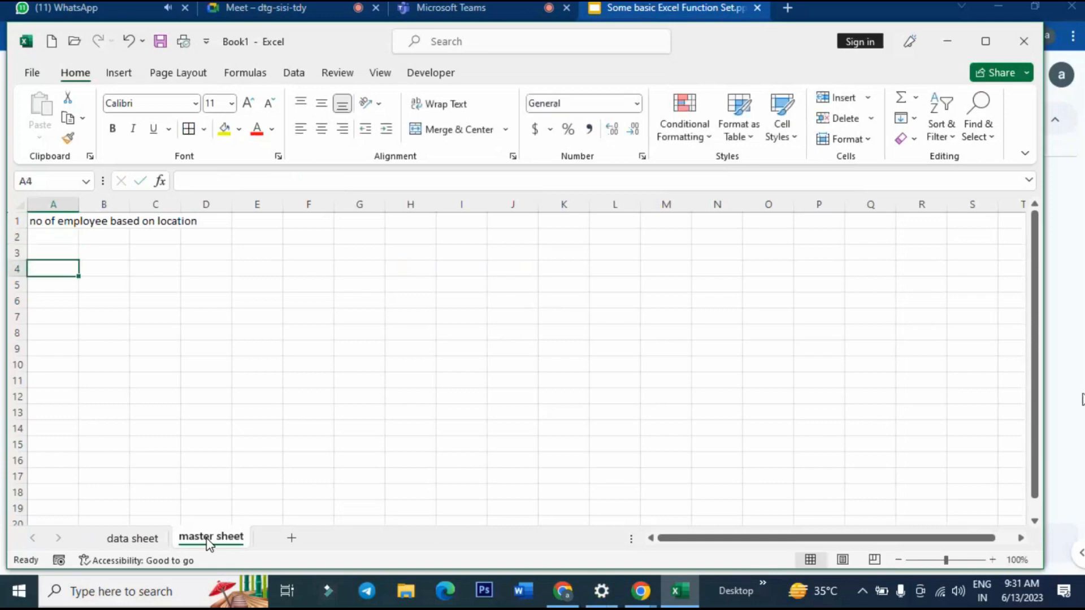
{"action": "key", "text": "Return"}
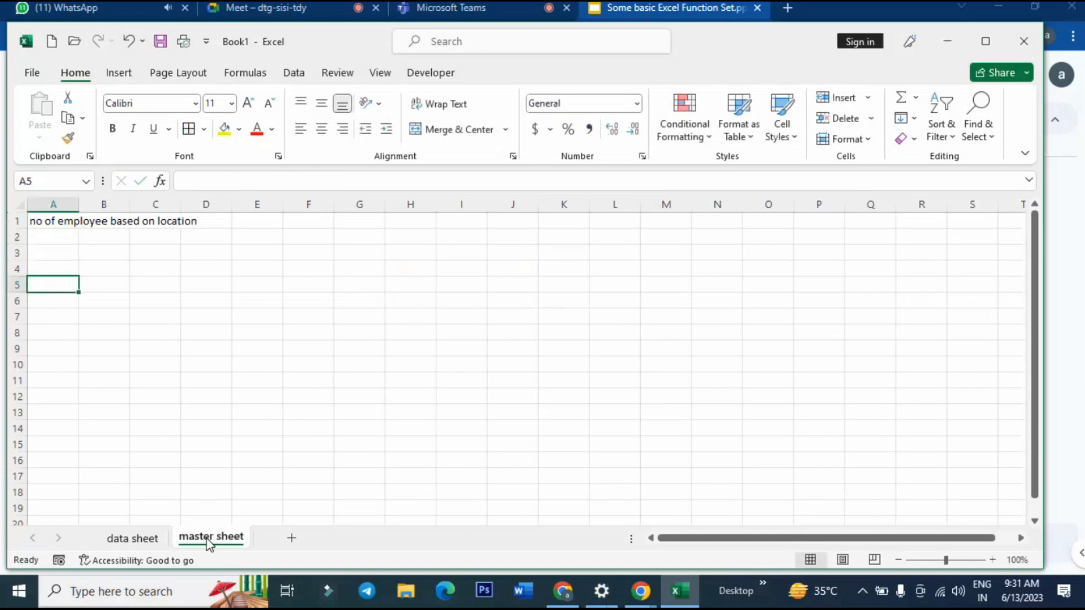
{"action": "type", "text": "no of"}
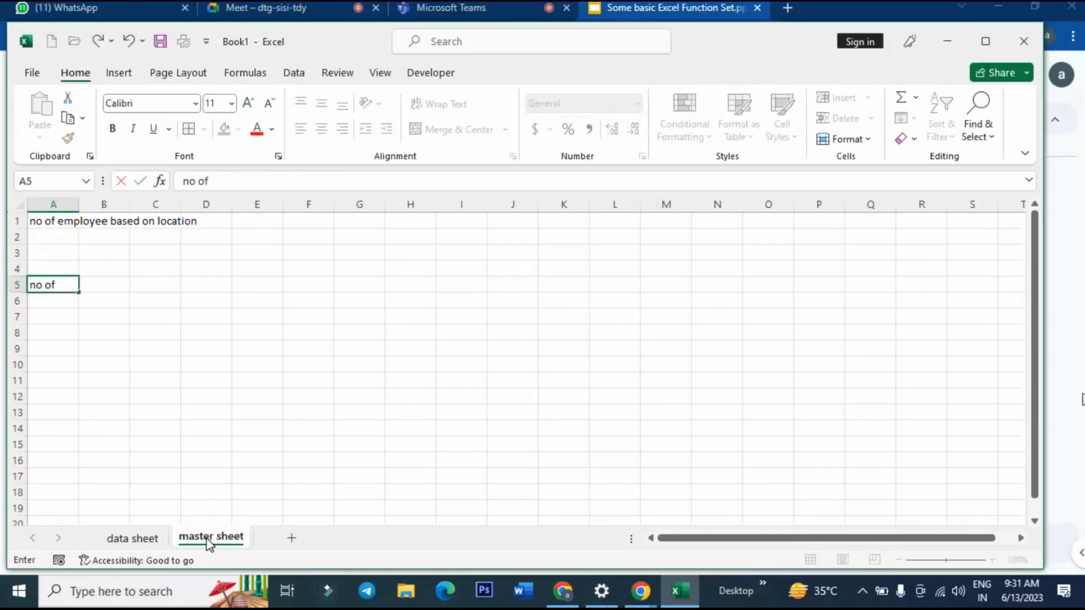
{"action": "type", "text": " emplou"}
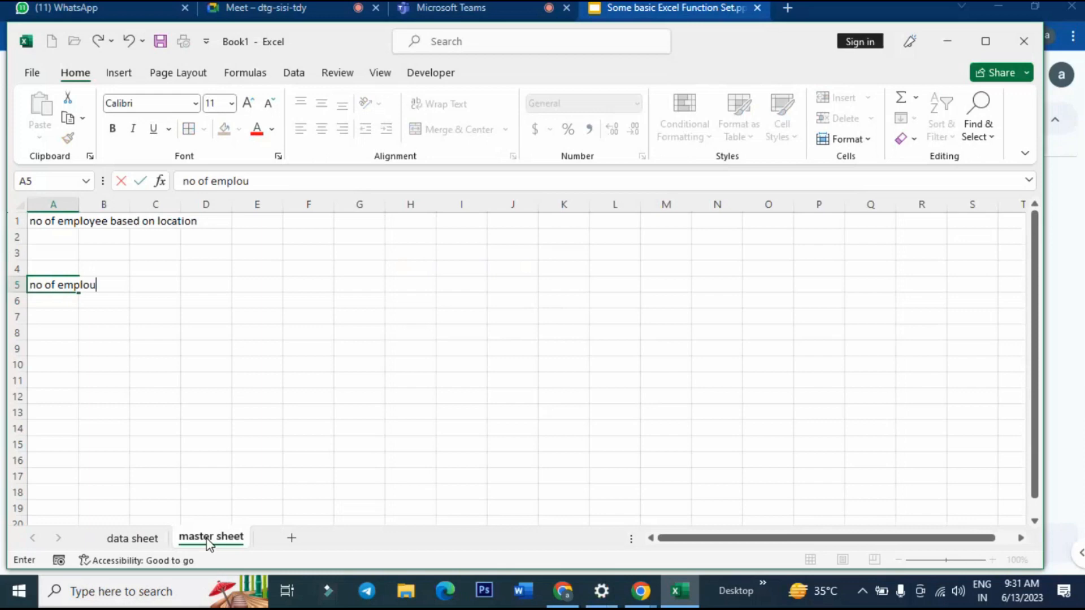
{"action": "key", "text": "BackSpace"}
{"action": "type", "text": "yee in particu"}
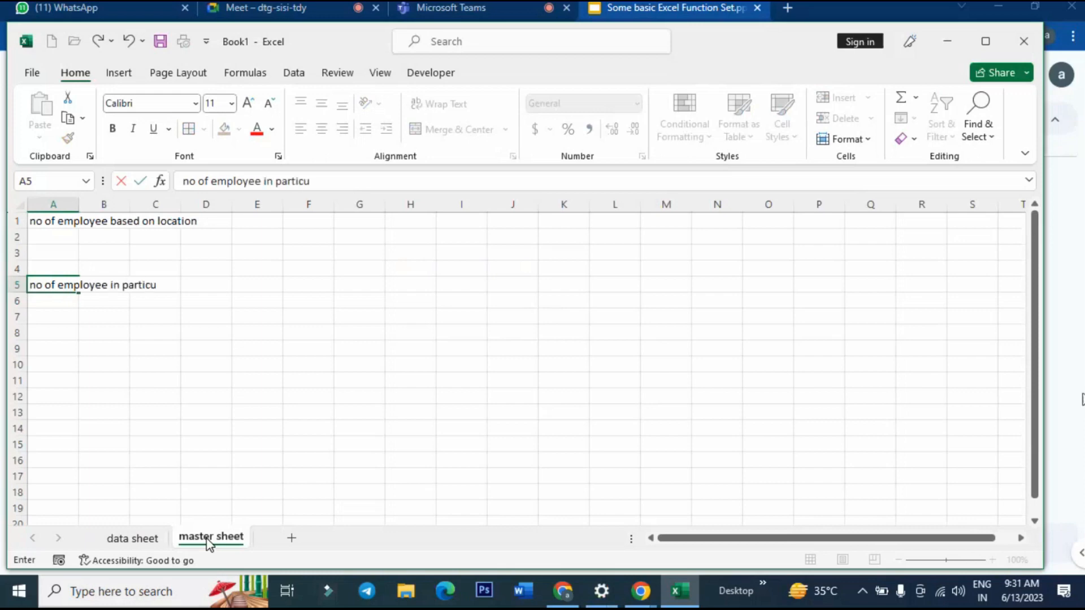
{"action": "type", "text": "lar bran"}
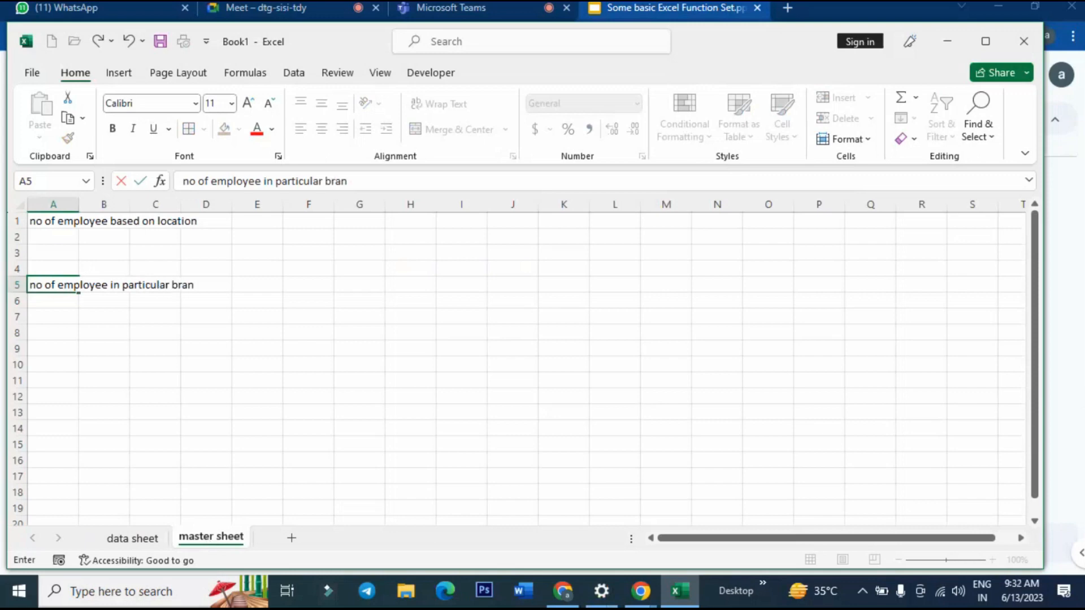
{"action": "type", "text": "d"}
{"action": "key", "text": "Return"}
{"action": "key", "text": "Return"}
{"action": "key", "text": "Return"}
{"action": "key", "text": "Return"}
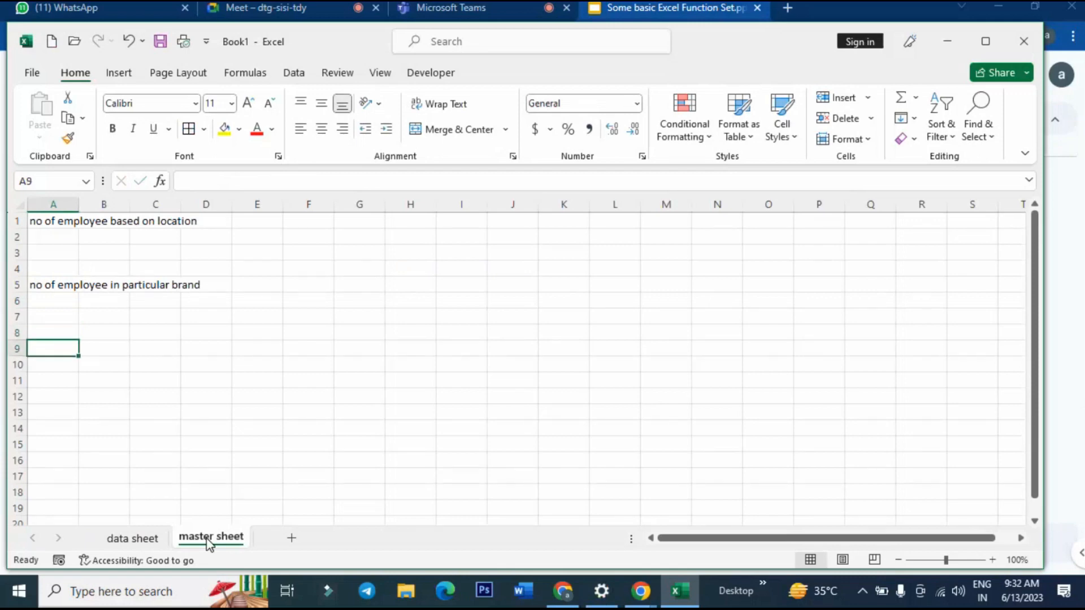
Enter the heading "multiple logic" in cell A9 of the master sheet and move on to cell A11.
{"action": "type", "text": "m"}
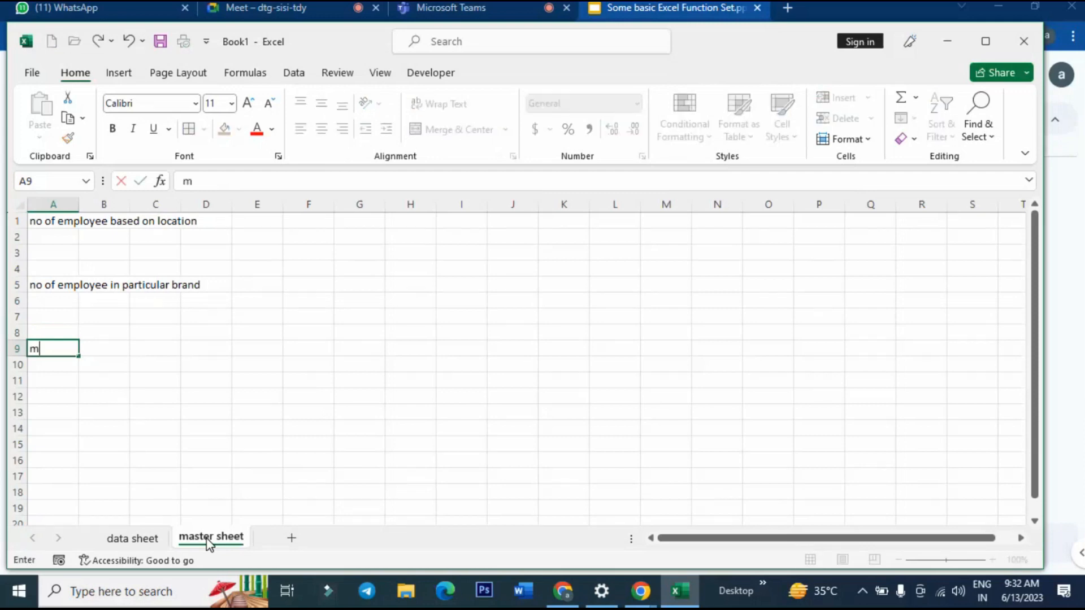
{"action": "type", "text": "ultiple logic"}
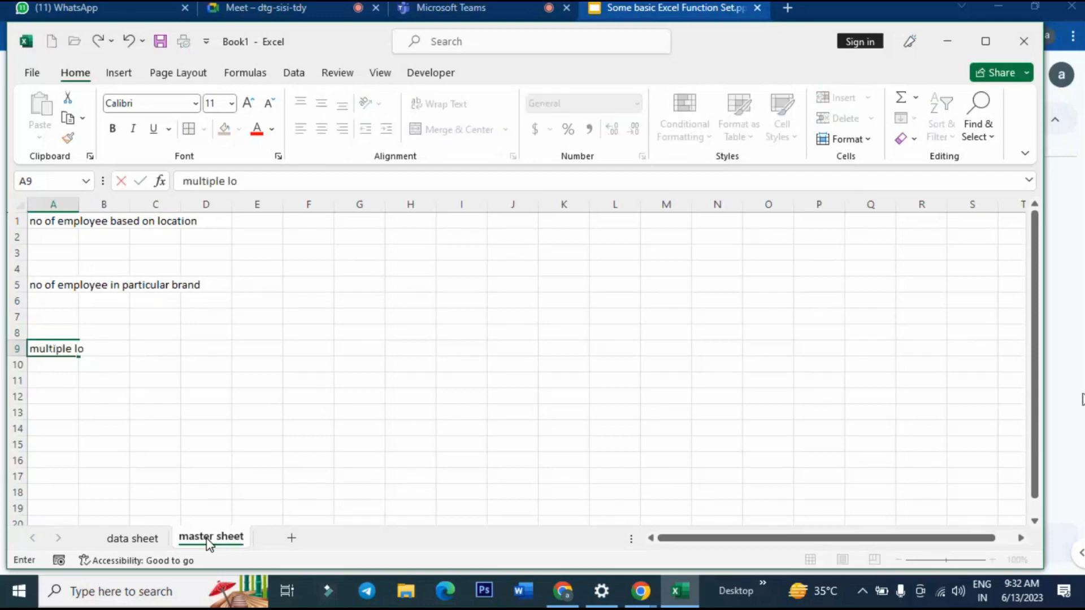
{"action": "key", "text": "Return"}
{"action": "key", "text": "Return"}
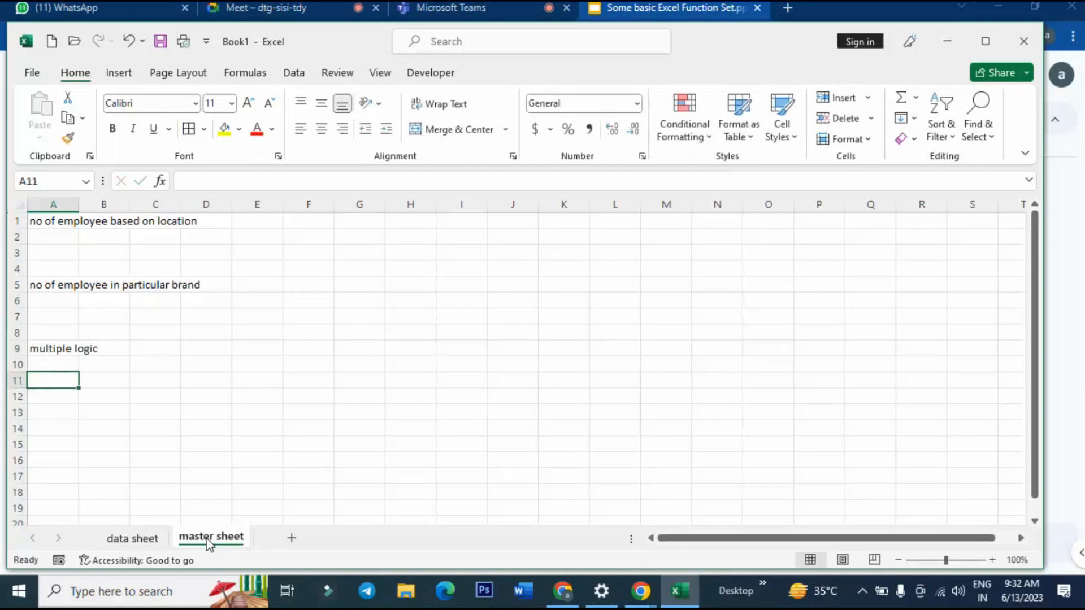
Enter the heading "employee based on location and brand" in cell A11.
{"action": "type", "text": "employ"}
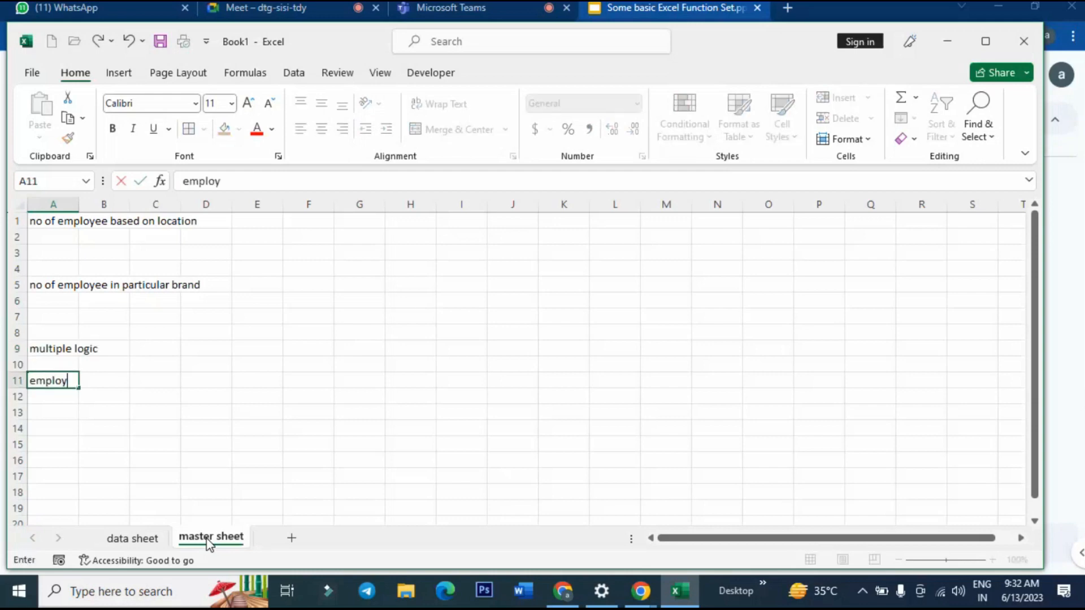
{"action": "type", "text": "ee based "}
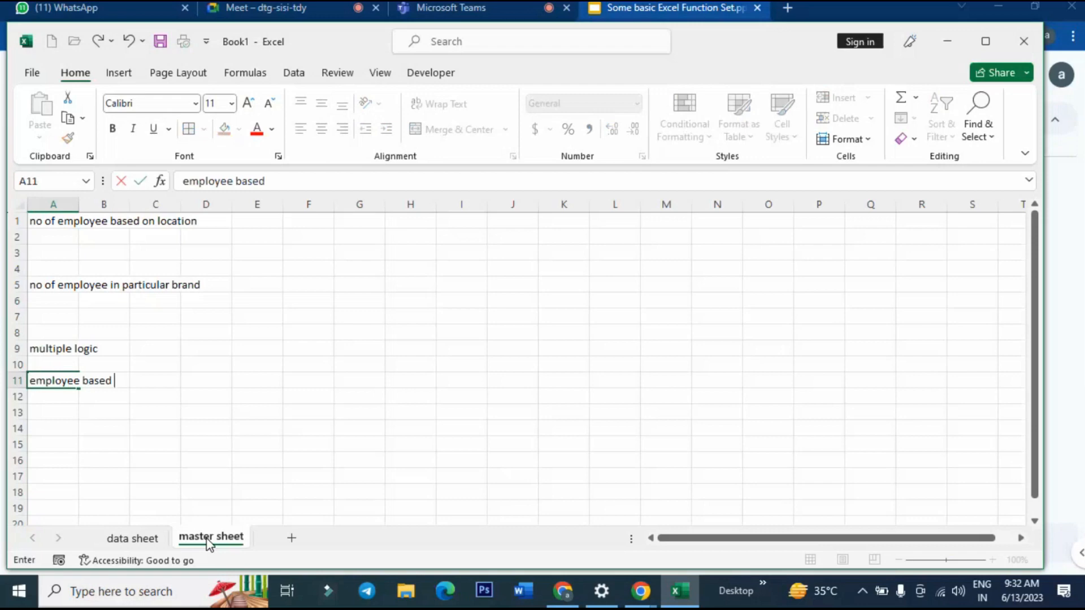
{"action": "type", "text": "on location and "}
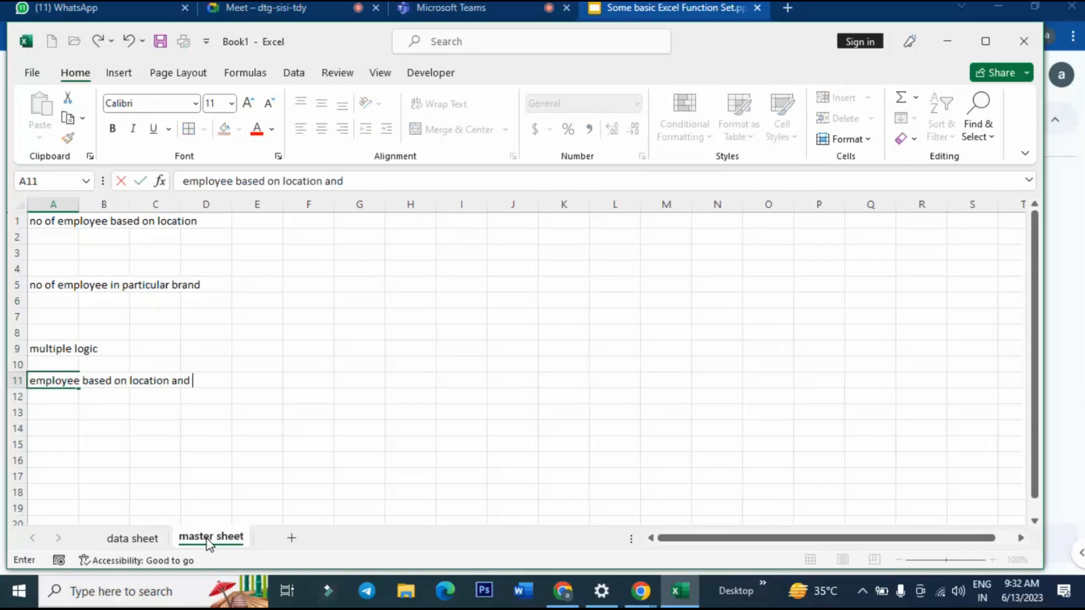
{"action": "type", "text": "brand"}
{"action": "key", "text": "Return"}
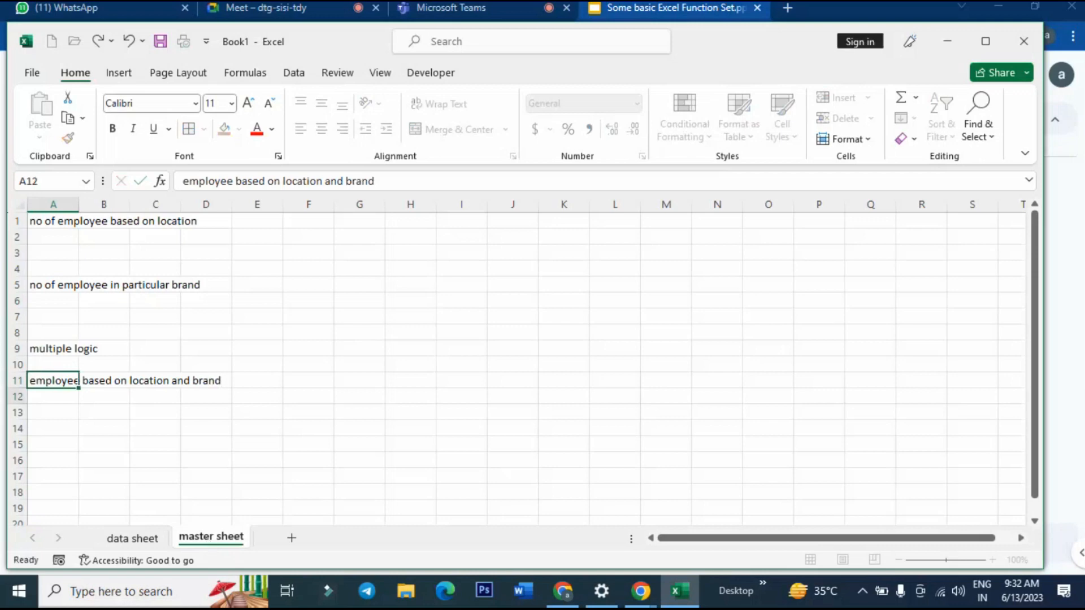
Enter the heading "higher sales employee" in cell A16.
{"action": "key", "text": "Down"}
{"action": "key", "text": "Down"}
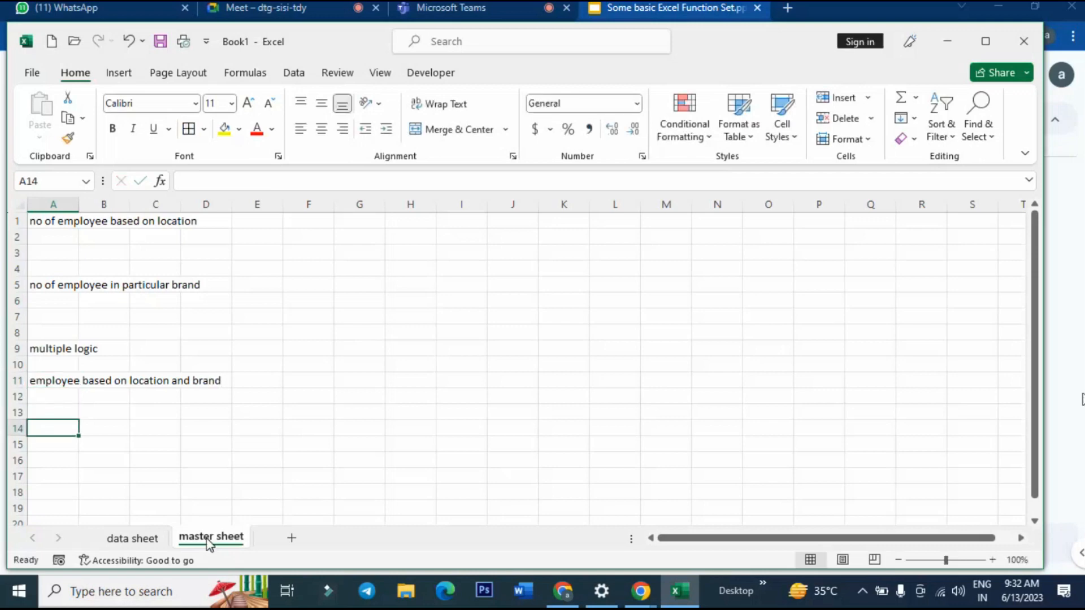
{"action": "key", "text": "Down"}
{"action": "key", "text": "Down"}
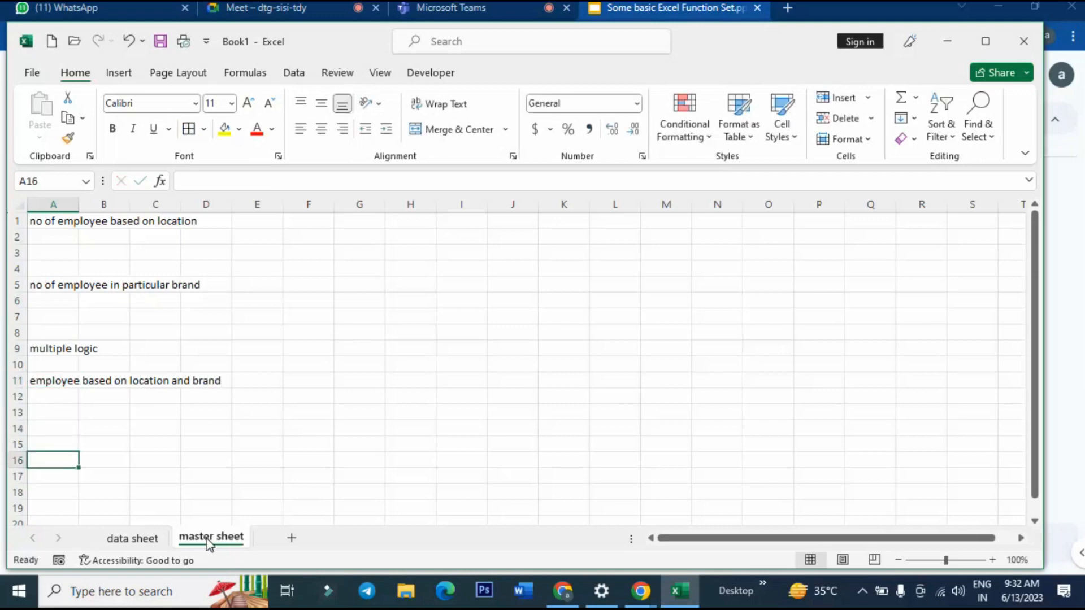
{"action": "type", "text": "higher"}
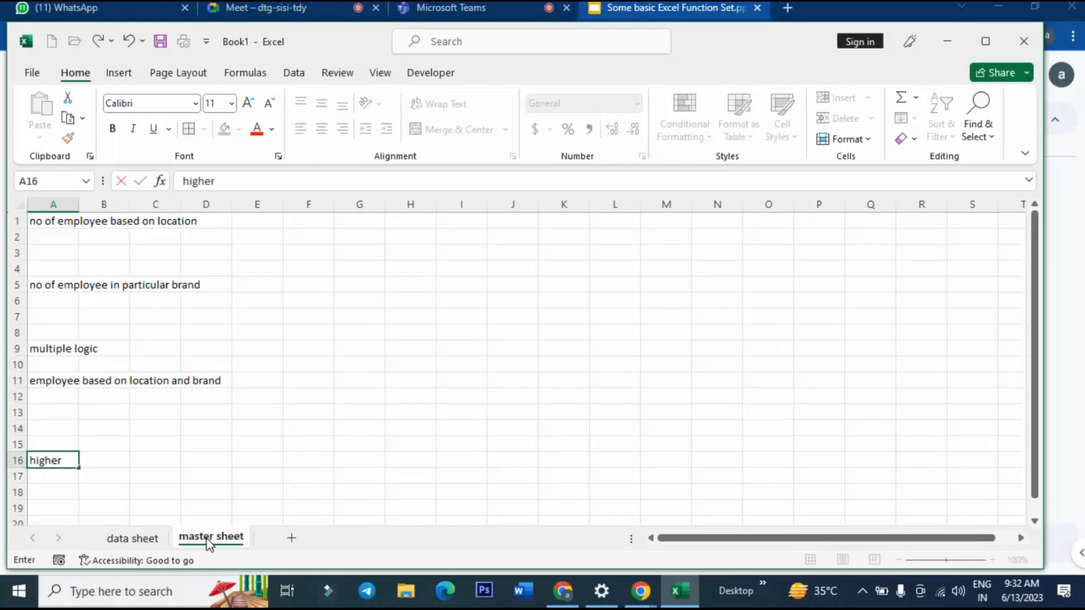
{"action": "type", "text": " sales emplou"}
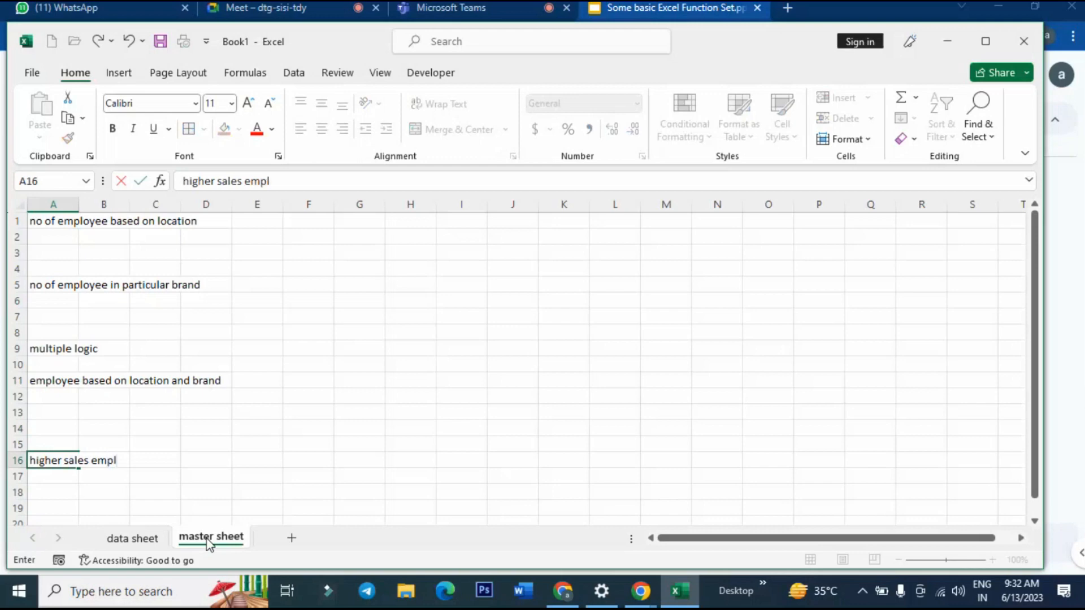
{"action": "key", "text": "BackSpace"}
{"action": "type", "text": "yee"}
{"action": "key", "text": "ctrl+Return"}
Enter "lower sales" in cell J1 and fit the width of column J to the text.
{"action": "left_click", "coordinate": [494, 223]}
{"action": "type", "text": "low"}
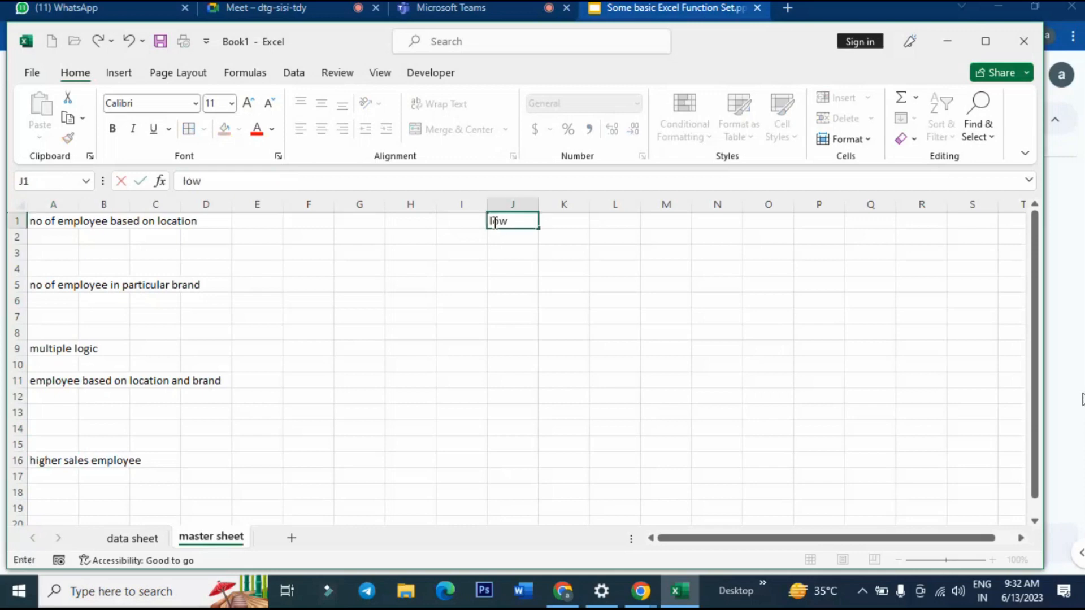
{"action": "type", "text": "er sales"}
{"action": "double_click", "coordinate": [538, 196]}
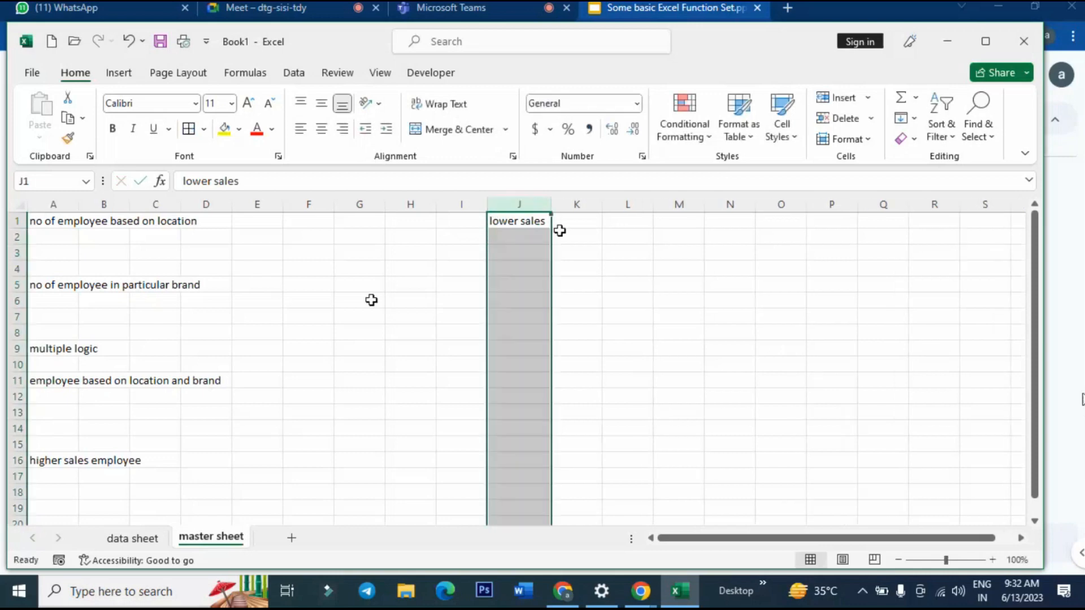
Extend the heading in cell J1 to read "lower sales employee".
{"action": "left_click", "coordinate": [524, 224]}
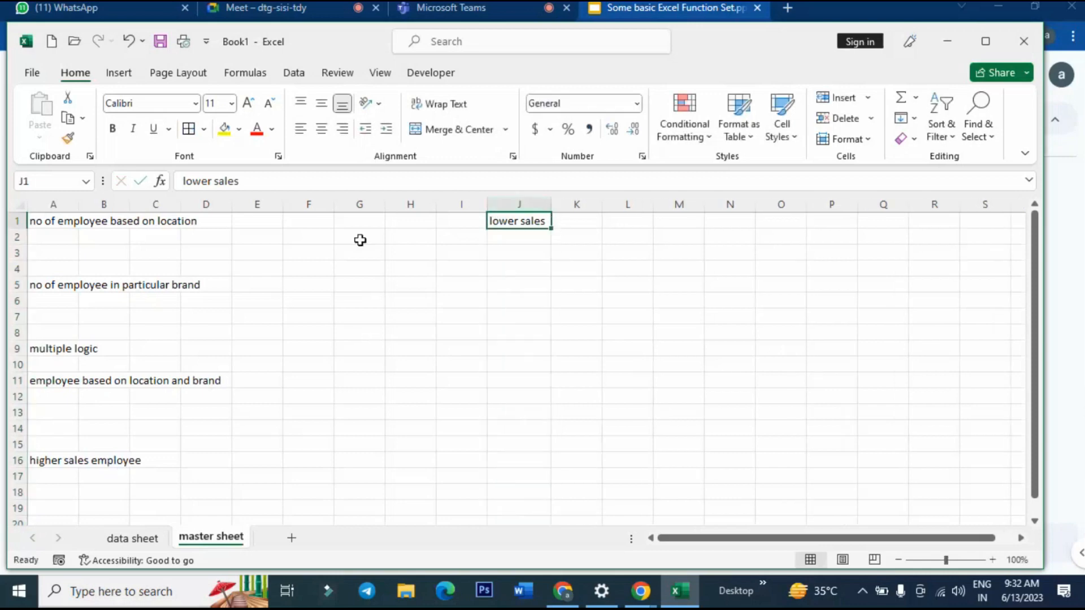
{"action": "left_click", "coordinate": [275, 179]}
{"action": "type", "text": "emp"}
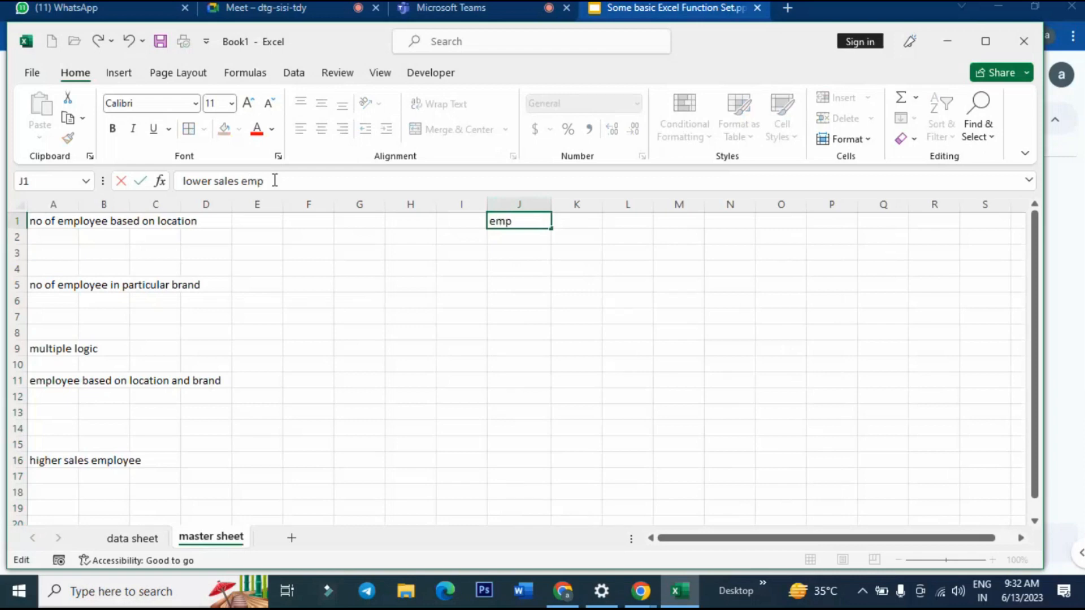
{"action": "type", "text": "loye"}
{"action": "type", "text": "e"}
{"action": "key", "text": "Return"}
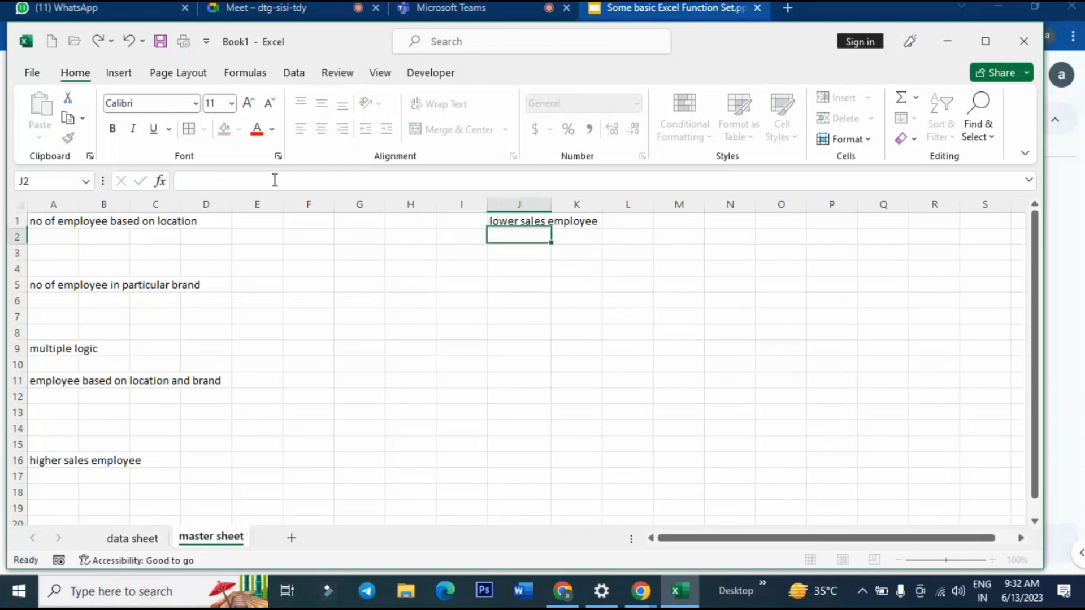
Examine the figures in the sales column of the data sheet.
{"action": "left_click", "coordinate": [132, 538]}
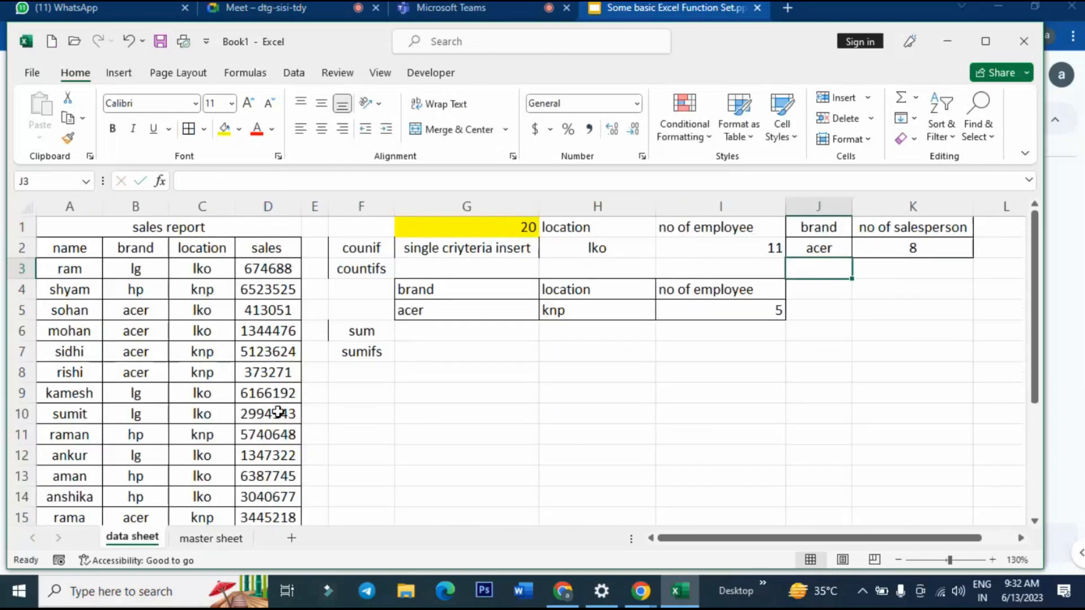
{"action": "scroll", "coordinate": [280, 362], "scroll_direction": "down", "scroll_amount": 6}
{"action": "scroll", "coordinate": [282, 352], "scroll_direction": "up", "scroll_amount": 4}
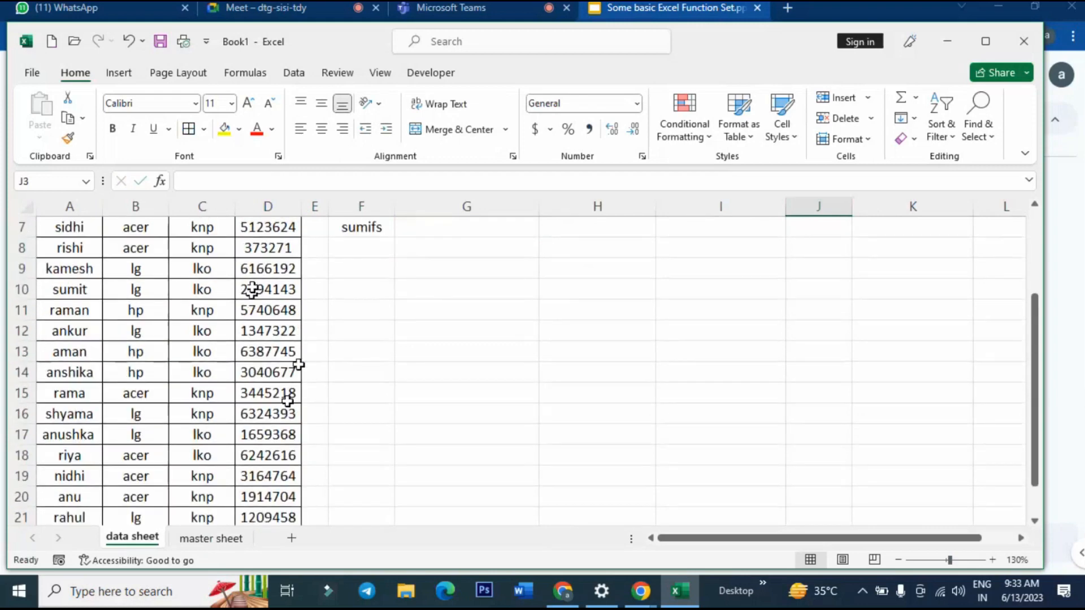
{"action": "left_click", "coordinate": [270, 310]}
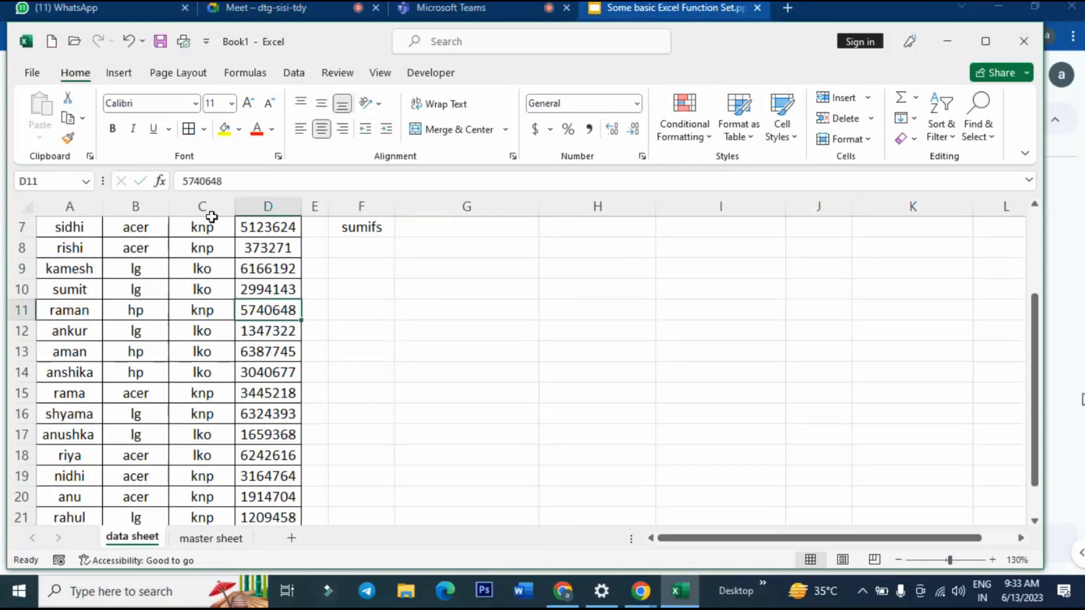
{"action": "scroll", "coordinate": [283, 294], "scroll_direction": "up", "scroll_amount": 2}
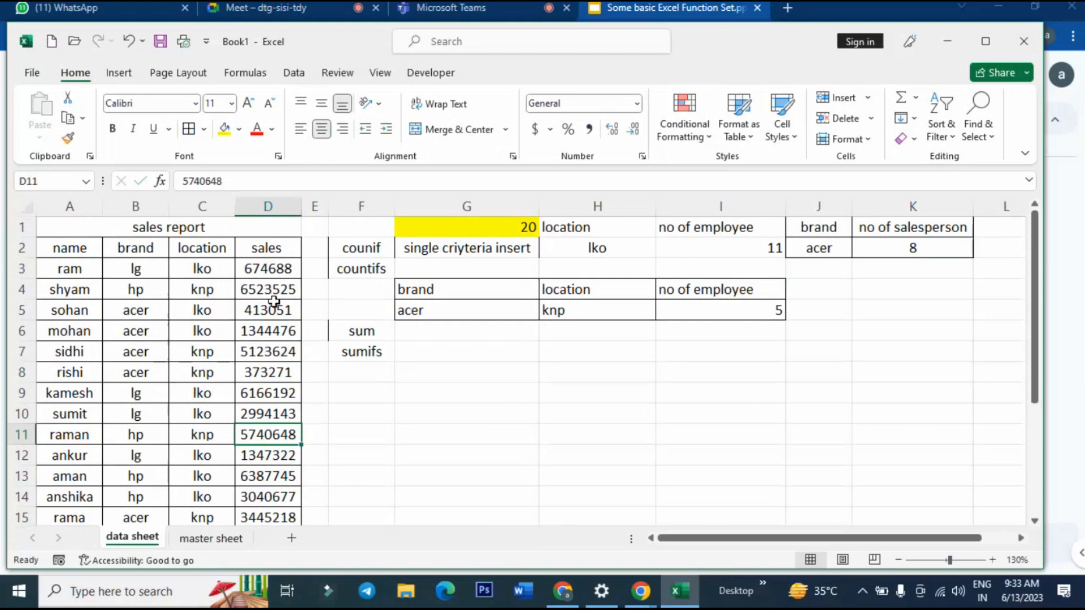
{"action": "left_click", "coordinate": [274, 293]}
{"action": "left_click", "coordinate": [277, 269]}
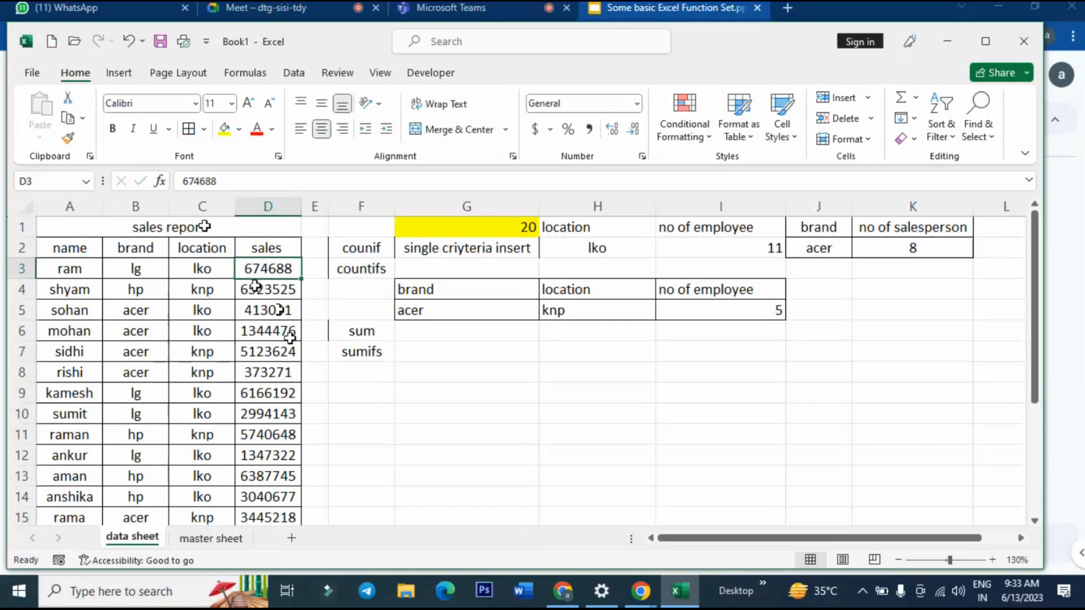
Enter the criterion ">1200000" in cell D16 of the master sheet, beside the "higher sales employee" heading.
{"action": "left_click", "coordinate": [211, 538]}
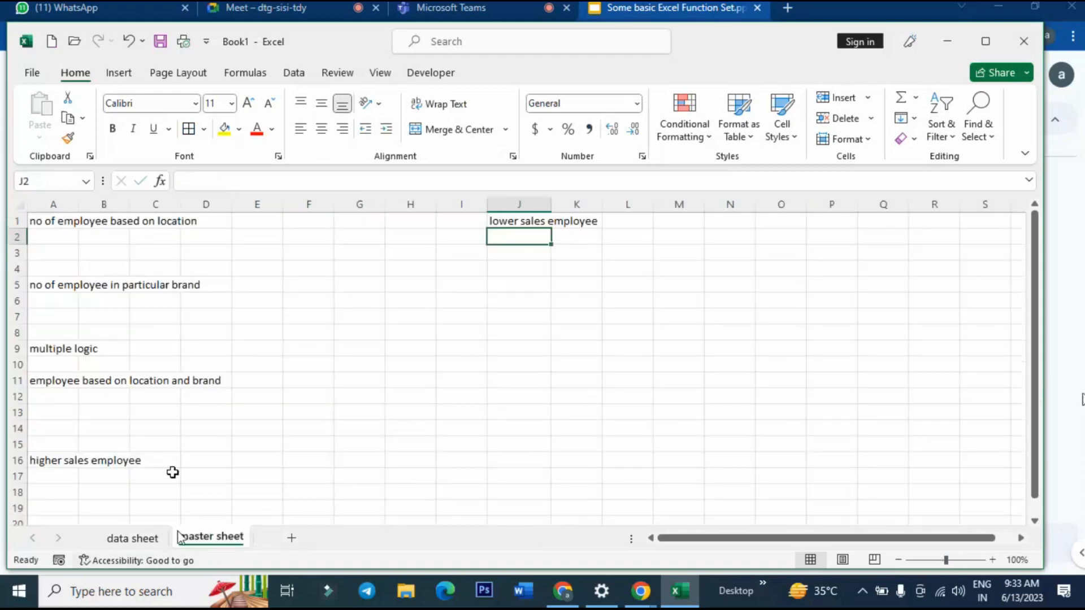
{"action": "left_click", "coordinate": [206, 460]}
{"action": "type", "text": ">"}
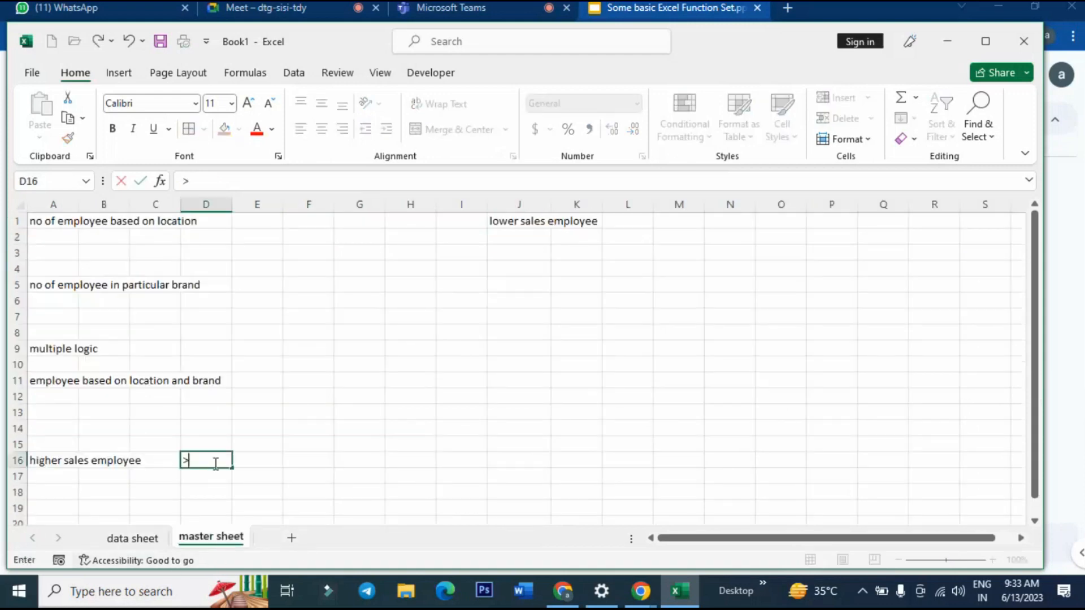
{"action": "type", "text": "1200000"}
{"action": "key", "text": "Return"}
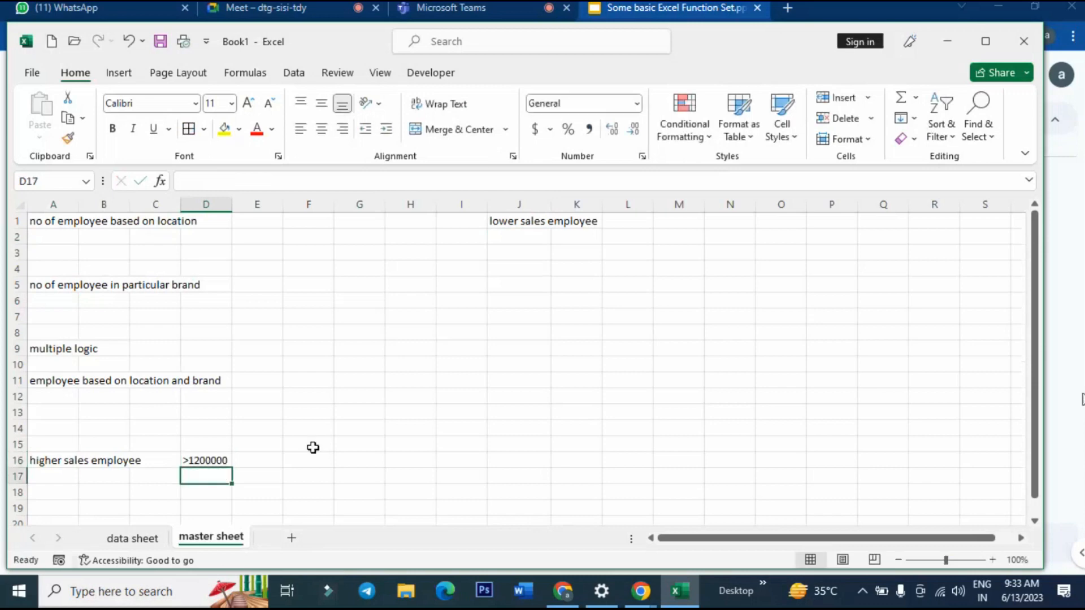
{"action": "left_click", "coordinate": [224, 461]}
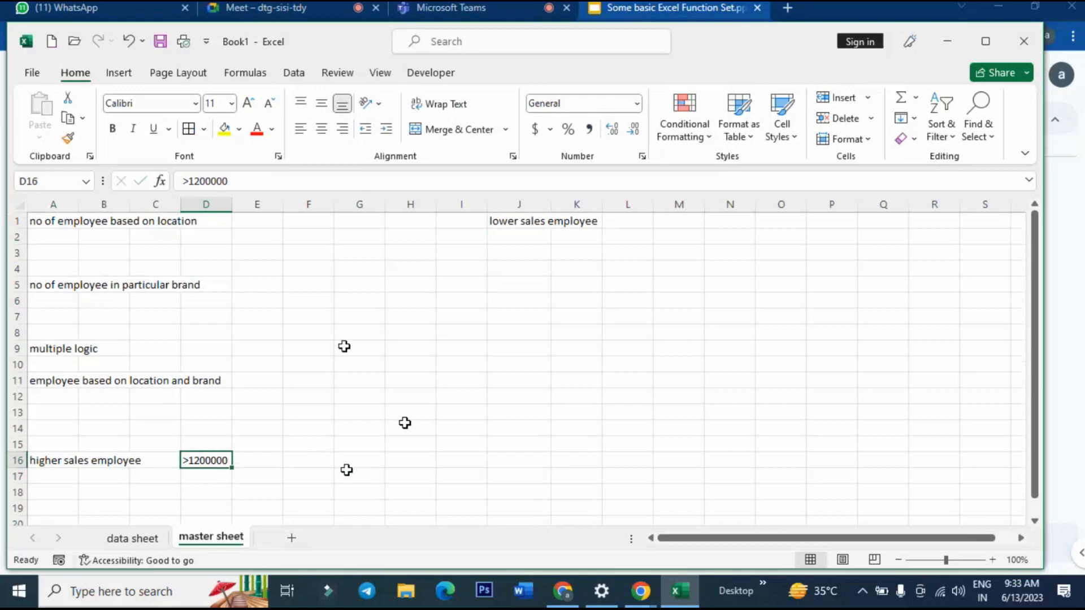
Merge and center the "multiple logic" heading across A9:B9 and fill it with yellow.
{"action": "left_click", "coordinate": [318, 284]}
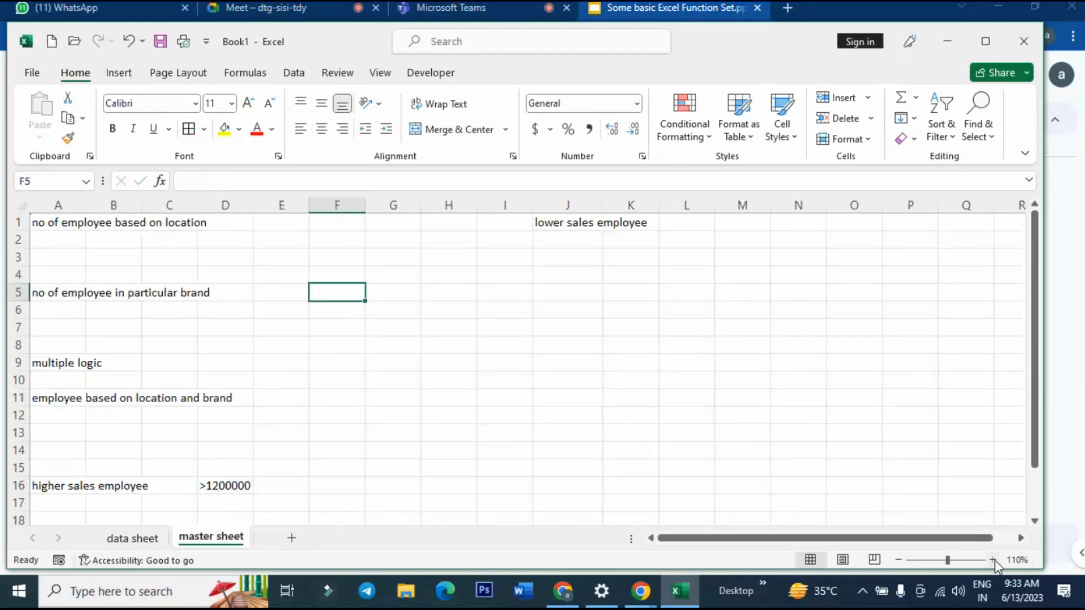
{"action": "left_click", "coordinate": [992, 559]}
{"action": "left_click", "coordinate": [992, 559]}
{"action": "left_click", "coordinate": [992, 559]}
{"action": "scroll", "coordinate": [329, 389], "scroll_direction": "up", "scroll_amount": 1}
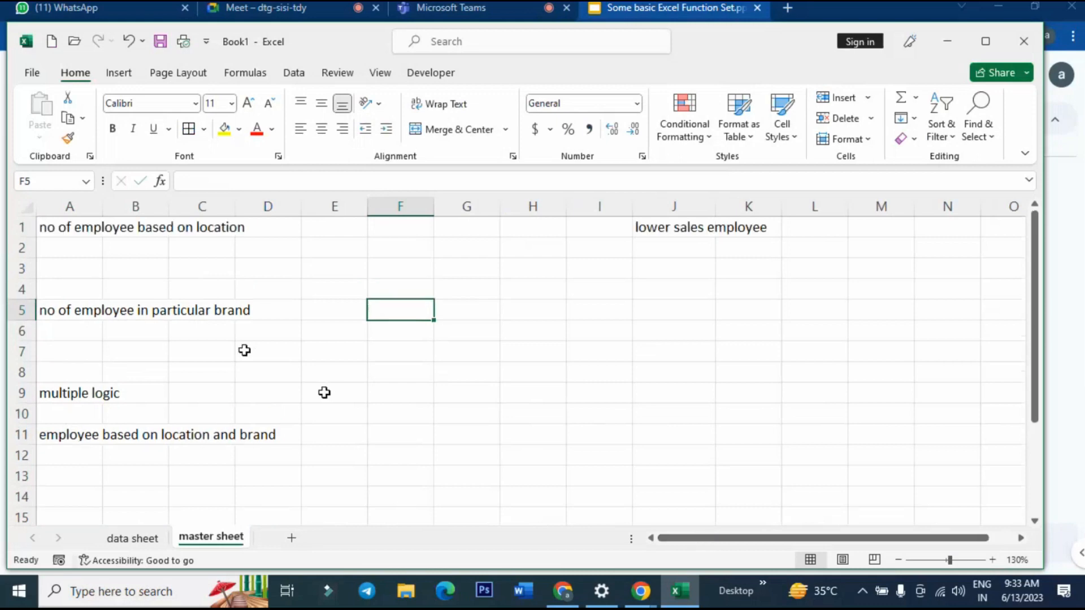
{"action": "left_click", "coordinate": [85, 392]}
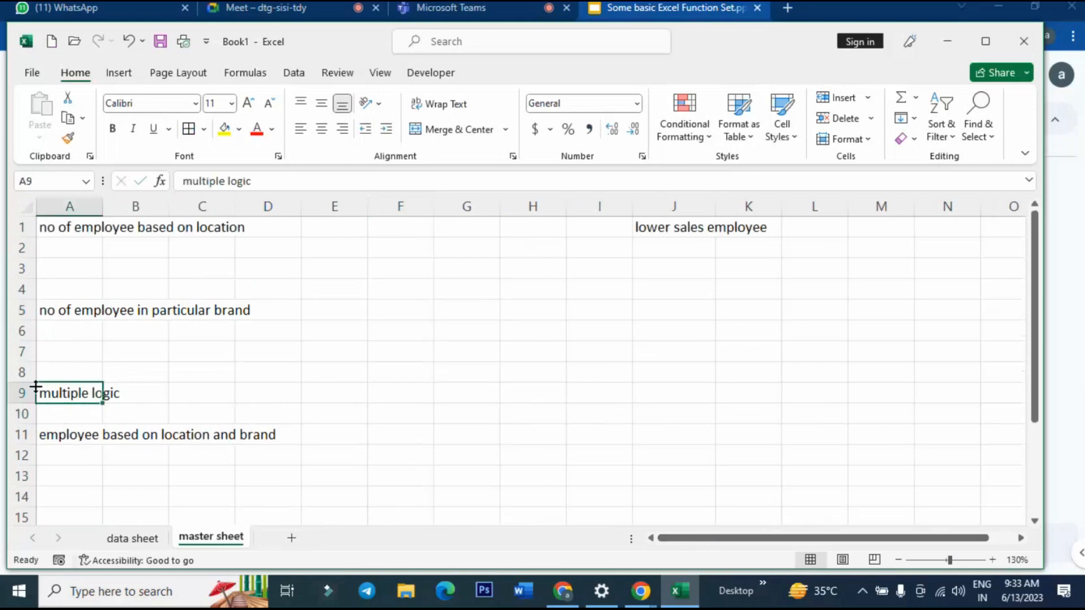
{"action": "left_click_drag", "start_coordinate": [36, 388], "coordinate": [135, 393]}
{"action": "left_click", "coordinate": [463, 134]}
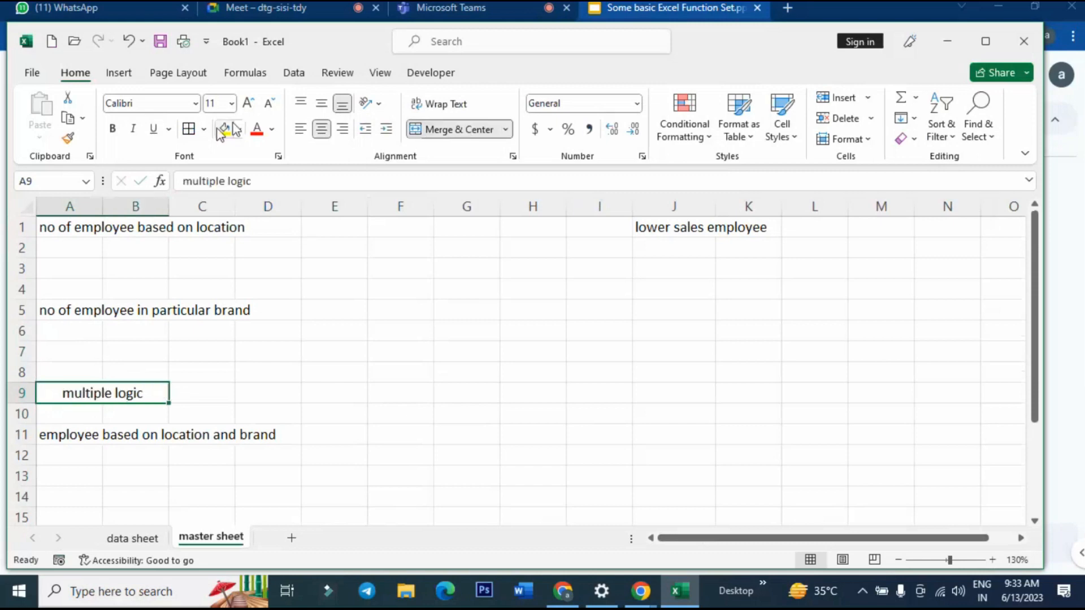
{"action": "left_click", "coordinate": [224, 129]}
{"action": "left_click", "coordinate": [417, 337]}
Insert a blank row above row 1 of the master sheet.
{"action": "left_click", "coordinate": [21, 227]}
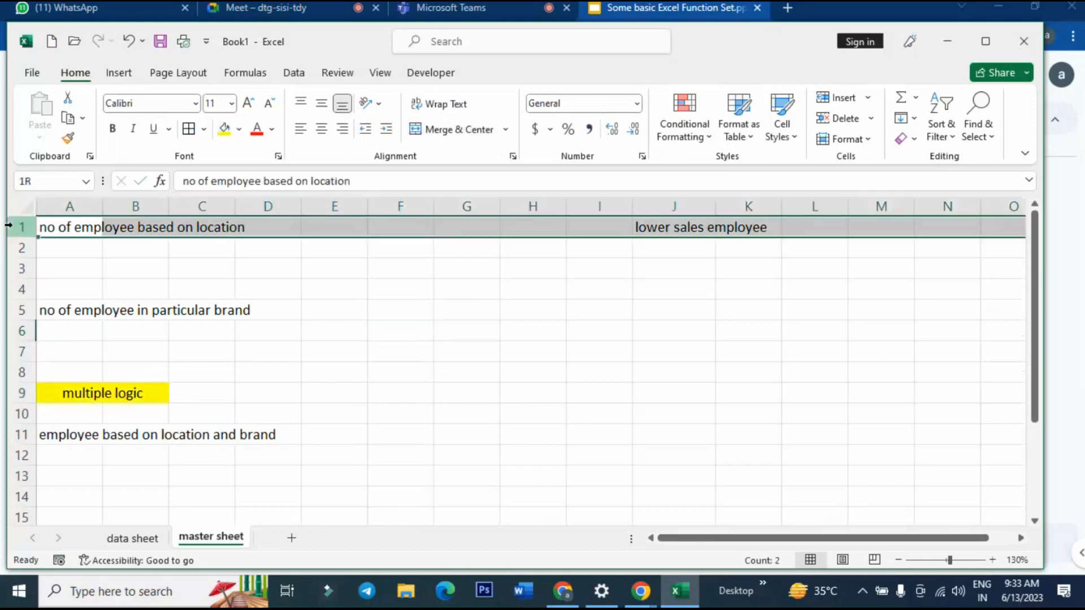
{"action": "left_click", "coordinate": [843, 98]}
{"action": "left_click", "coordinate": [533, 309]}
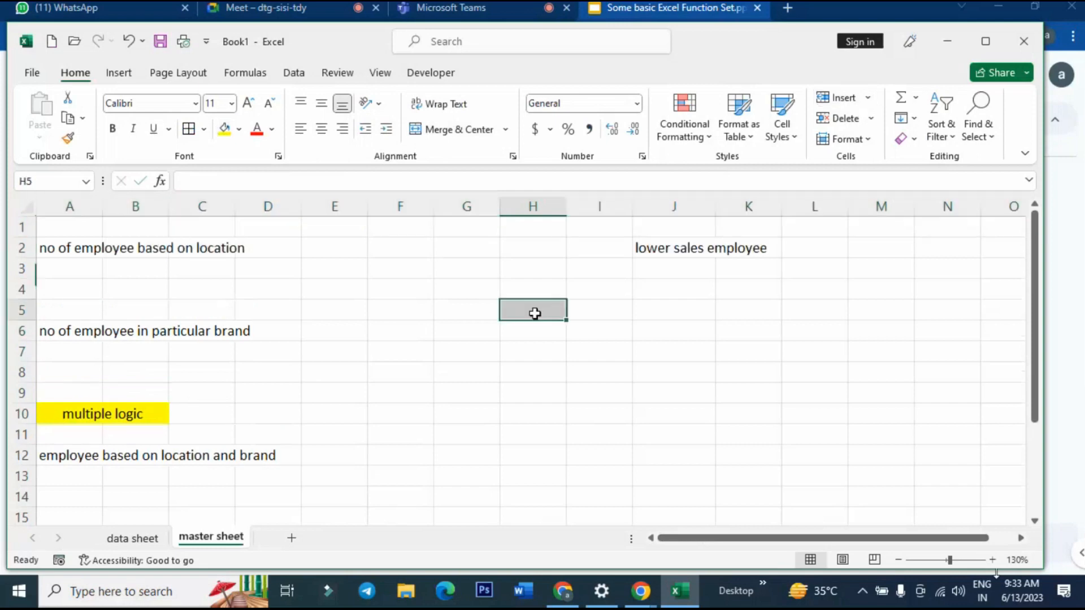
Enter the label "location" in cell A3 and move on to cell B3.
{"action": "left_click", "coordinate": [64, 277]}
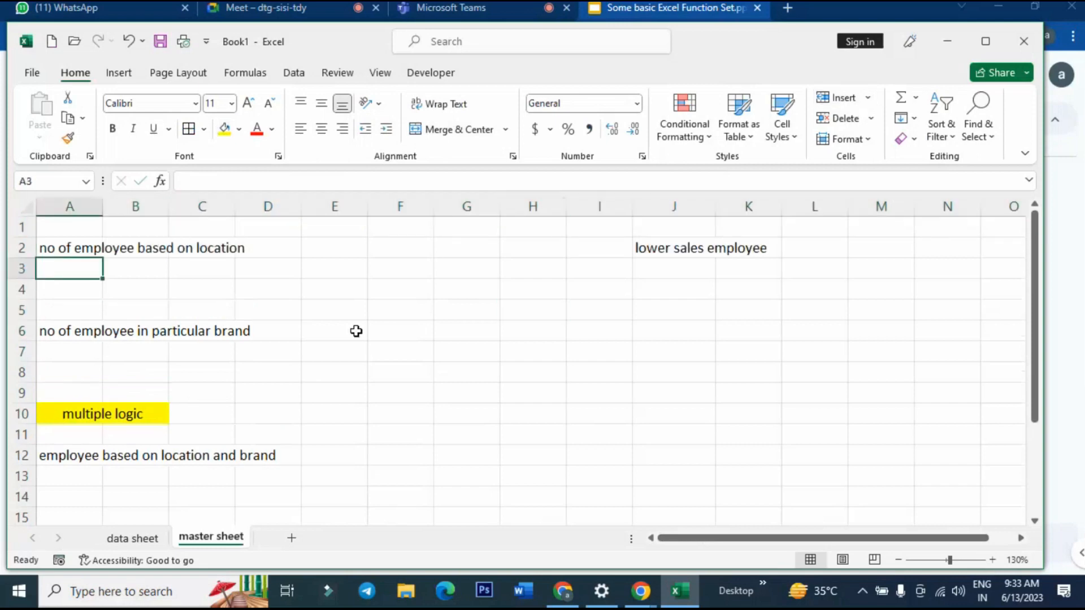
{"action": "type", "text": "loc"}
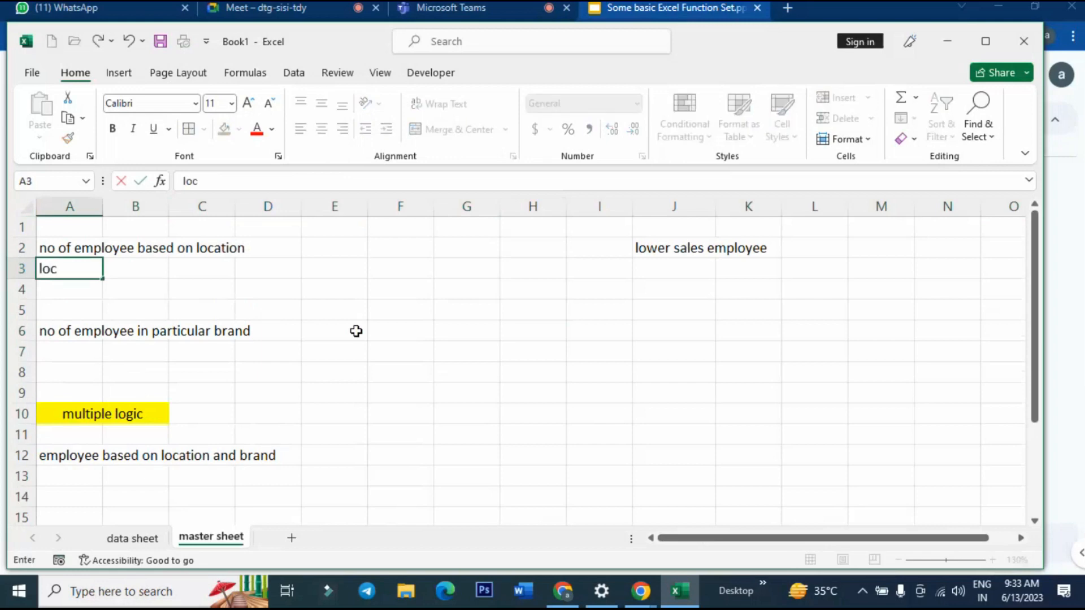
{"action": "type", "text": "ation"}
{"action": "key", "text": "Return"}
{"action": "key", "text": "Right"}
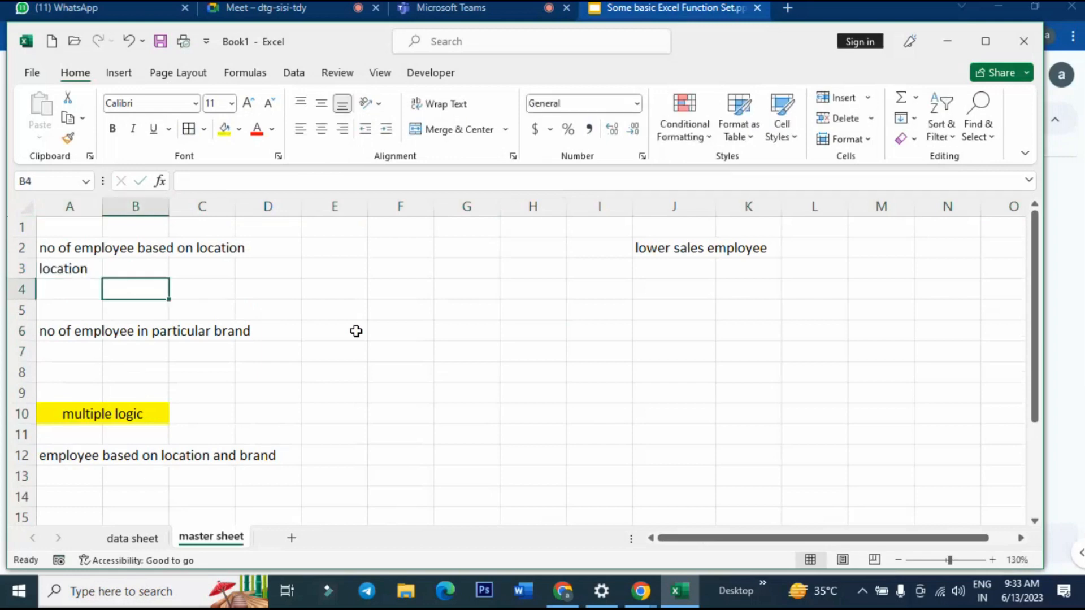
{"action": "key", "text": "Up"}
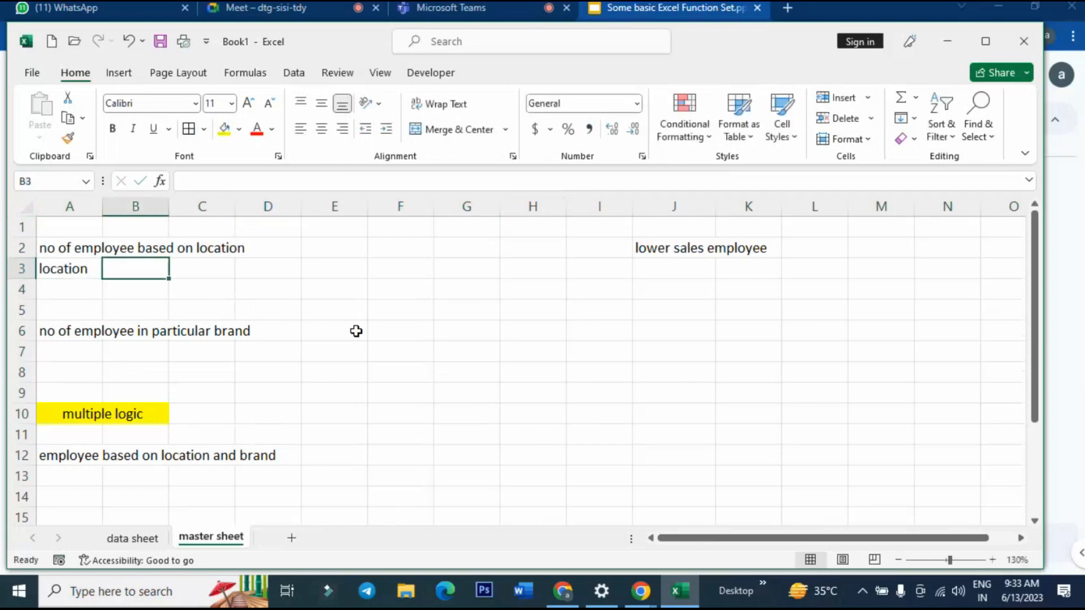
Enter the label "count" in cell B3 and begin a COUNTIF formula in B4.
{"action": "type", "text": "n"}
{"action": "key", "text": "BackSpace"}
{"action": "type", "text": "count"}
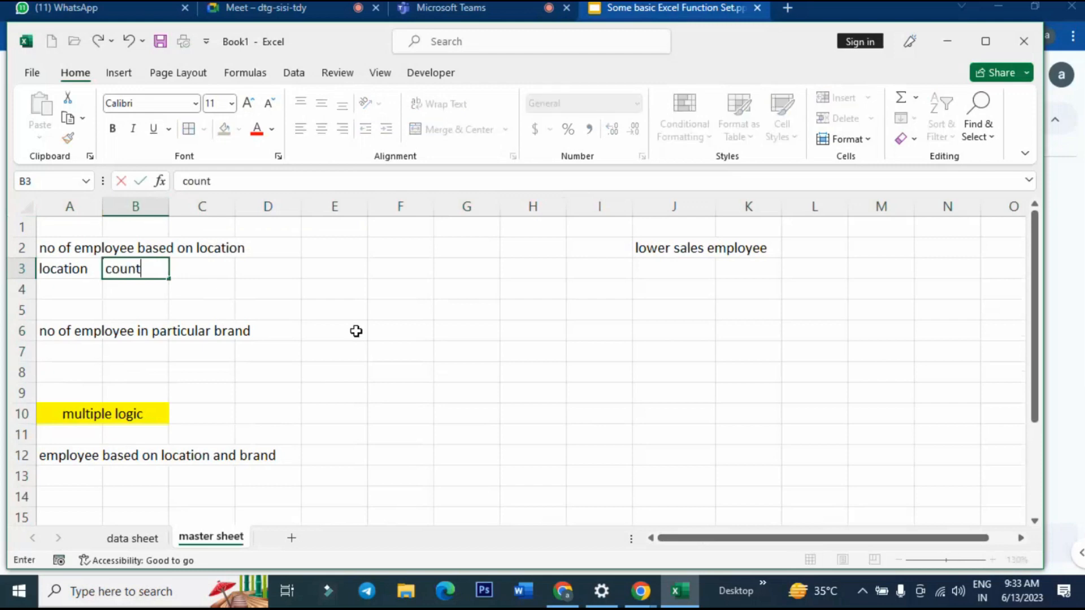
{"action": "key", "text": "Return"}
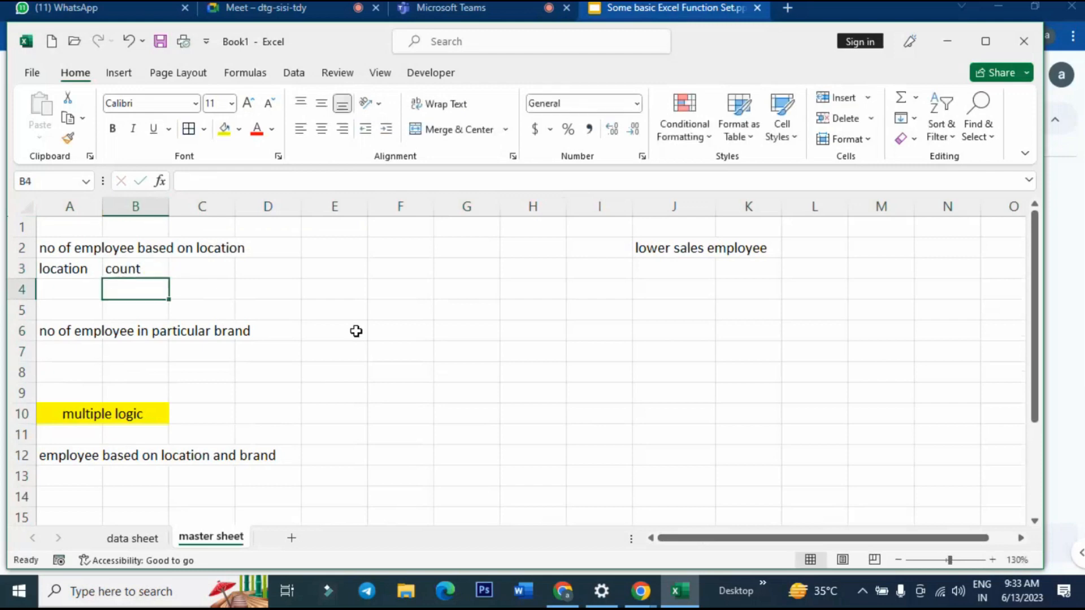
{"action": "type", "text": "=countif("}
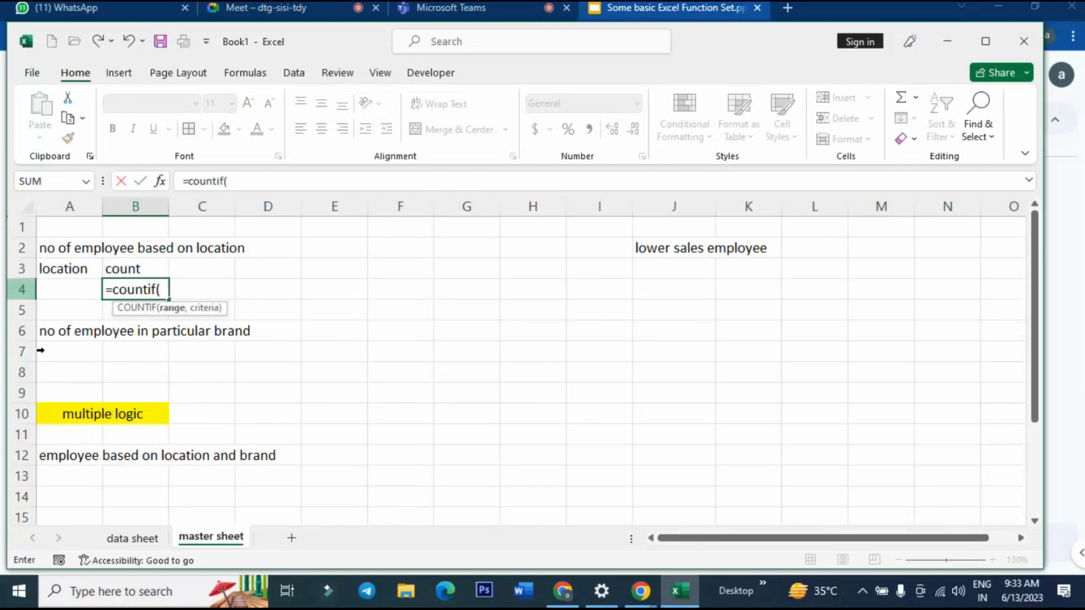
{"action": "left_click", "coordinate": [144, 543]}
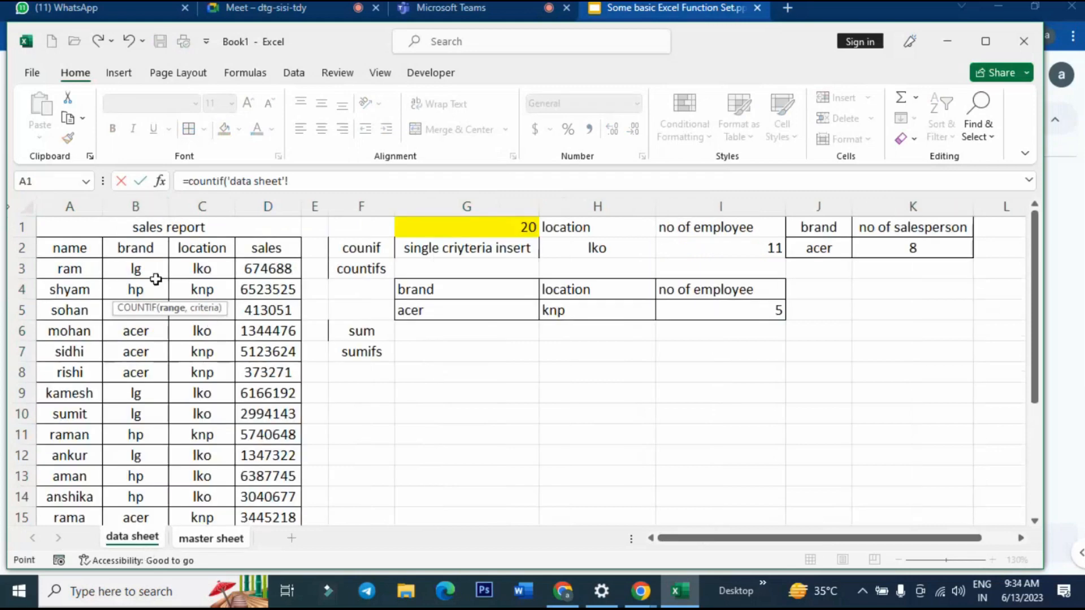
{"action": "left_click_drag", "start_coordinate": [202, 269], "coordinate": [211, 501]}
{"action": "type", "text": ","}
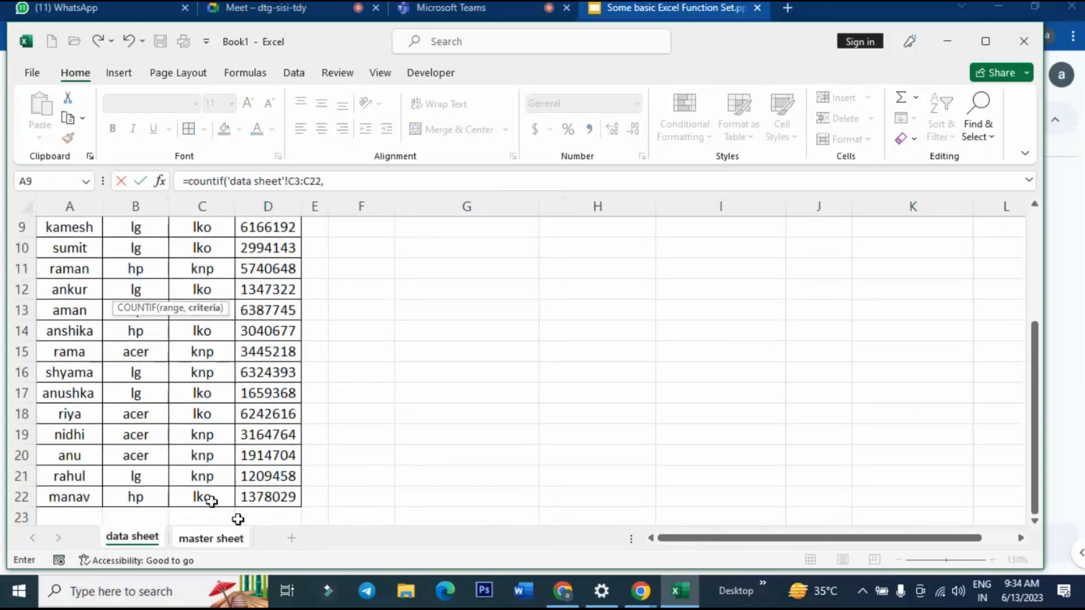
{"action": "left_click", "coordinate": [229, 541]}
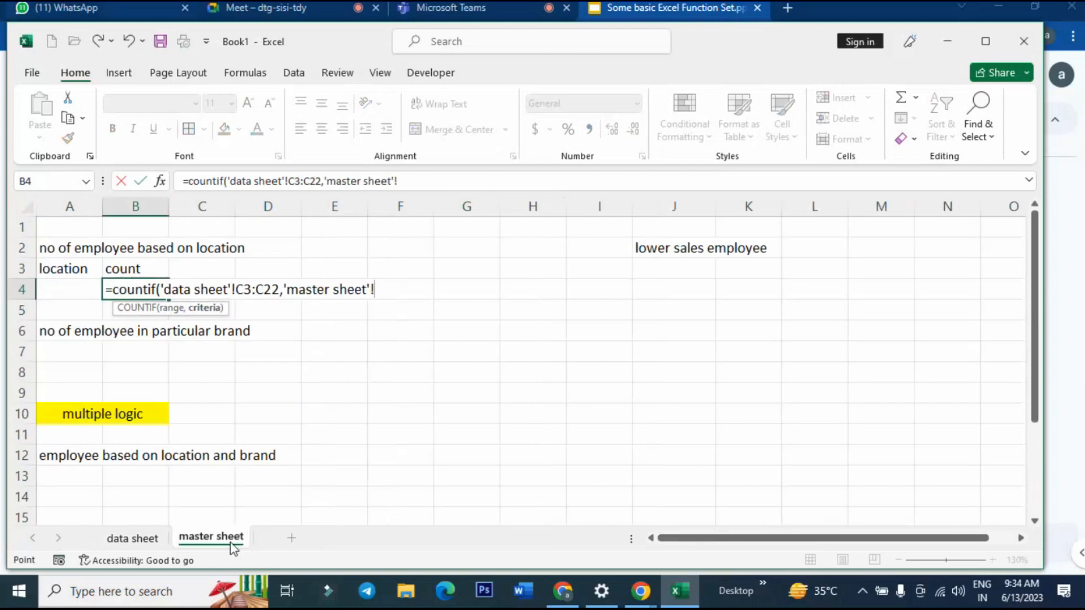
{"action": "key", "text": "BackSpace"}
{"action": "key", "text": "BackSpace"}
{"action": "key", "text": "BackSpace"}
{"action": "key", "text": "BackSpace"}
{"action": "key", "text": "BackSpace"}
{"action": "key", "text": "BackSpace"}
{"action": "key", "text": "BackSpace"}
{"action": "key", "text": "BackSpace"}
{"action": "key", "text": "BackSpace"}
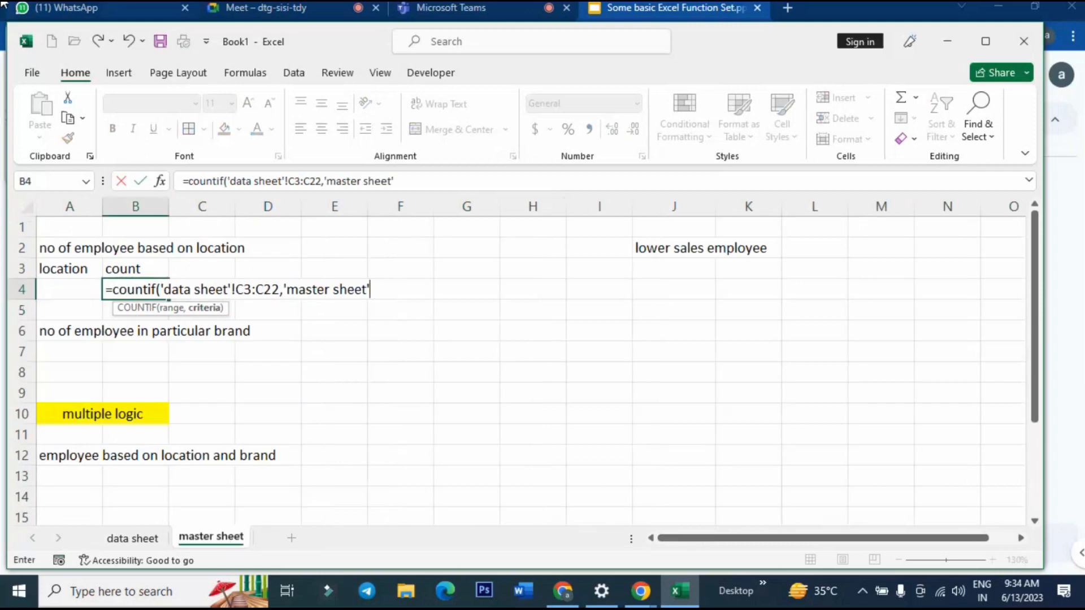
{"action": "key", "text": "BackSpace"}
{"action": "key", "text": "BackSpace"}
{"action": "key", "text": "BackSpace"}
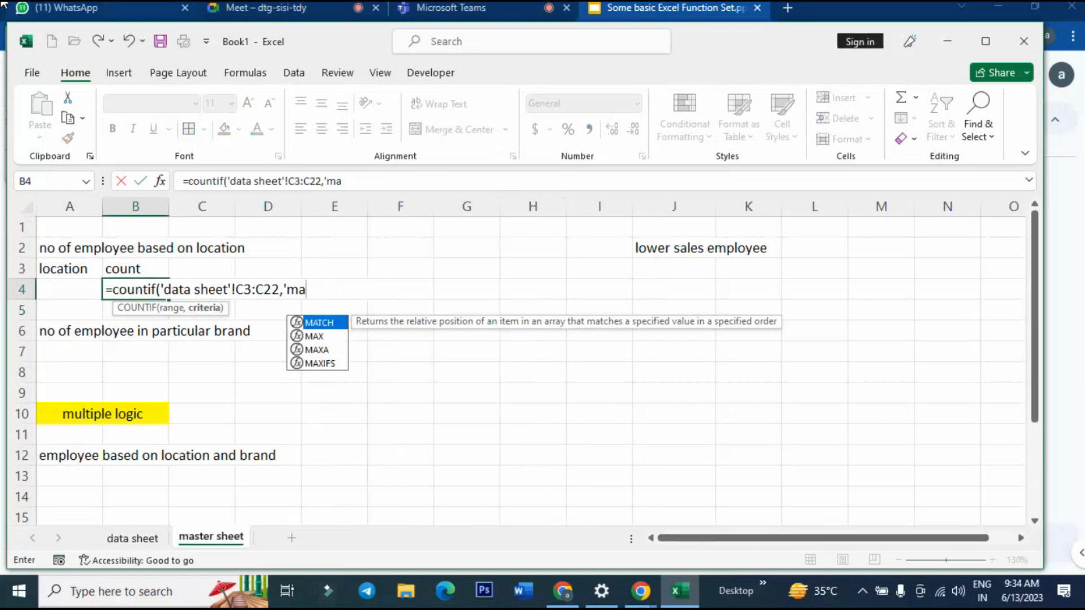
{"action": "key", "text": "BackSpace"}
{"action": "key", "text": "BackSpace"}
{"action": "key", "text": "BackSpace"}
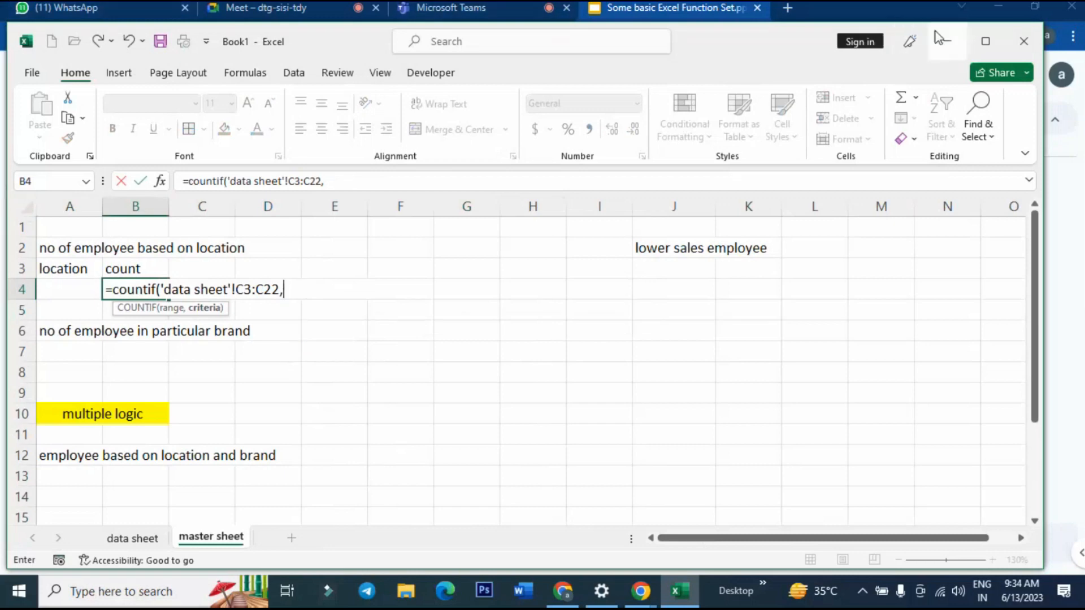
{"action": "left_click_drag", "start_coordinate": [771, 42], "coordinate": [790, 44]}
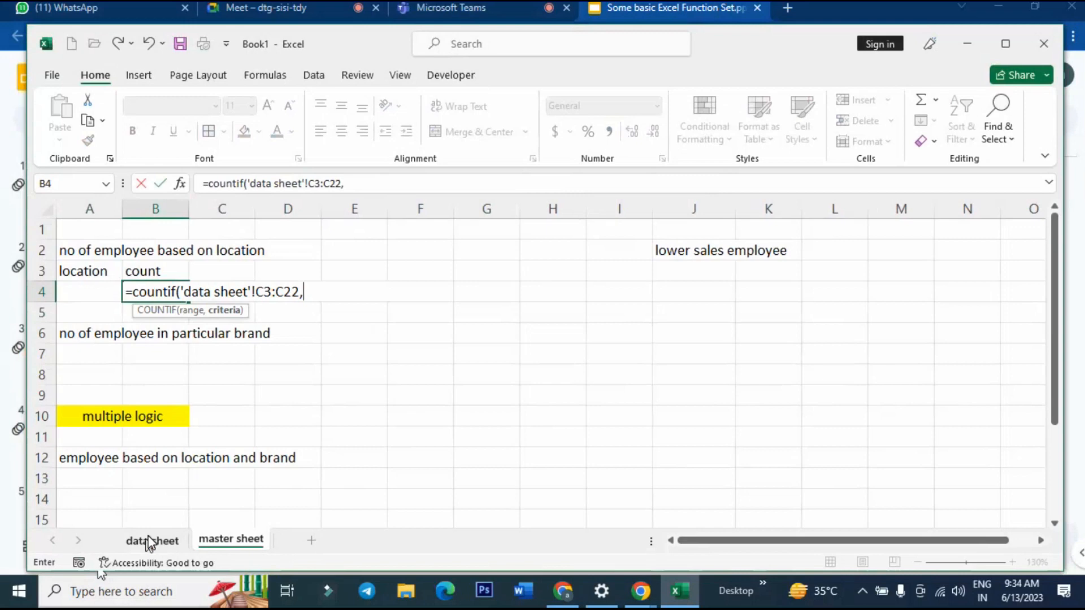
{"action": "key", "text": "BackSpace"}
{"action": "key", "text": "BackSpace"}
{"action": "key", "text": "BackSpace"}
{"action": "key", "text": "BackSpace"}
{"action": "key", "text": "BackSpace"}
{"action": "key", "text": "BackSpace"}
{"action": "key", "text": "BackSpace"}
{"action": "key", "text": "BackSpace"}
{"action": "key", "text": "BackSpace"}
{"action": "key", "text": "BackSpace"}
{"action": "key", "text": "BackSpace"}
{"action": "key", "text": "BackSpace"}
{"action": "key", "text": "BackSpace"}
{"action": "key", "text": "BackSpace"}
{"action": "key", "text": "BackSpace"}
{"action": "key", "text": "BackSpace"}
{"action": "key", "text": "BackSpace"}
{"action": "key", "text": "BackSpace"}
{"action": "key", "text": "BackSpace"}
{"action": "key", "text": "BackSpace"}
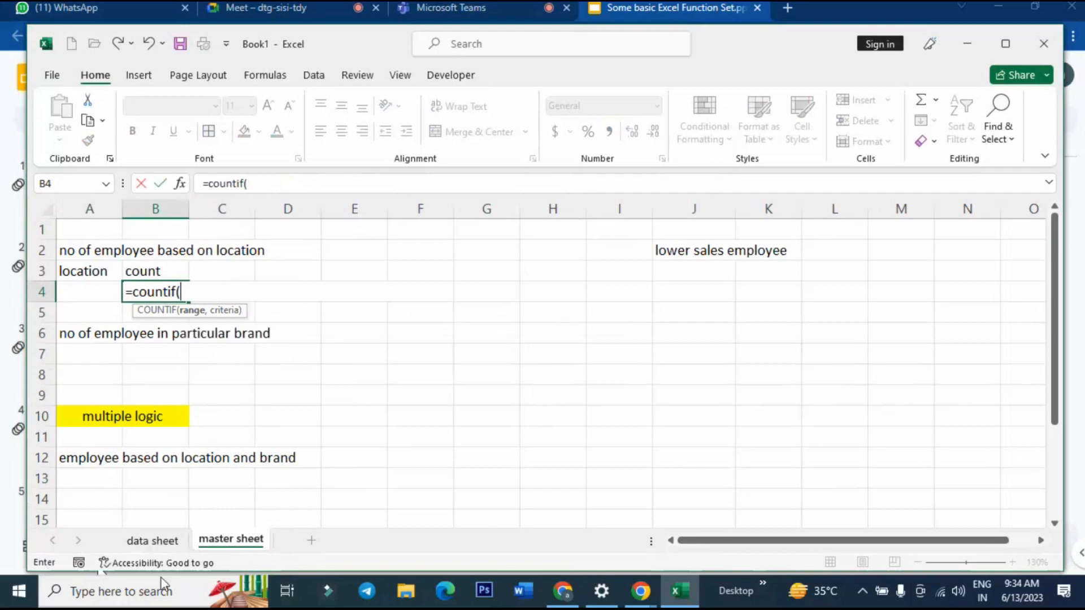
Set the COUNTIF range in B4 to the location column C2:C22 of the data sheet.
{"action": "left_click", "coordinate": [150, 541]}
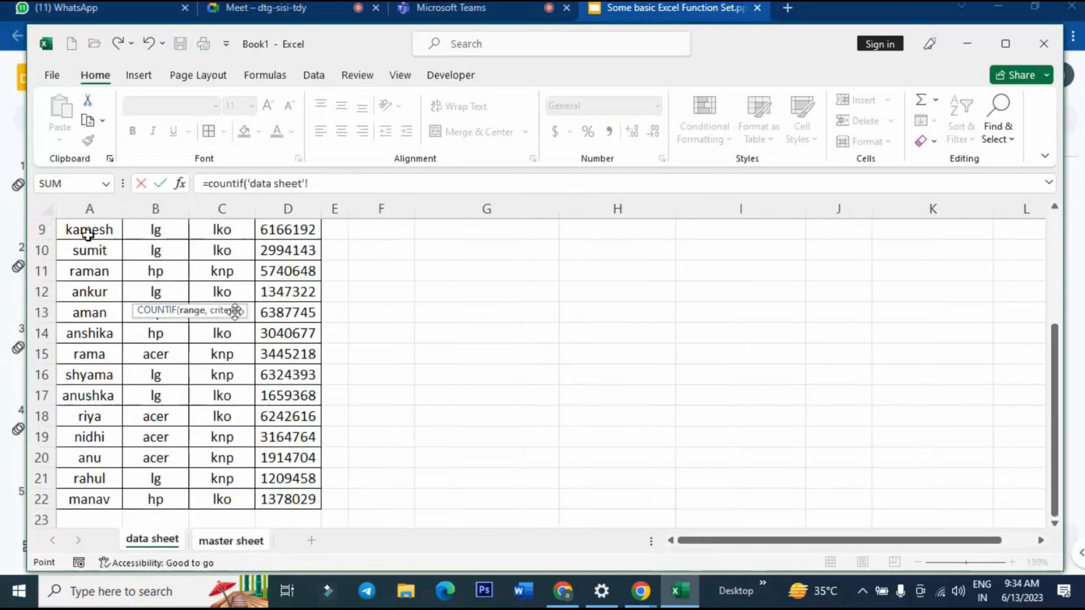
{"action": "scroll", "coordinate": [88, 234], "scroll_direction": "up", "scroll_amount": 3}
{"action": "left_click_drag", "start_coordinate": [89, 251], "coordinate": [317, 497]}
{"action": "left_click_drag", "start_coordinate": [282, 559], "coordinate": [346, 472]}
{"action": "scroll", "coordinate": [349, 466], "scroll_direction": "up", "scroll_amount": 3}
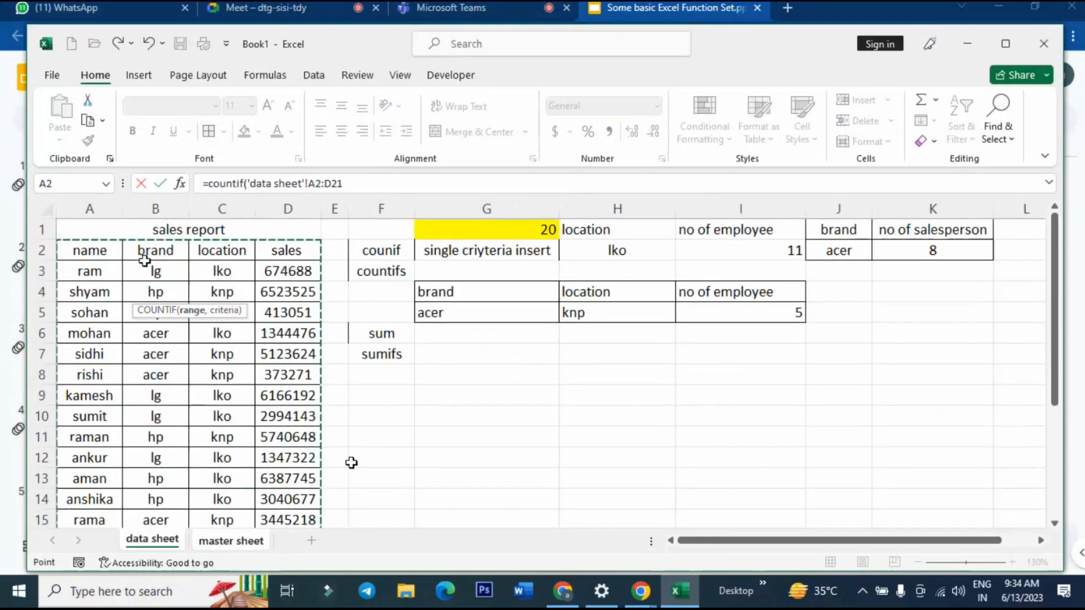
{"action": "left_click_drag", "start_coordinate": [218, 247], "coordinate": [225, 480]}
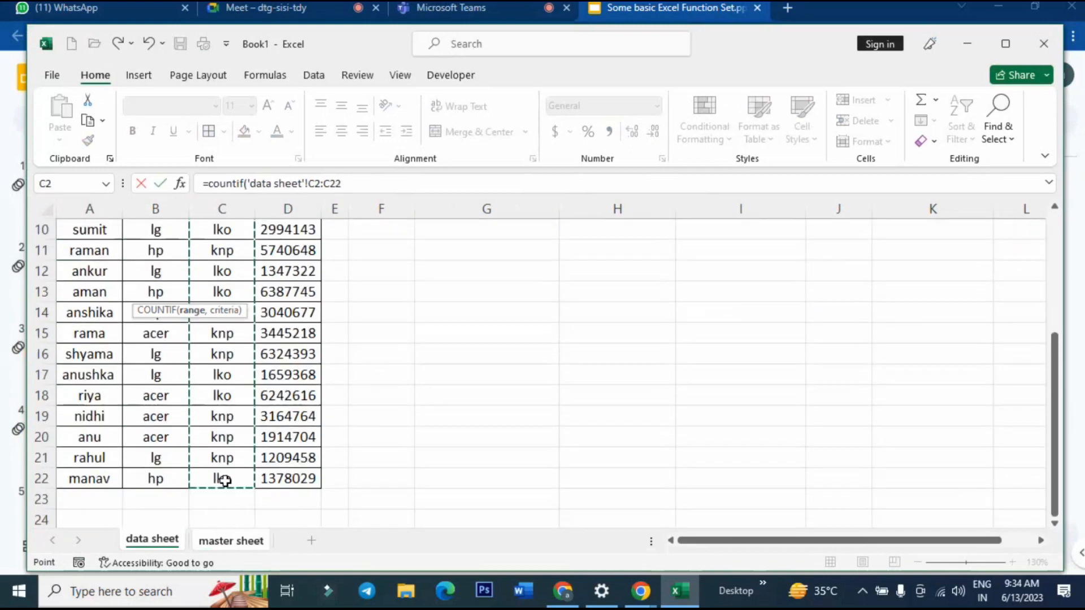
Add cell A4 of the master sheet as the COUNTIF criterion and complete the formula in B4.
{"action": "left_click", "coordinate": [233, 541]}
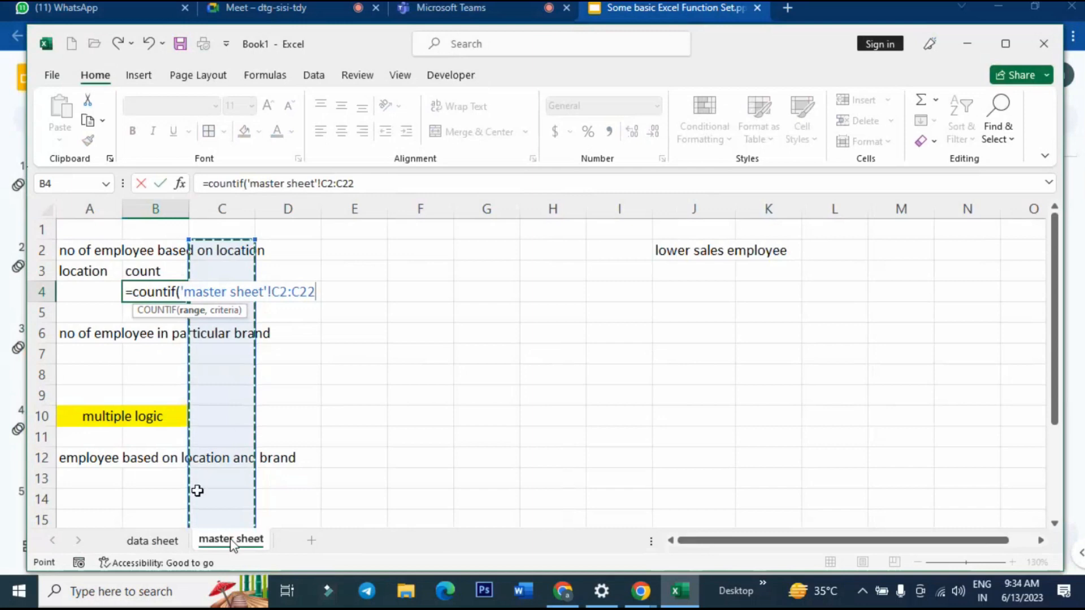
{"action": "left_click", "coordinate": [142, 542]}
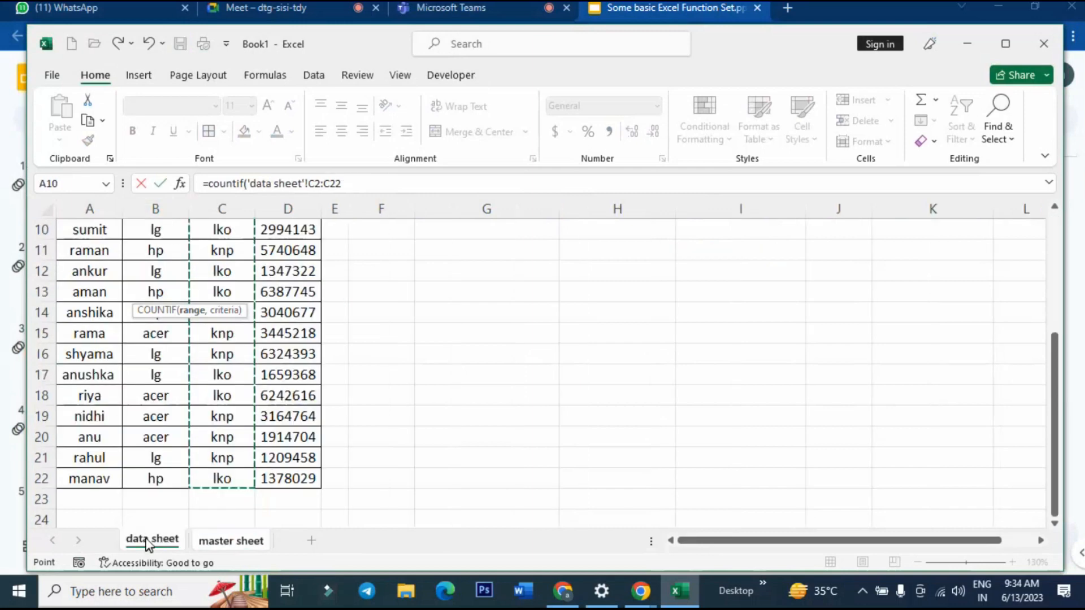
{"action": "left_click", "coordinate": [362, 184]}
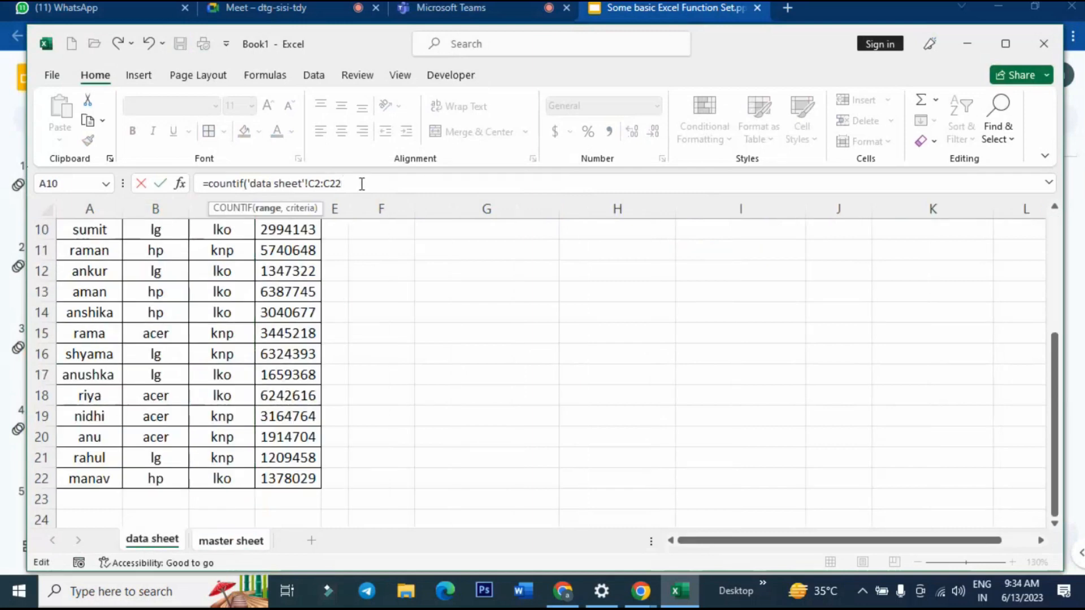
{"action": "type", "text": ","}
{"action": "left_click", "coordinate": [243, 541]}
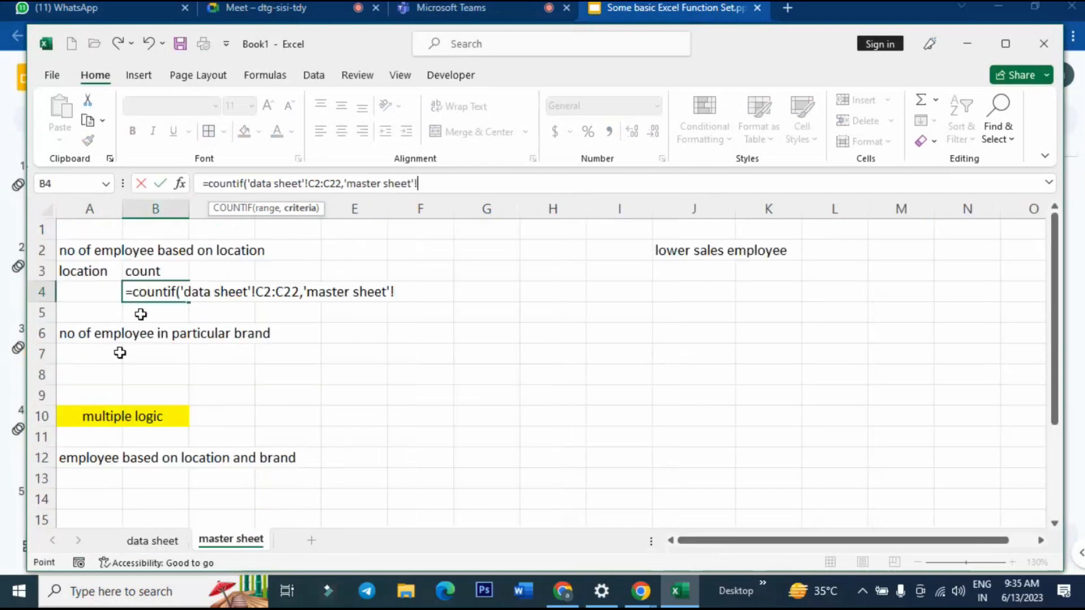
{"action": "left_click", "coordinate": [90, 296]}
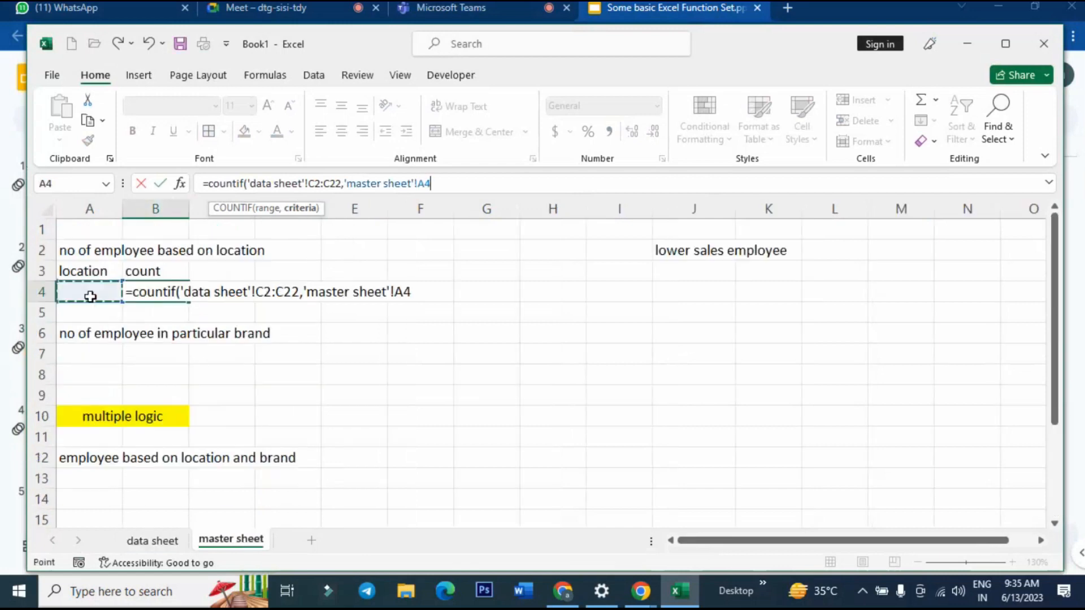
{"action": "key", "text": "Return"}
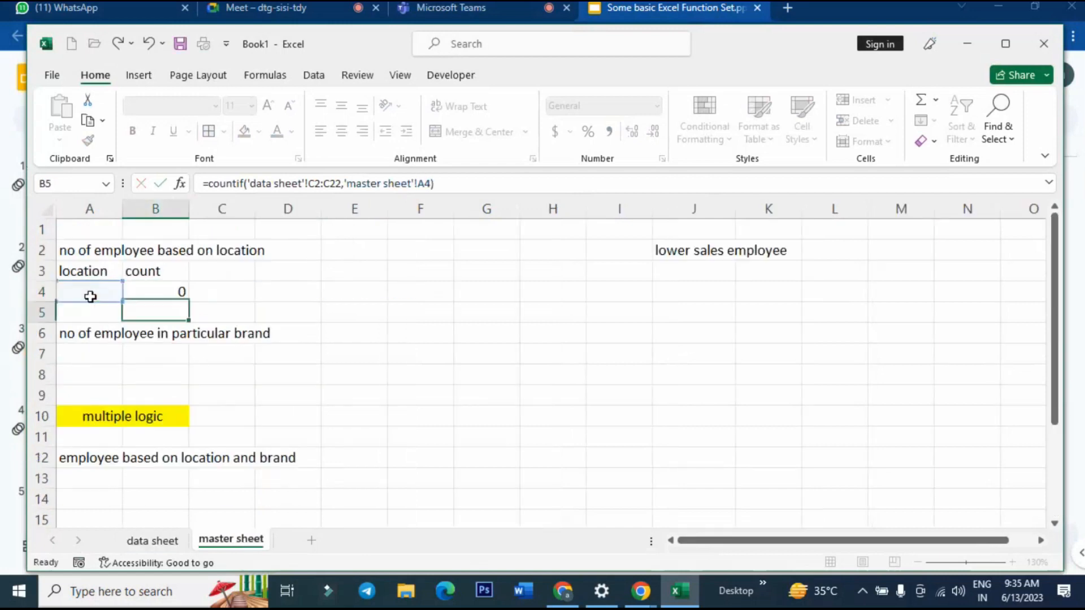
Enter "lko" in cell A4 as the location to count.
{"action": "left_click", "coordinate": [90, 296]}
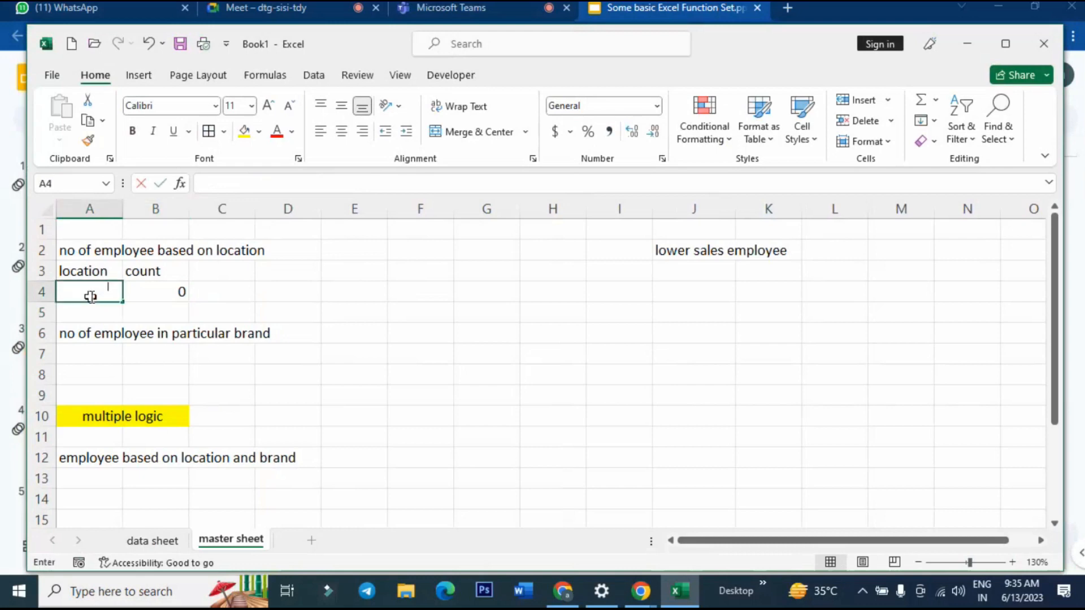
{"action": "type", "text": "lko"}
{"action": "key", "text": "Return"}
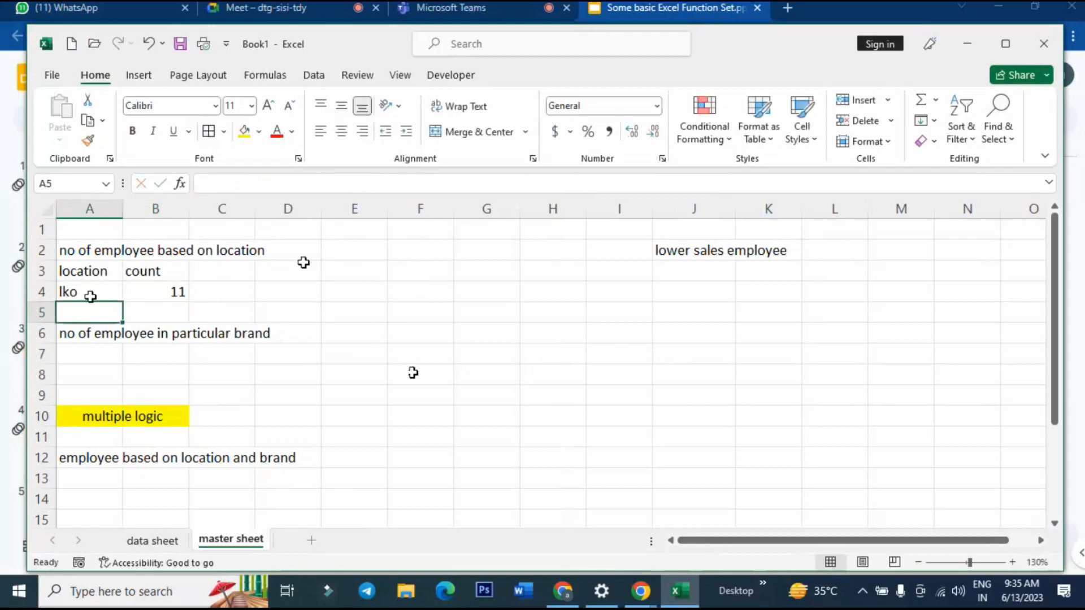
{"action": "left_click", "coordinate": [87, 251]}
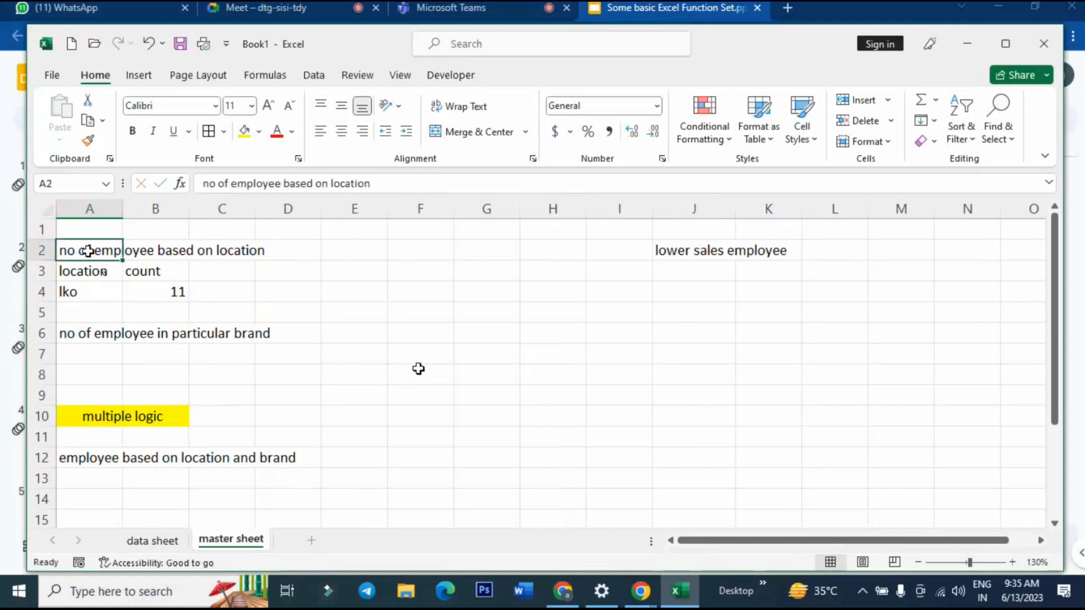
Enter the labels "brand" in A7 and "count" in B7 under the "no of employee in particular brand" heading.
{"action": "left_click", "coordinate": [120, 355]}
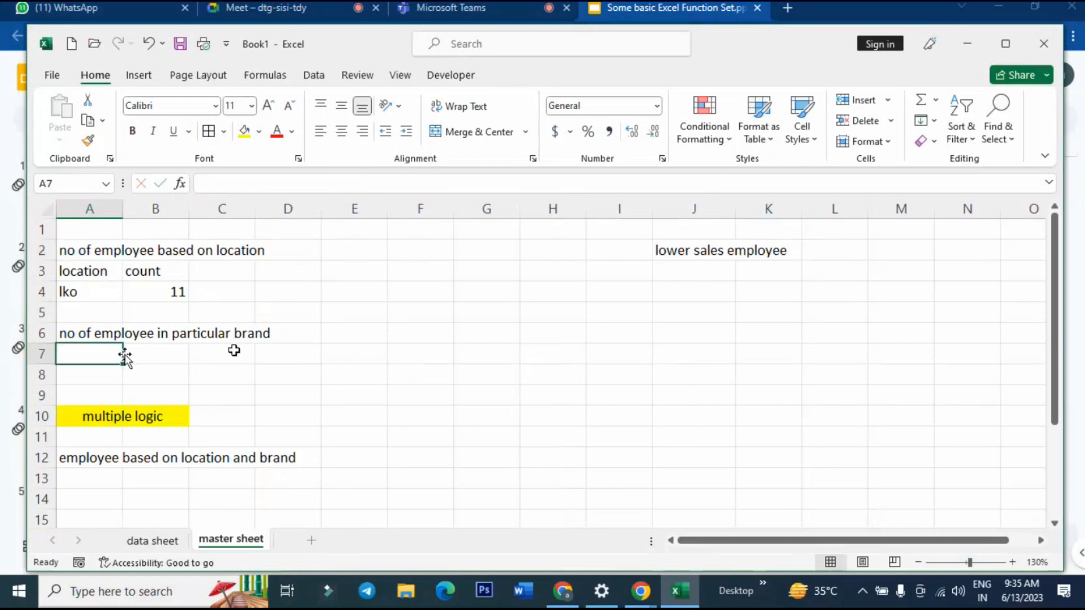
{"action": "type", "text": "brand"}
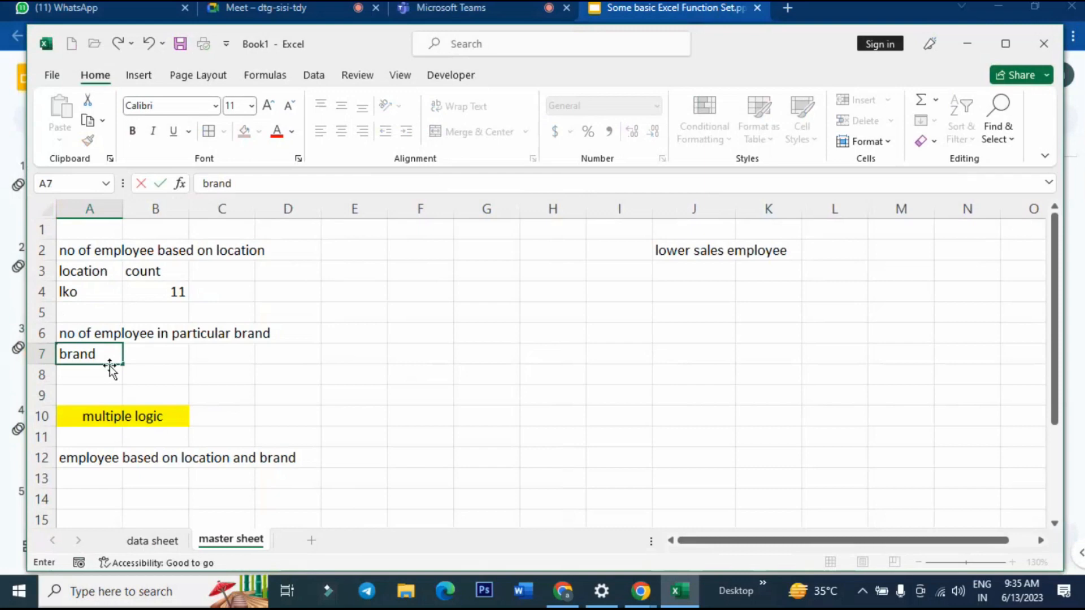
{"action": "left_click", "coordinate": [169, 345]}
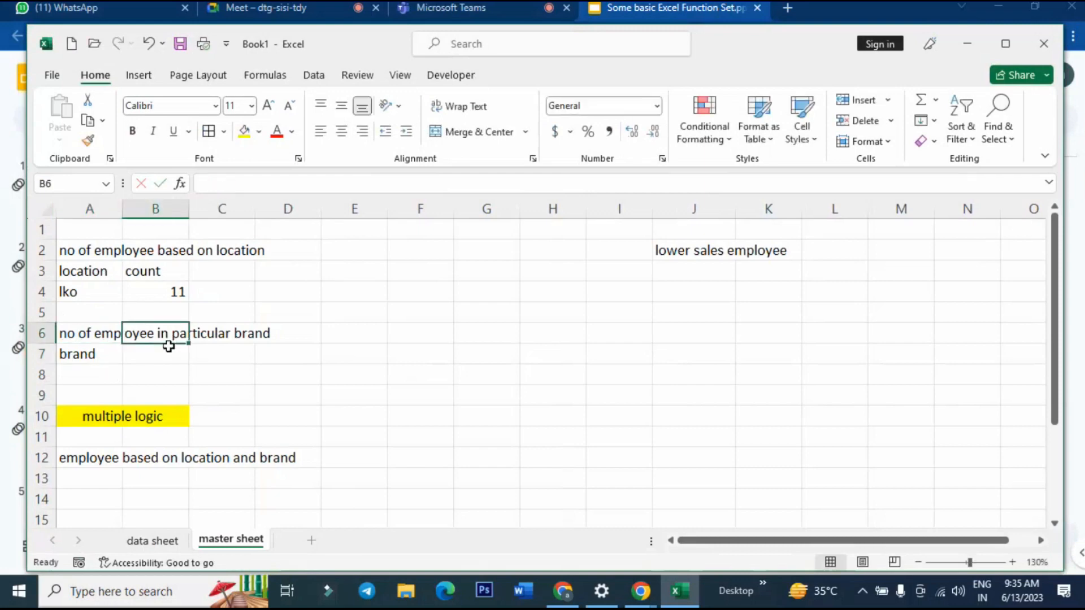
{"action": "left_click", "coordinate": [151, 364]}
{"action": "type", "text": "count"}
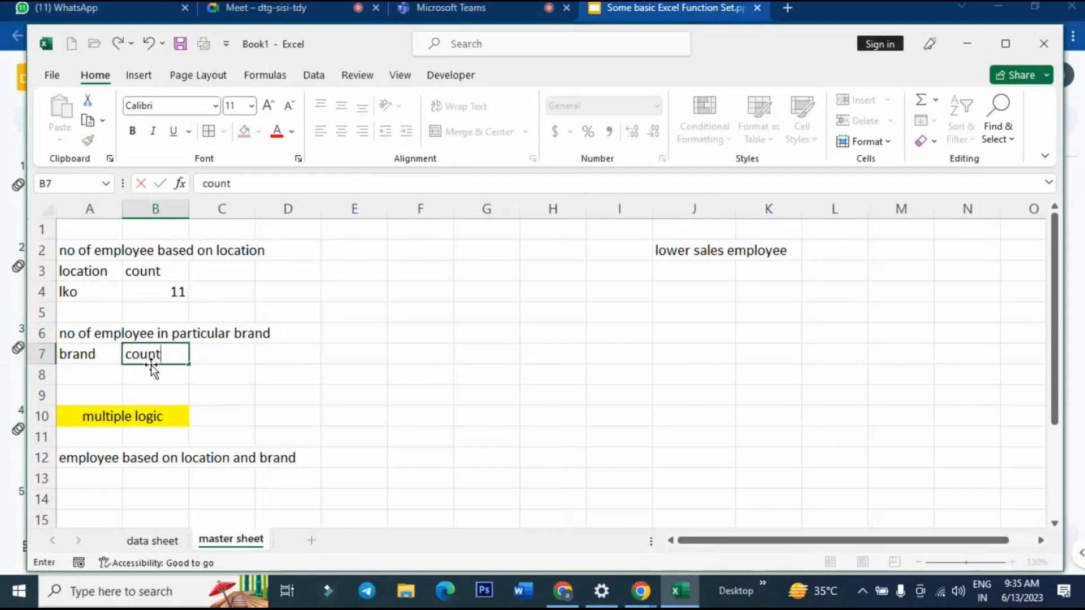
{"action": "key", "text": "Return"}
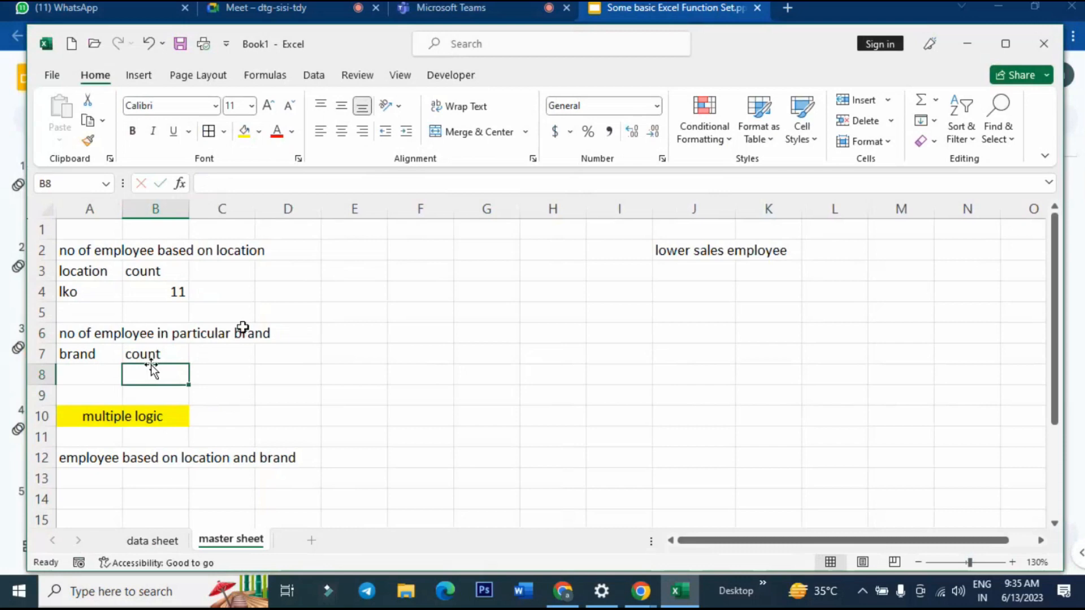
Enter the headers "location", "brand" and "count" in A13:C13 under the "employee based on location and brand" heading.
{"action": "scroll", "coordinate": [104, 465], "scroll_direction": "down", "scroll_amount": 3}
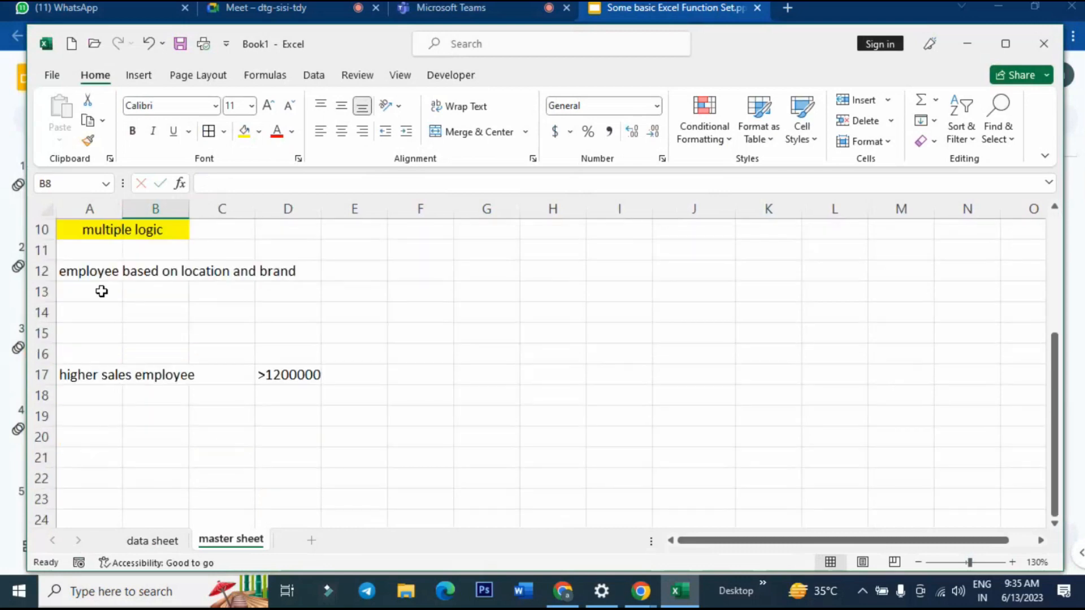
{"action": "left_click", "coordinate": [101, 291]}
{"action": "type", "text": "location"}
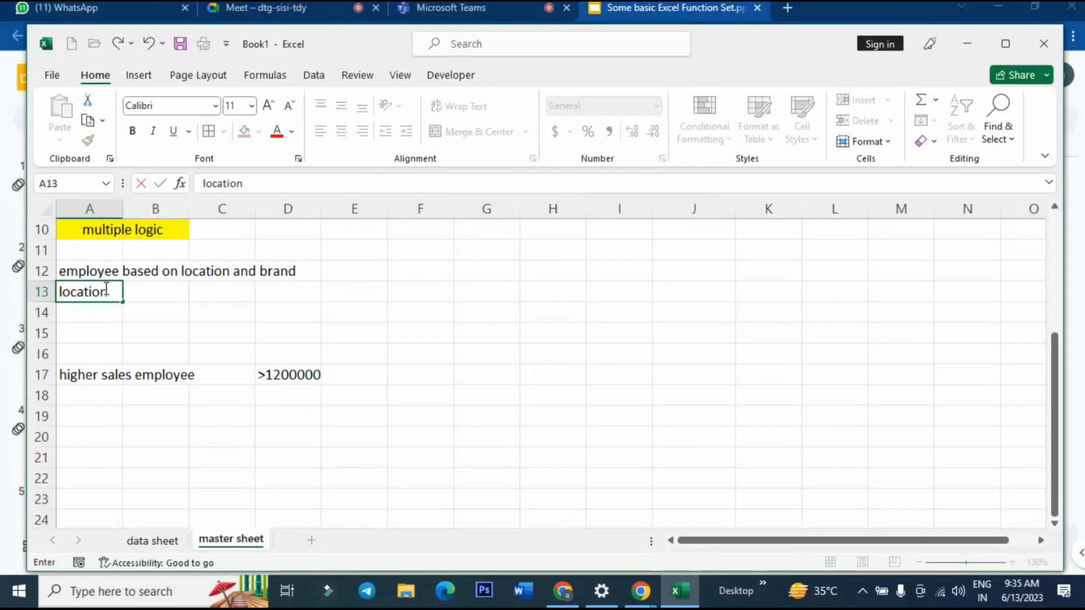
{"action": "key", "text": "Tab"}
{"action": "type", "text": "brand"}
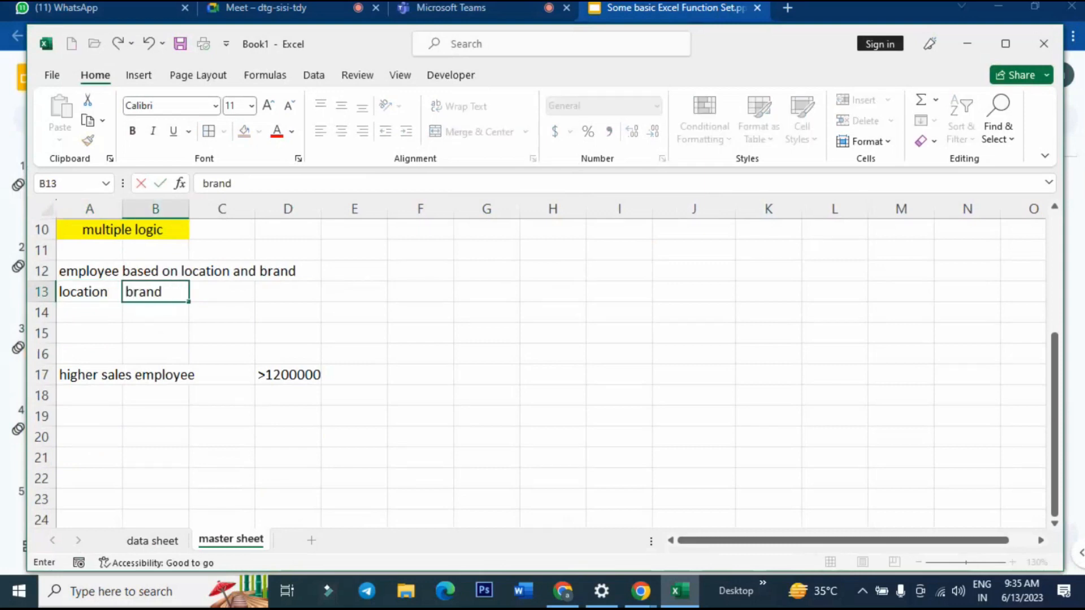
{"action": "key", "text": "Tab"}
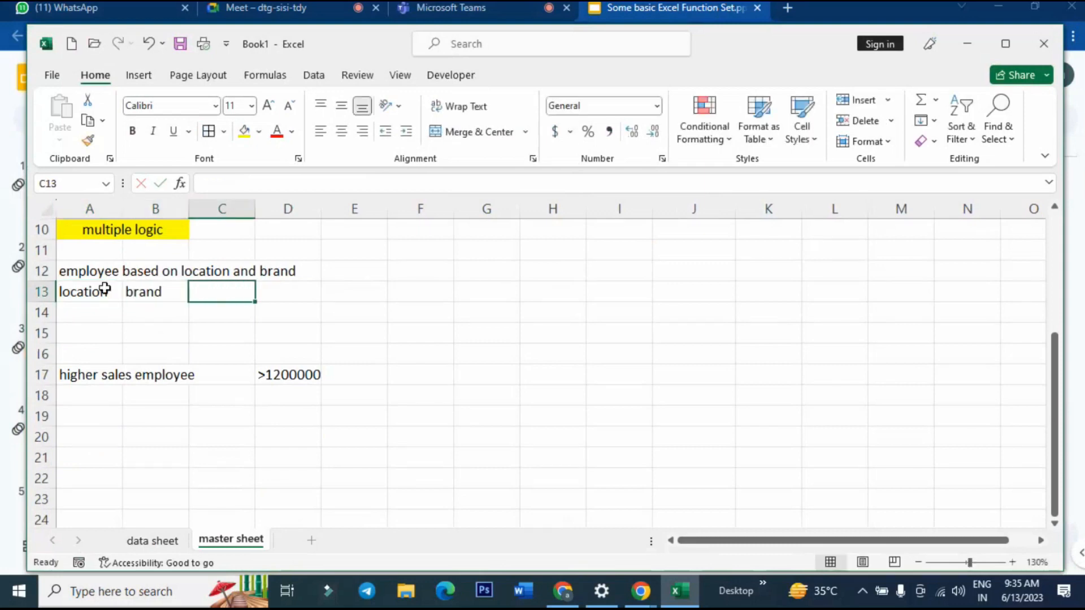
{"action": "type", "text": "vlue"}
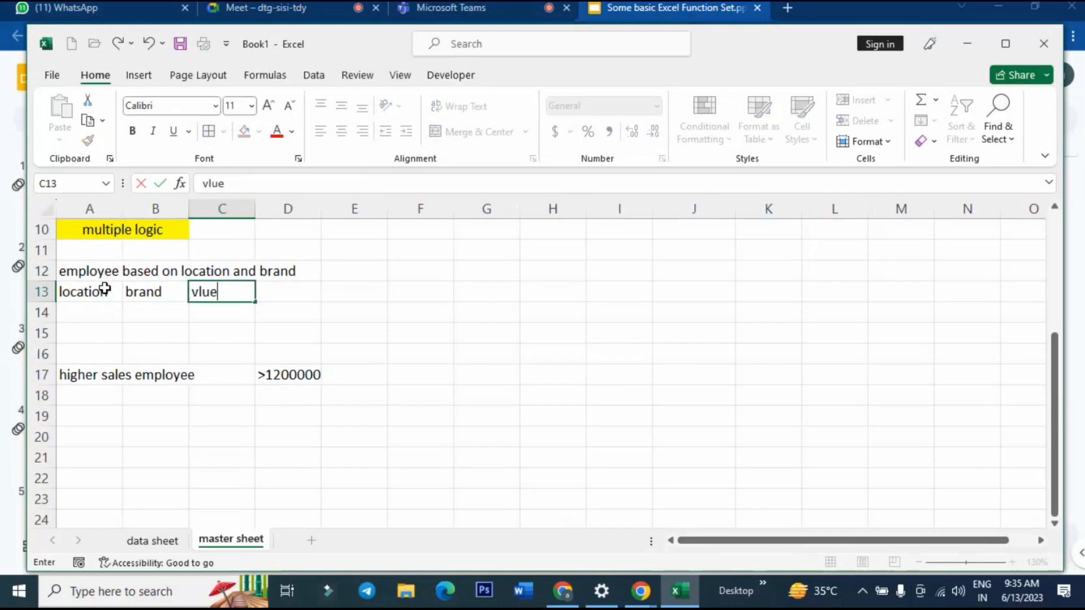
{"action": "key", "text": "BackSpace"}
{"action": "key", "text": "BackSpace"}
{"action": "key", "text": "BackSpace"}
{"action": "key", "text": "BackSpace"}
{"action": "type", "text": "count"}
Enter the headers "location" in A19 and "brand" in B19 below the "higher sales employee" heading.
{"action": "left_click", "coordinate": [83, 408]}
{"action": "type", "text": "locati"}
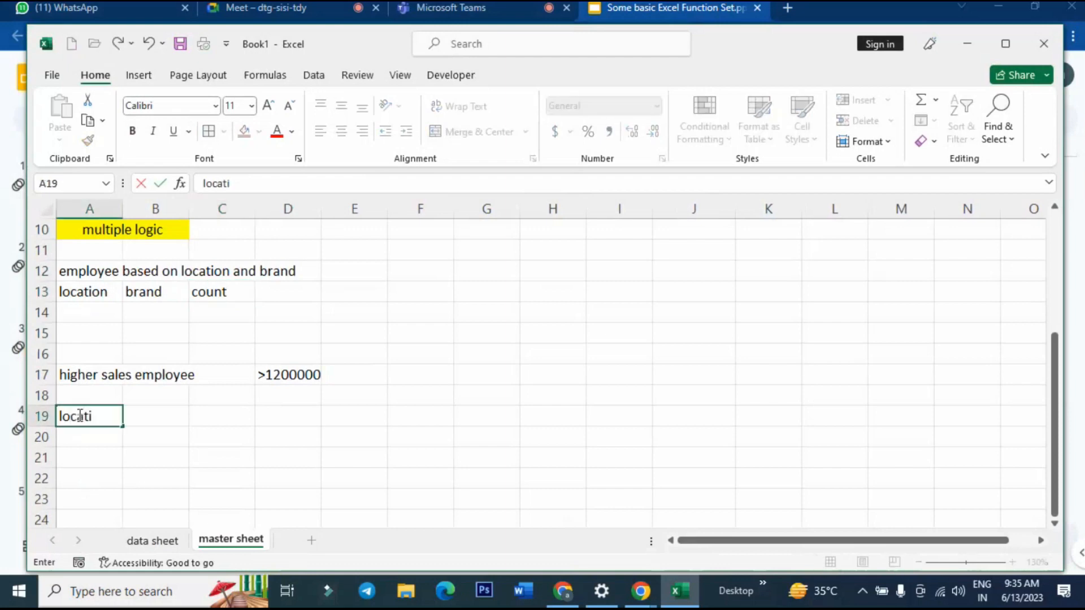
{"action": "type", "text": "on"}
{"action": "key", "text": "Tab"}
{"action": "type", "text": "bt"}
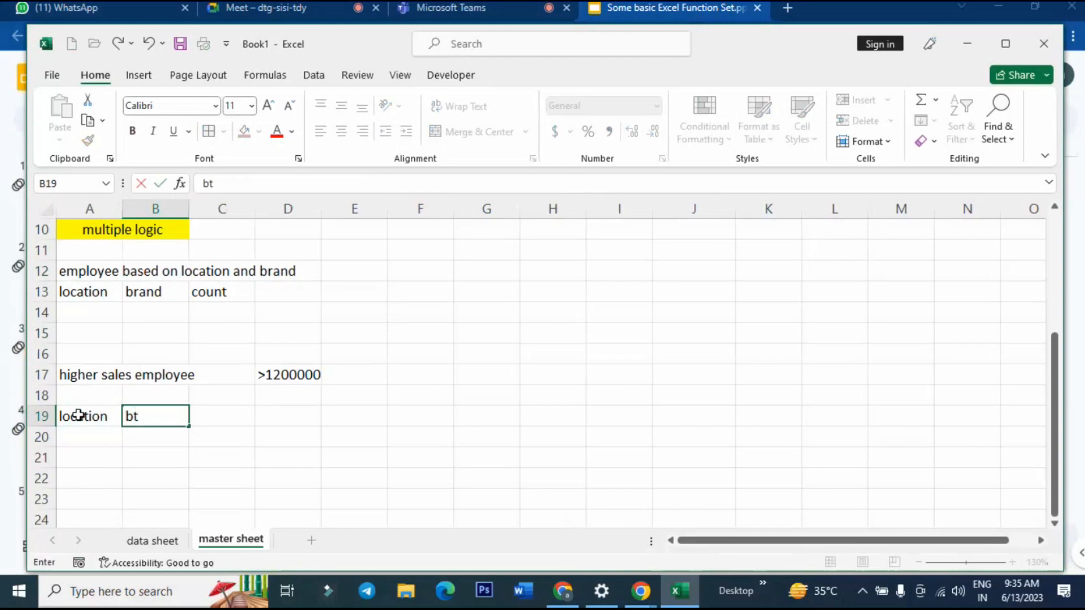
{"action": "key", "text": "BackSpace"}
{"action": "key", "text": "BackSpace"}
{"action": "type", "text": "brand"}
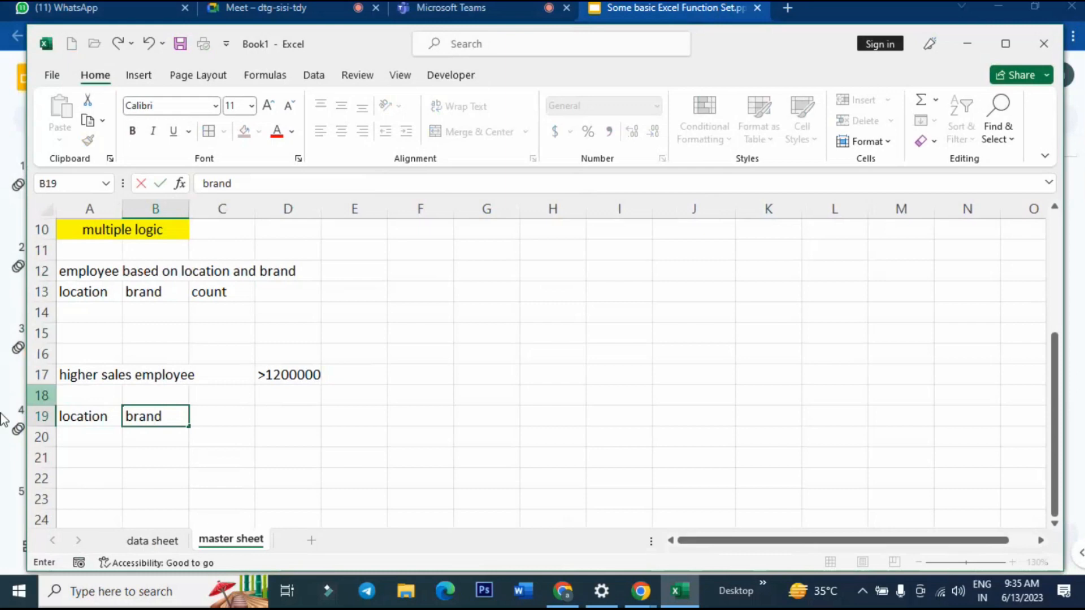
{"action": "left_click", "coordinate": [242, 416]}
{"action": "left_click", "coordinate": [284, 373]}
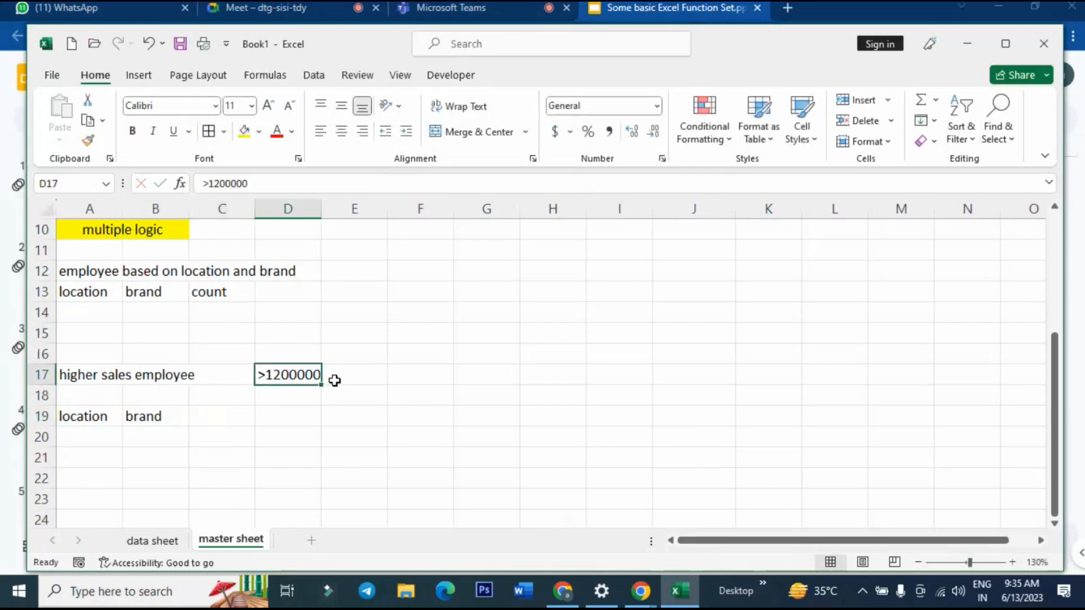
{"action": "left_click", "coordinate": [101, 312]}
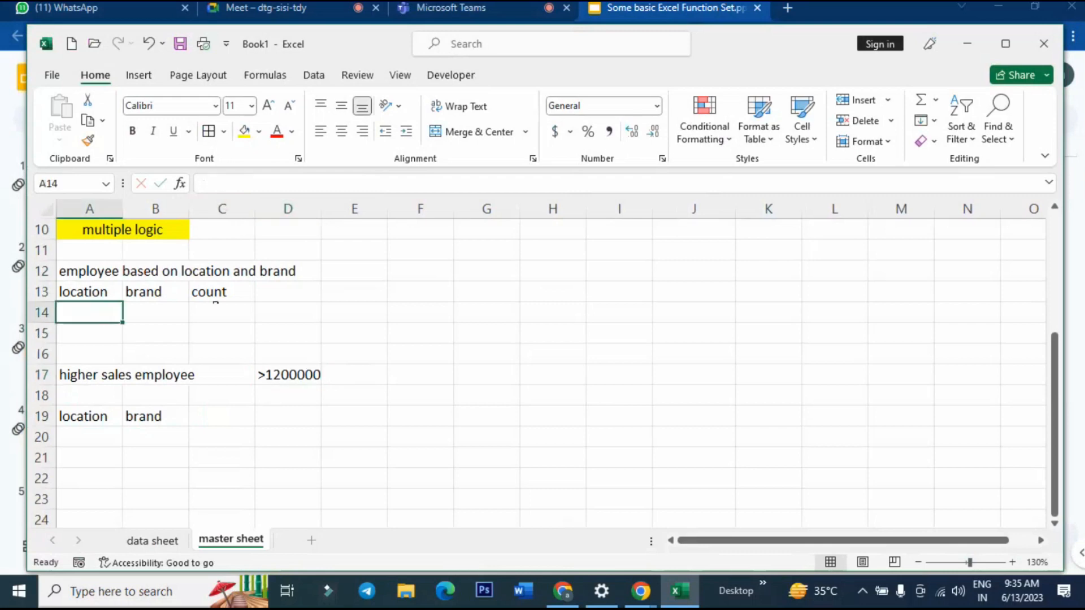
{"action": "left_click", "coordinate": [215, 306]}
{"action": "type", "text": "=v"}
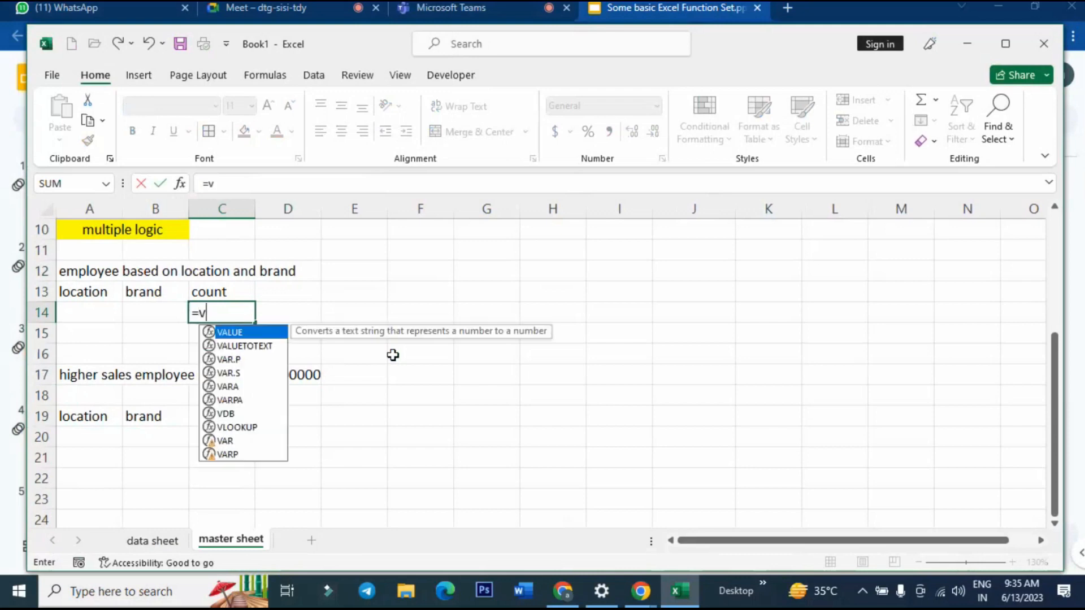
{"action": "key", "text": "BackSpace"}
{"action": "type", "text": "count"}
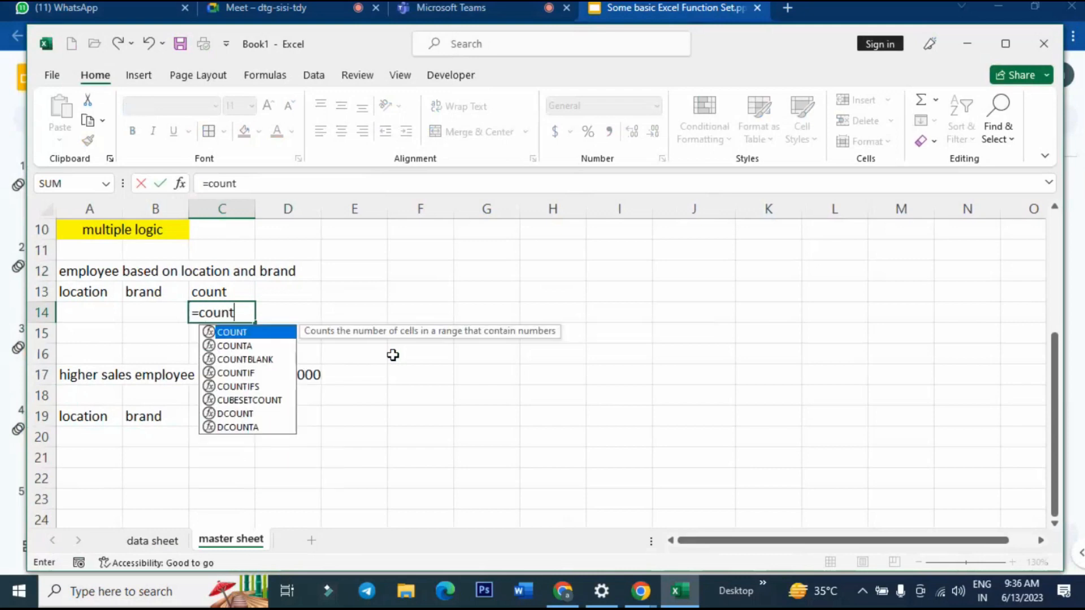
{"action": "type", "text": "if"}
{"action": "key", "text": "Escape"}
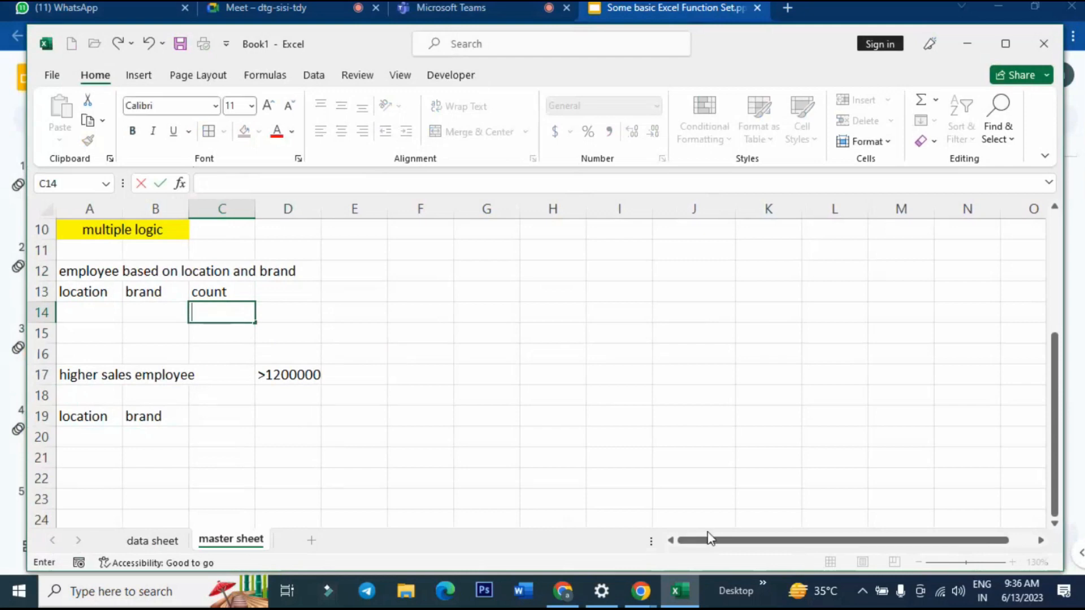
Begin a COUNTIFS formula in cell C14, under the count header of the location and brand table.
{"action": "left_click", "coordinate": [967, 481]}
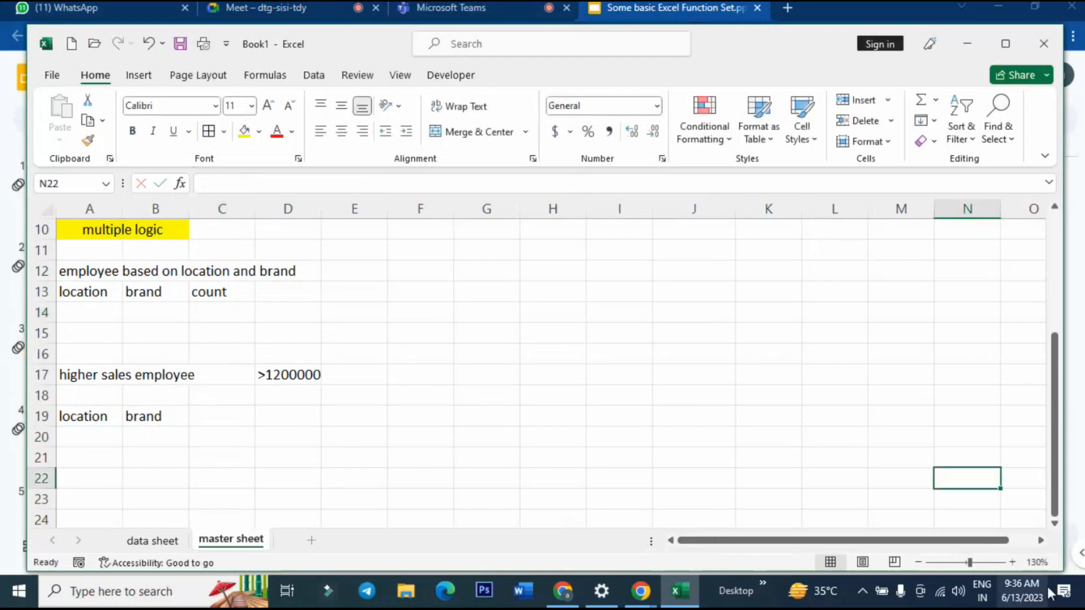
{"action": "left_click", "coordinate": [1012, 563]}
{"action": "left_click", "coordinate": [1012, 562]}
{"action": "left_click", "coordinate": [1013, 563]}
{"action": "left_click", "coordinate": [1013, 562]}
{"action": "left_click_drag", "start_coordinate": [871, 542], "coordinate": [729, 543]}
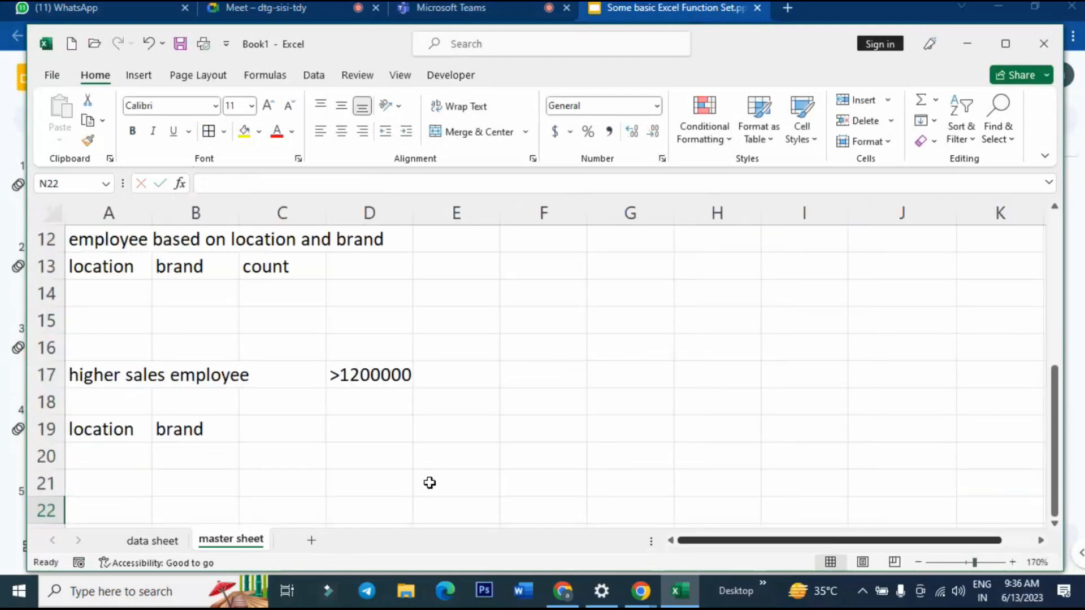
{"action": "scroll", "coordinate": [329, 366], "scroll_direction": "up", "scroll_amount": 1}
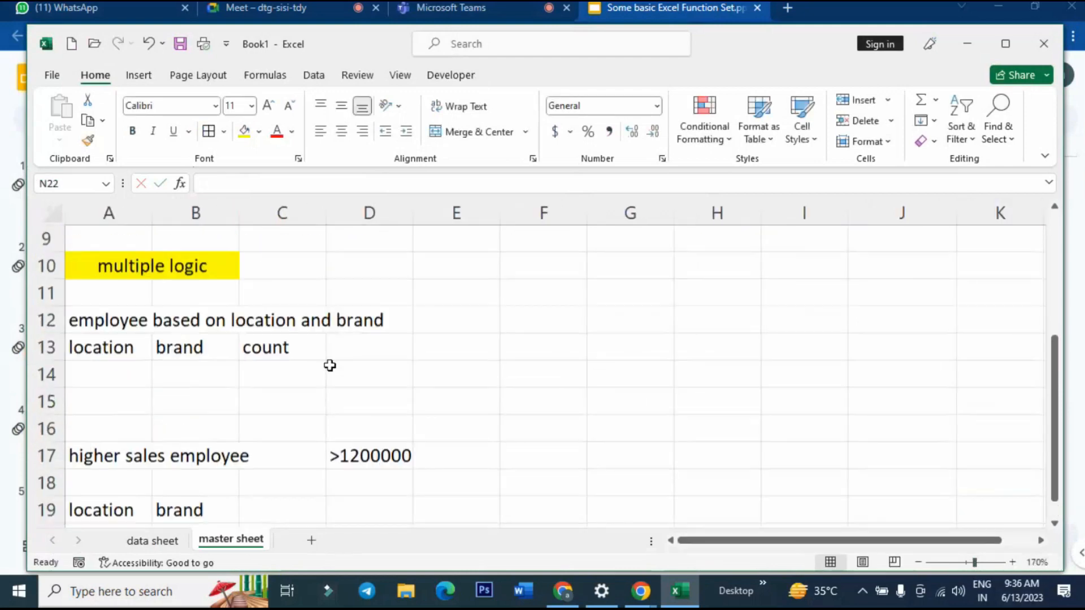
{"action": "left_click", "coordinate": [277, 377]}
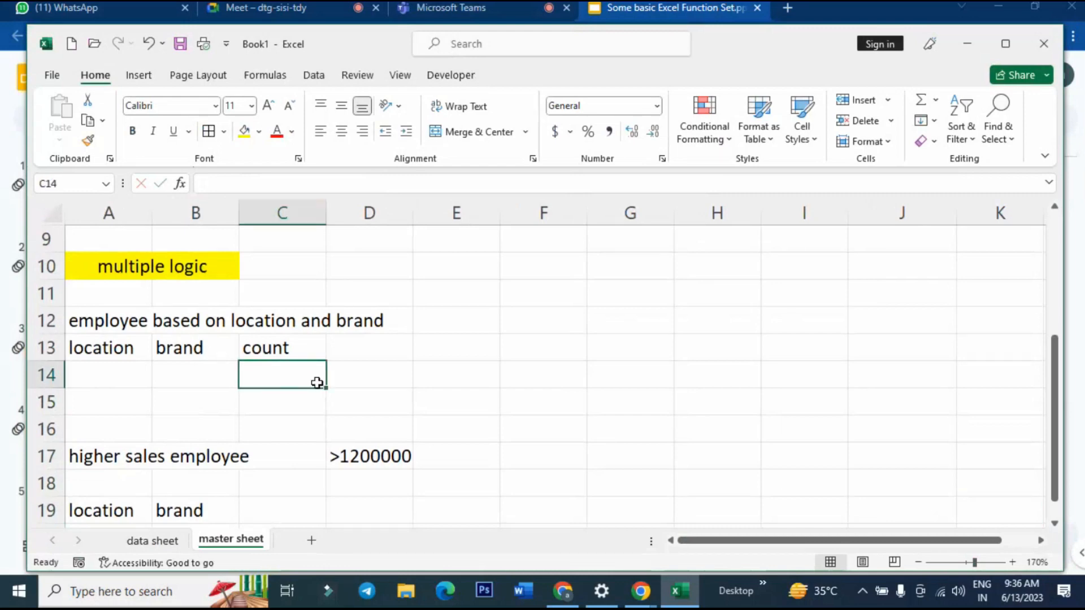
{"action": "type", "text": "=con"}
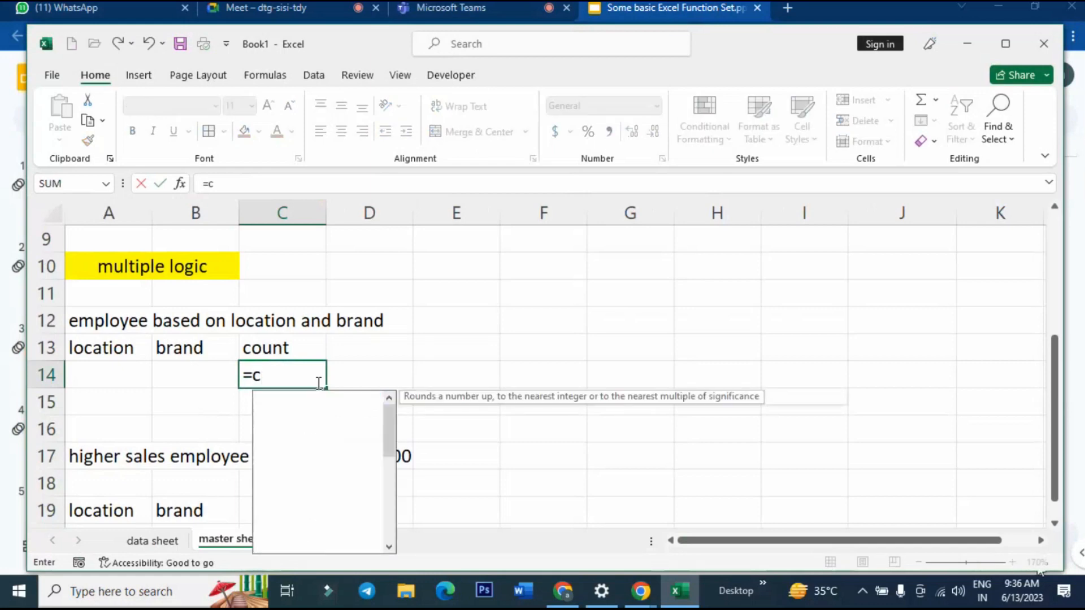
{"action": "type", "text": "u"}
{"action": "key", "text": "BackSpace"}
{"action": "key", "text": "BackSpace"}
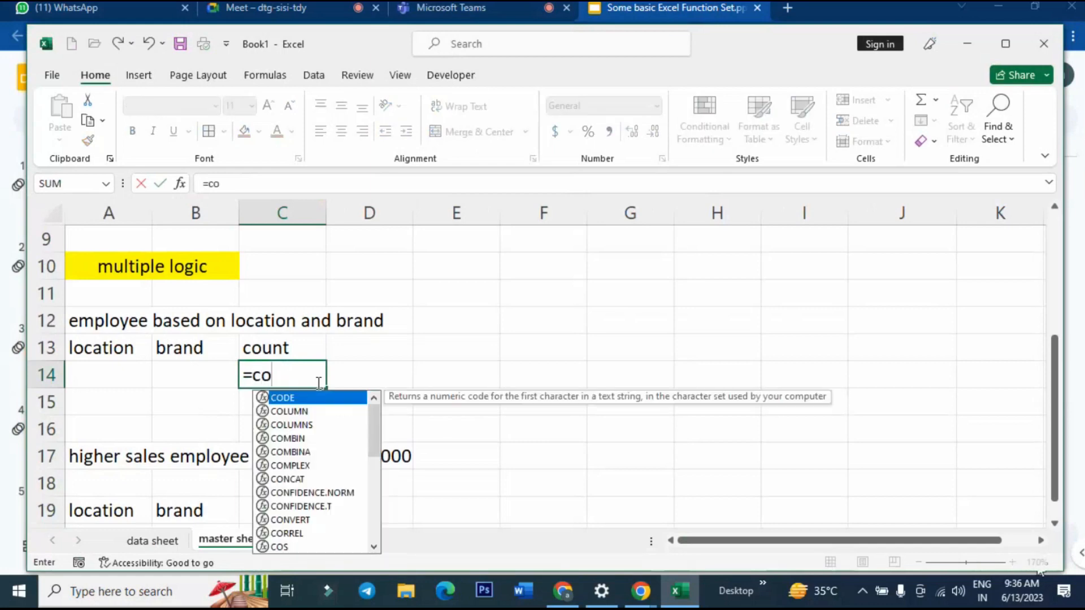
{"action": "type", "text": "un"}
{"action": "key", "text": "Down"}
{"action": "key", "text": "Down"}
{"action": "key", "text": "Down"}
{"action": "key", "text": "Down"}
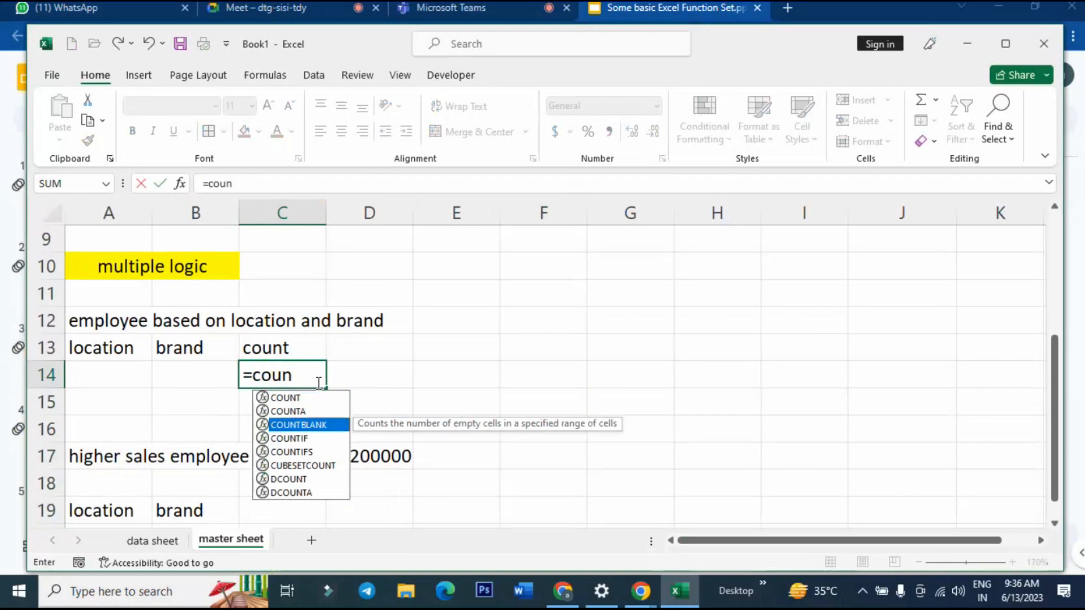
{"action": "key", "text": "Tab"}
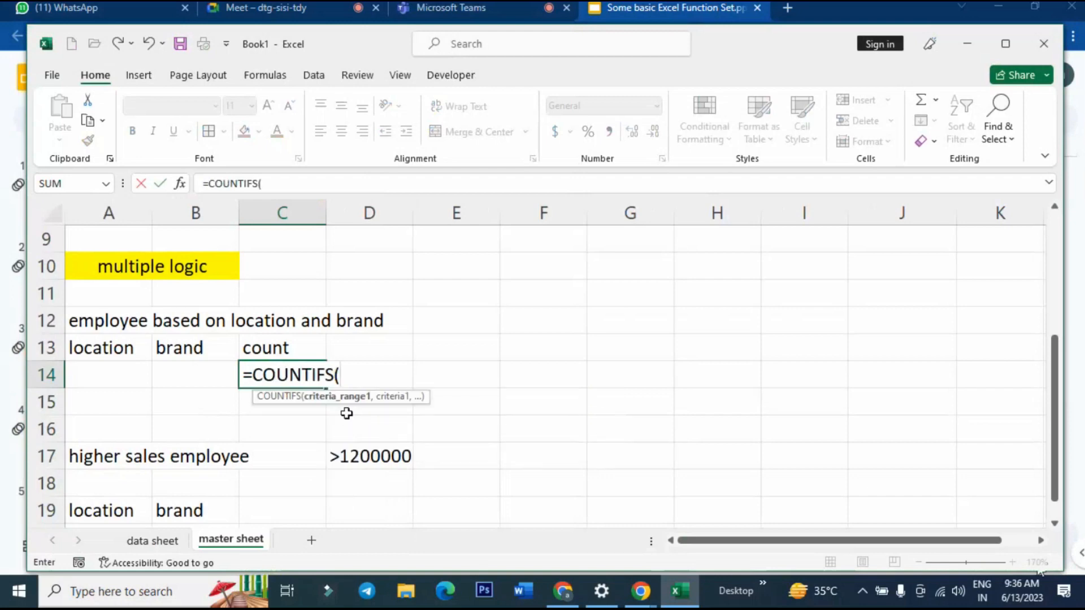
Add the data sheet's location range C3:C22 with master sheet cell A14 as the first COUNTIFS range and criterion.
{"action": "left_click", "coordinate": [158, 546]}
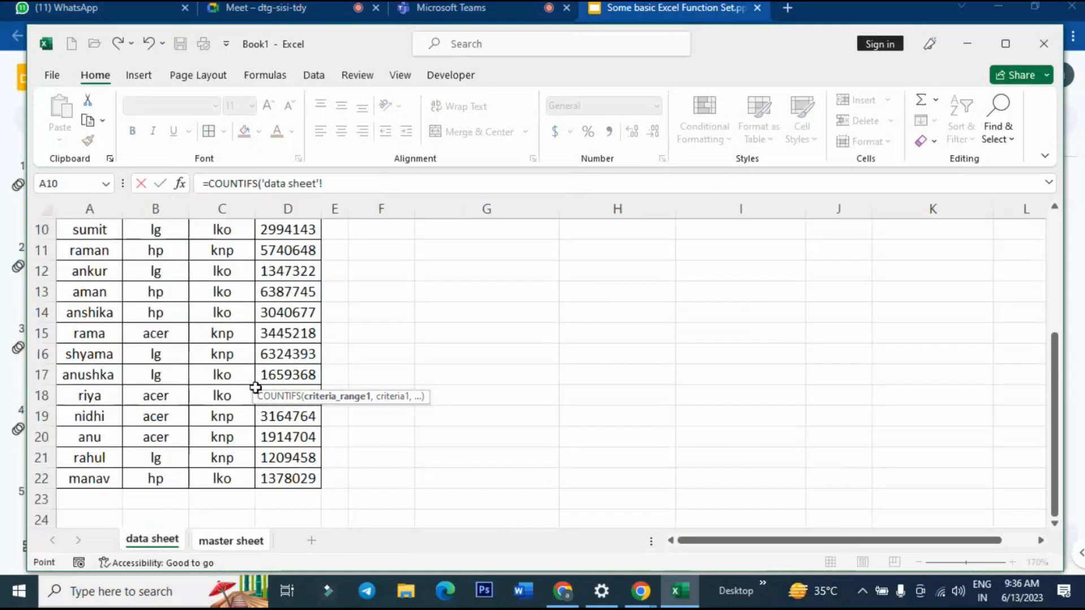
{"action": "scroll", "coordinate": [255, 387], "scroll_direction": "up", "scroll_amount": 3}
{"action": "left_click_drag", "start_coordinate": [224, 272], "coordinate": [233, 527]}
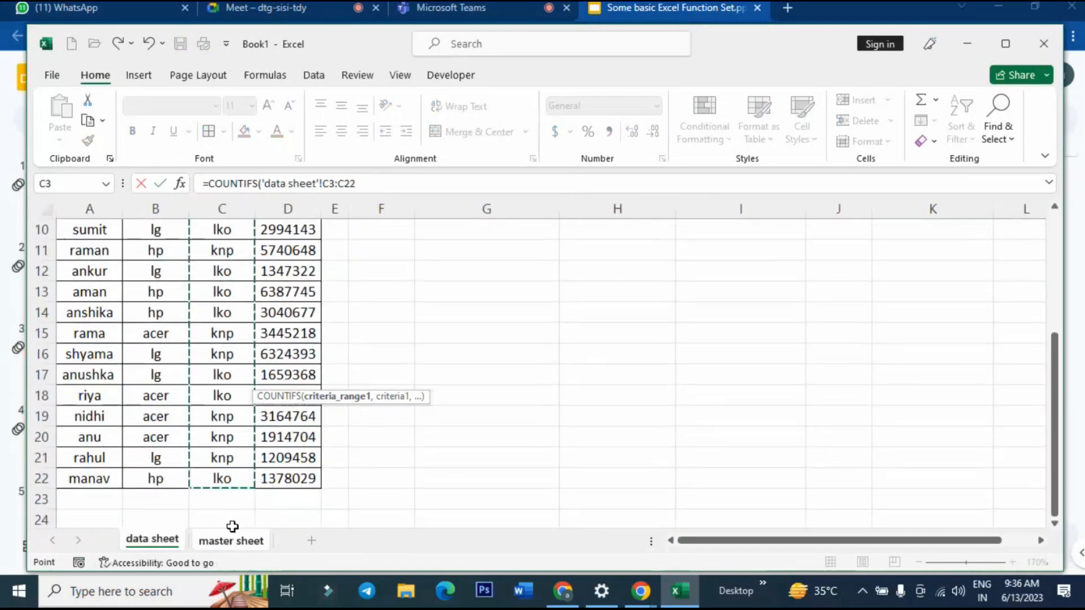
{"action": "type", "text": ","}
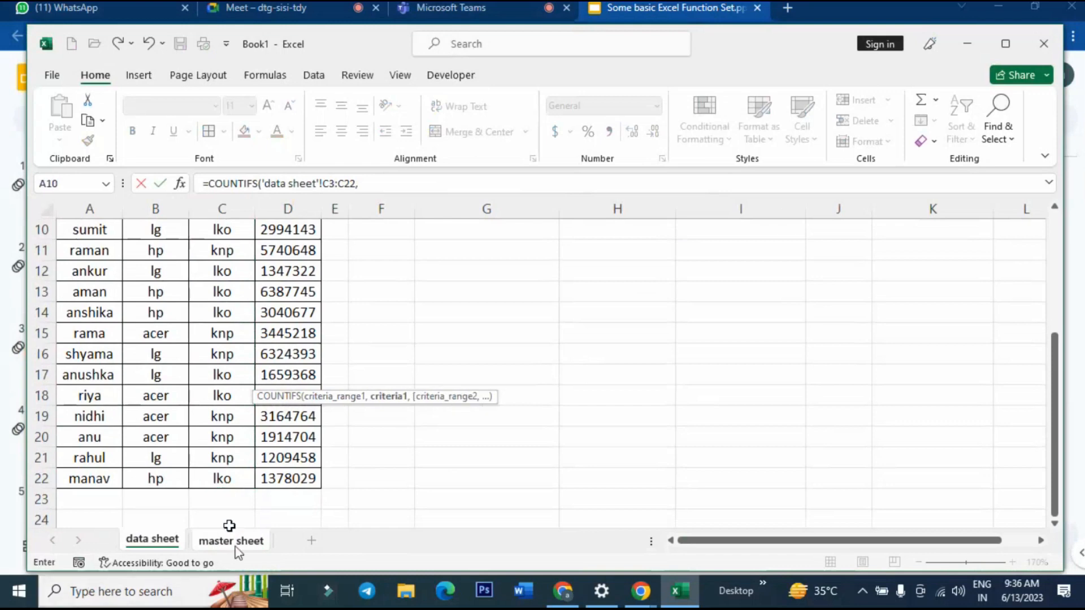
{"action": "left_click", "coordinate": [232, 543]}
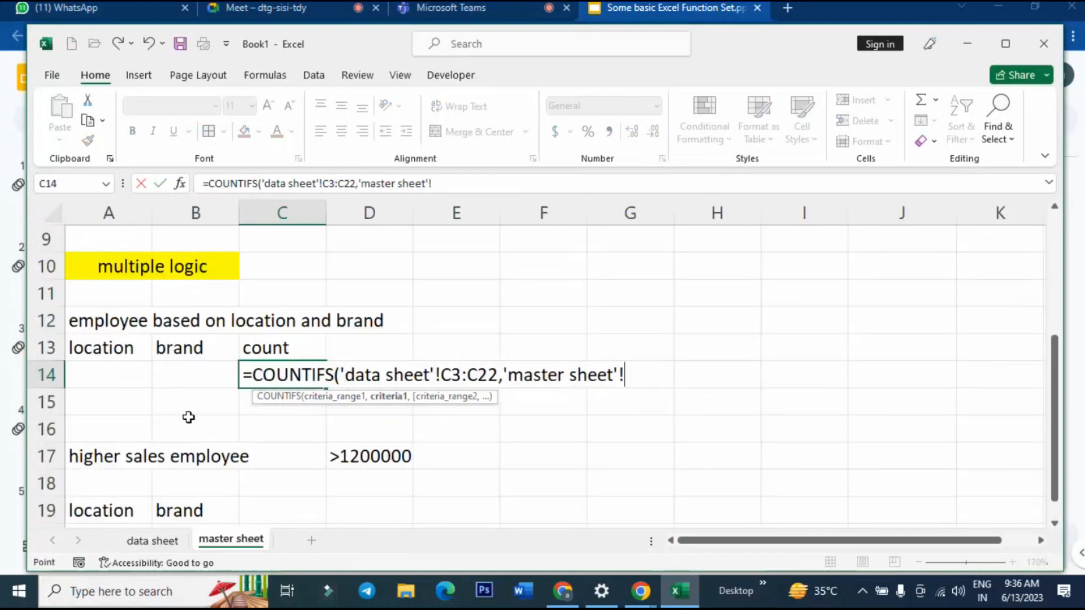
{"action": "left_click", "coordinate": [118, 381]}
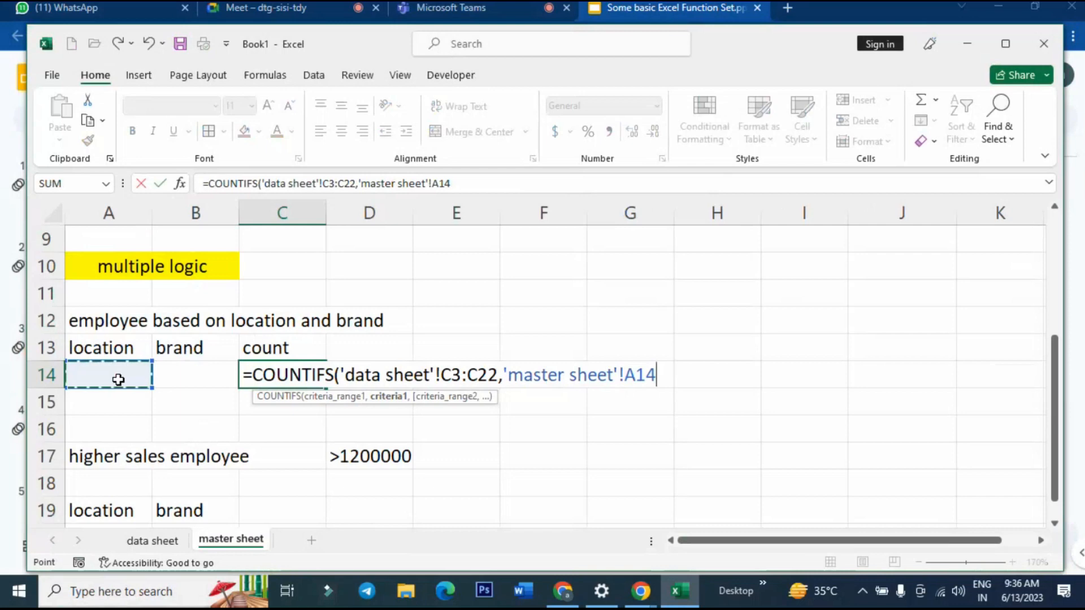
{"action": "type", "text": ","}
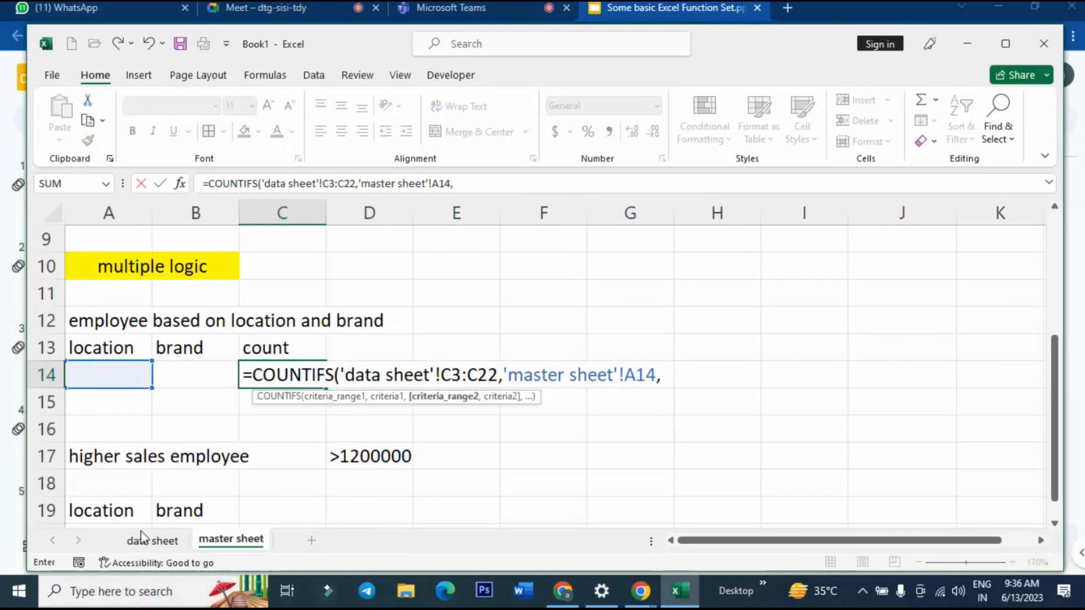
Add the data sheet's brand range B3:B22 with master sheet cell B14 as the second criterion and complete the formula.
{"action": "left_click", "coordinate": [133, 540]}
{"action": "scroll", "coordinate": [187, 287], "scroll_direction": "up", "scroll_amount": 3}
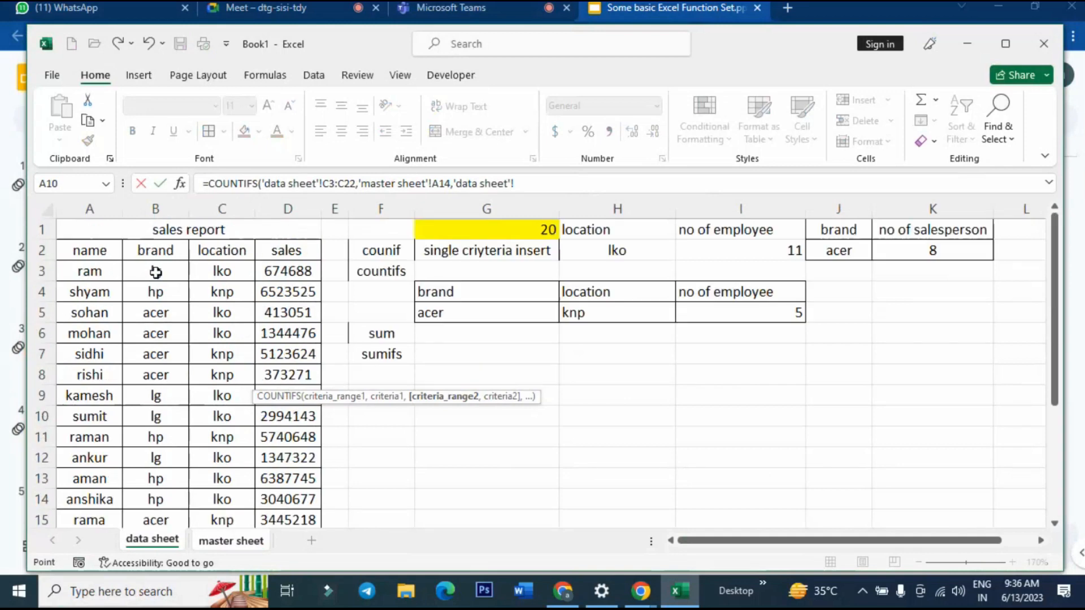
{"action": "left_click_drag", "start_coordinate": [152, 272], "coordinate": [153, 477]}
{"action": "type", "text": ","}
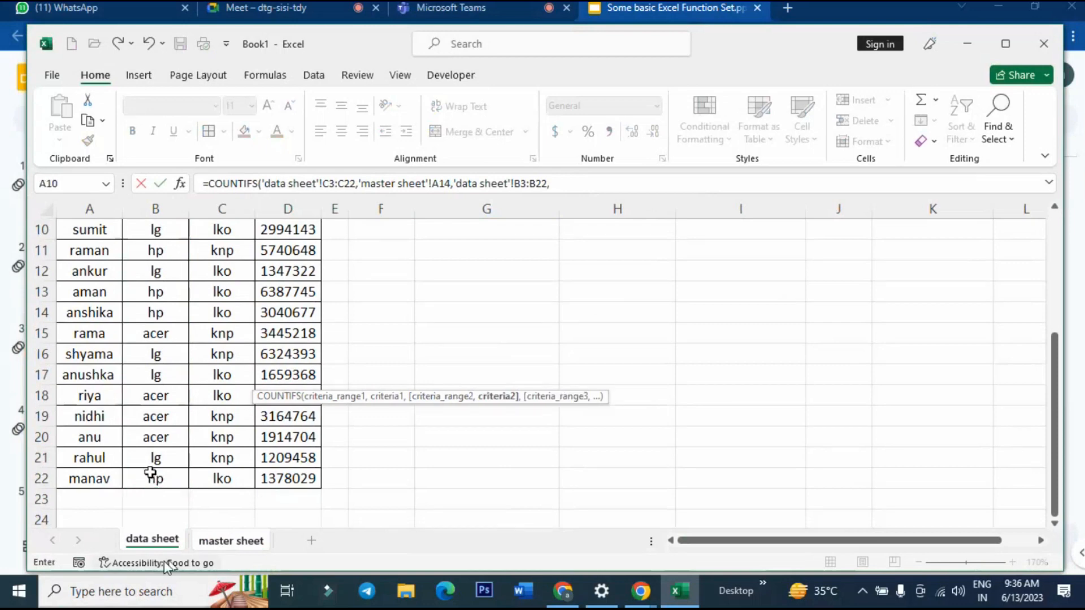
{"action": "left_click", "coordinate": [201, 545]}
{"action": "left_click", "coordinate": [199, 366]}
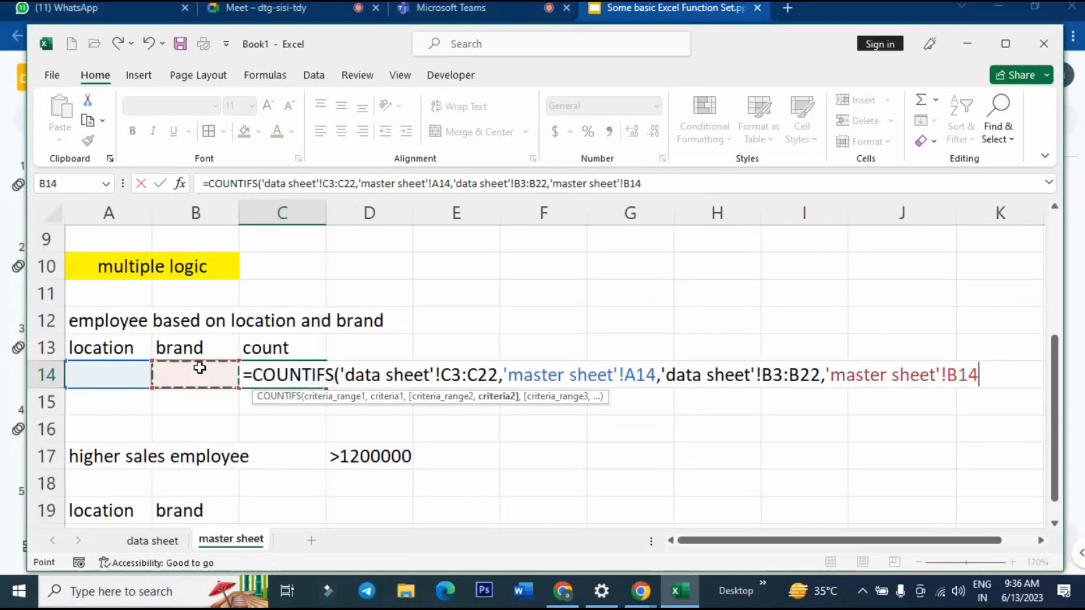
{"action": "key", "text": "Return"}
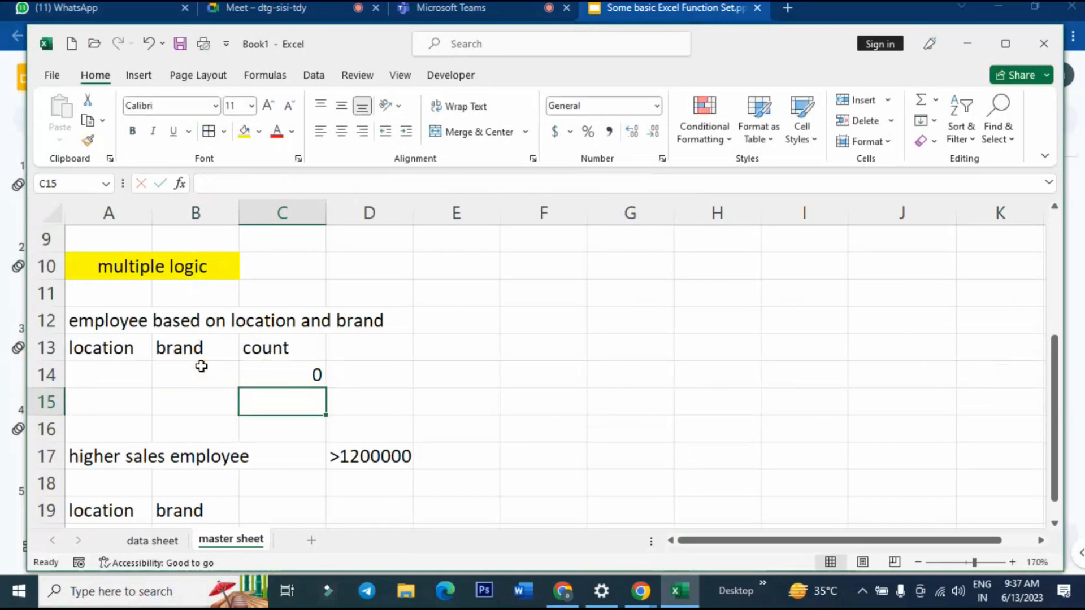
Enter "lg" as the brand in B14 and "knp" as the location in A14.
{"action": "left_click", "coordinate": [201, 367]}
{"action": "type", "text": "lg"}
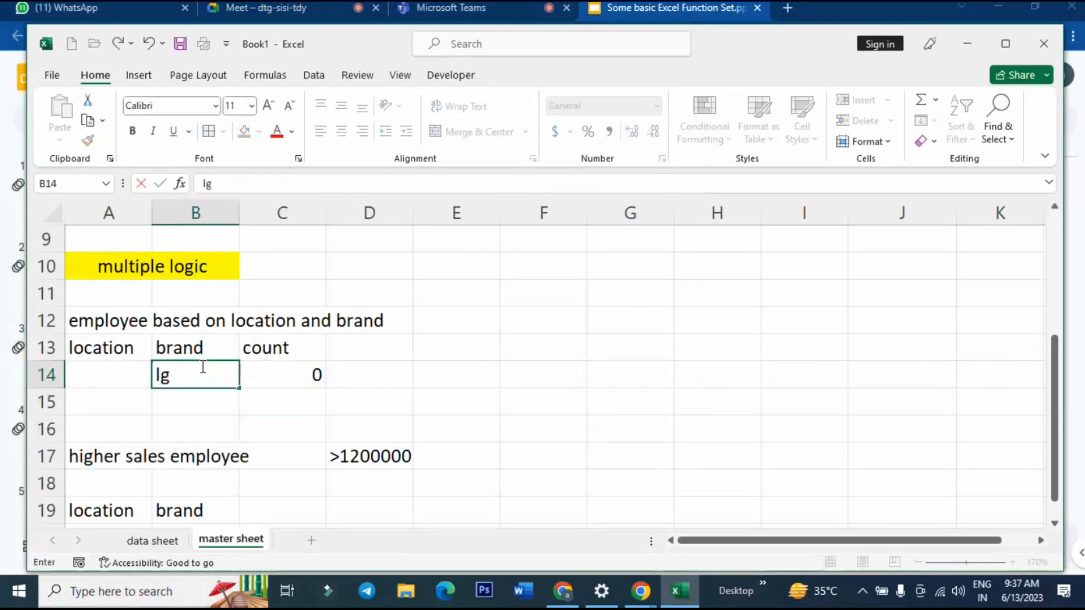
{"action": "key", "text": "Left"}
{"action": "type", "text": "knp"}
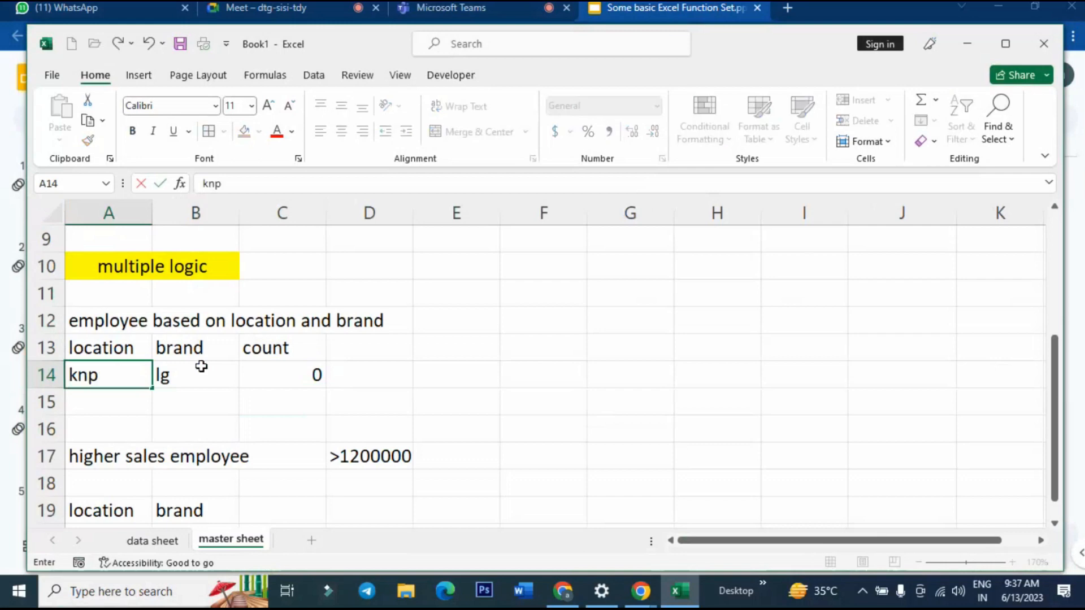
{"action": "key", "text": "Return"}
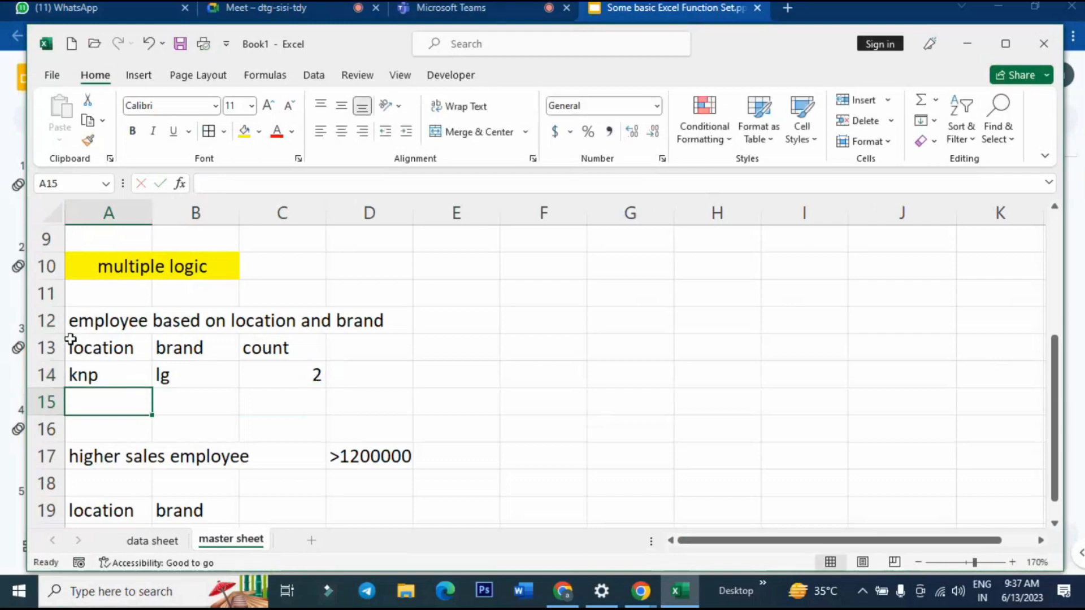
Merge and center the "employee based on location and brand" heading across A12:D12.
{"action": "key", "text": "Up"}
{"action": "key", "text": "Up"}
{"action": "key", "text": "Up"}
{"action": "key", "text": "Up"}
{"action": "left_click_drag", "start_coordinate": [121, 317], "coordinate": [384, 319]}
{"action": "left_click", "coordinate": [487, 134]}
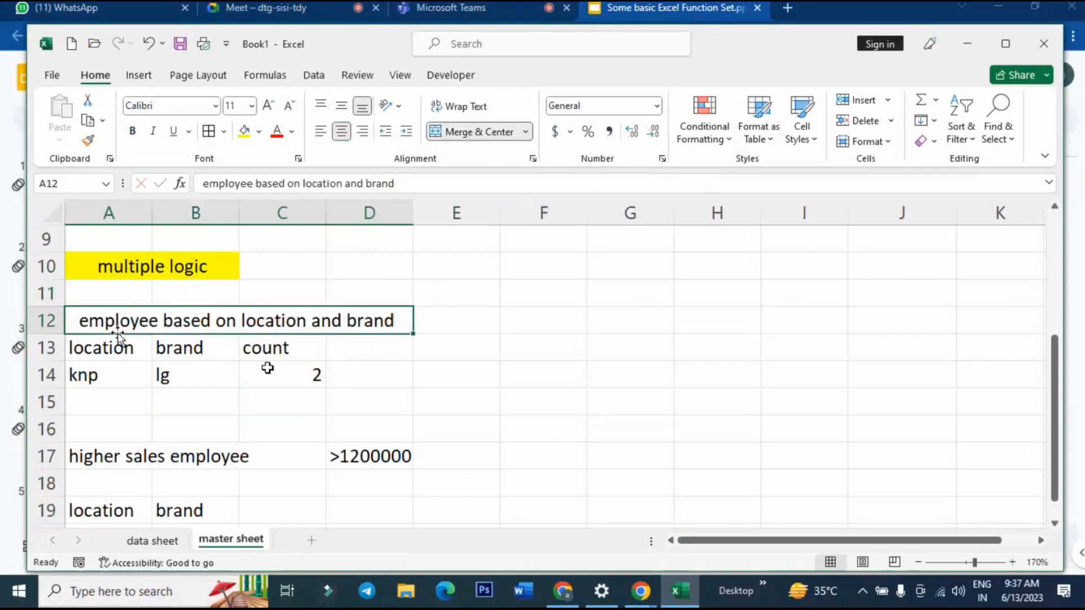
Apply borders to all cells of the location, brand and count table in A13:C14.
{"action": "left_click_drag", "start_coordinate": [118, 337], "coordinate": [310, 375]}
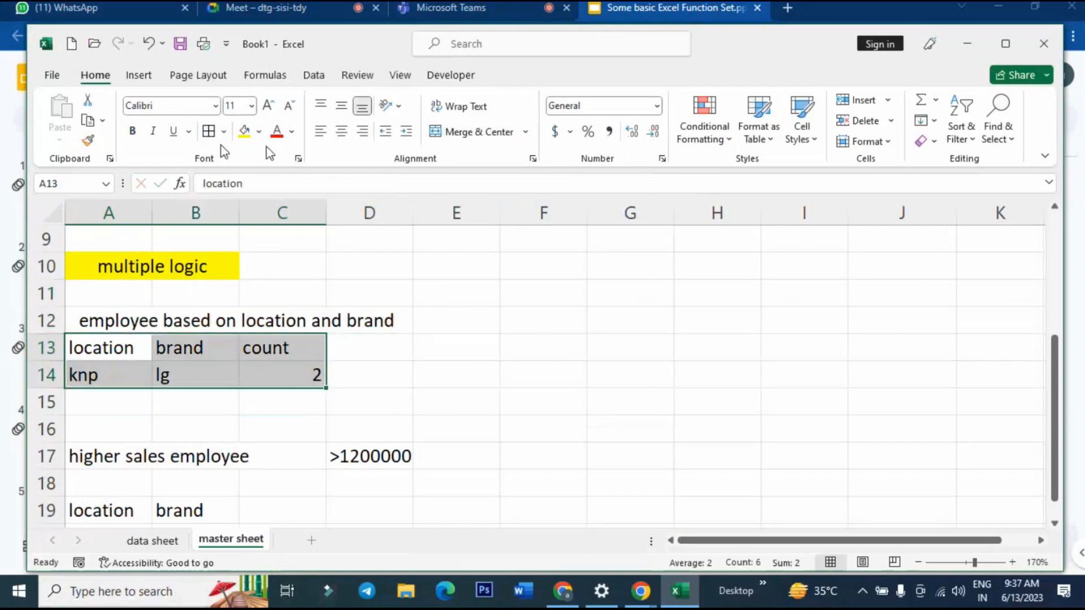
{"action": "scroll", "coordinate": [201, 355], "scroll_direction": "down", "scroll_amount": 3}
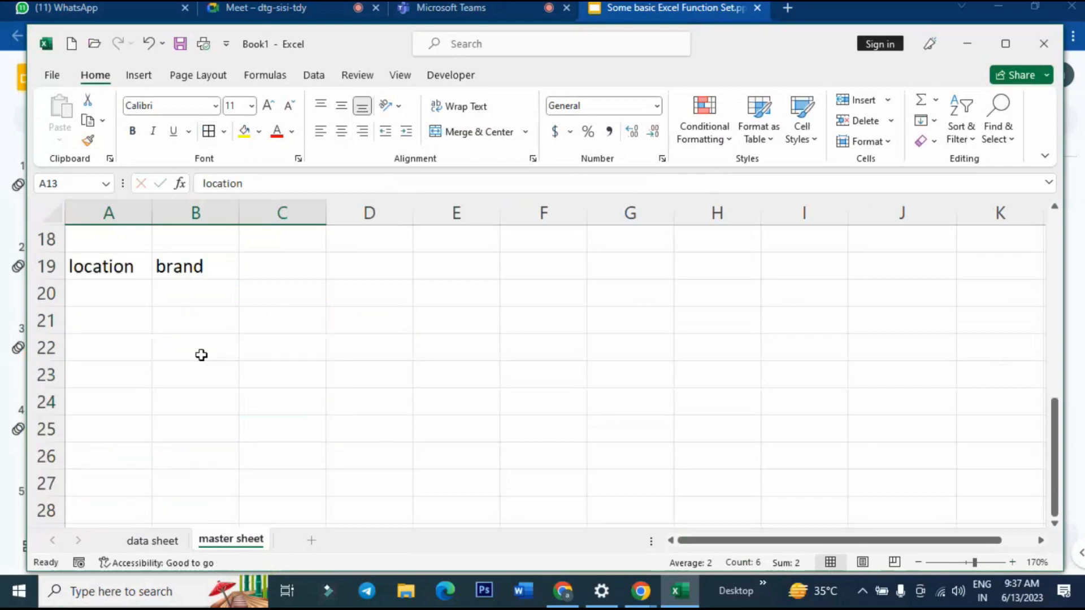
{"action": "scroll", "coordinate": [202, 355], "scroll_direction": "up", "scroll_amount": 4}
{"action": "left_click", "coordinate": [211, 472]}
Add the column heading "count" in C19 beside the location and brand headings under "higher sales employee".
{"action": "scroll", "coordinate": [220, 461], "scroll_direction": "down", "scroll_amount": 1}
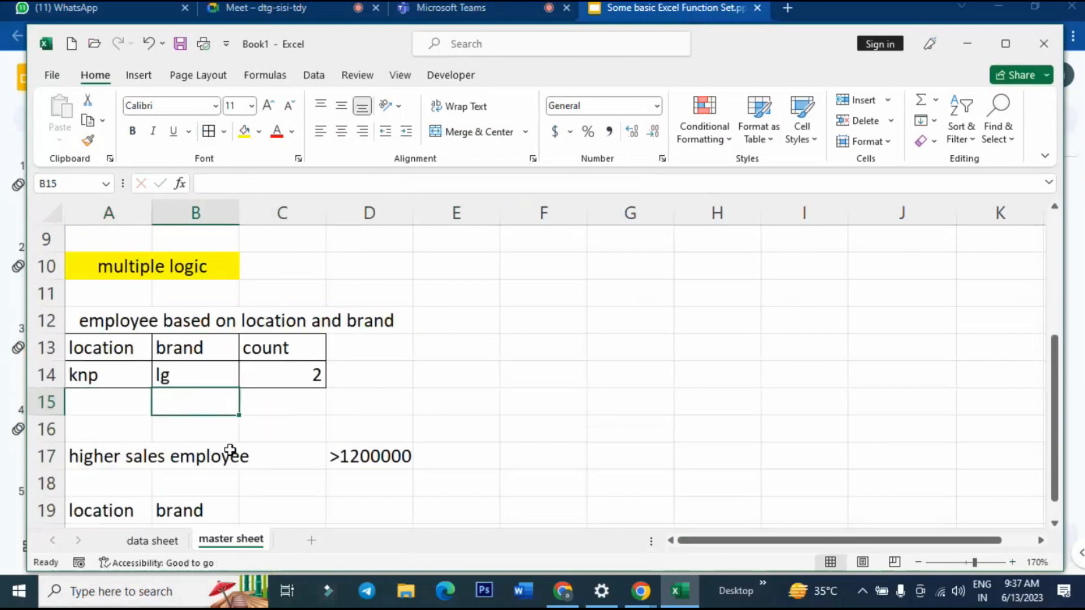
{"action": "left_click_drag", "start_coordinate": [367, 457], "coordinate": [315, 492]}
{"action": "left_click", "coordinate": [290, 500]}
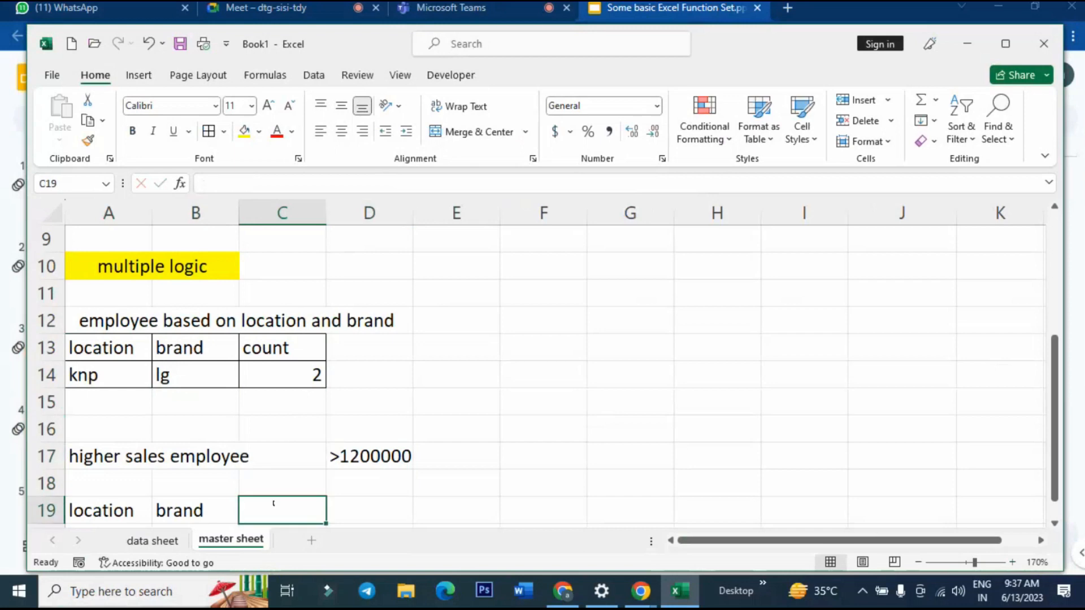
{"action": "scroll", "coordinate": [289, 497], "scroll_direction": "down", "scroll_amount": 1}
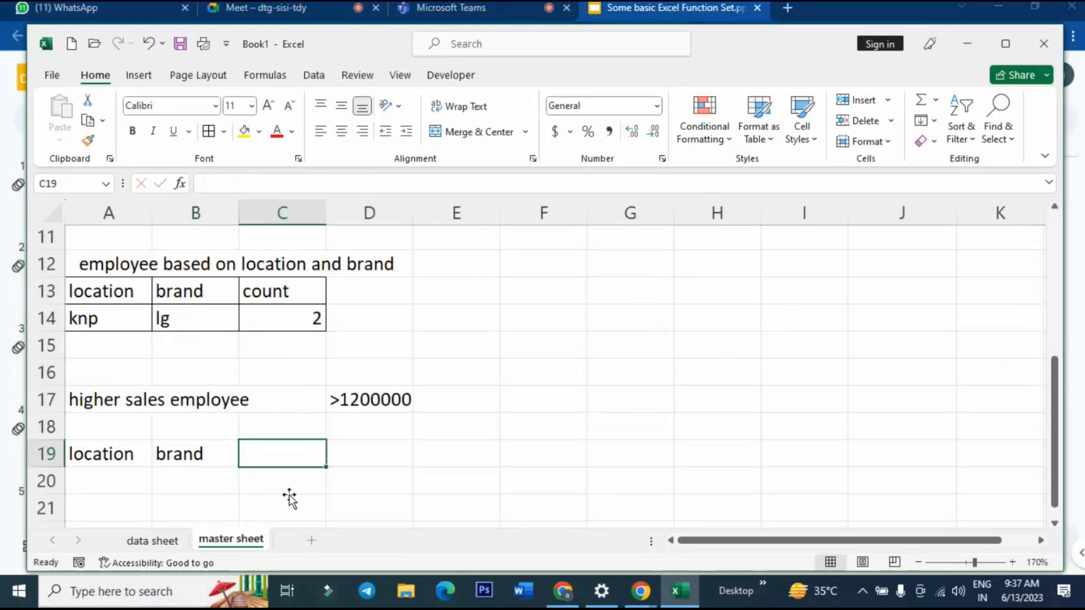
{"action": "scroll", "coordinate": [290, 498], "scroll_direction": "down", "scroll_amount": 1}
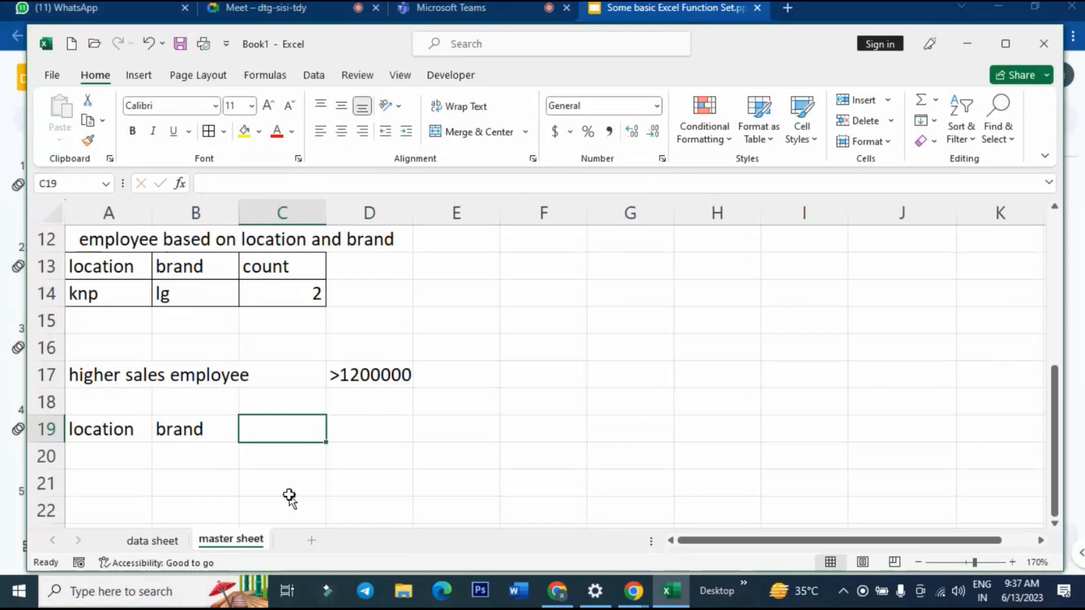
{"action": "type", "text": "count"}
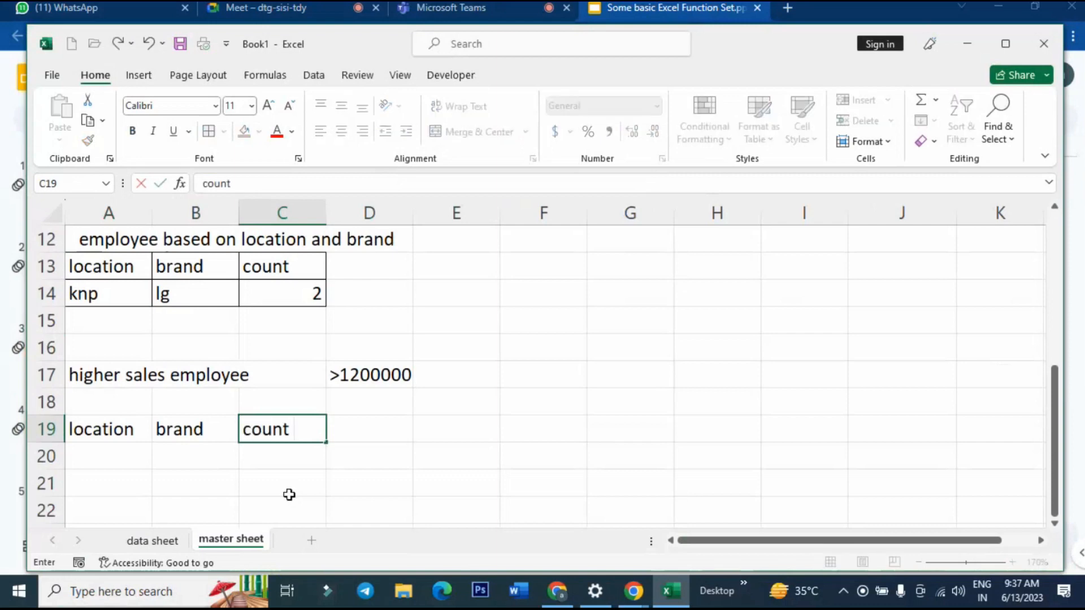
{"action": "key", "text": "Return"}
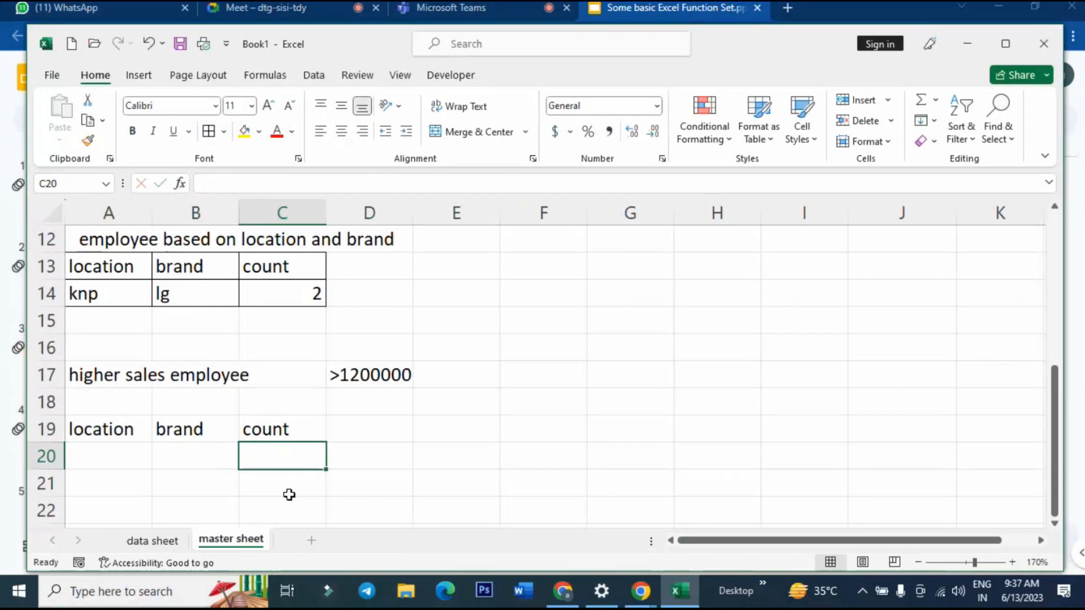
Begin a COUNTIFS formula in C20 below the new count heading.
{"action": "type", "text": "="}
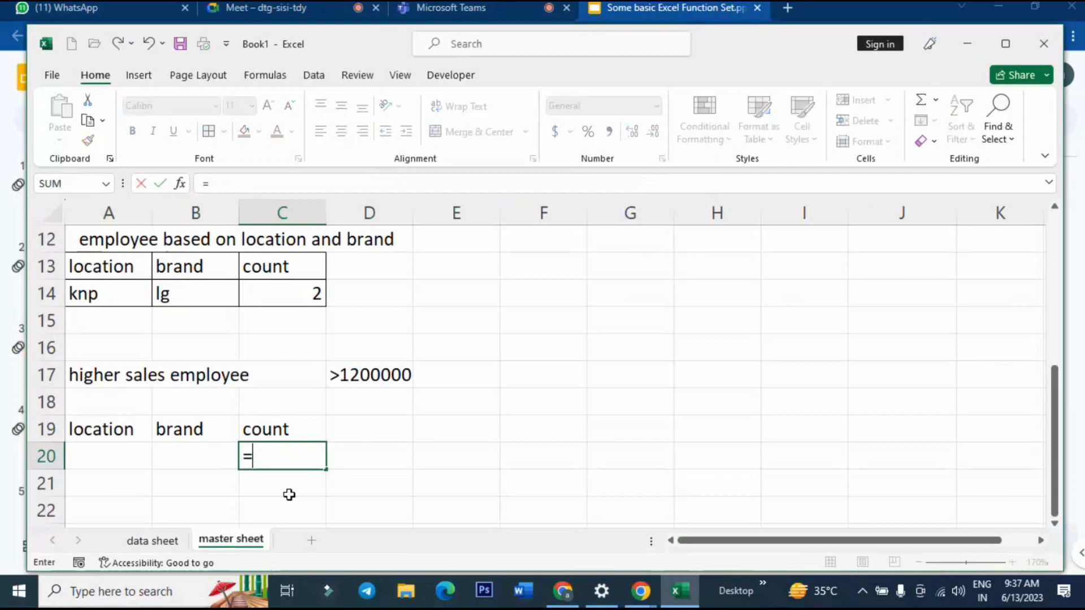
{"action": "type", "text": "count"}
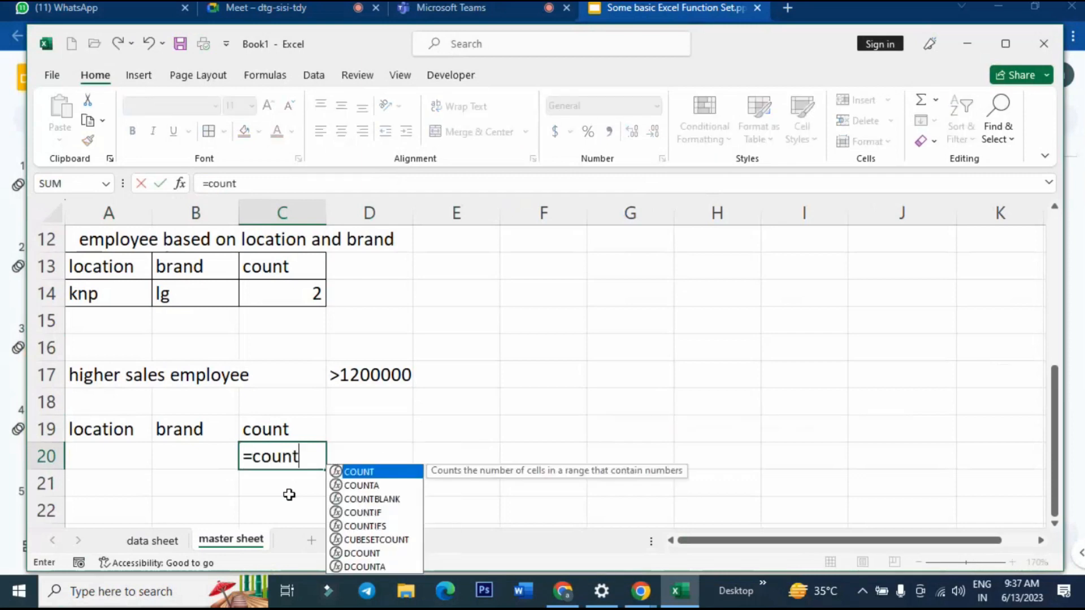
{"action": "type", "text": "ifs"}
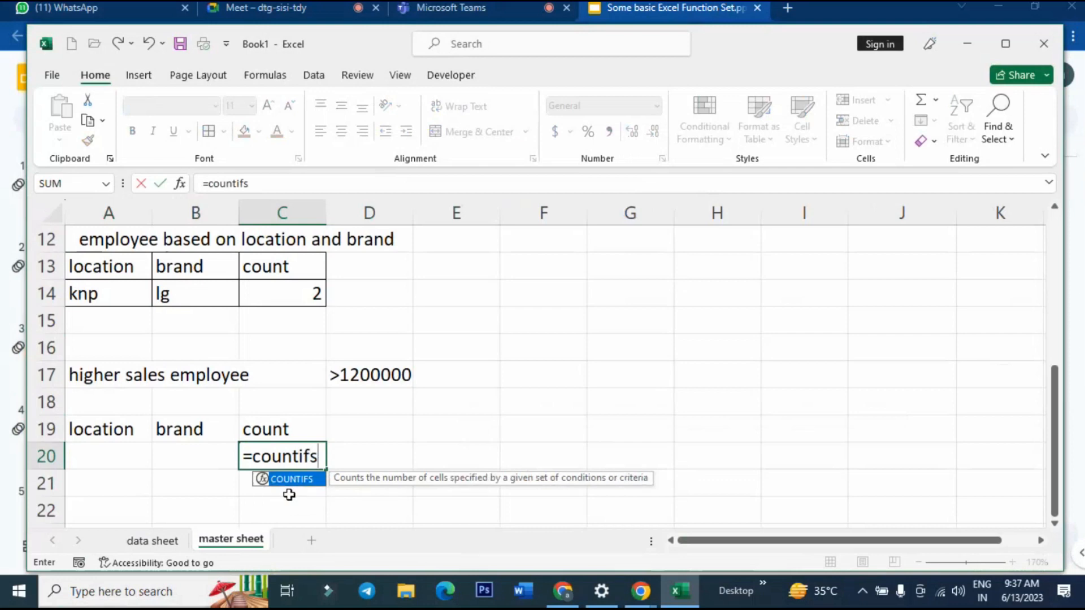
{"action": "type", "text": "("}
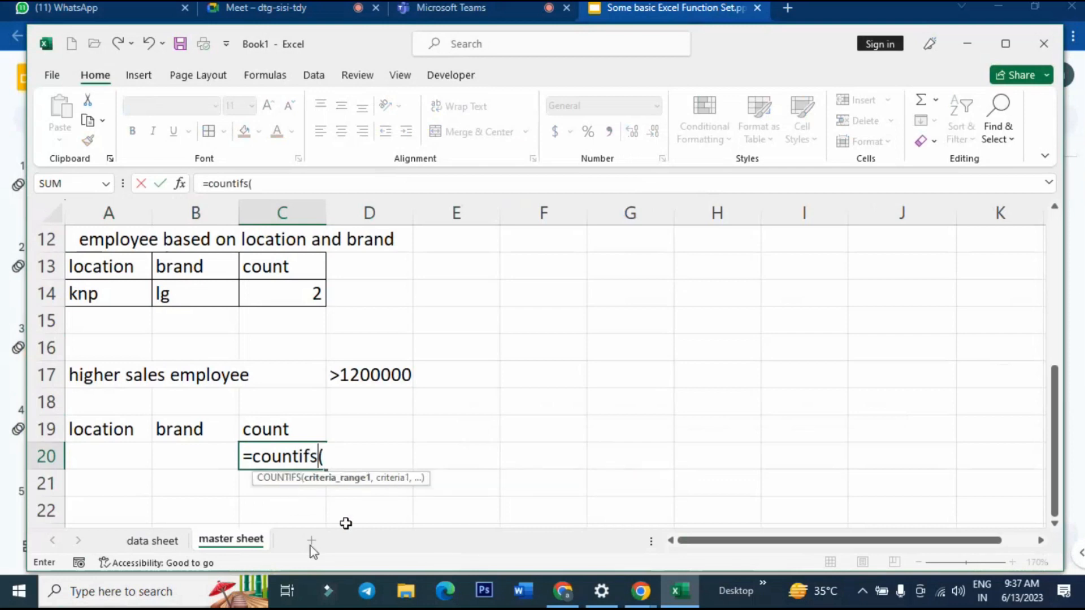
Give the COUNTIFS formula in C20 its first pair: range C3:C22 on the data sheet, criterion A20 on the master sheet.
{"action": "left_click", "coordinate": [152, 539]}
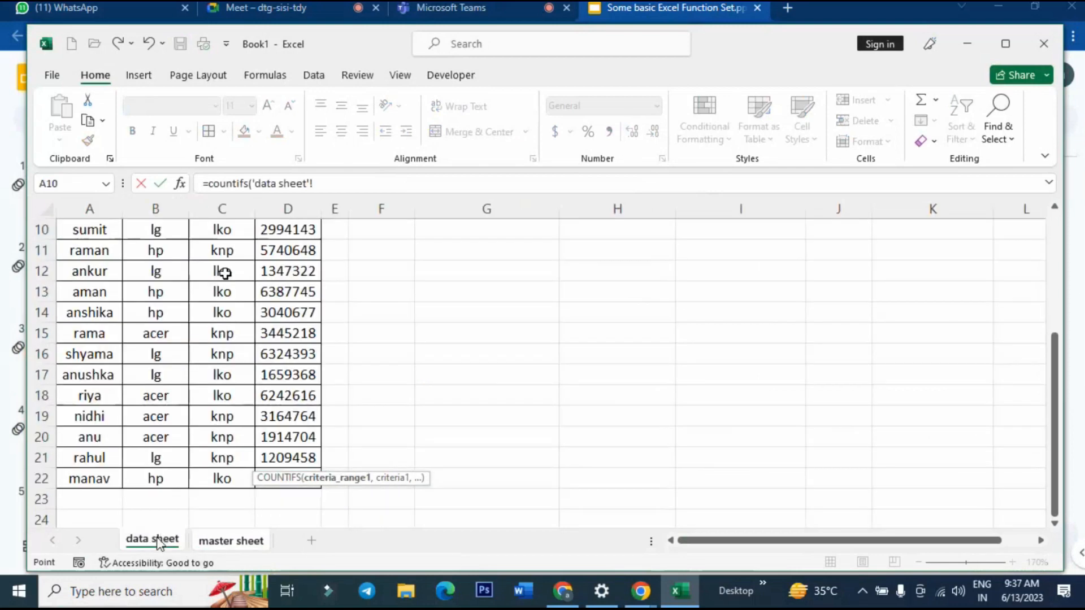
{"action": "scroll", "coordinate": [225, 273], "scroll_direction": "up", "scroll_amount": 3}
{"action": "left_click_drag", "start_coordinate": [221, 269], "coordinate": [222, 502]}
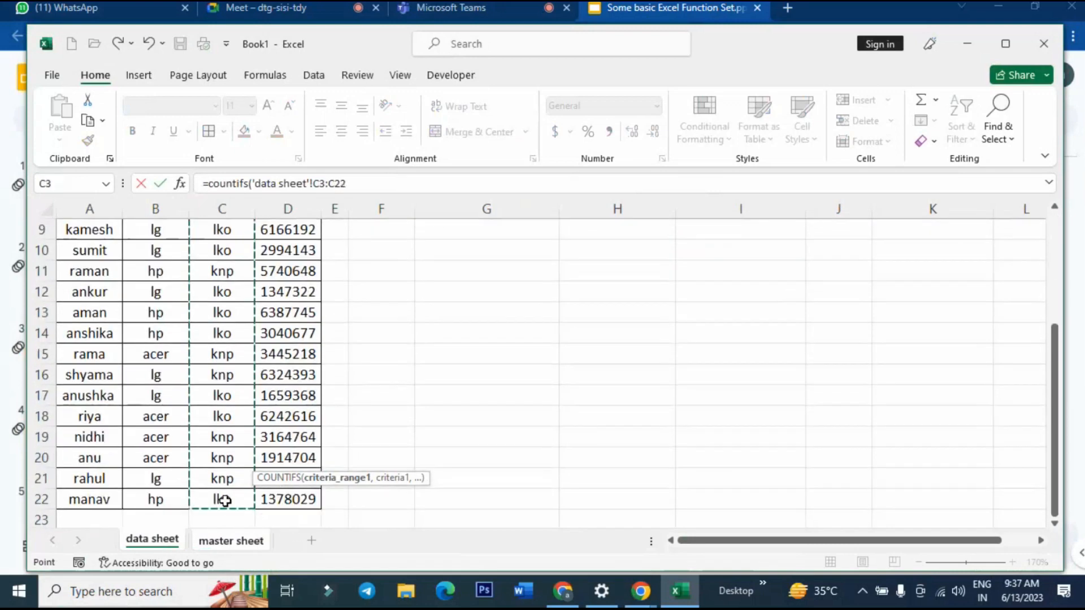
{"action": "type", "text": ","}
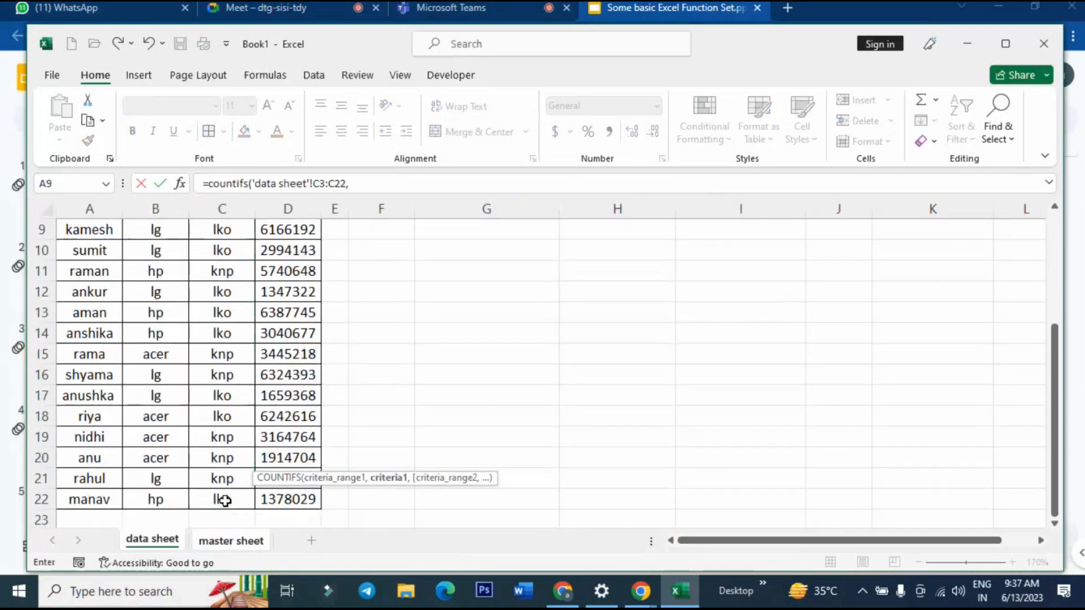
{"action": "left_click", "coordinate": [247, 542]}
{"action": "left_click", "coordinate": [117, 456]}
{"action": "type", "text": ","}
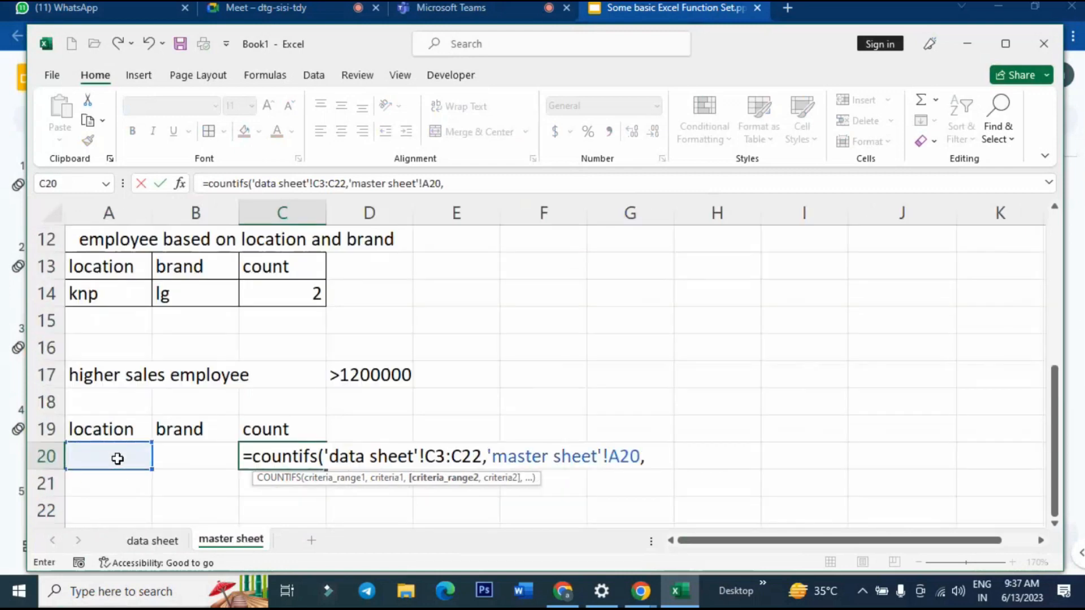
Add the second COUNTIFS pair: brand range B3:B22 on the data sheet with criterion B20 on the master sheet.
{"action": "left_click", "coordinate": [152, 541]}
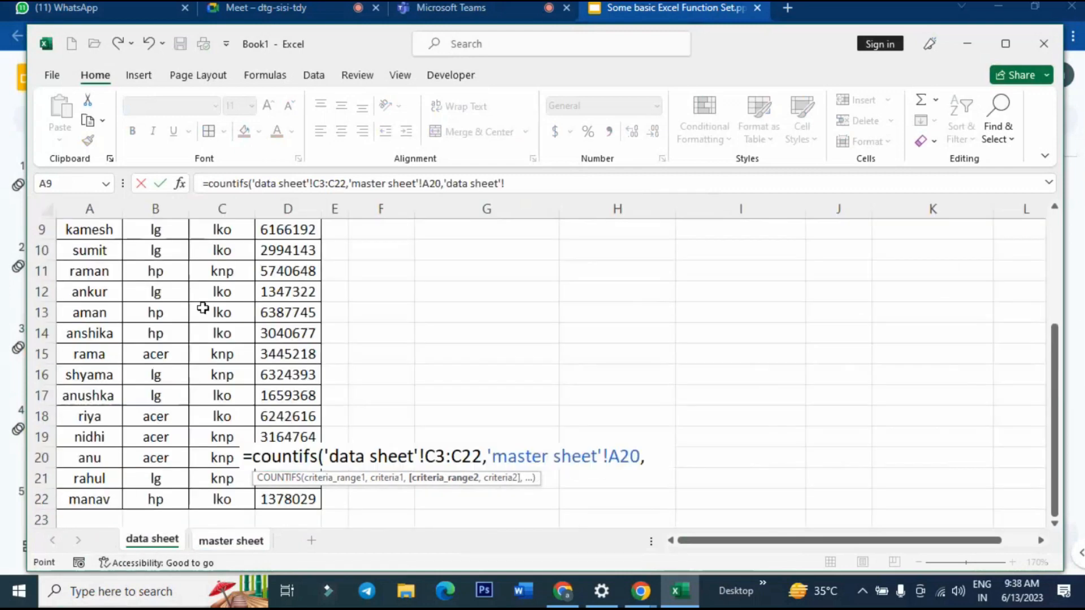
{"action": "scroll", "coordinate": [202, 307], "scroll_direction": "up", "scroll_amount": 3}
{"action": "left_click_drag", "start_coordinate": [156, 269], "coordinate": [161, 532]}
{"action": "type", "text": ","}
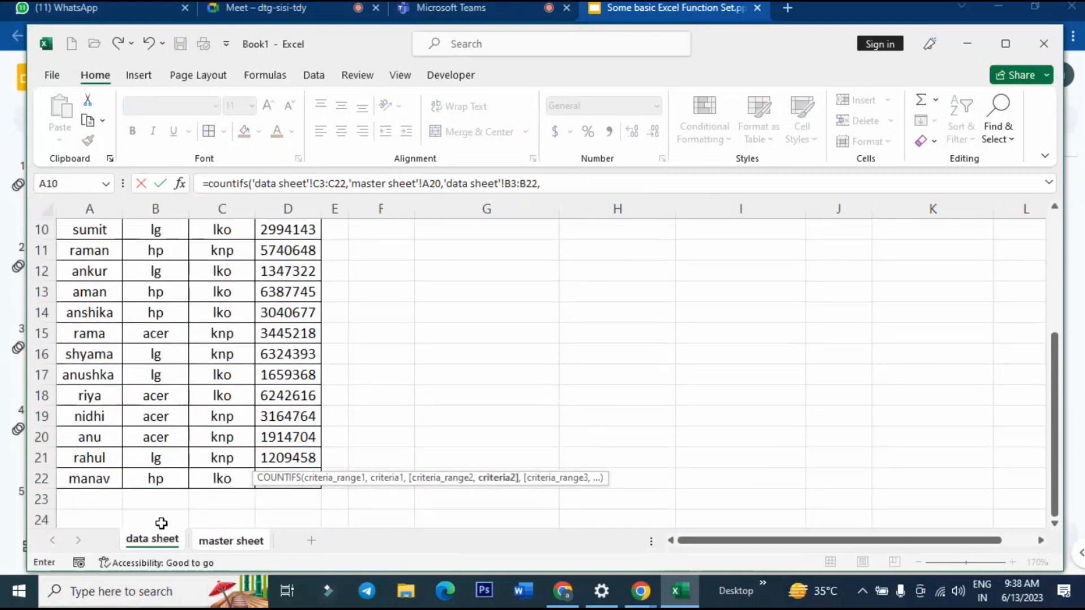
{"action": "left_click", "coordinate": [192, 540]}
{"action": "left_click", "coordinate": [202, 457]}
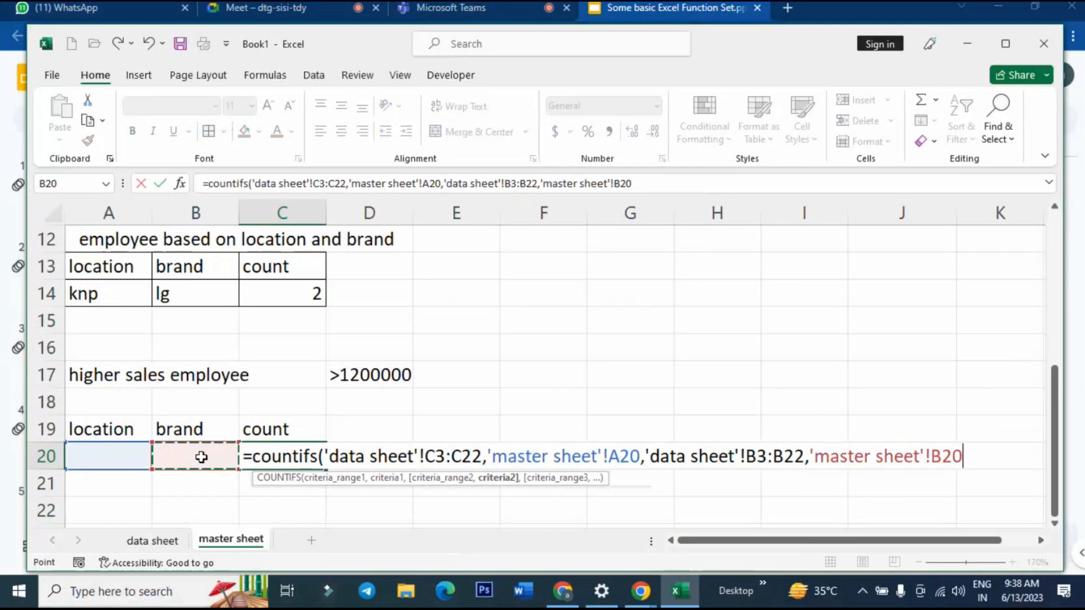
Add sales range D3:D22 on the data sheet with criterion ">1200000" as the third pair and complete the COUNTIFS formula.
{"action": "type", "text": ","}
{"action": "left_click", "coordinate": [150, 540]}
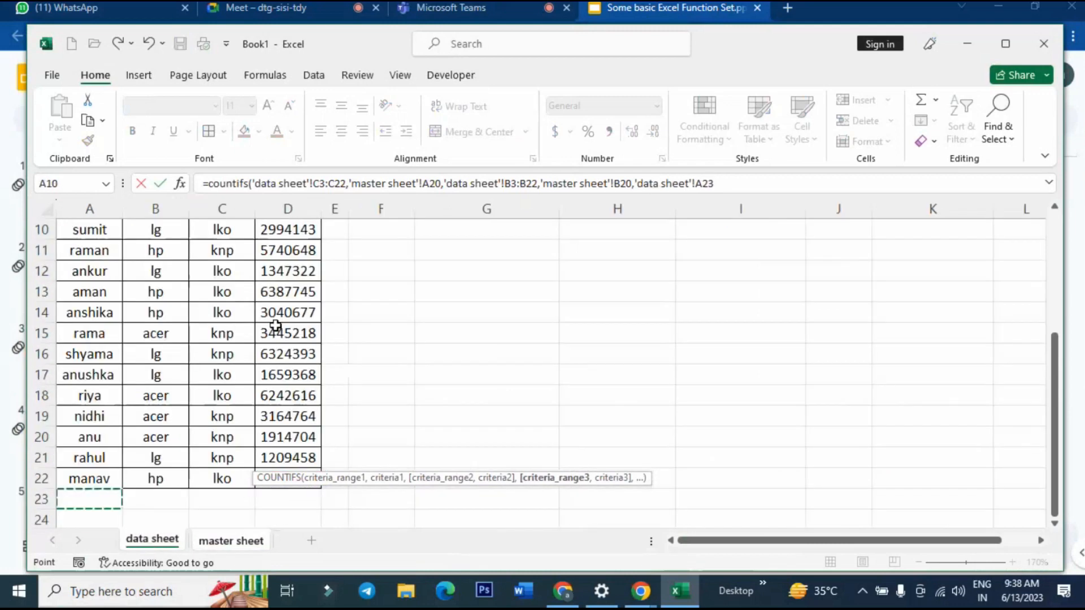
{"action": "scroll", "coordinate": [276, 325], "scroll_direction": "up", "scroll_amount": 3}
{"action": "left_click_drag", "start_coordinate": [282, 265], "coordinate": [288, 478]}
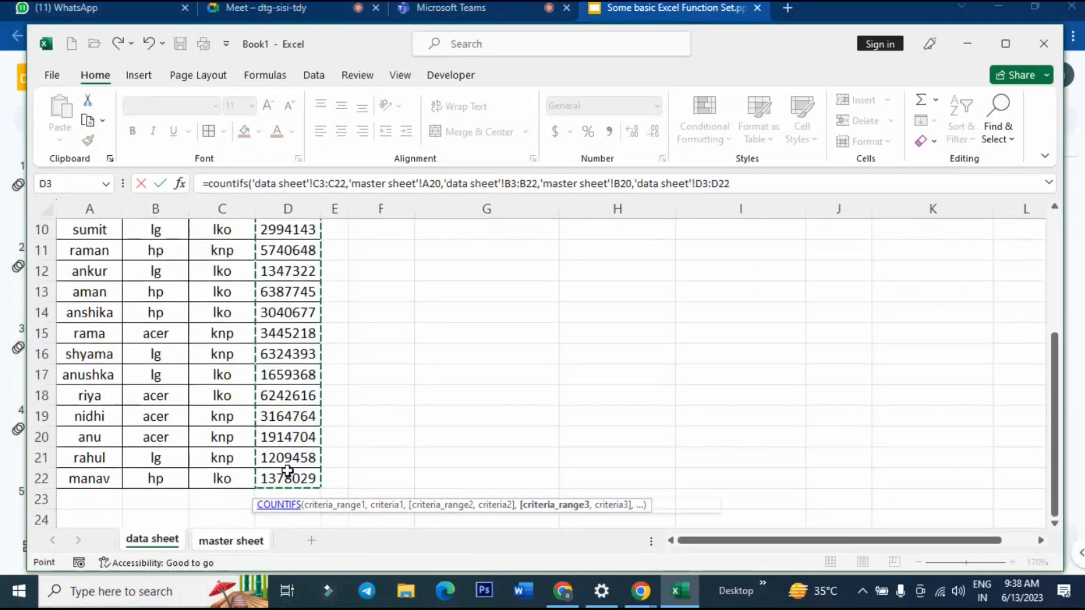
{"action": "type", "text": ",\">"}
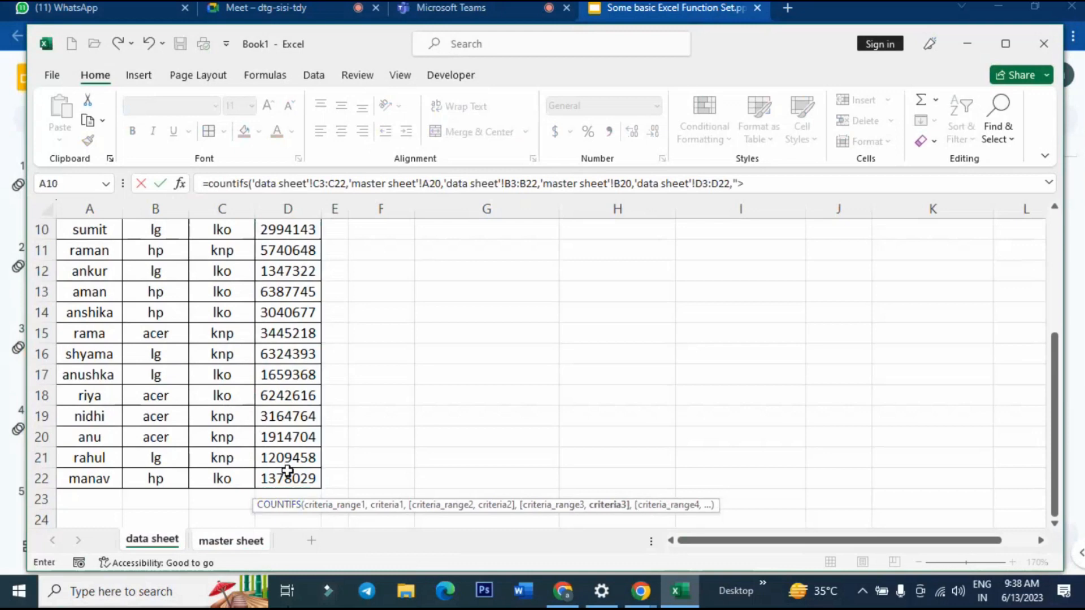
{"action": "type", "text": "1200000\")"}
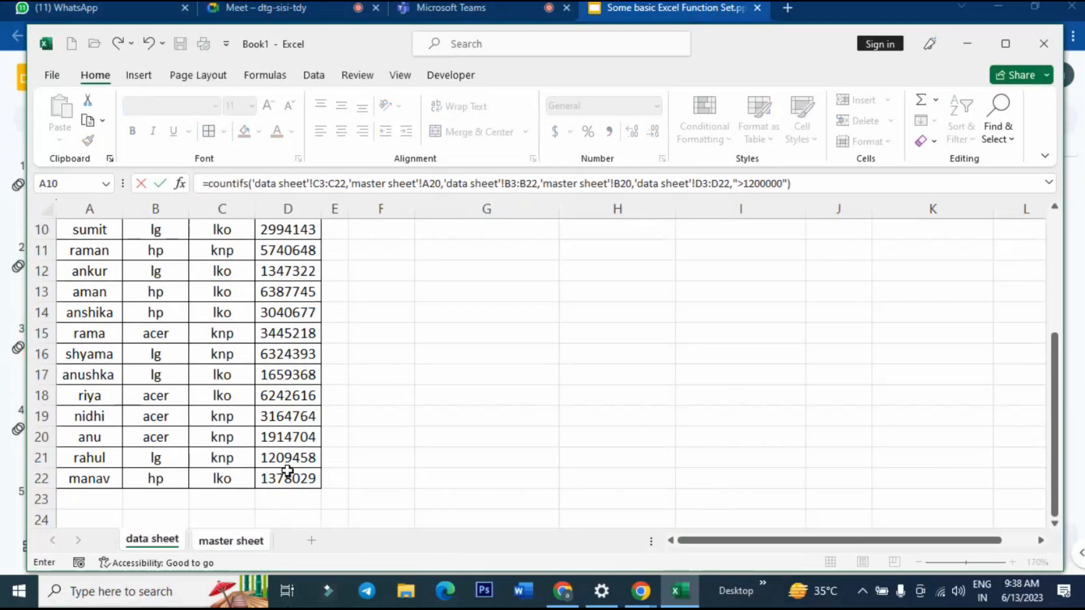
{"action": "key", "text": "Return"}
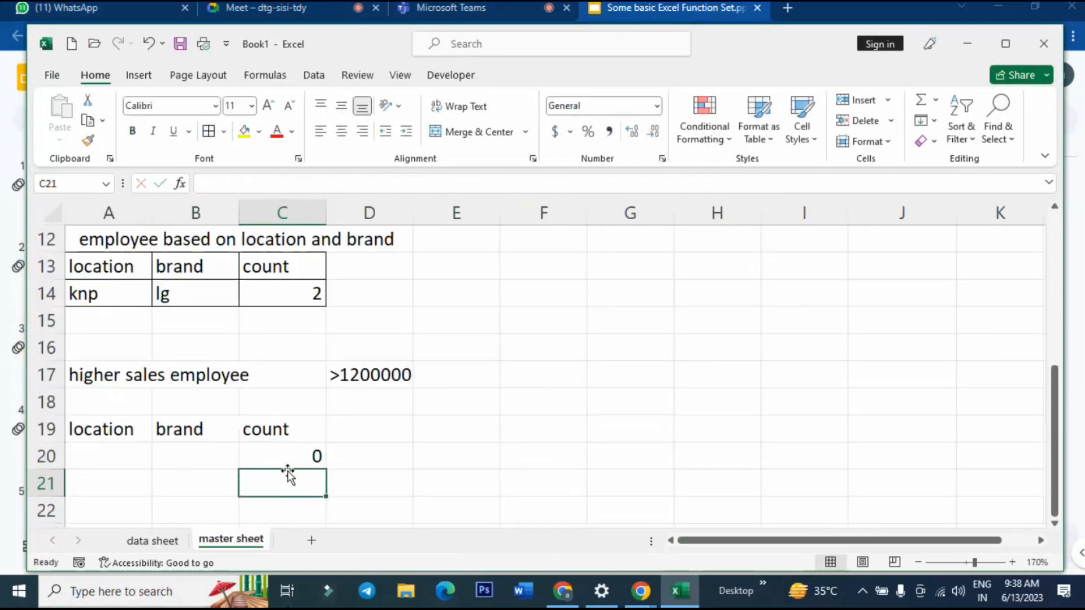
Enter lko as the location in A20 and hp as the brand in B20.
{"action": "left_click", "coordinate": [135, 456]}
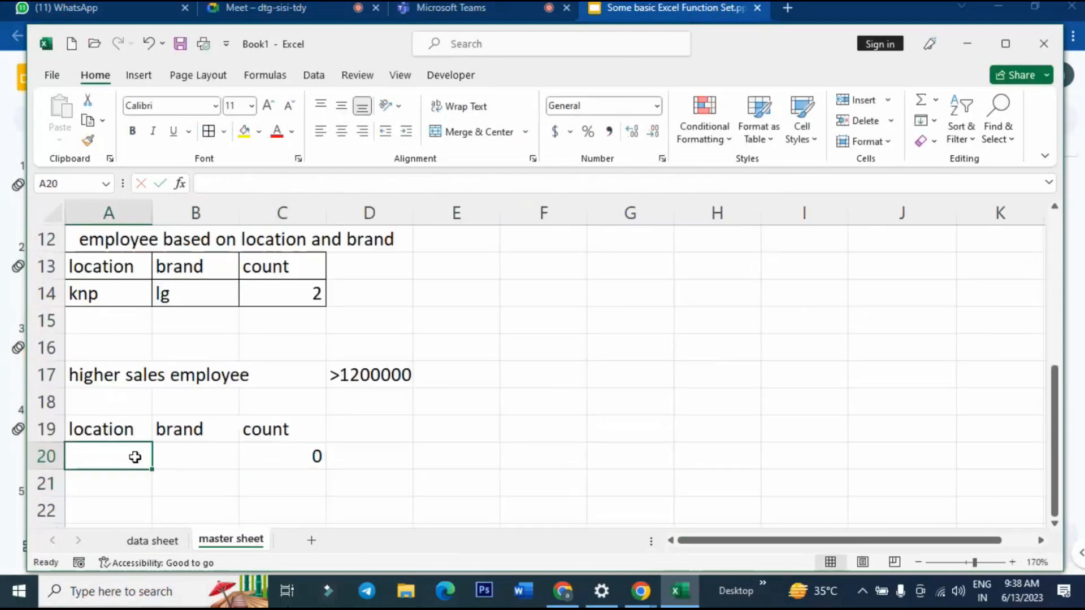
{"action": "type", "text": "lko"}
{"action": "key", "text": "Tab"}
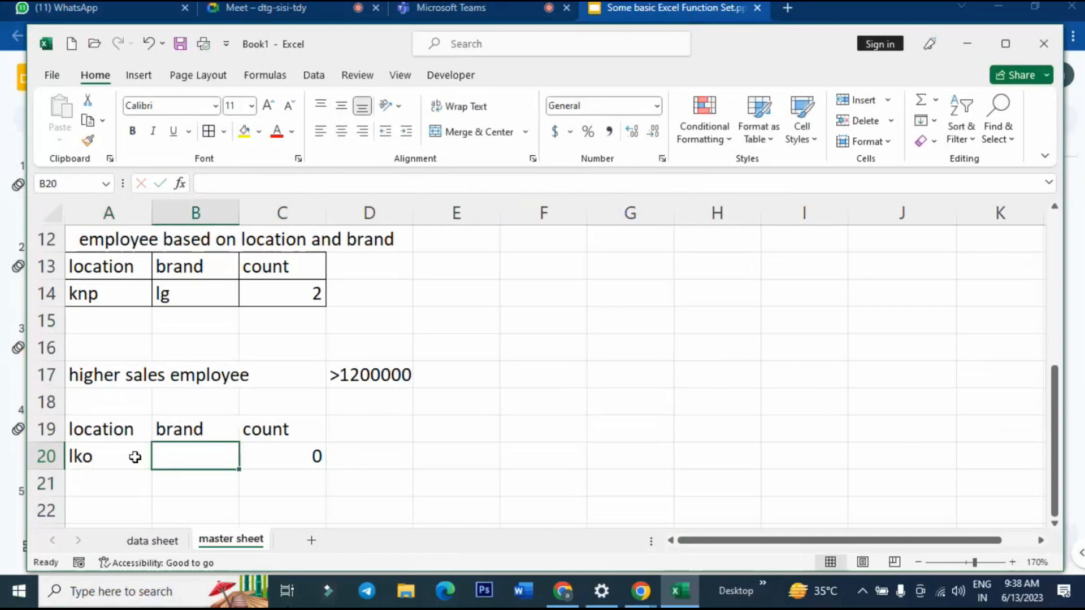
{"action": "type", "text": "hp"}
{"action": "key", "text": "Tab"}
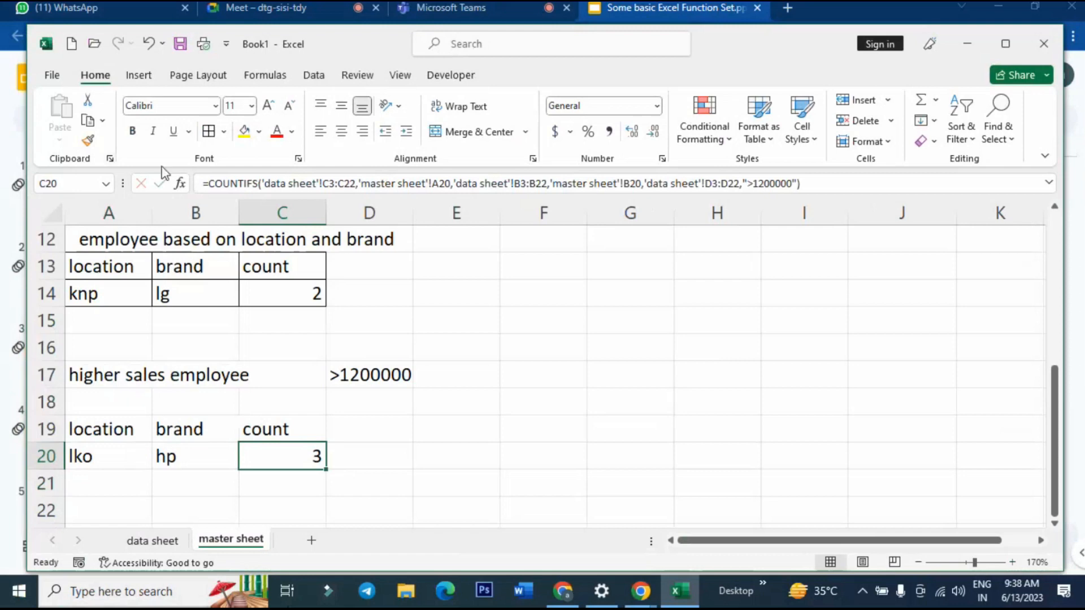
{"action": "scroll", "coordinate": [757, 428], "scroll_direction": "up", "scroll_amount": 4}
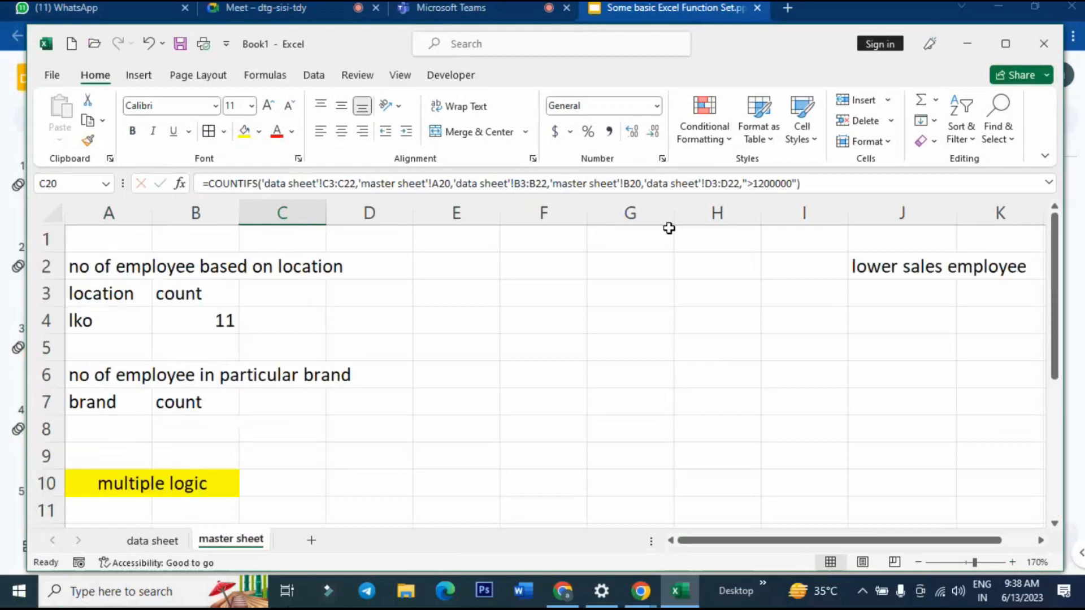
{"action": "left_click", "coordinate": [746, 189]}
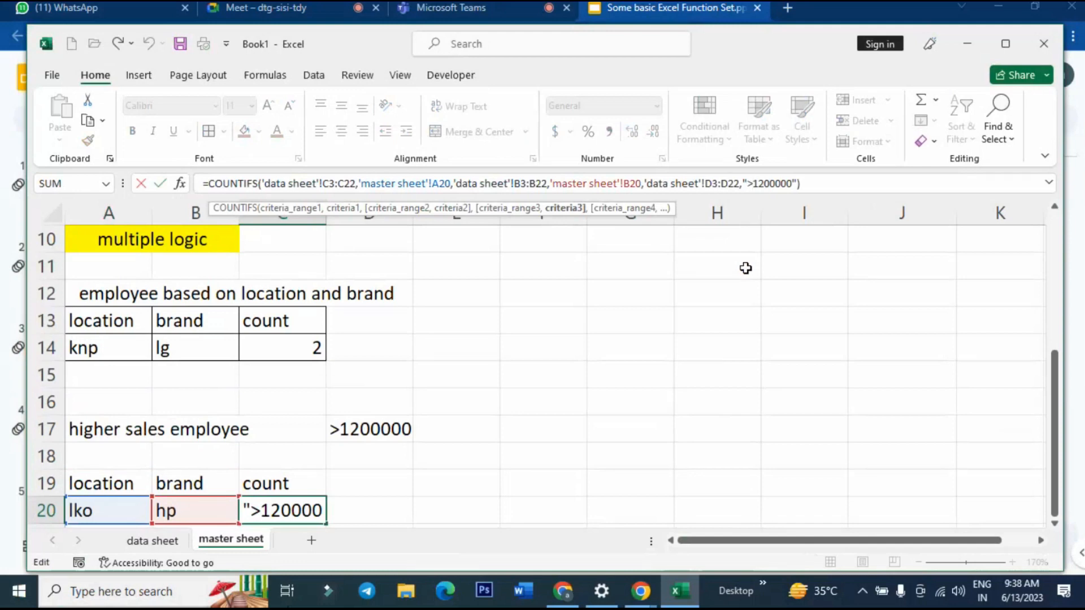
{"action": "left_click", "coordinate": [369, 321]}
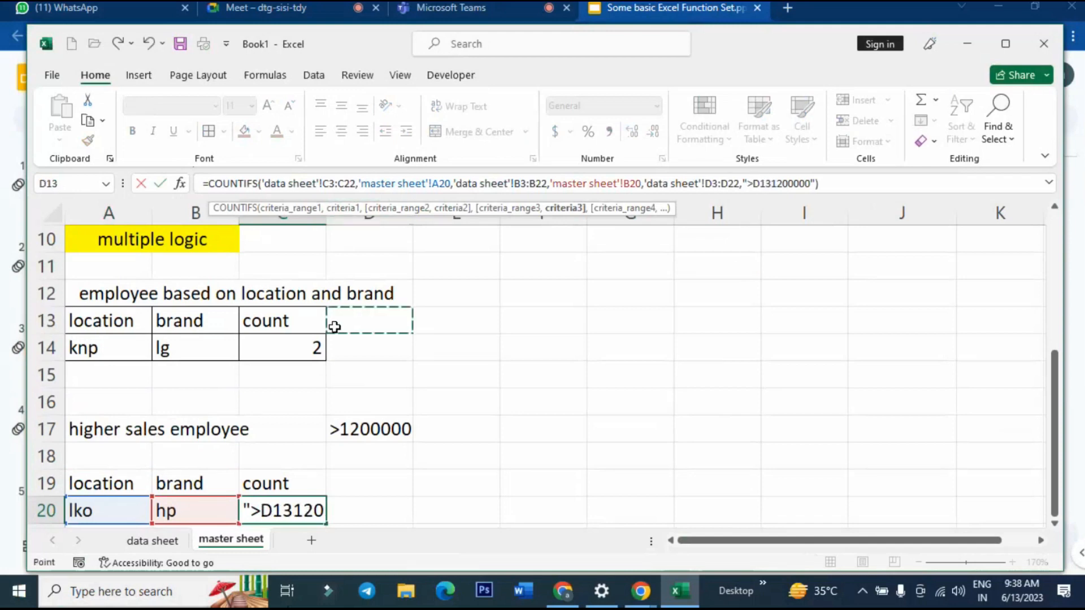
{"action": "key", "text": "Escape"}
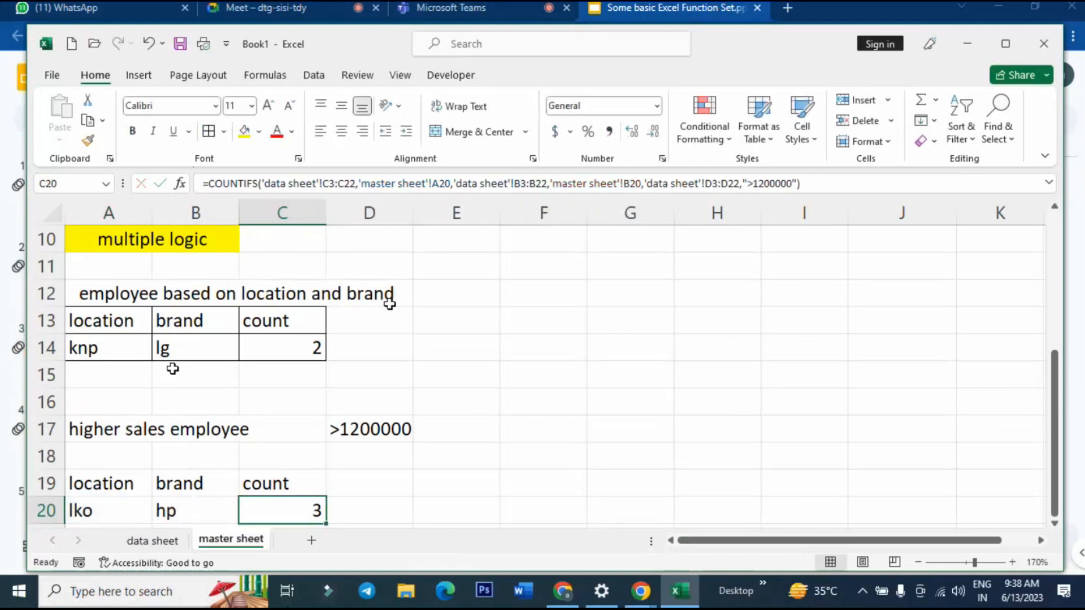
{"action": "left_click", "coordinate": [189, 347]}
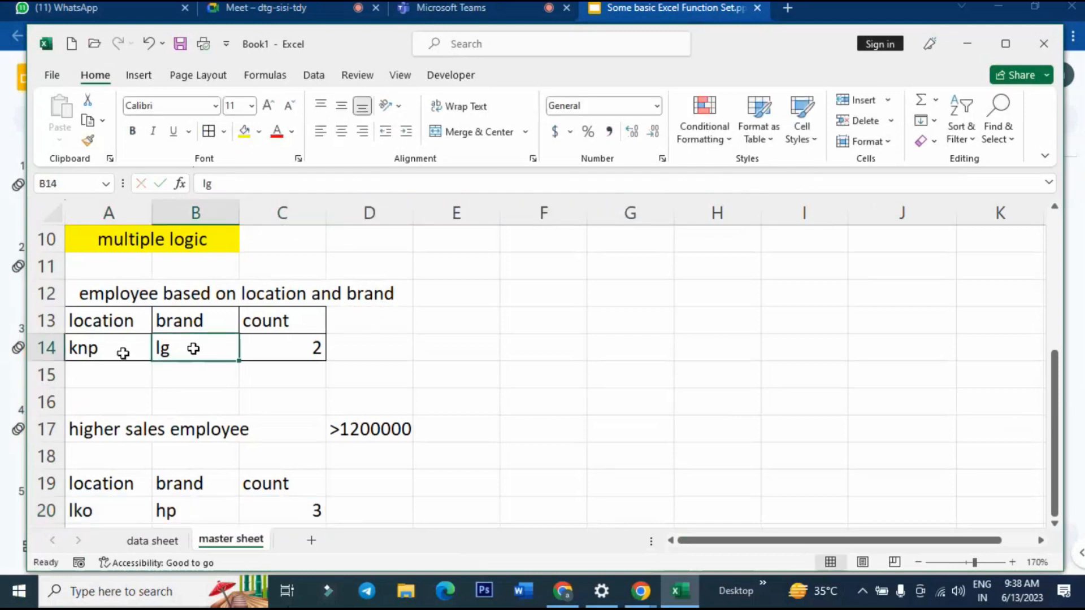
{"action": "left_click", "coordinate": [121, 350]}
{"action": "left_click", "coordinate": [292, 349]}
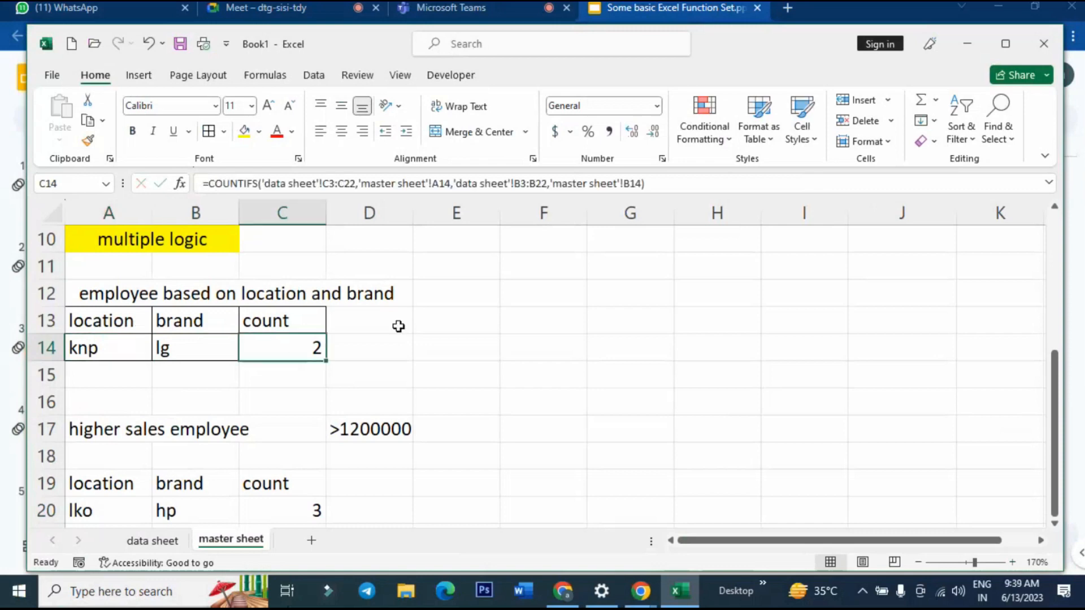
Add the heading "total sales" in D13, beside the count column of the location and brand table.
{"action": "left_click", "coordinate": [388, 326]}
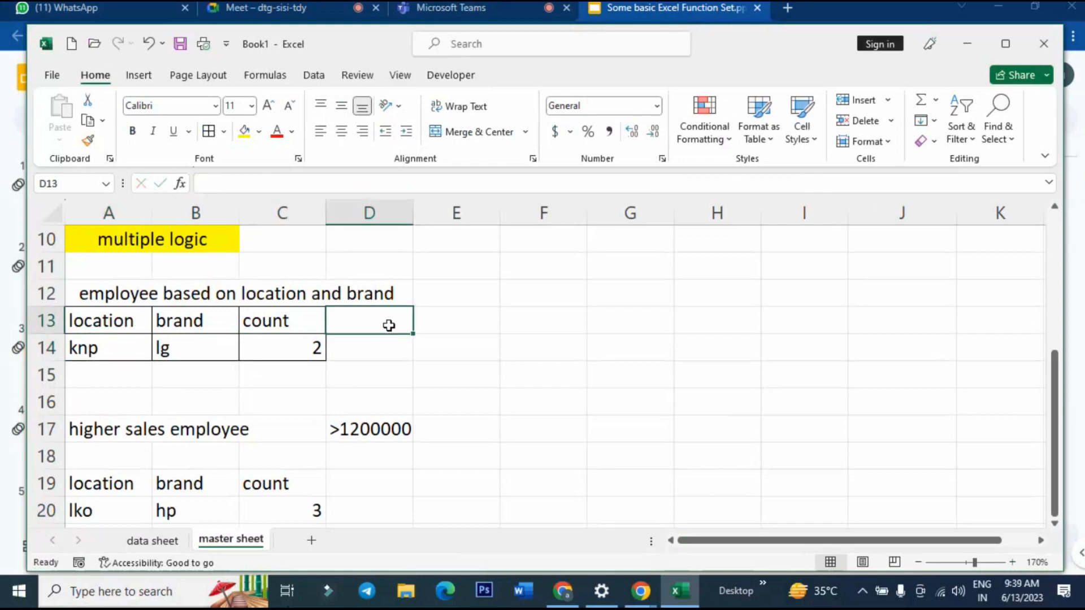
{"action": "type", "text": "total"}
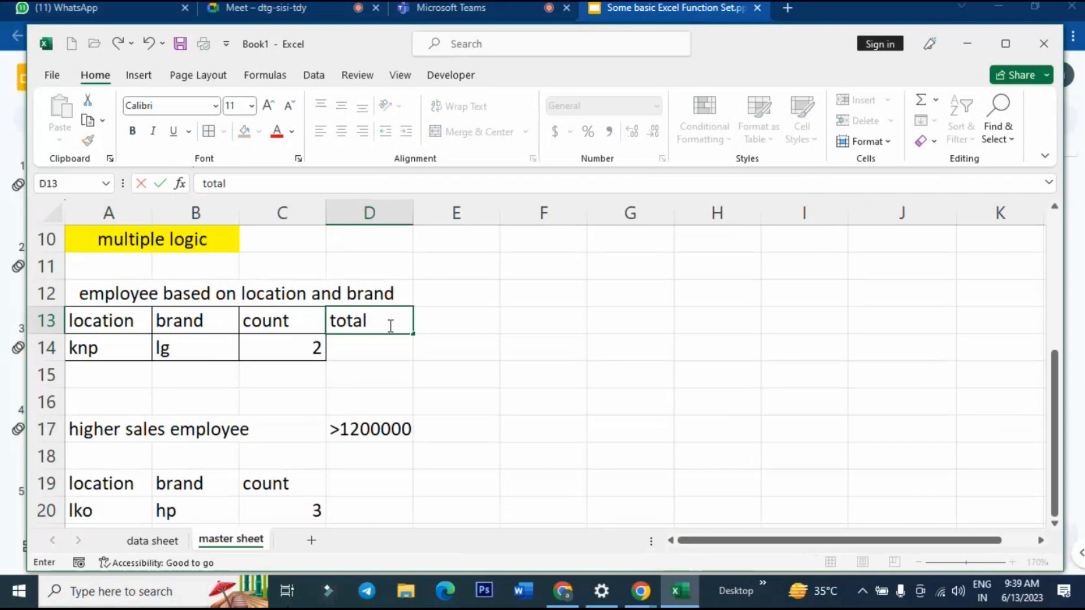
{"action": "type", "text": " sales"}
{"action": "left_click", "coordinate": [373, 332]}
{"action": "left_click", "coordinate": [390, 355]}
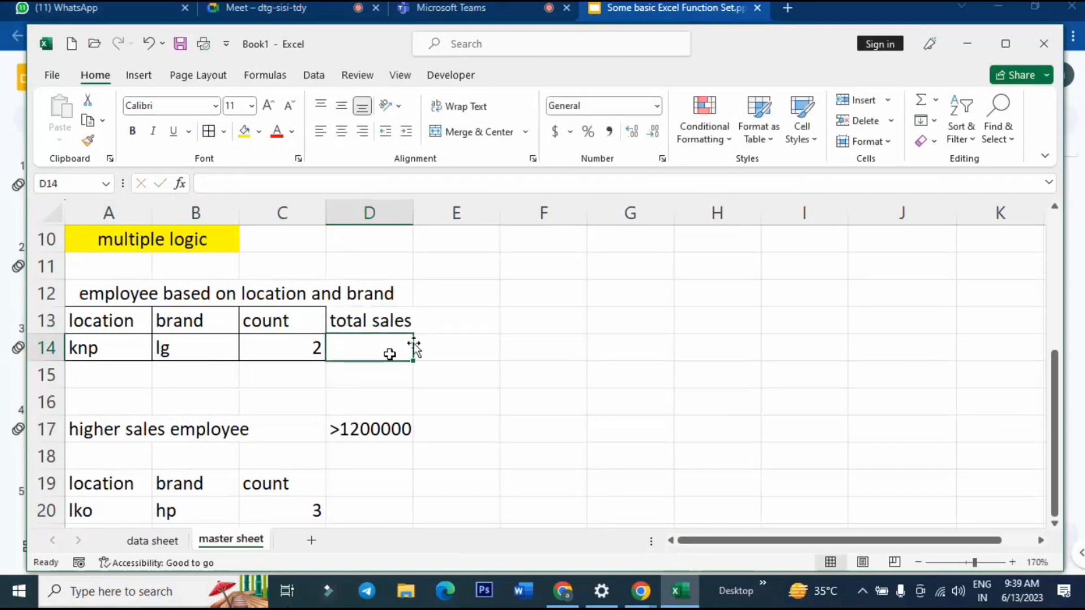
Add the heading "total sales" in C3, beside the count column of the employee-by-location table.
{"action": "scroll", "coordinate": [390, 354], "scroll_direction": "up", "scroll_amount": 3}
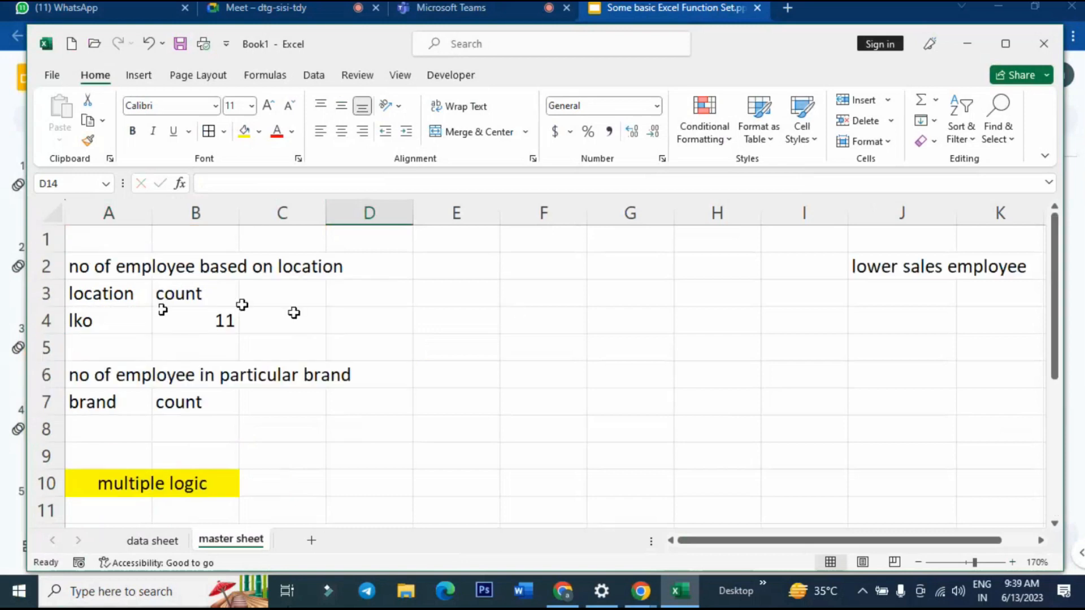
{"action": "left_click", "coordinate": [294, 291]}
{"action": "type", "text": "tpt"}
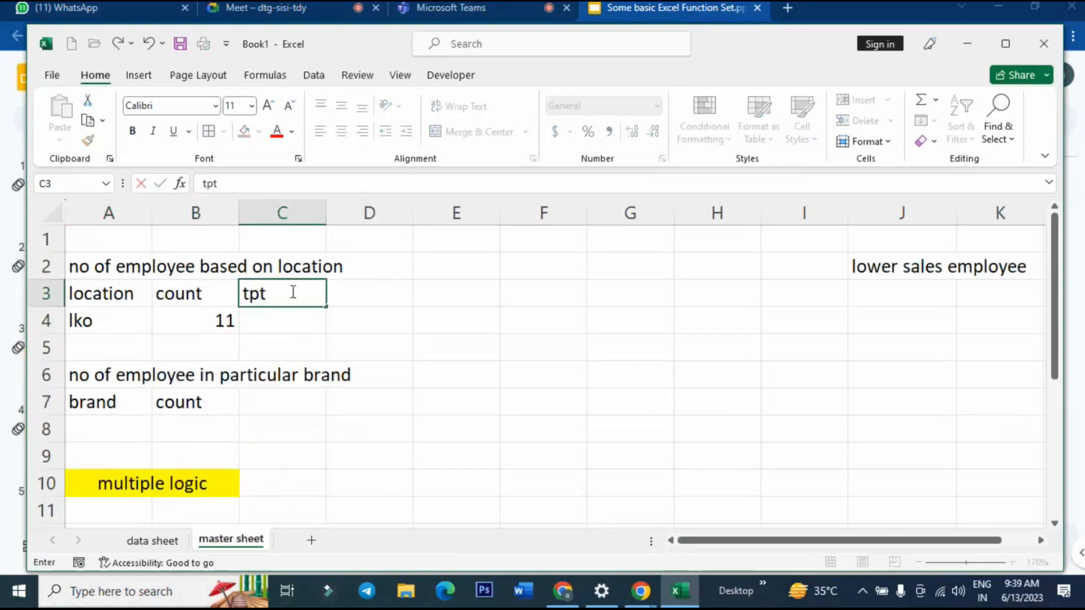
{"action": "type", "text": "a"}
{"action": "key", "text": "BackSpace"}
{"action": "key", "text": "BackSpace"}
{"action": "key", "text": "BackSpace"}
{"action": "type", "text": "otal sales"}
{"action": "key", "text": "Return"}
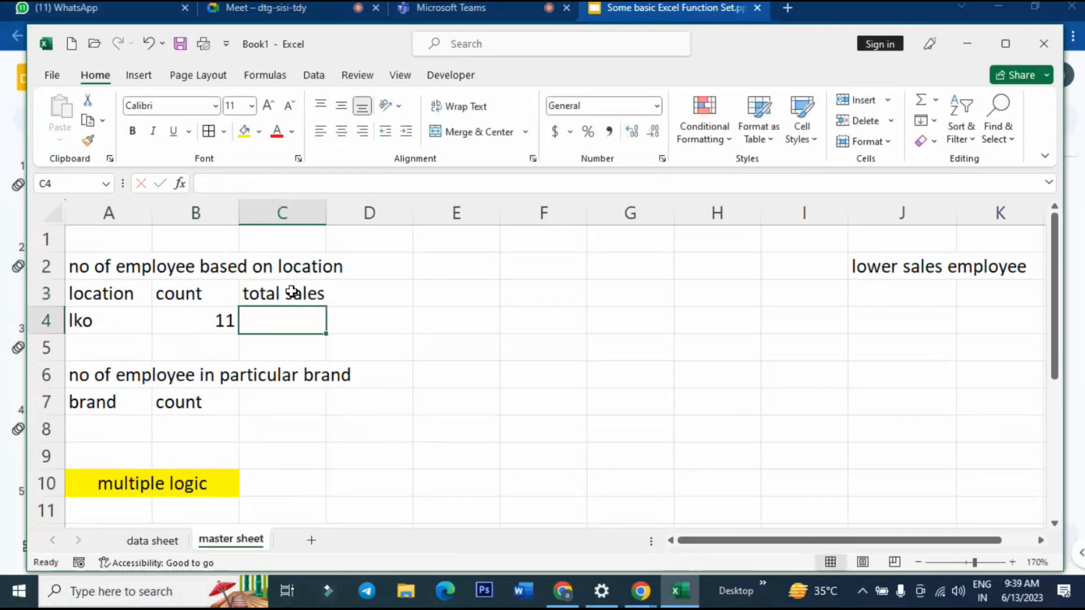
{"action": "left_click", "coordinate": [136, 319]}
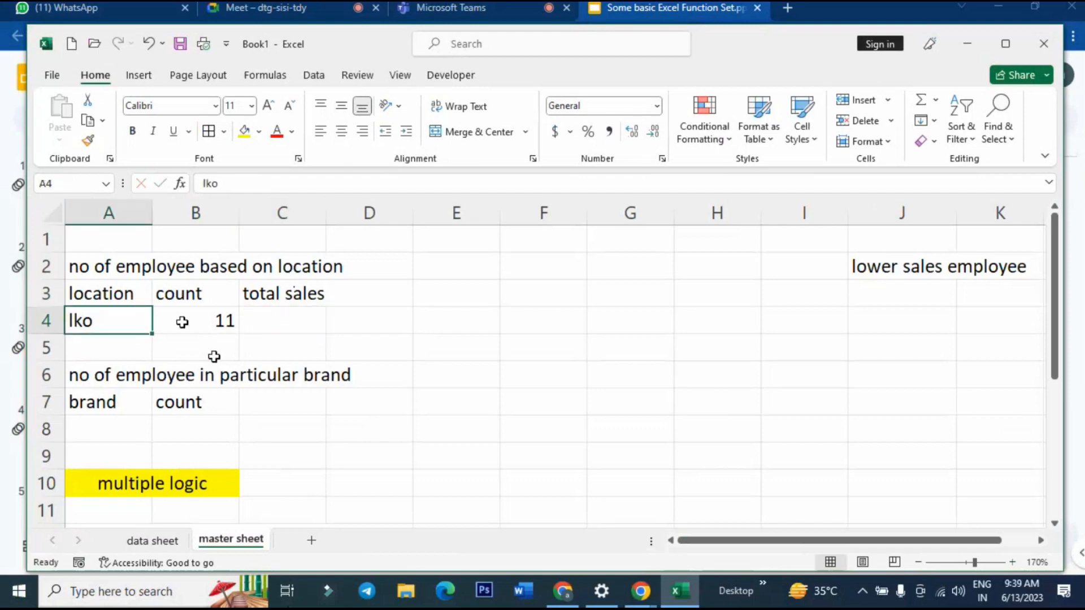
{"action": "left_click", "coordinate": [272, 322]}
{"action": "type", "text": "="}
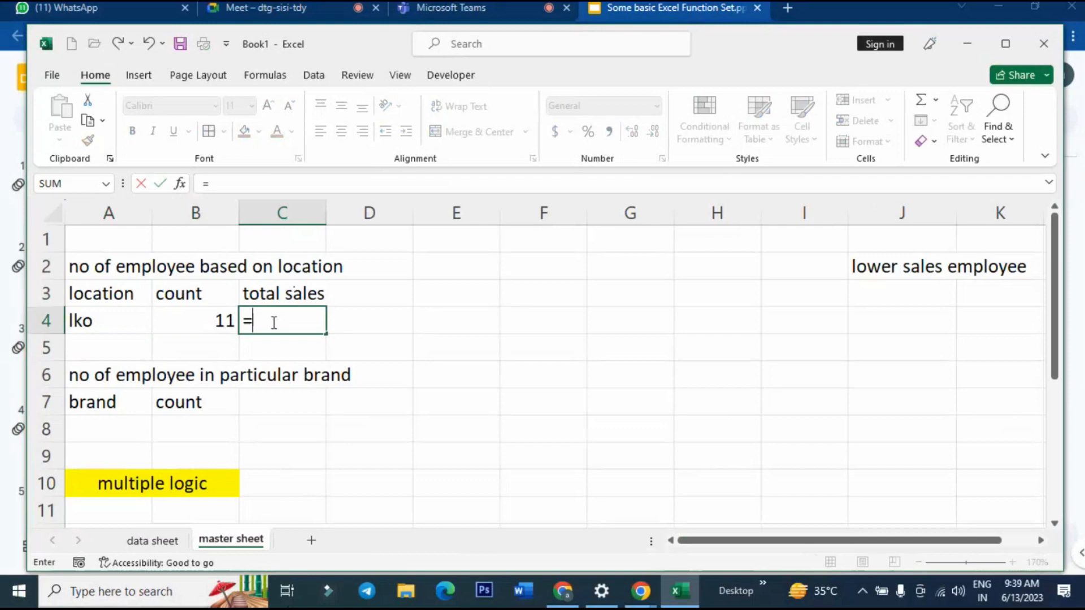
{"action": "type", "text": "sumif"}
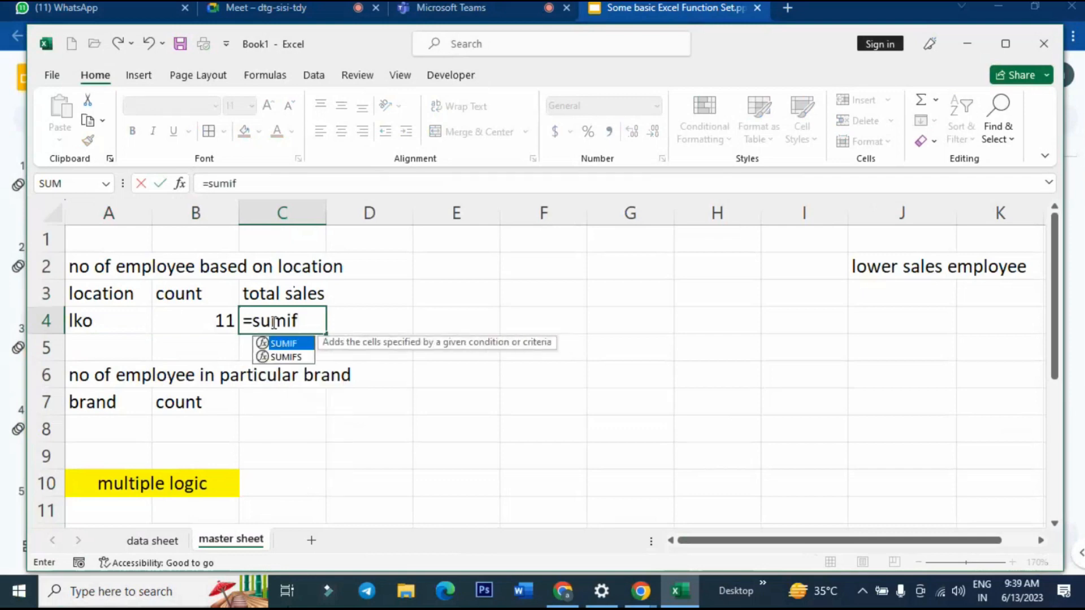
{"action": "type", "text": "("}
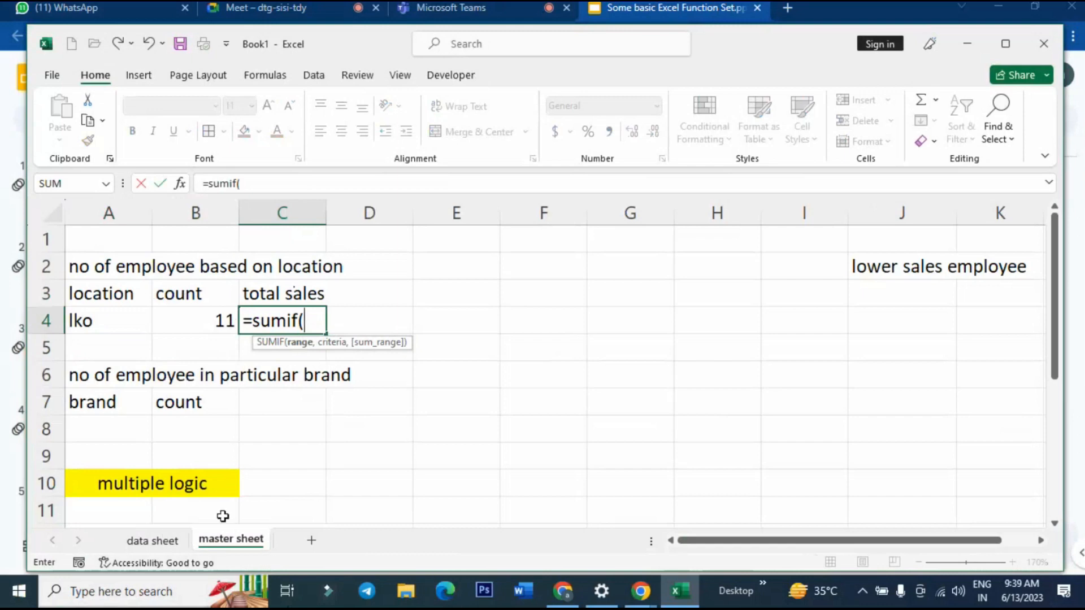
{"action": "key", "text": "BackSpace"}
{"action": "key", "text": "BackSpace"}
{"action": "key", "text": "BackSpace"}
{"action": "key", "text": "BackSpace"}
{"action": "key", "text": "BackSpace"}
{"action": "key", "text": "BackSpace"}
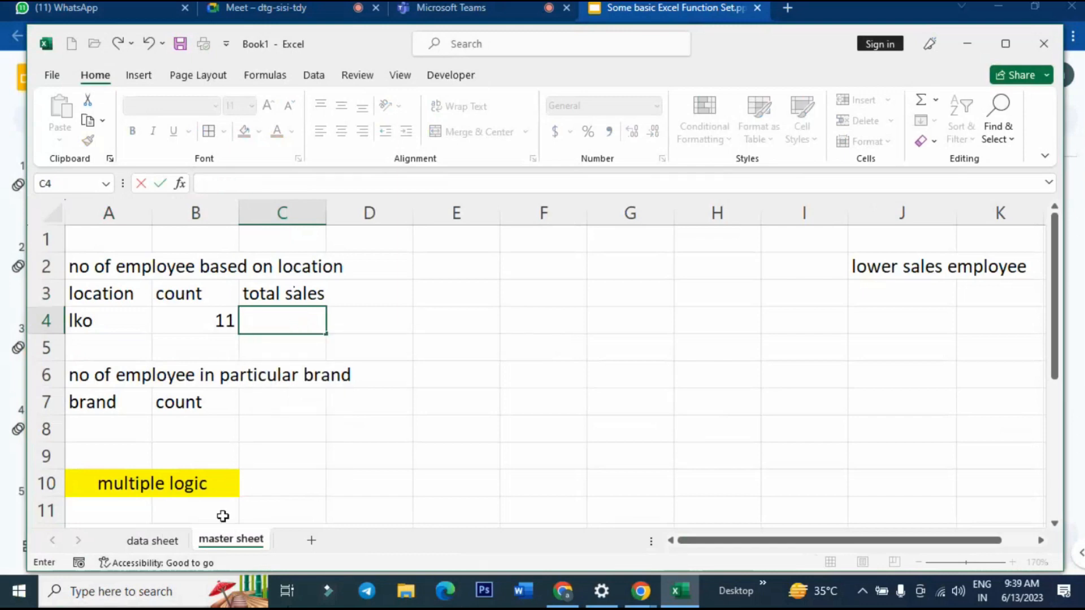
Start a SUMIF formula in C4 of the master sheet with the location range C3:C22 on the data sheet.
{"action": "type", "text": "sumif("}
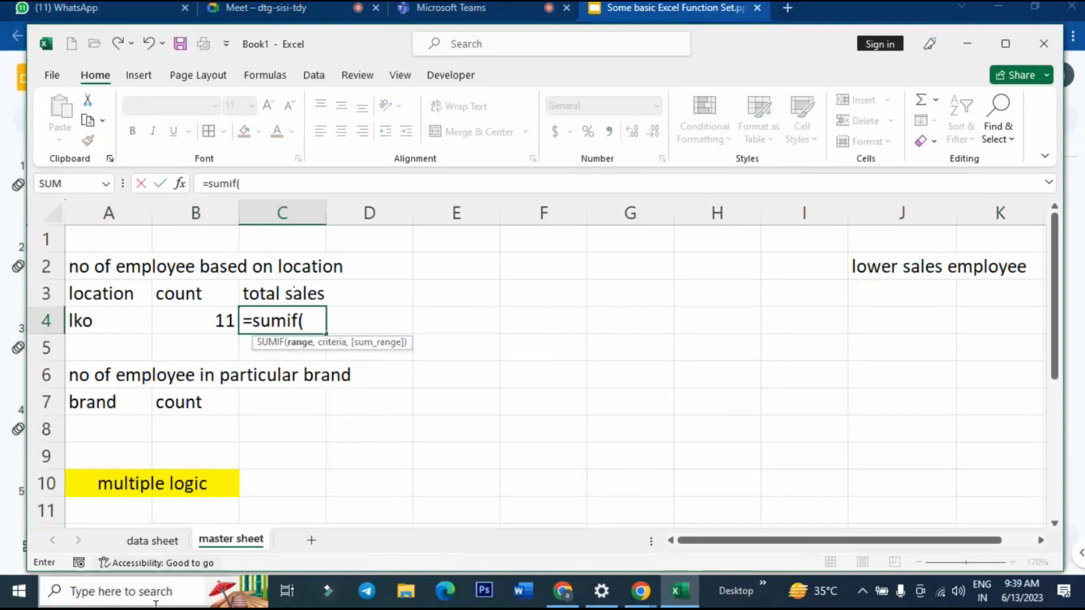
{"action": "left_click", "coordinate": [170, 543]}
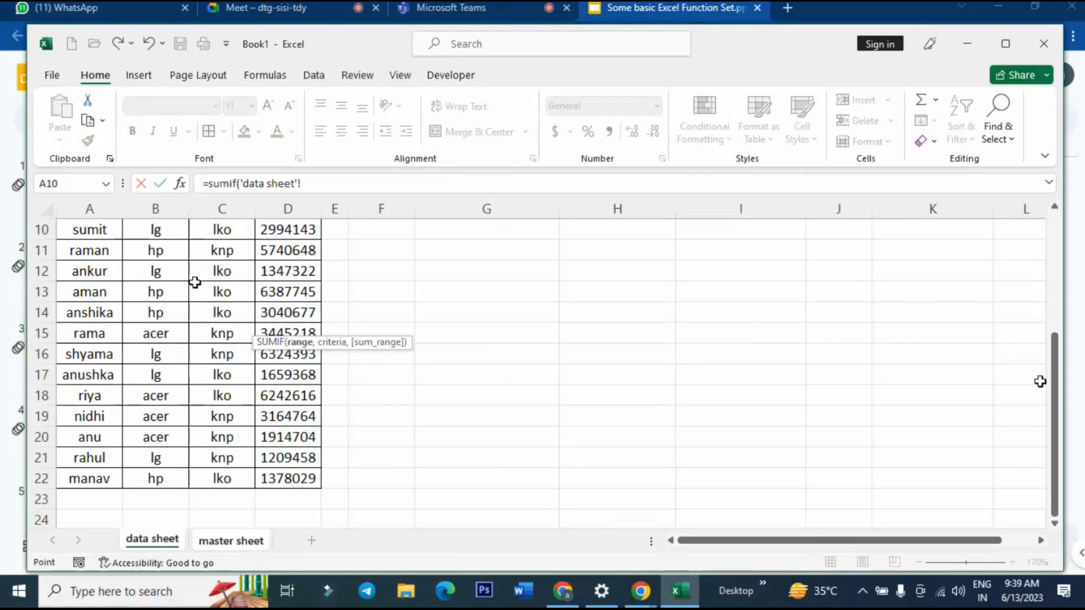
{"action": "scroll", "coordinate": [1039, 381], "scroll_direction": "up", "scroll_amount": 3}
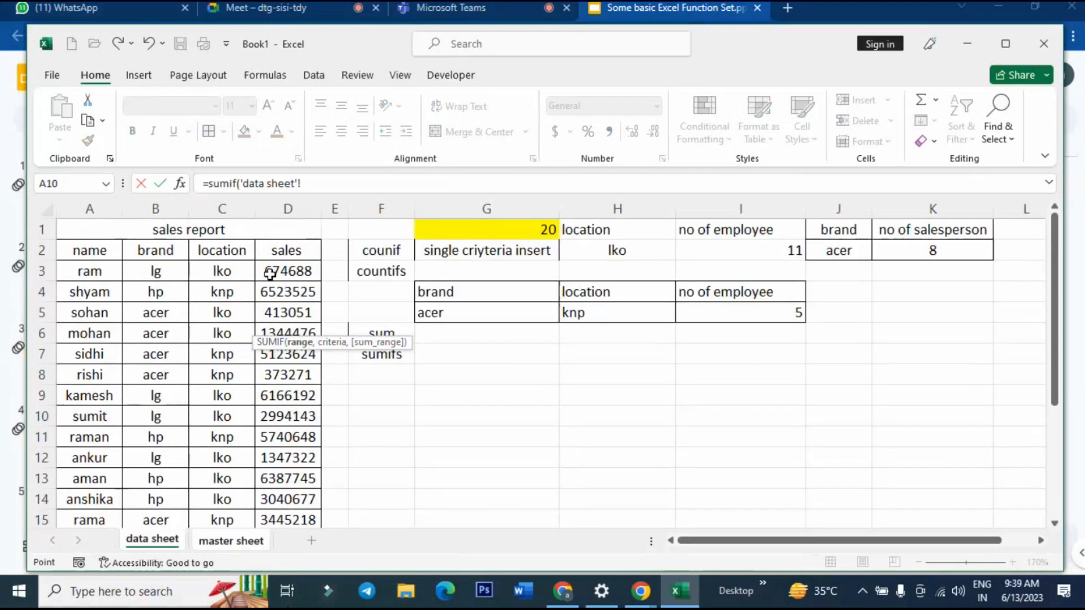
{"action": "left_click_drag", "start_coordinate": [223, 271], "coordinate": [271, 475]}
{"action": "type", "text": ","}
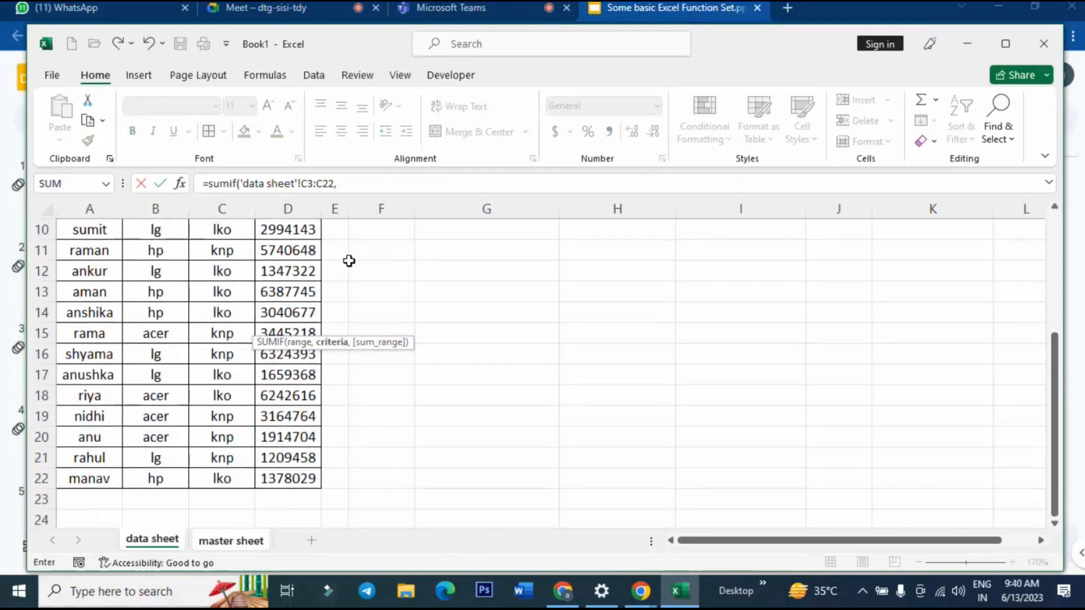
Complete the SUMIF formula with master sheet cell A4 as the criterion and data sheet D3:D22 as the sum range.
{"action": "left_click", "coordinate": [225, 547]}
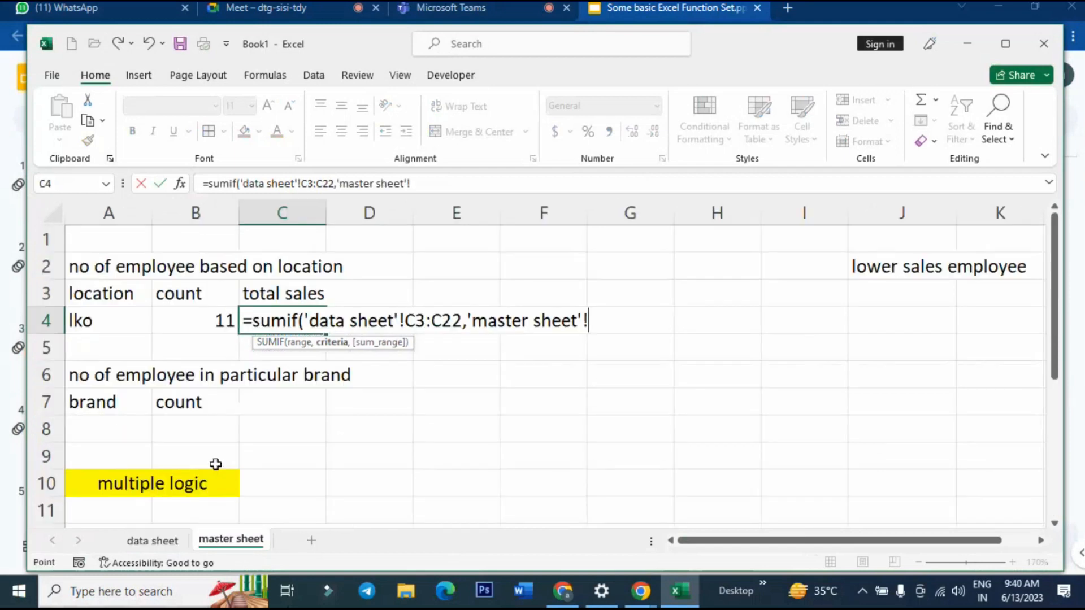
{"action": "left_click", "coordinate": [122, 322]}
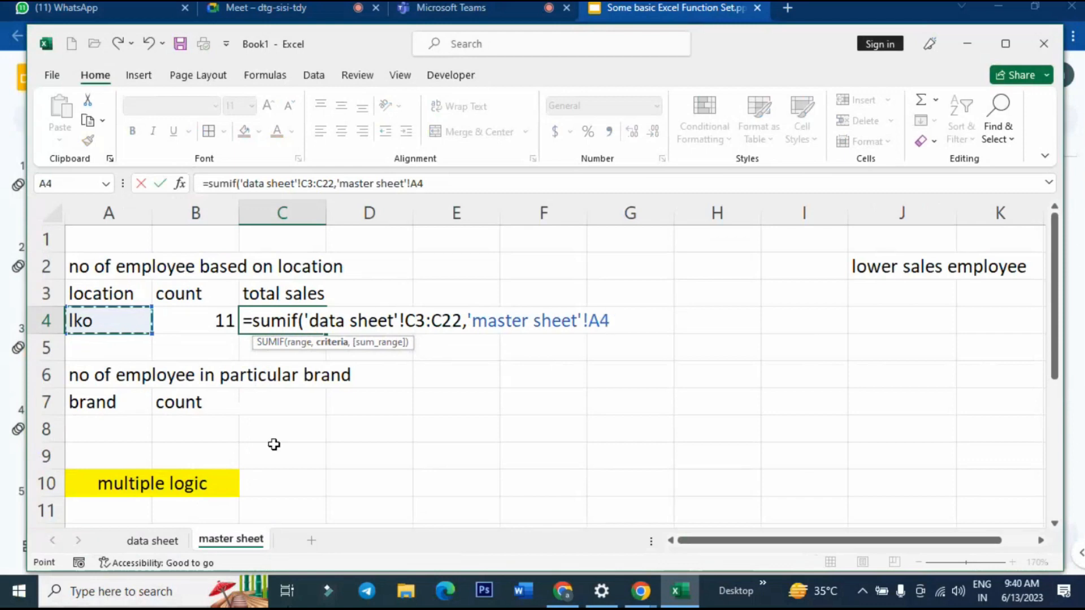
{"action": "type", "text": ","}
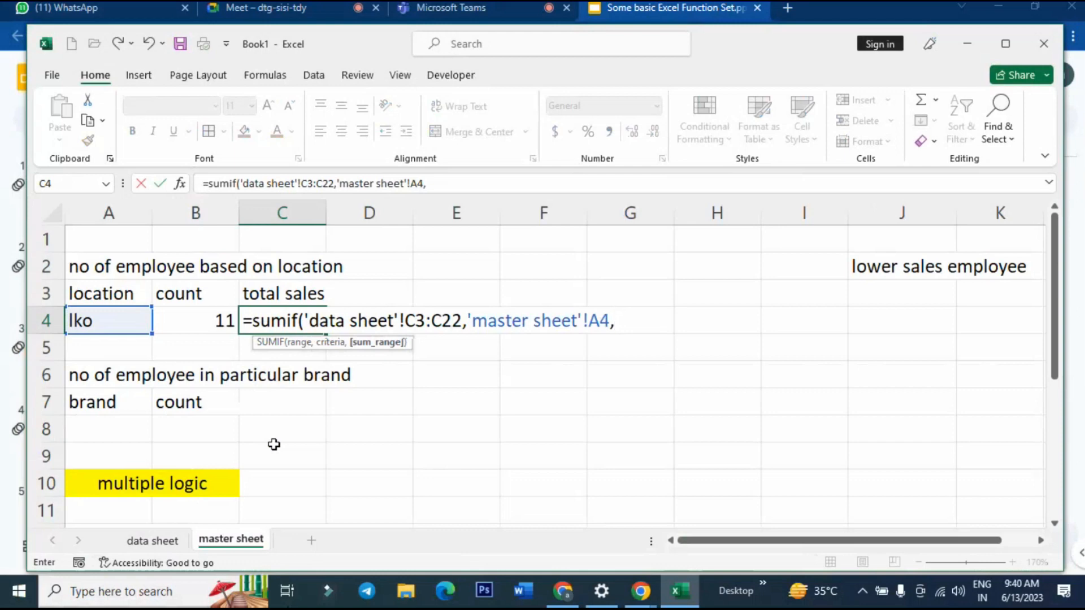
{"action": "left_click", "coordinate": [171, 546]}
{"action": "left_click_drag", "start_coordinate": [289, 272], "coordinate": [304, 500]}
{"action": "key", "text": "Return"}
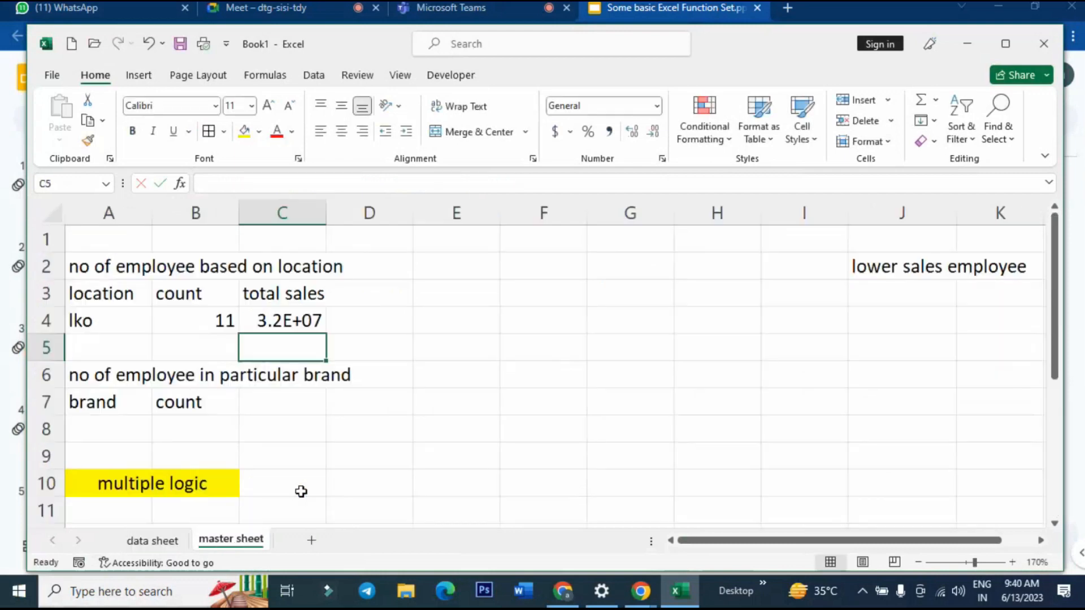
Widen column C on the master sheet so the full total sales figure fits.
{"action": "double_click", "coordinate": [326, 214]}
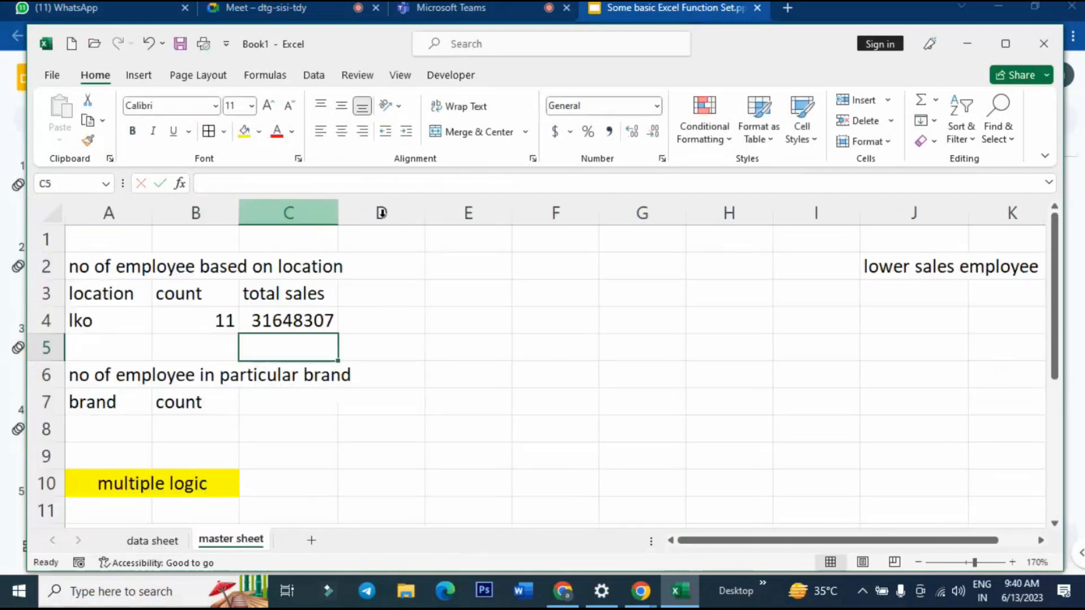
{"action": "key", "text": "Up"}
{"action": "left_click_drag", "start_coordinate": [338, 213], "coordinate": [347, 210]}
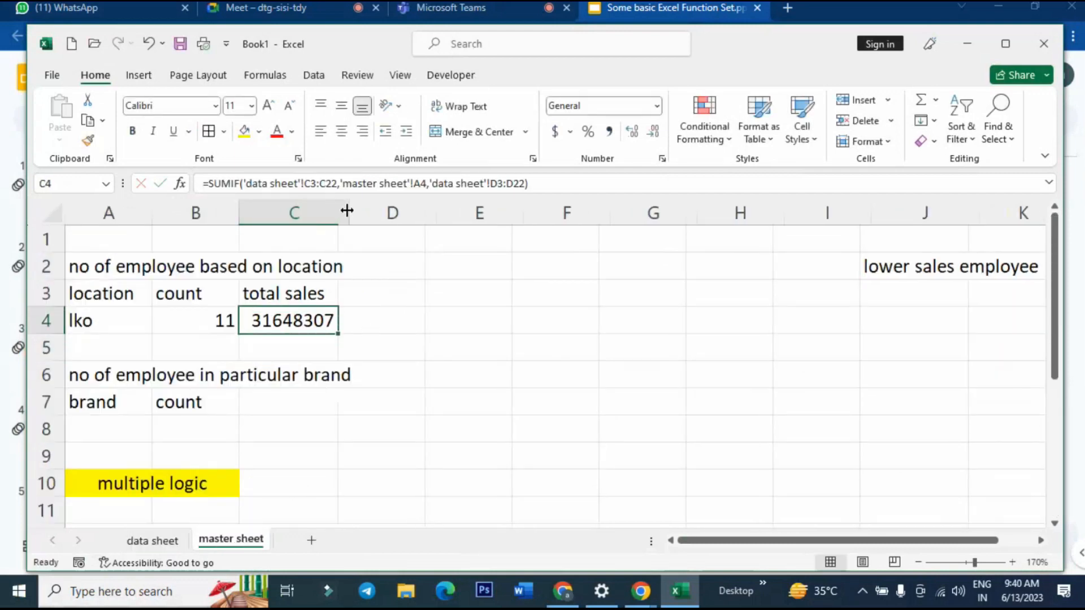
{"action": "left_click", "coordinate": [380, 421]}
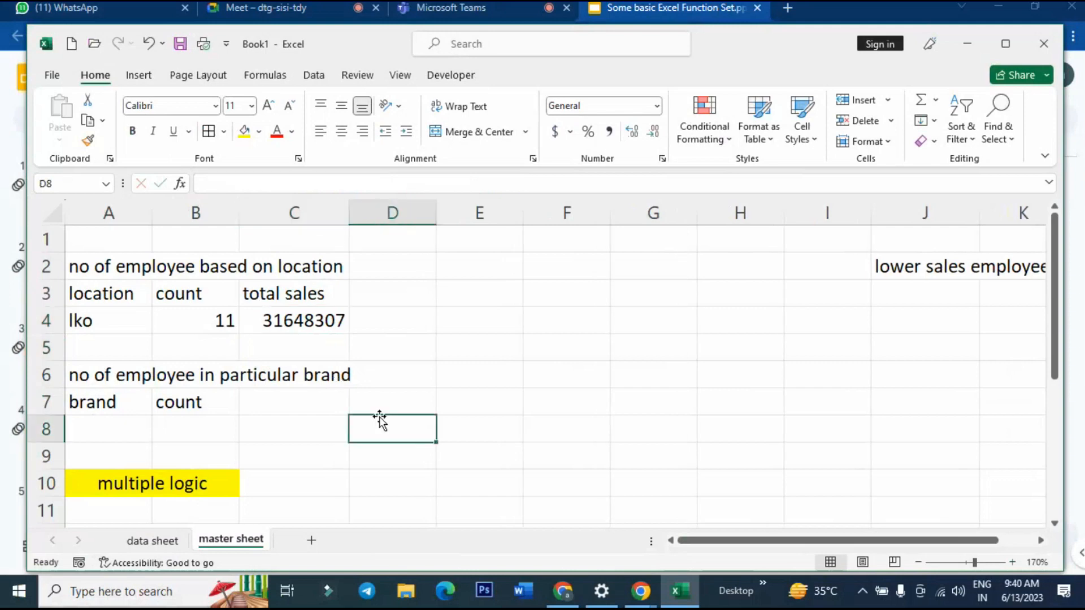
Change the location in A4 to knp and check the count and total sales formulas beside it.
{"action": "left_click", "coordinate": [94, 322]}
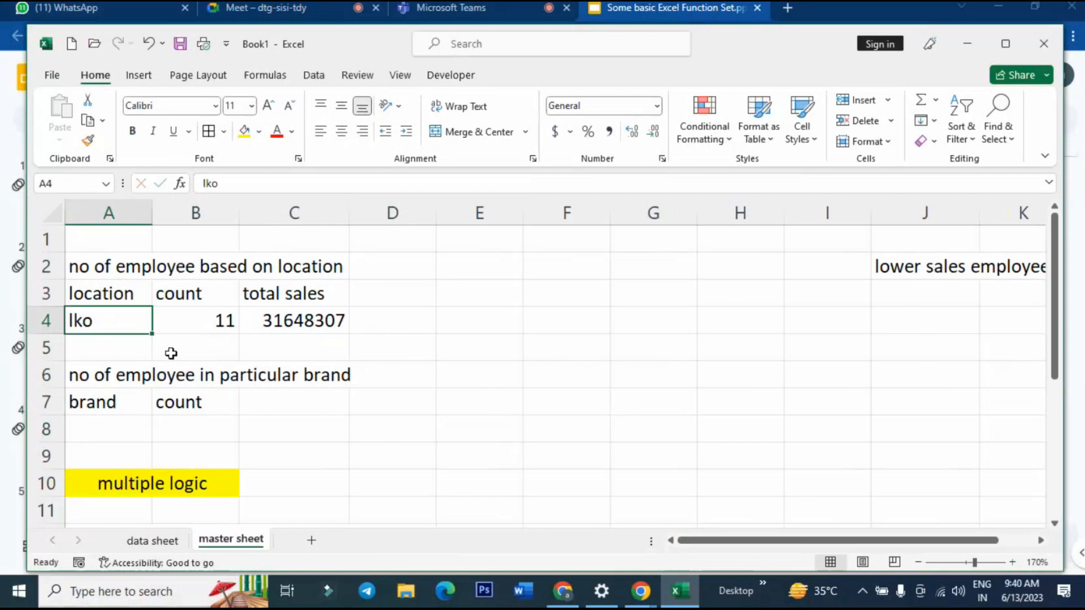
{"action": "type", "text": "knp"}
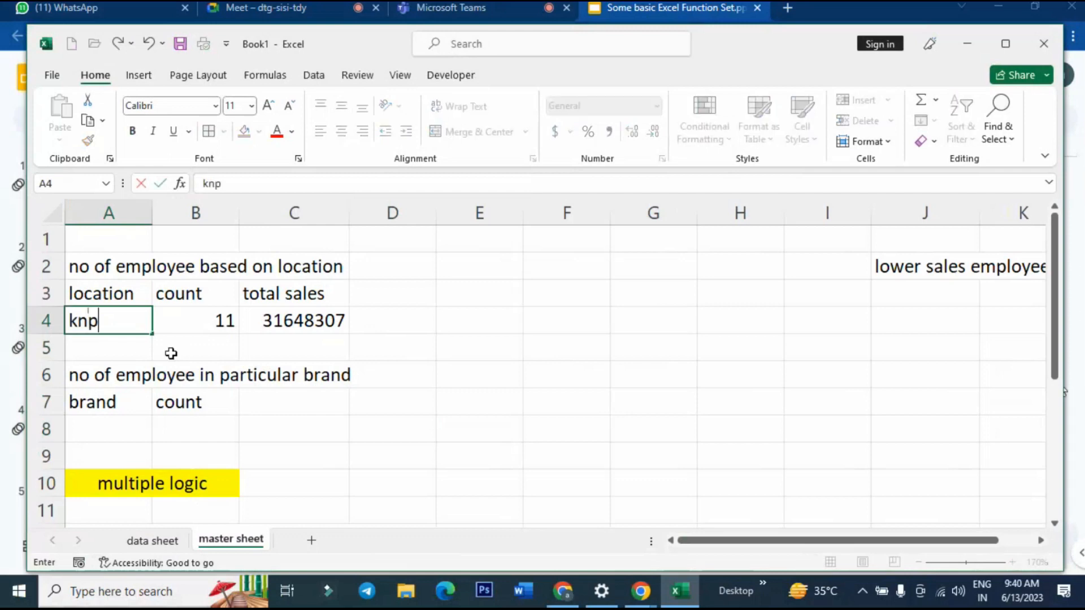
{"action": "key", "text": "Return"}
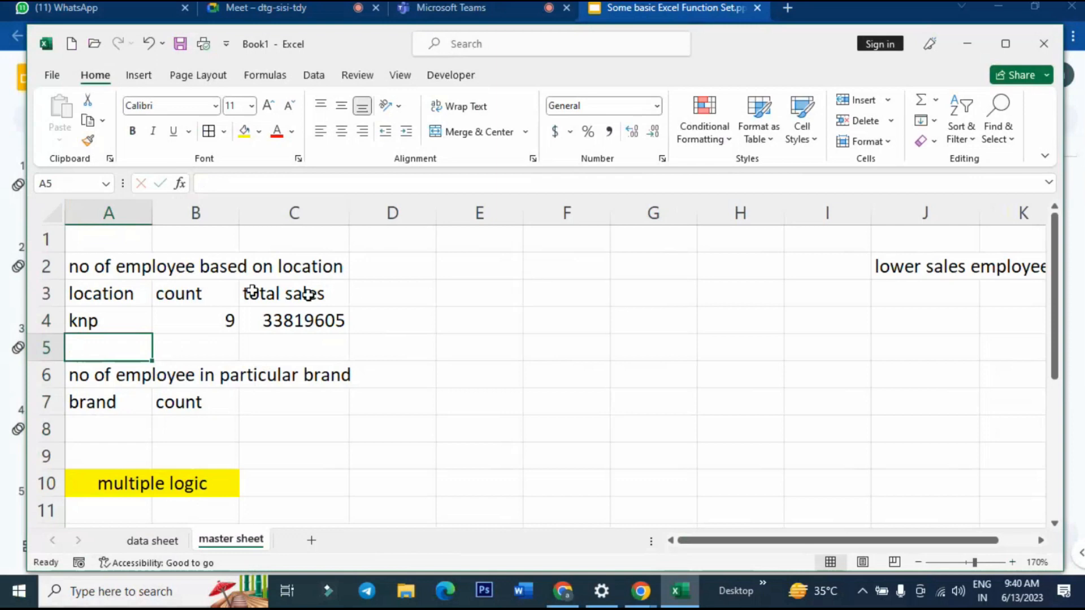
{"action": "left_click", "coordinate": [125, 319]}
{"action": "left_click", "coordinate": [186, 327]}
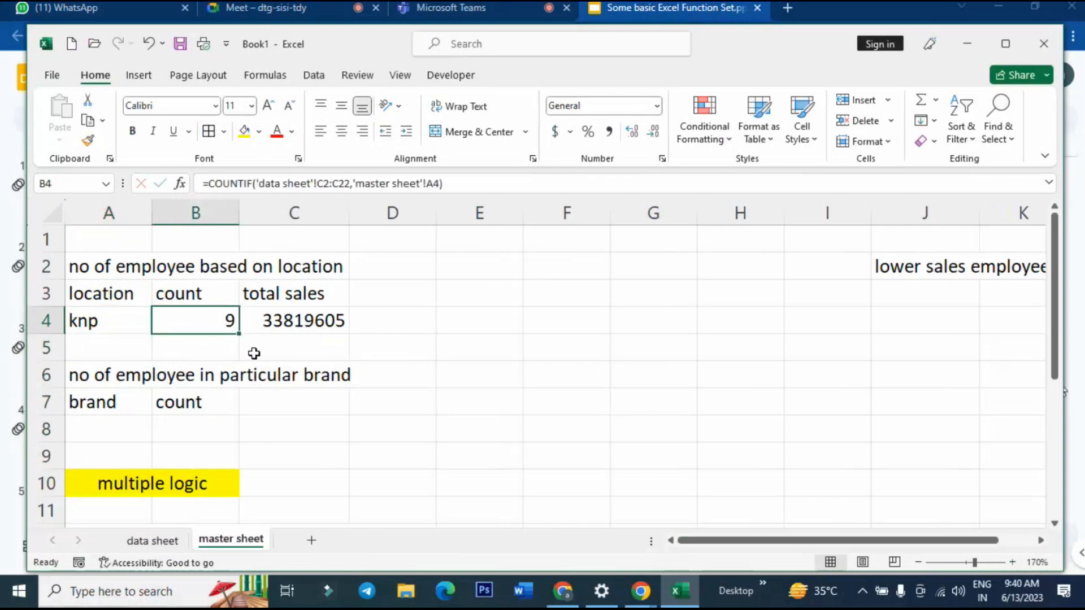
{"action": "left_click", "coordinate": [303, 322]}
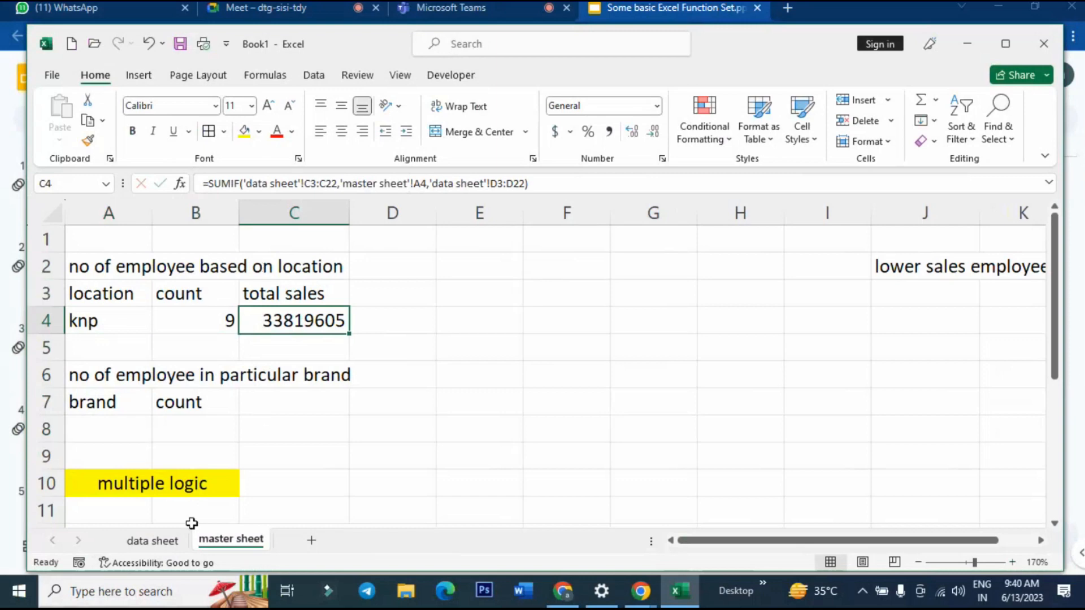
On the data sheet, enter a SUMIF formula in G11 over the sales range D3:D22 with the criterion ">1500000".
{"action": "left_click", "coordinate": [153, 541]}
{"action": "scroll", "coordinate": [533, 282], "scroll_direction": "up", "scroll_amount": 3}
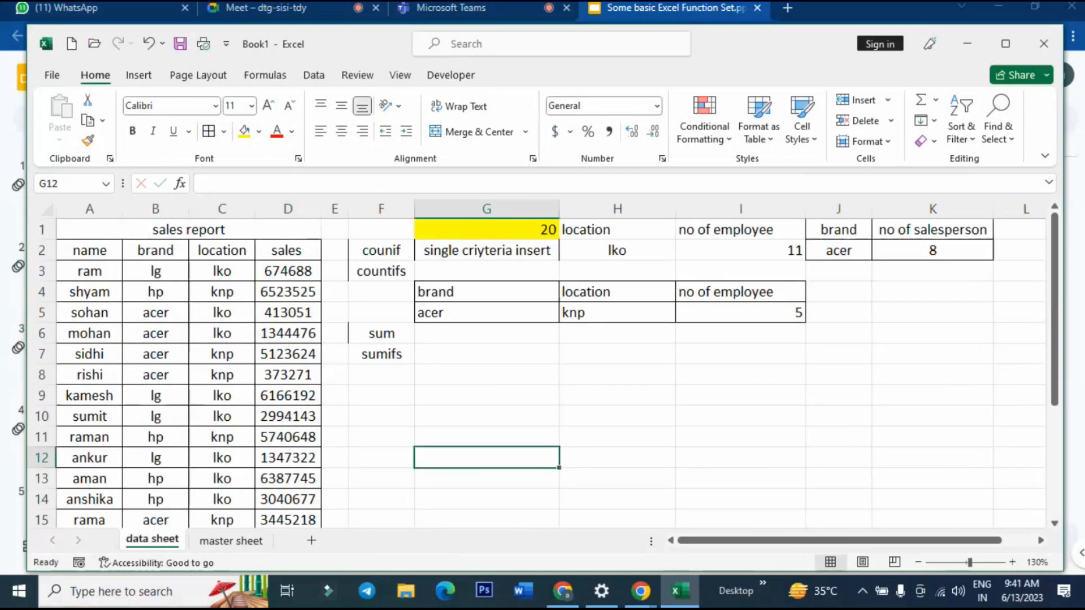
{"action": "scroll", "coordinate": [528, 438], "scroll_direction": "down", "scroll_amount": 1}
{"action": "left_click", "coordinate": [534, 374]}
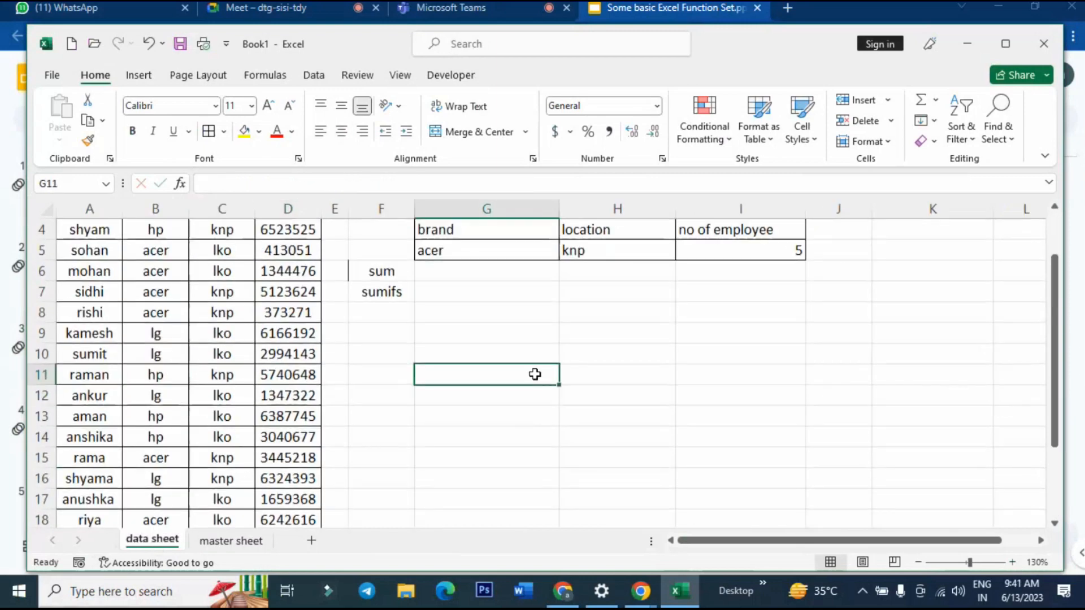
{"action": "type", "text": "=sumif"}
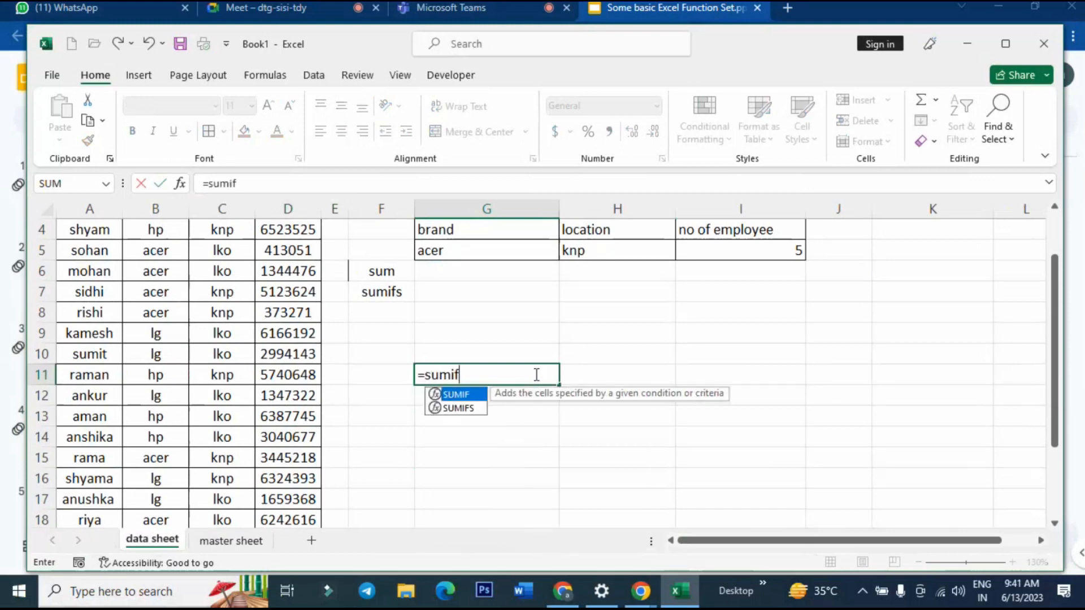
{"action": "type", "text": "("}
{"action": "scroll", "coordinate": [266, 407], "scroll_direction": "up", "scroll_amount": 1}
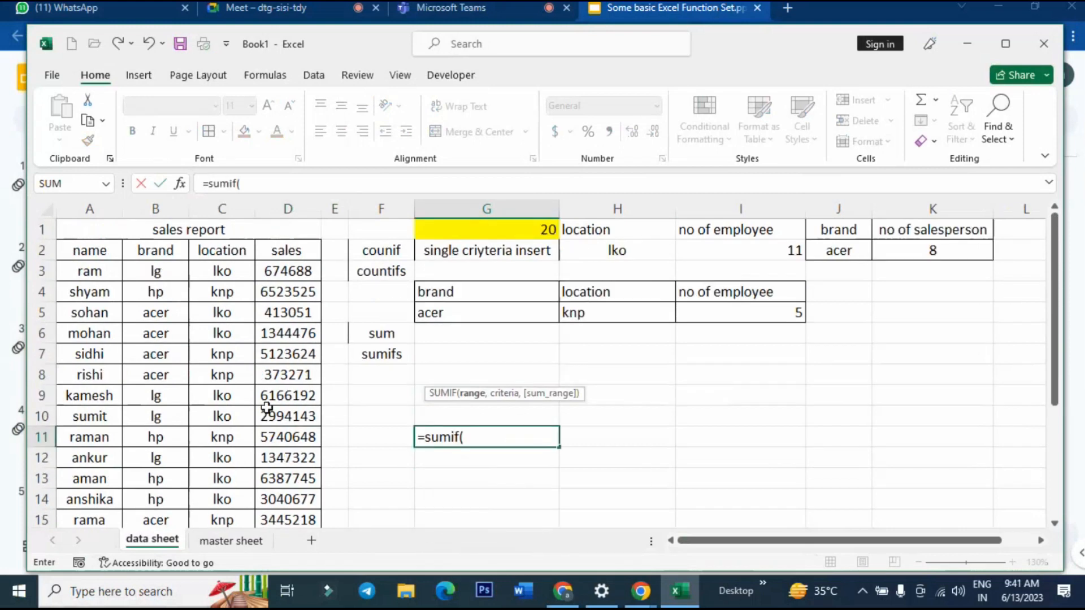
{"action": "left_click_drag", "start_coordinate": [285, 274], "coordinate": [288, 480]}
{"action": "type", "text": ",\""}
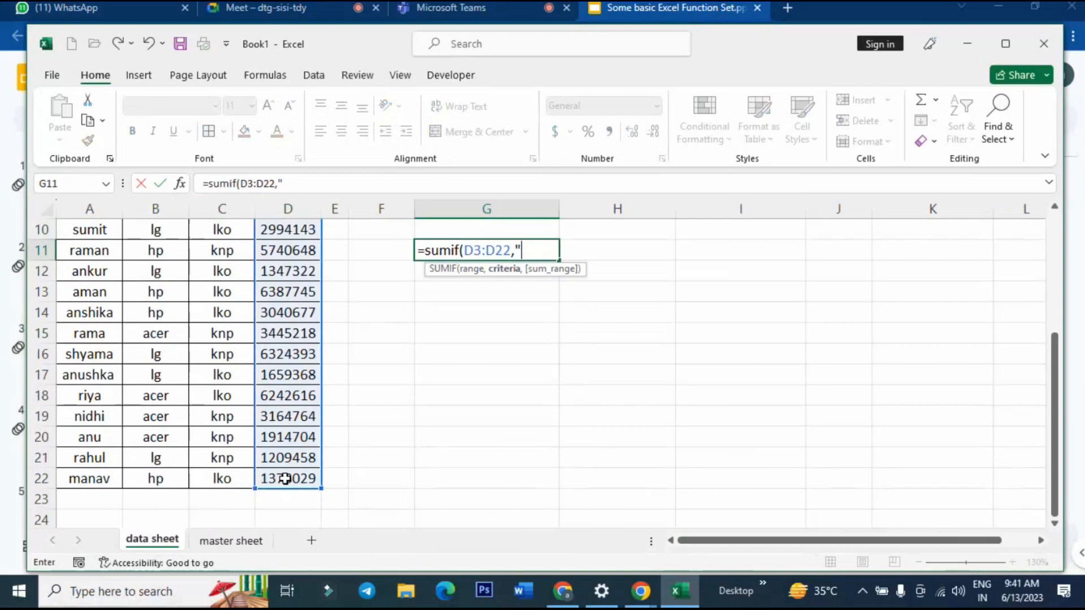
{"action": "type", "text": ">150000"}
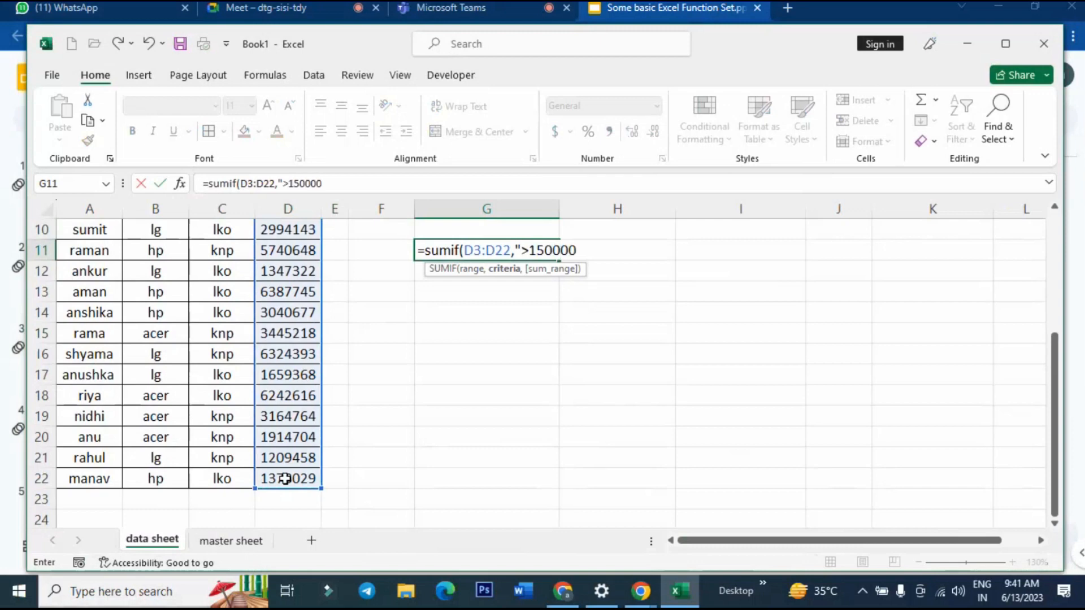
{"action": "type", "text": "0\")"}
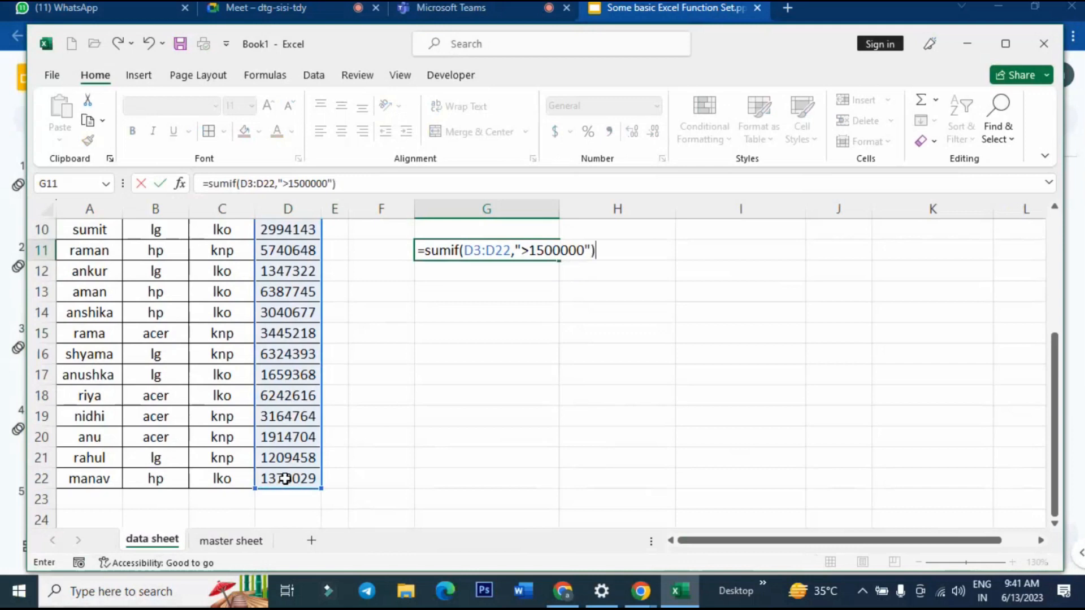
{"action": "key", "text": "Return"}
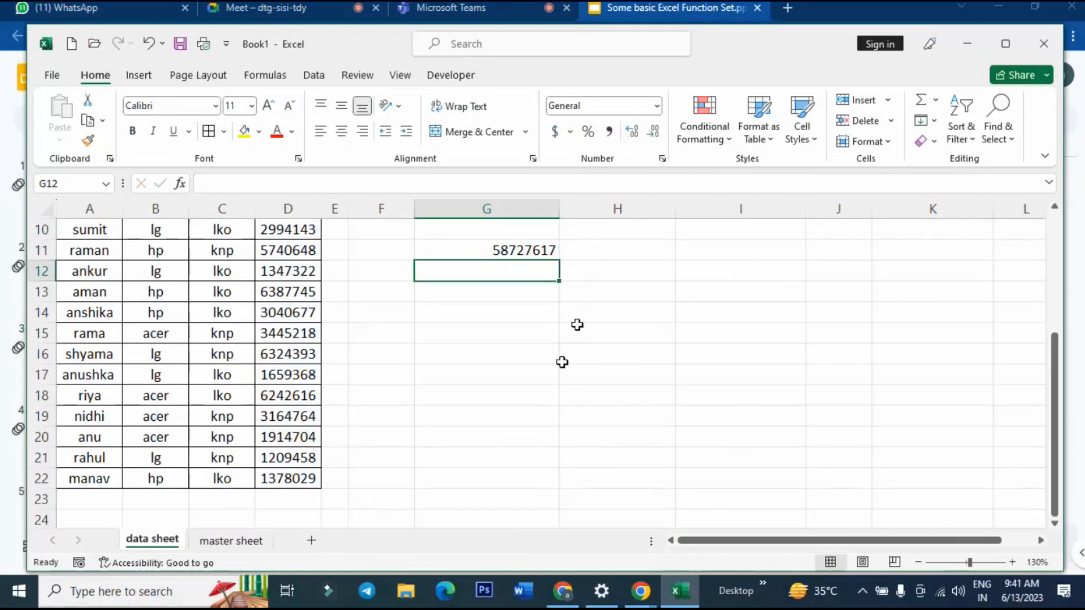
Enter a RANDBETWEEN formula in G14 with 3 as the lower limit and 15 as the upper limit.
{"action": "left_click", "coordinate": [536, 314]}
{"action": "type", "text": "=ran"}
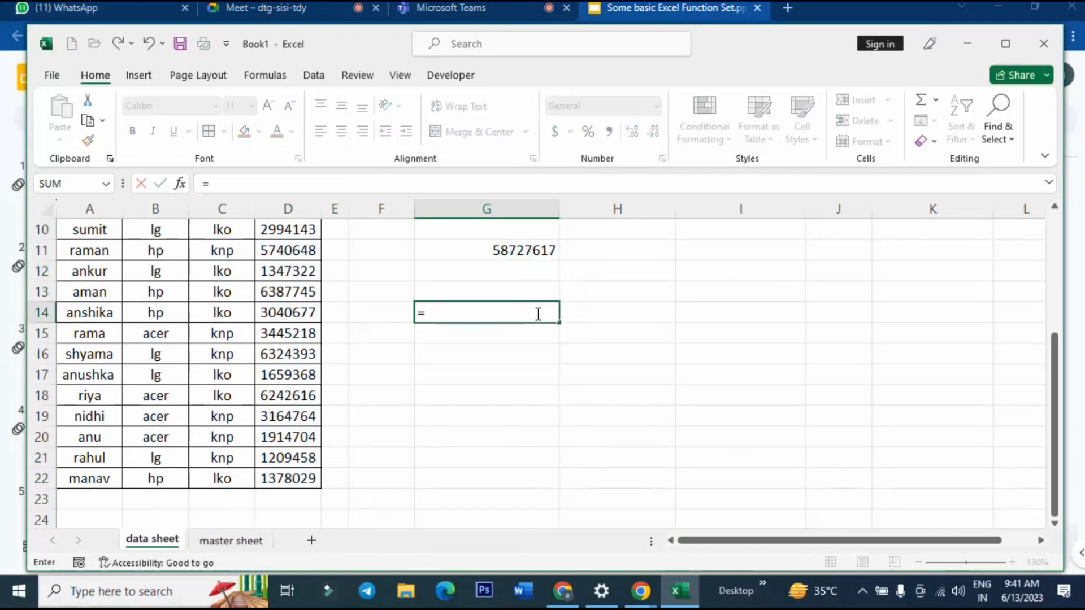
{"action": "key", "text": "Down"}
{"action": "key", "text": "Down"}
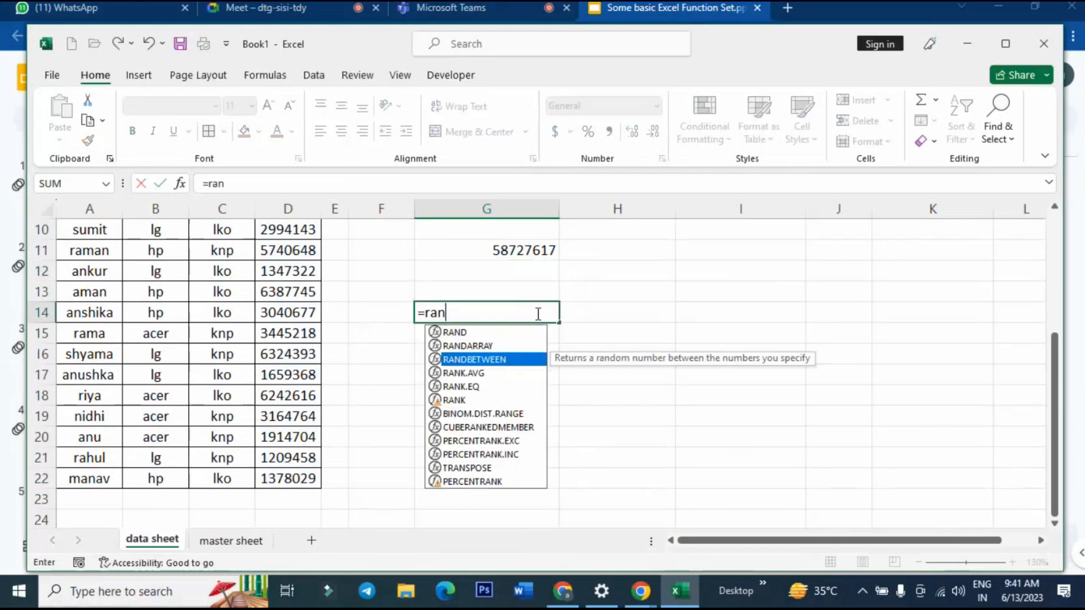
{"action": "key", "text": "Tab"}
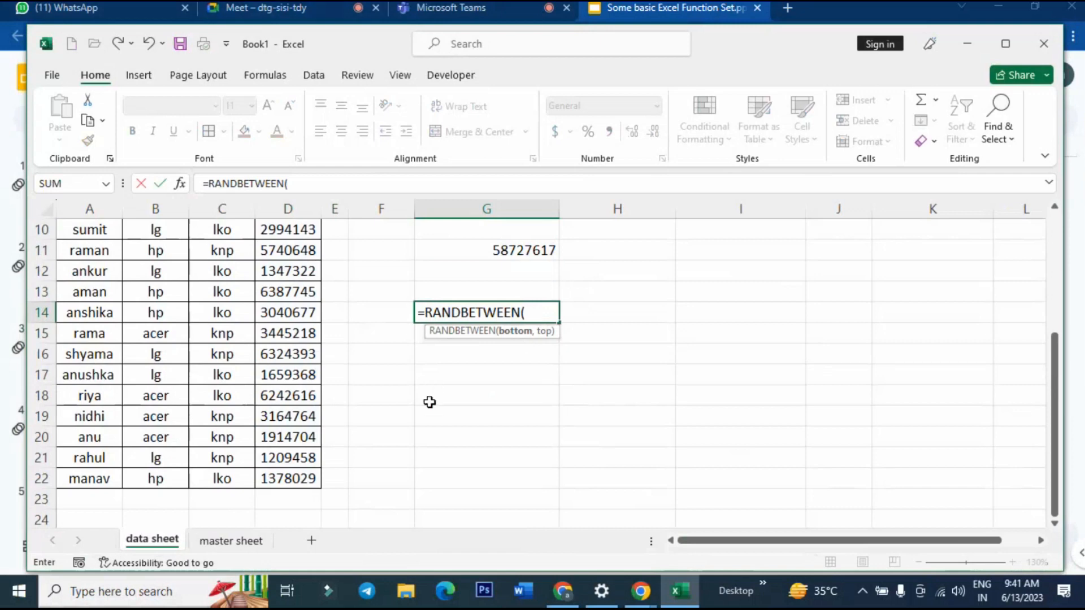
{"action": "type", "text": "3,1"}
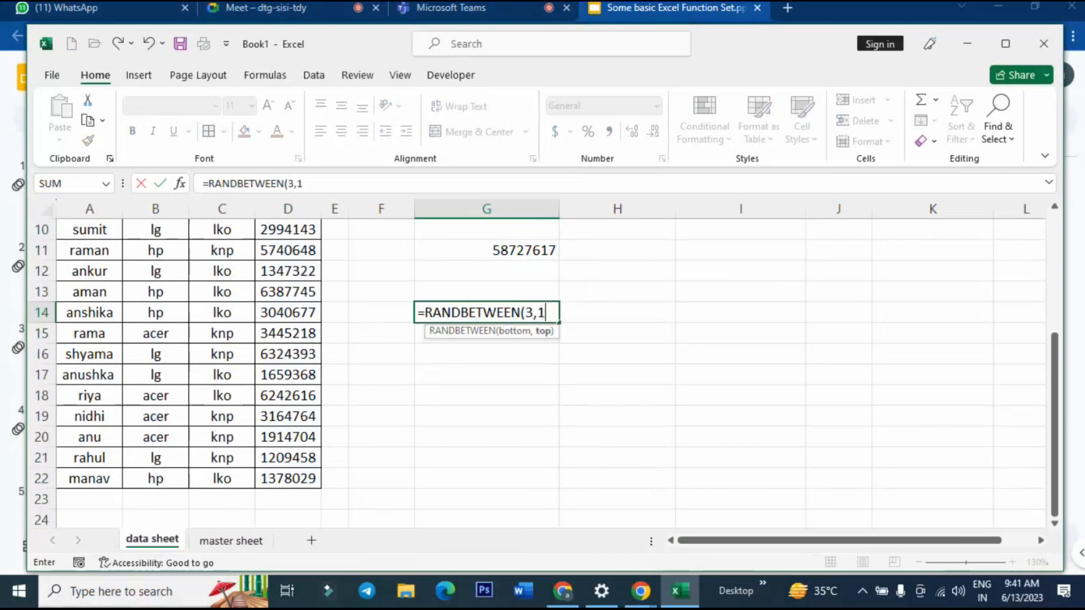
{"action": "type", "text": "5_)"}
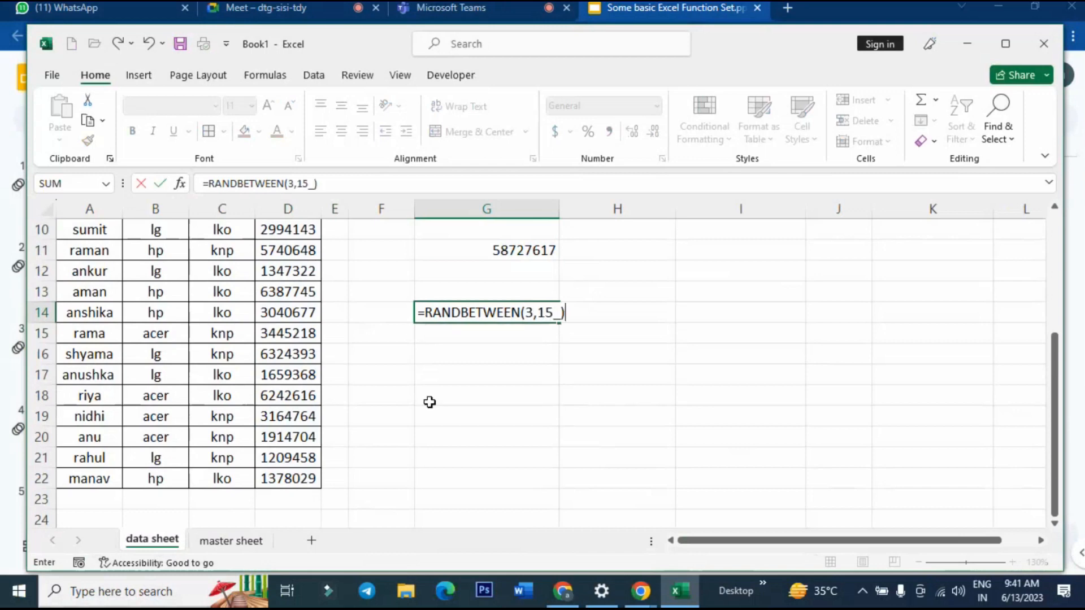
{"action": "key", "text": "BackSpace"}
{"action": "key", "text": "BackSpace"}
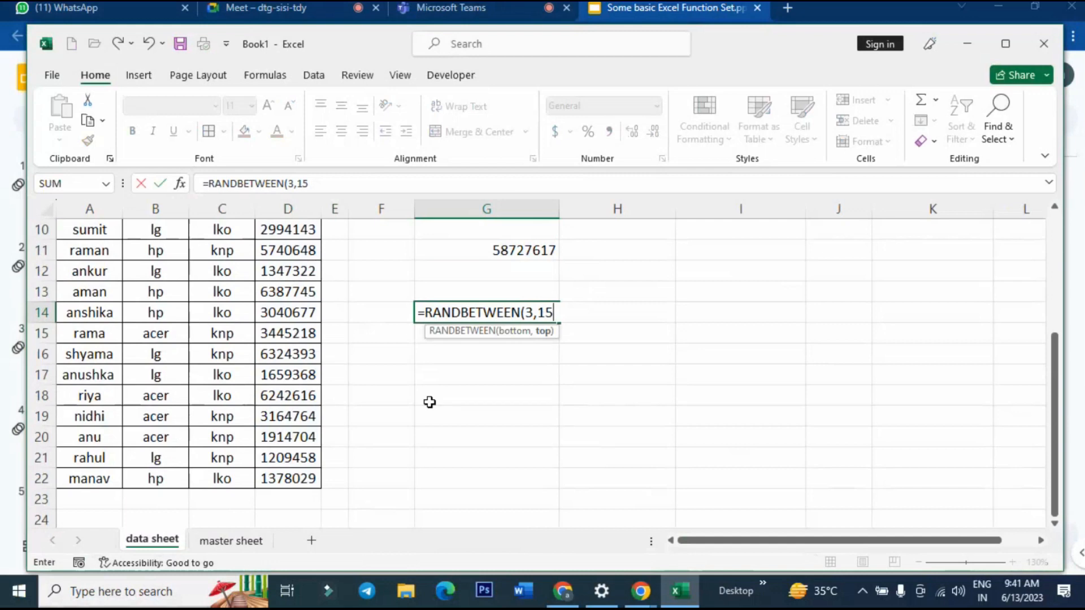
{"action": "key", "text": "Return"}
Fill the RANDBETWEEN formula from G14 across to column I and down to row 20.
{"action": "left_click", "coordinate": [519, 313]}
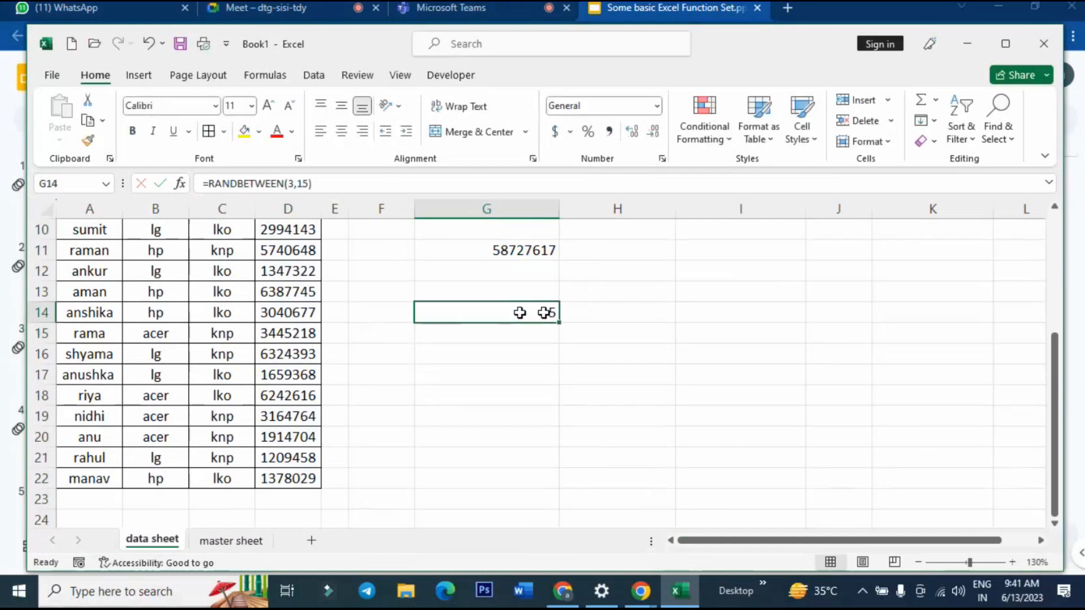
{"action": "left_click_drag", "start_coordinate": [558, 322], "coordinate": [803, 325]}
{"action": "scroll", "coordinate": [825, 349], "scroll_direction": "up", "scroll_amount": 5}
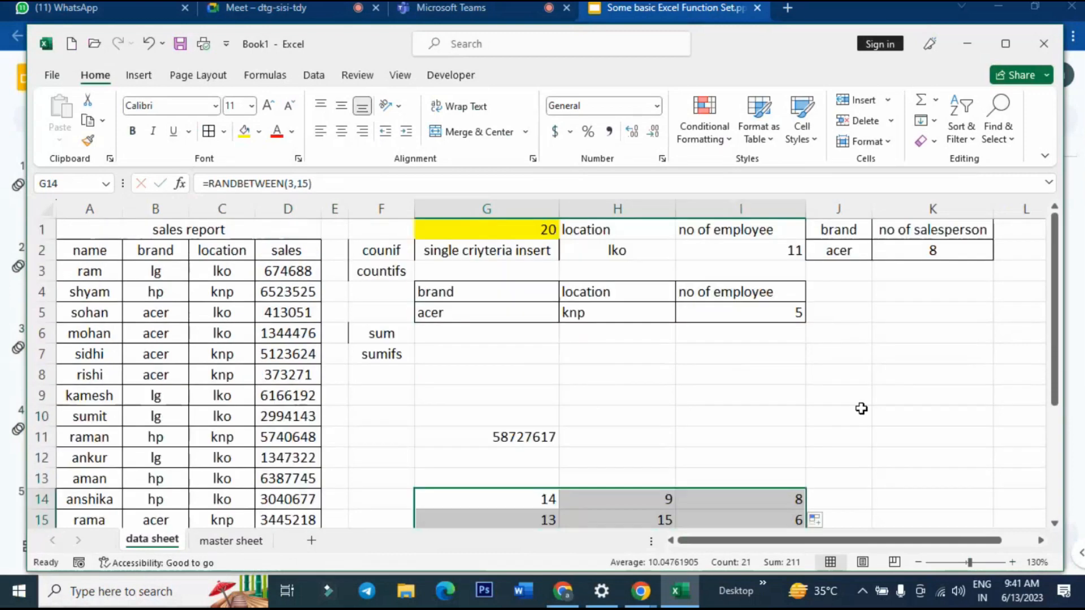
{"action": "scroll", "coordinate": [860, 407], "scroll_direction": "down", "scroll_amount": 3}
{"action": "left_click", "coordinate": [886, 351]}
Copy the random numbers in G14:I20 and paste them back over the same range as values only.
{"action": "left_click_drag", "start_coordinate": [520, 312], "coordinate": [733, 436]}
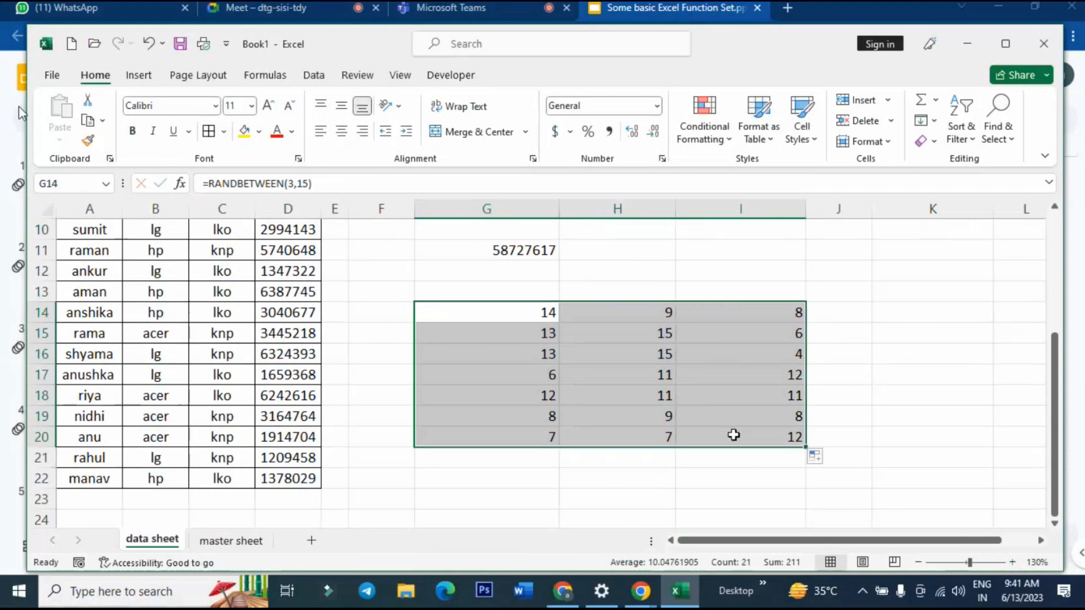
{"action": "left_click", "coordinate": [87, 120]}
{"action": "left_click", "coordinate": [59, 139]}
{"action": "left_click", "coordinate": [57, 260]}
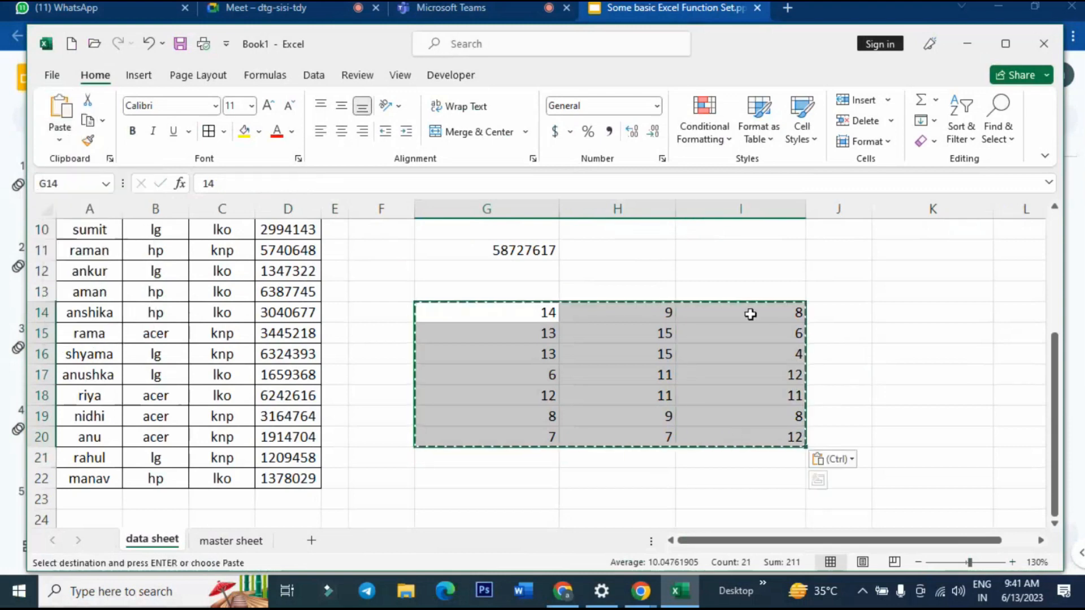
{"action": "left_click", "coordinate": [753, 316]}
{"action": "key", "text": "Escape"}
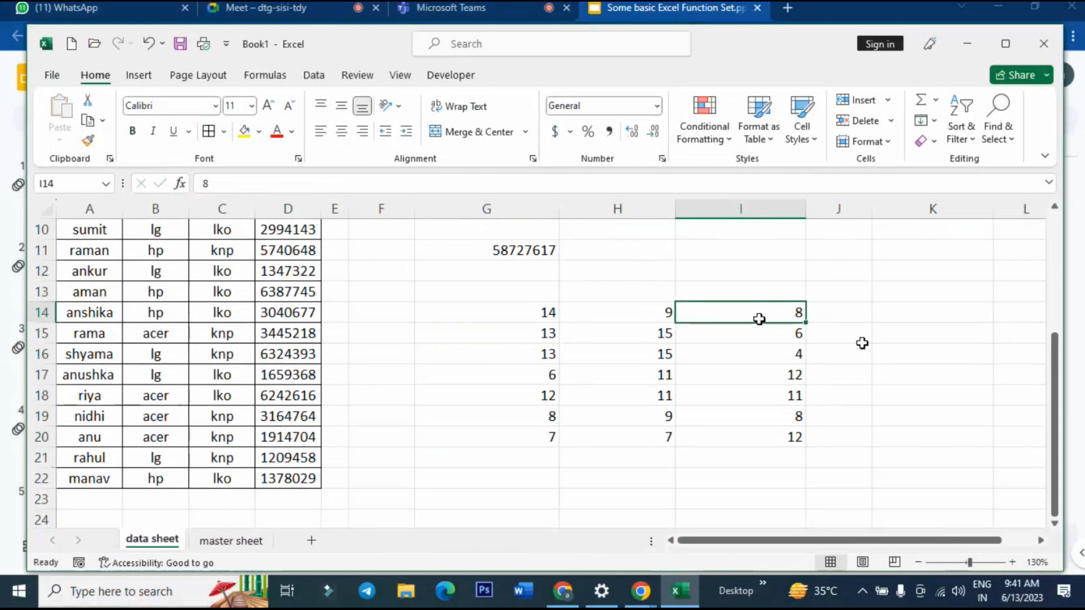
Enter a SUMIF formula in K16 that adds the random numbers in G14:I20 meeting the criterion ">10".
{"action": "left_click", "coordinate": [876, 354]}
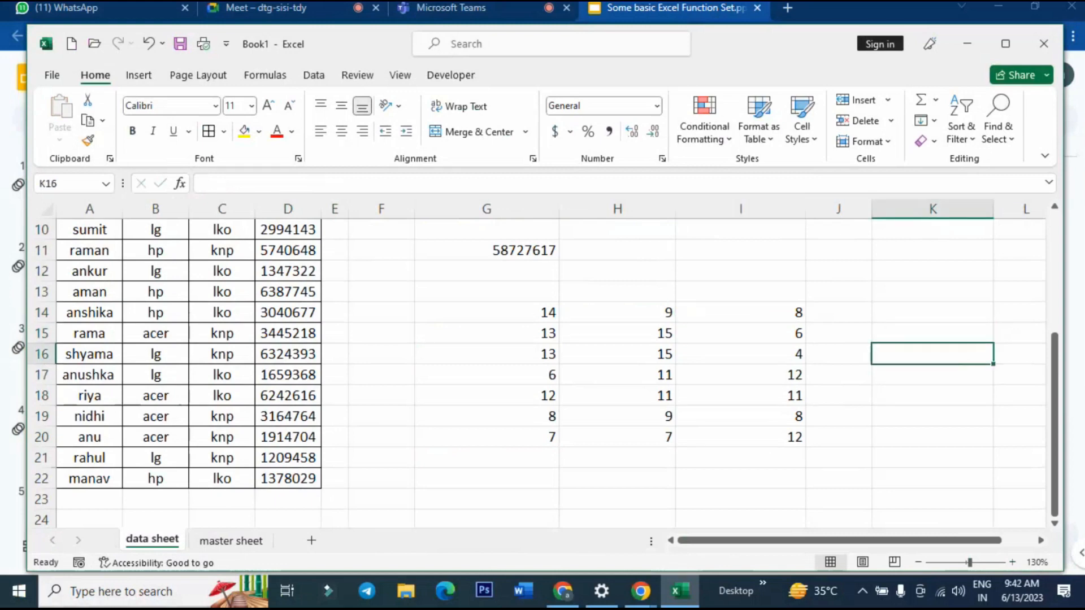
{"action": "type", "text": "="}
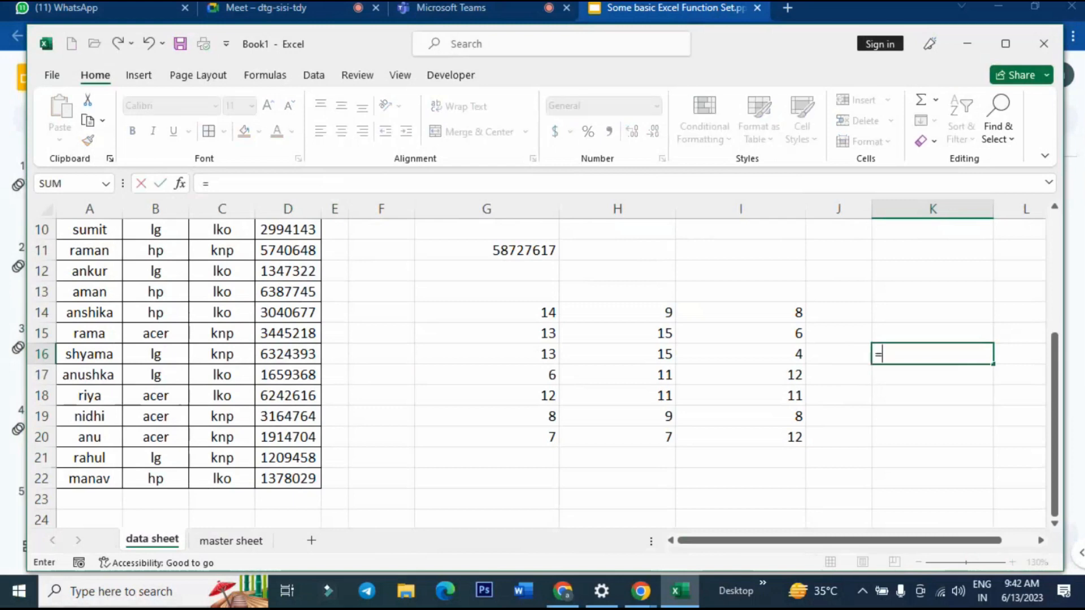
{"action": "type", "text": "sumi"}
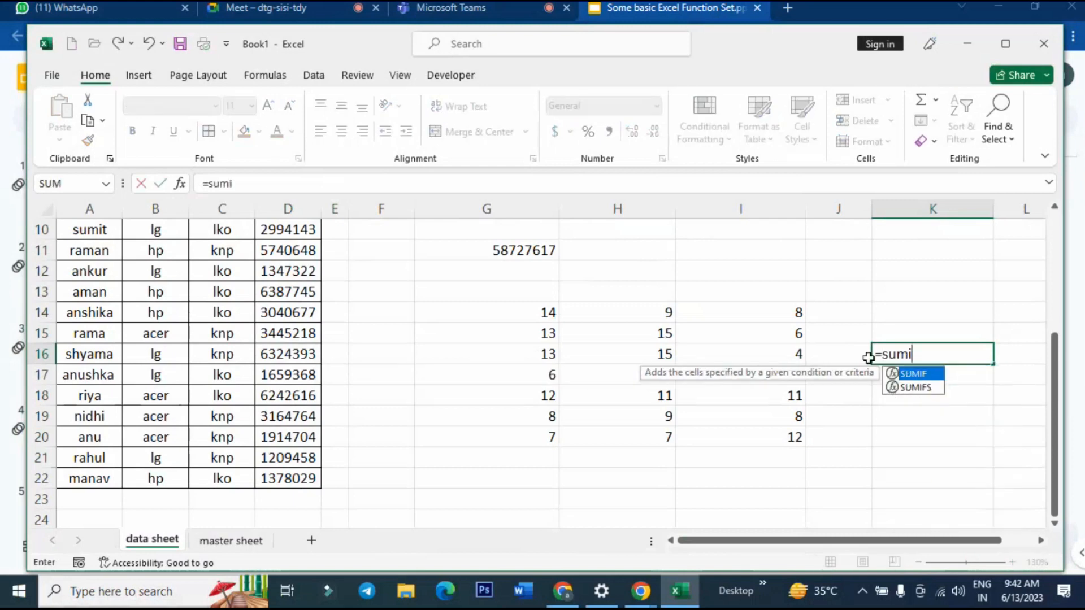
{"action": "type", "text": "f("}
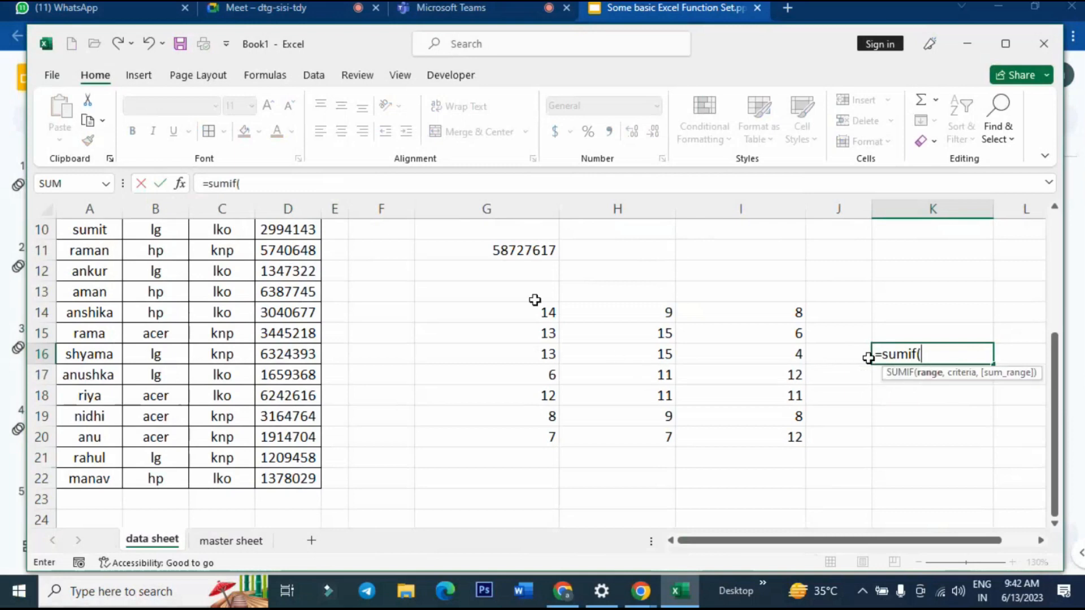
{"action": "left_click_drag", "start_coordinate": [537, 311], "coordinate": [709, 440]}
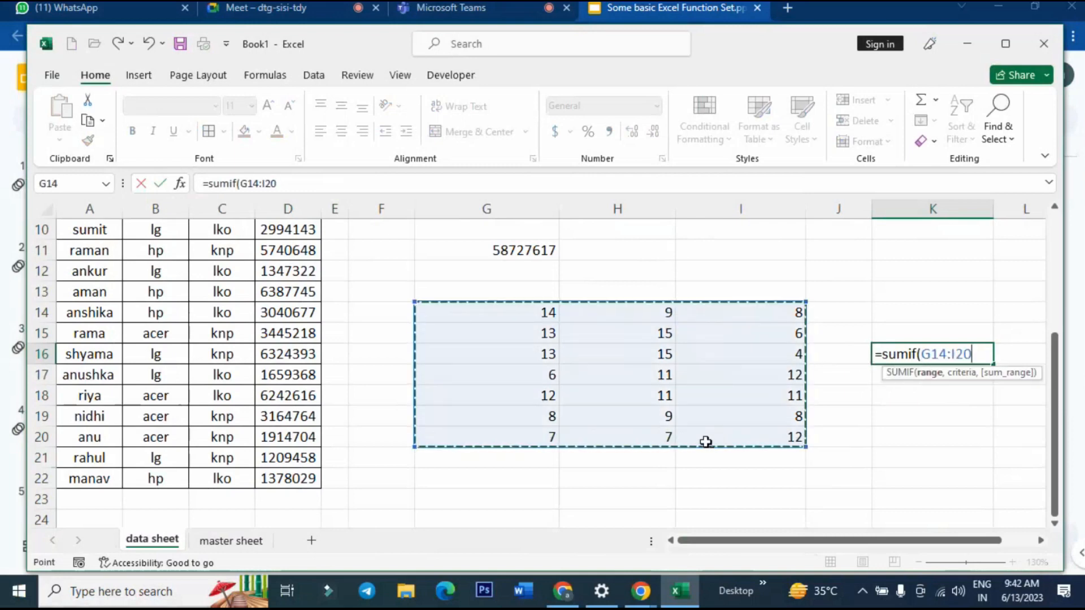
{"action": "type", "text": ",\""}
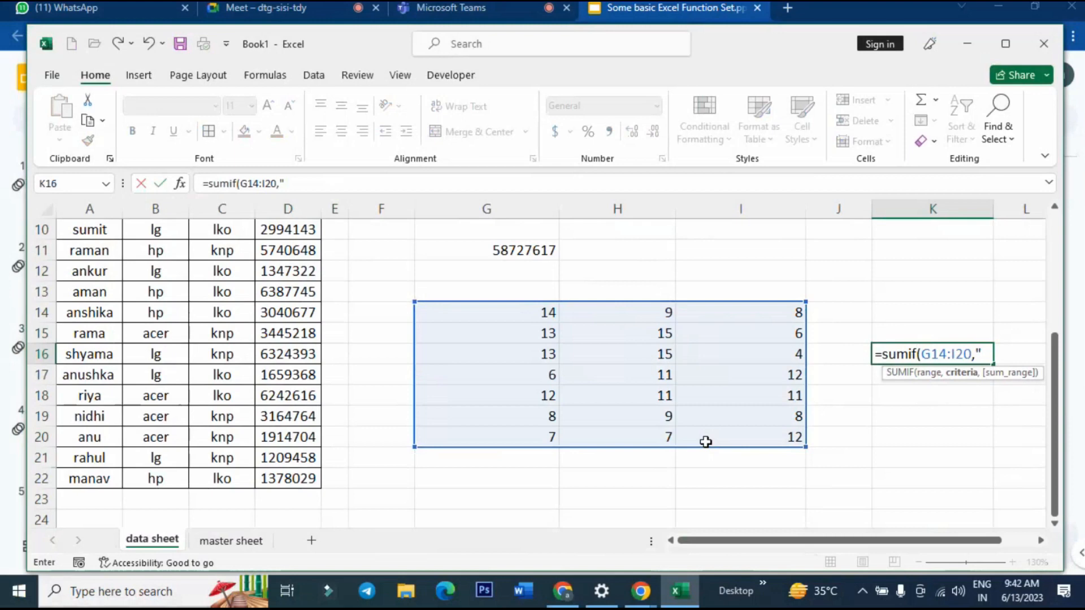
{"action": "type", "text": ">10\")"}
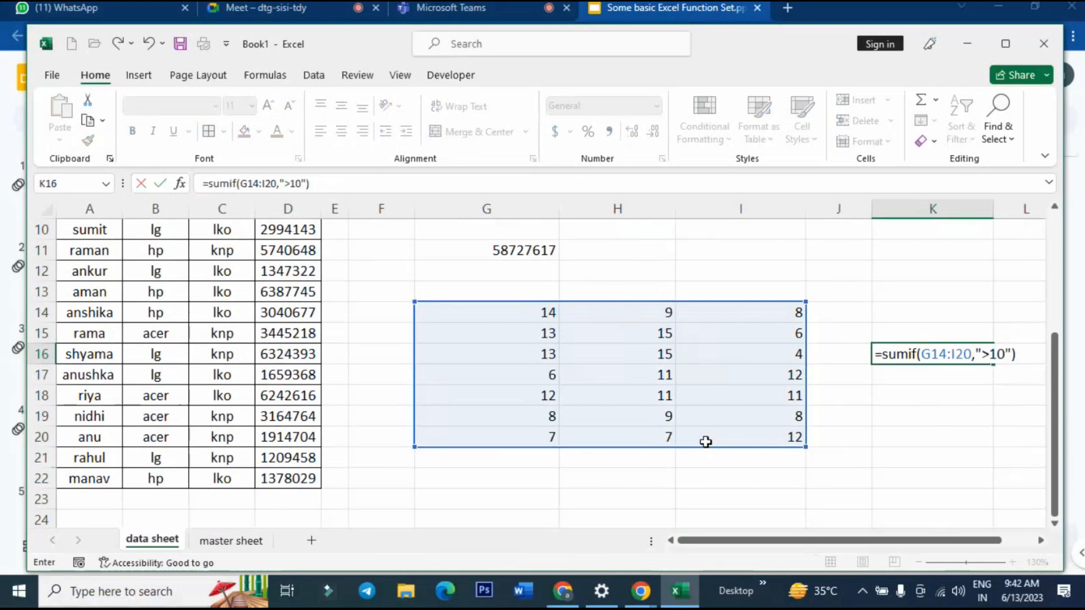
{"action": "key", "text": "Return"}
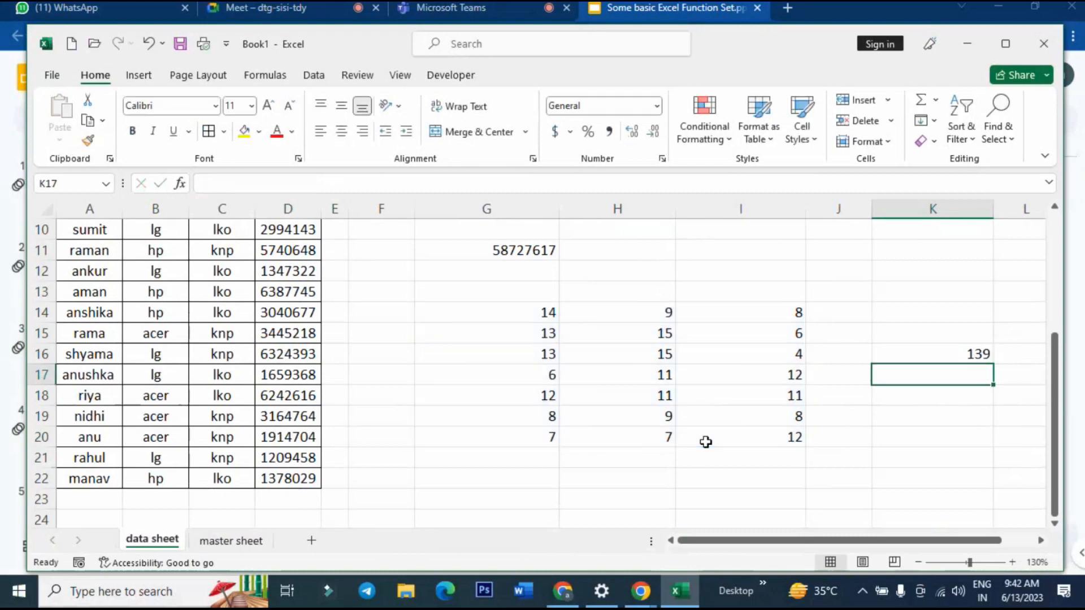
Highlight the values greater than 10 in G14:I20 with conditional formatting, using Light Red Fill with Dark Red Text.
{"action": "left_click_drag", "start_coordinate": [543, 312], "coordinate": [771, 429]}
{"action": "left_click", "coordinate": [705, 118]}
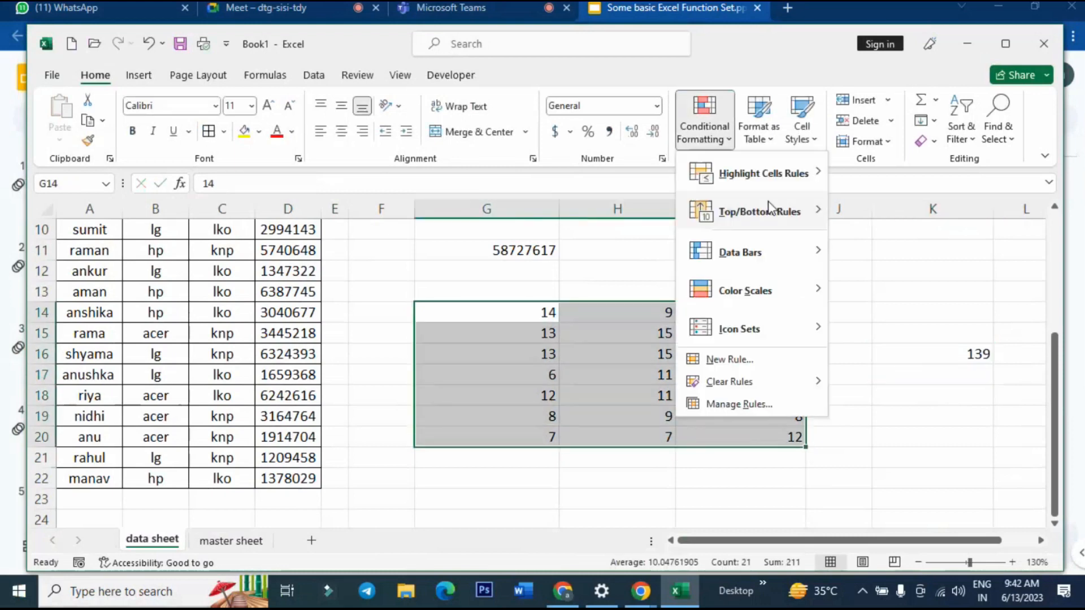
{"action": "mouse_move", "coordinate": [751, 172]}
{"action": "left_click", "coordinate": [896, 177]}
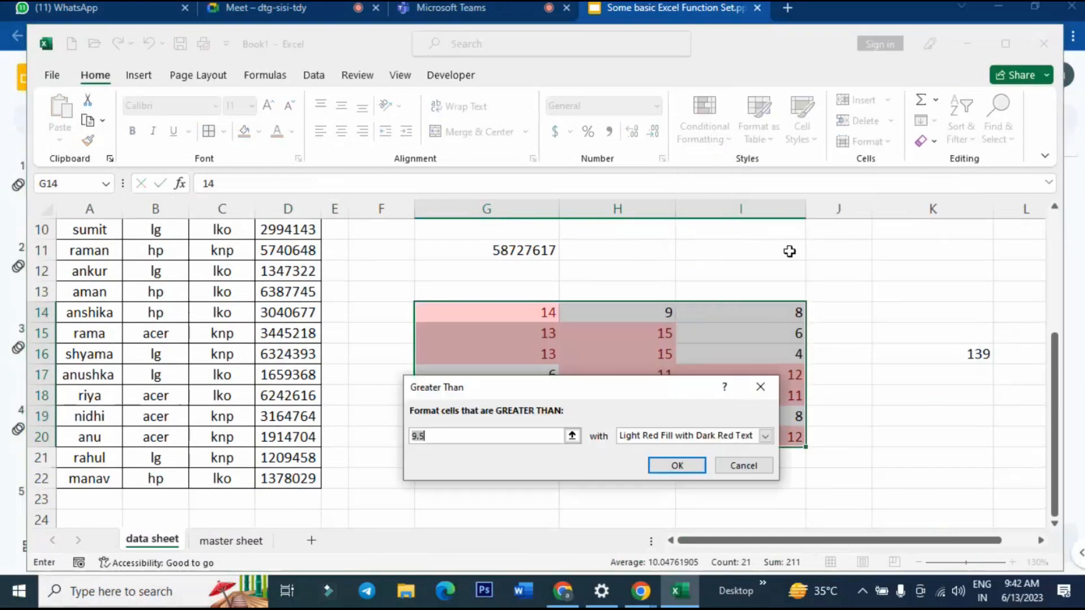
{"action": "type", "text": "1"}
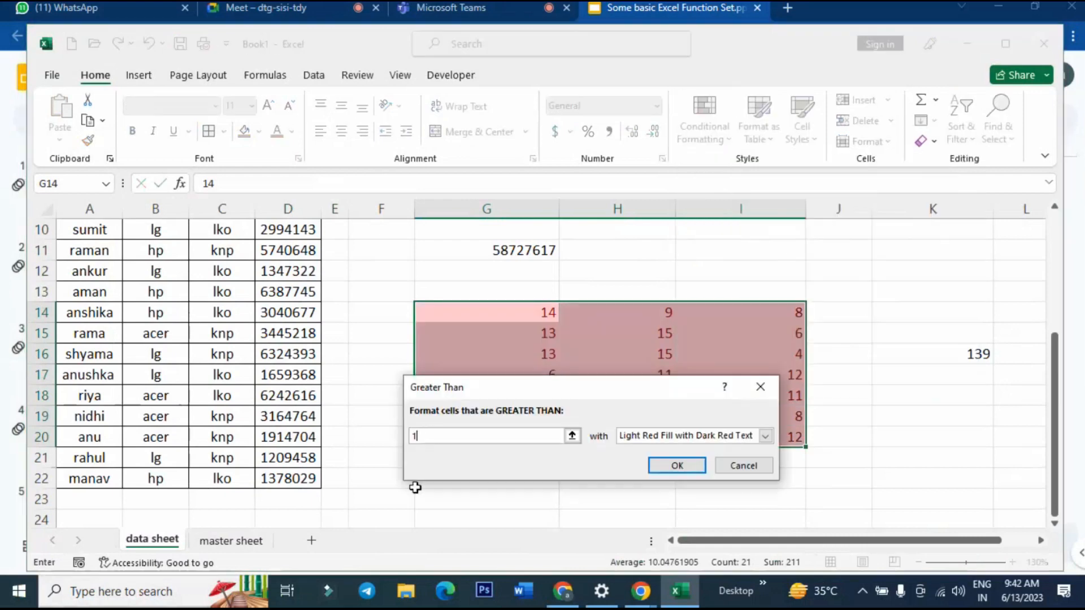
{"action": "type", "text": "0"}
{"action": "left_click", "coordinate": [678, 469]}
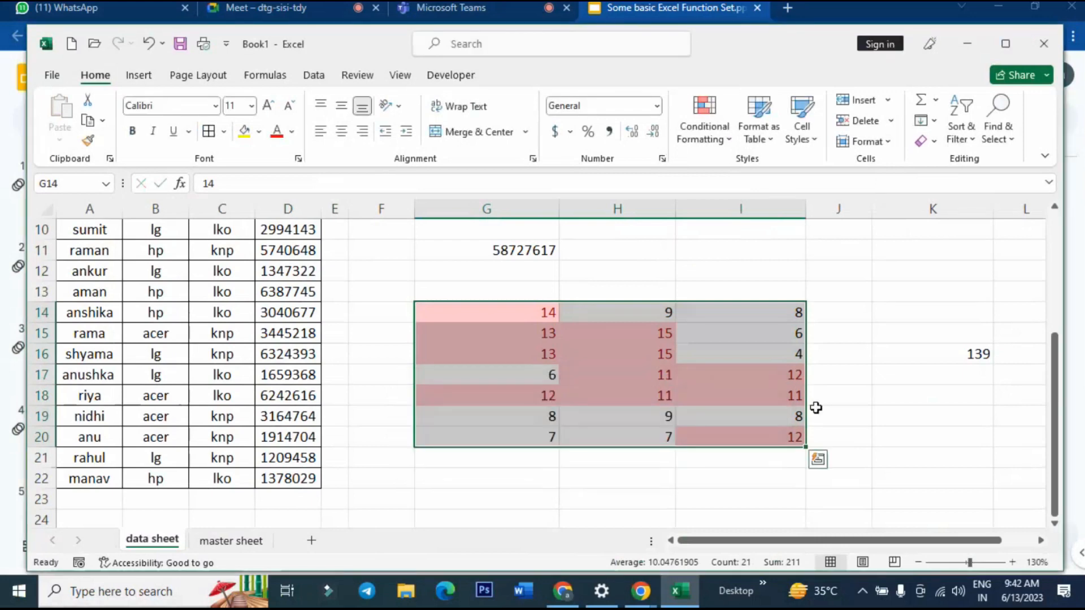
{"action": "left_click_drag", "start_coordinate": [819, 410], "coordinate": [819, 398]}
Fill the SUMIF result cell K16 with yellow.
{"action": "left_click", "coordinate": [972, 352]}
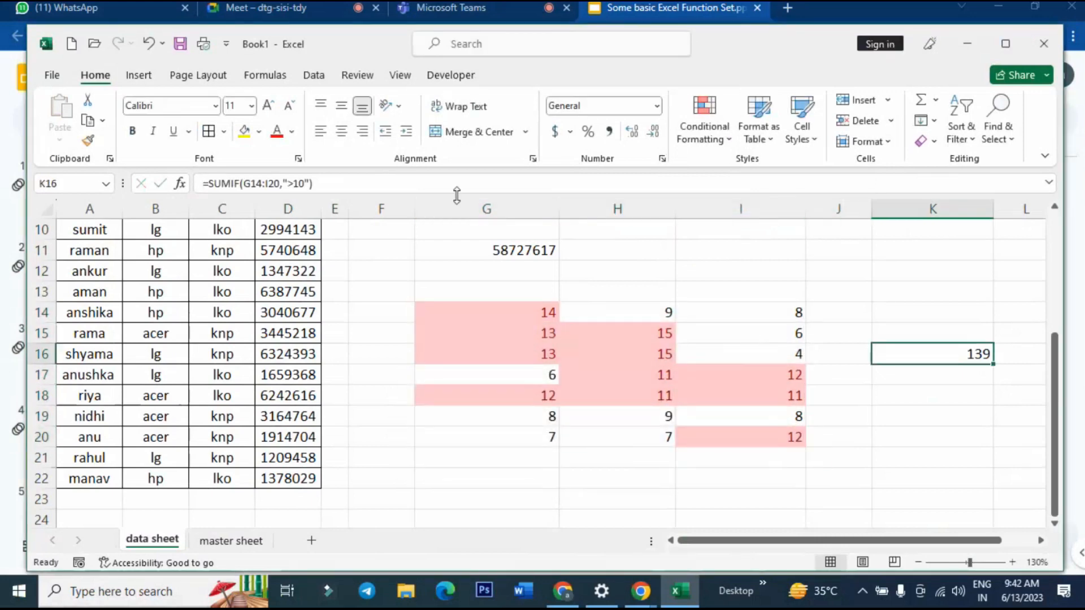
{"action": "left_click", "coordinate": [246, 135]}
{"action": "left_click", "coordinate": [1011, 455]}
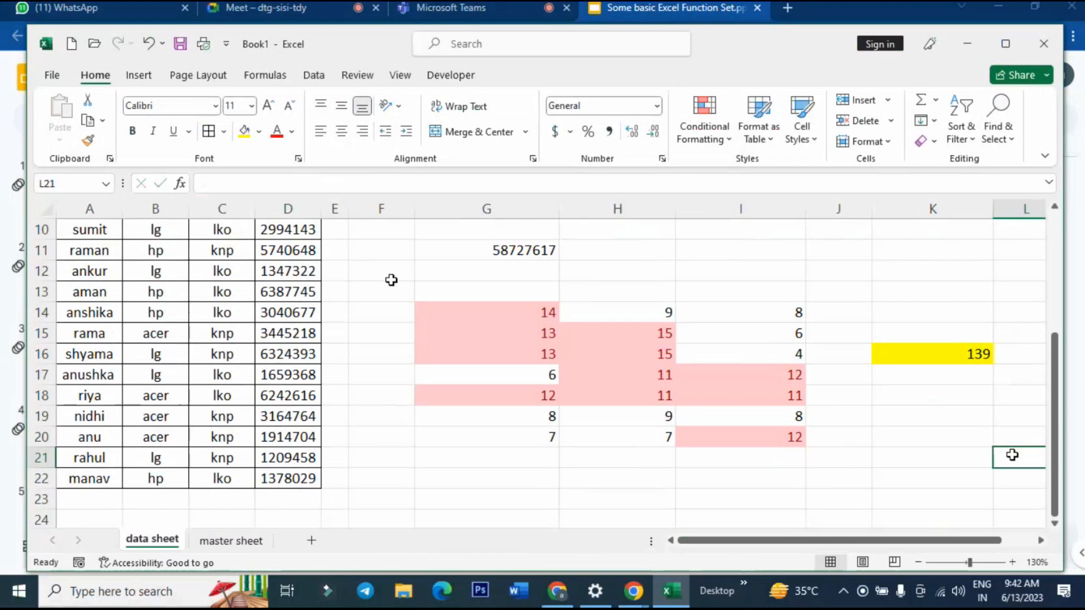
Examine the SUMIF formula in K16 on the data sheet and the total sales SUMIF formula in C4 on the master sheet.
{"action": "left_click", "coordinate": [891, 353]}
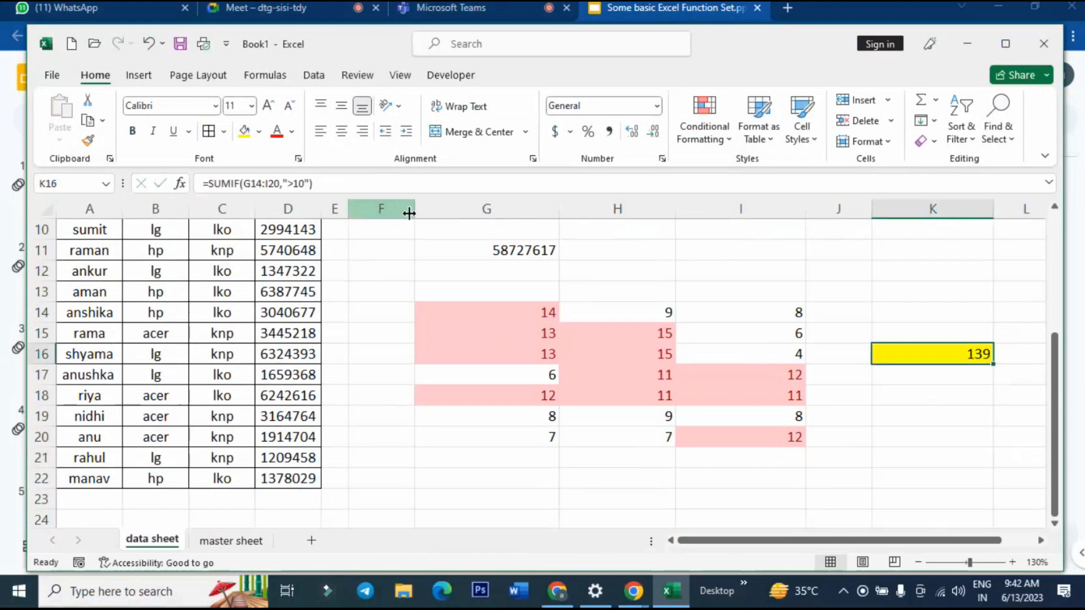
{"action": "key", "text": "F2"}
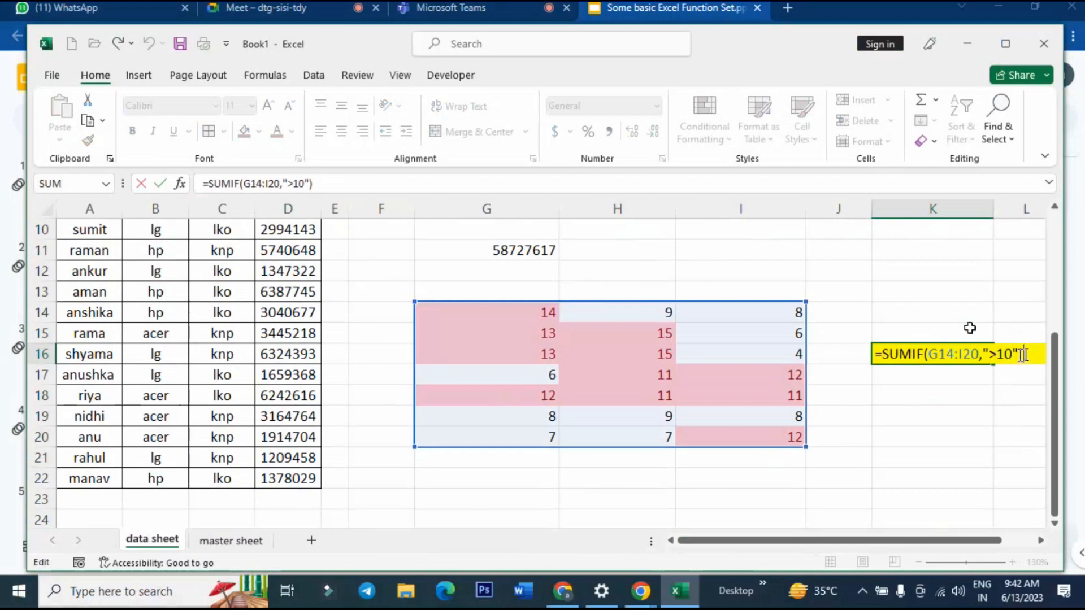
{"action": "key", "text": "ctrl+Return"}
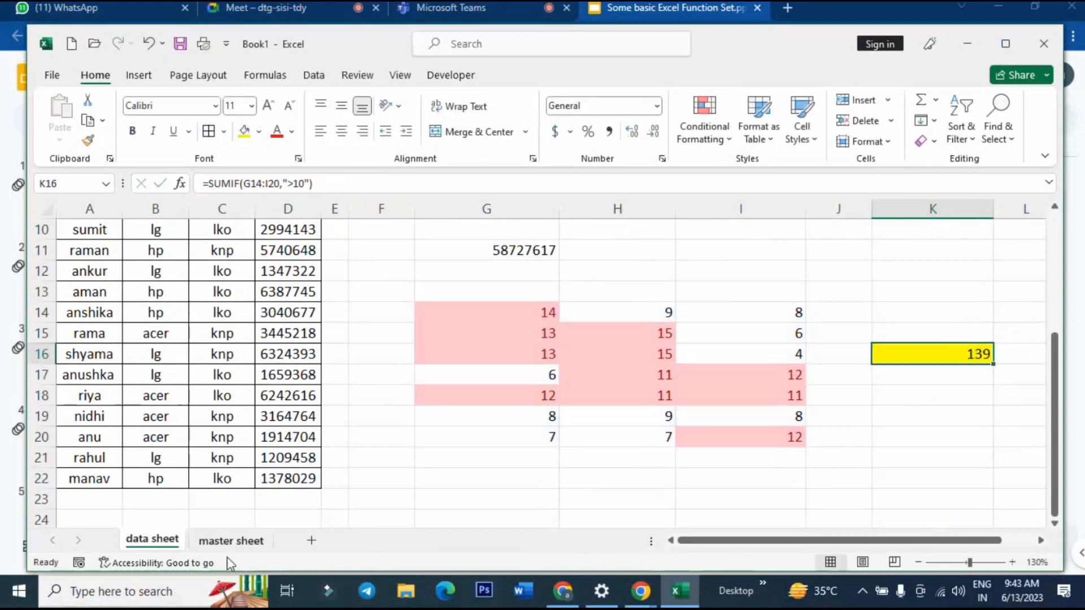
{"action": "left_click", "coordinate": [231, 540]}
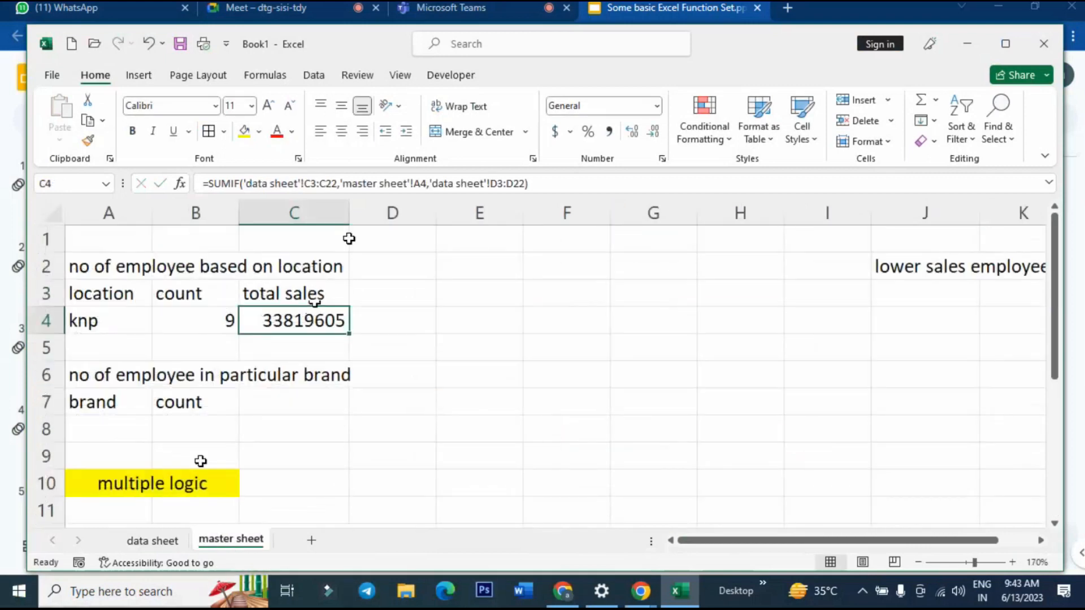
{"action": "key", "text": "F2"}
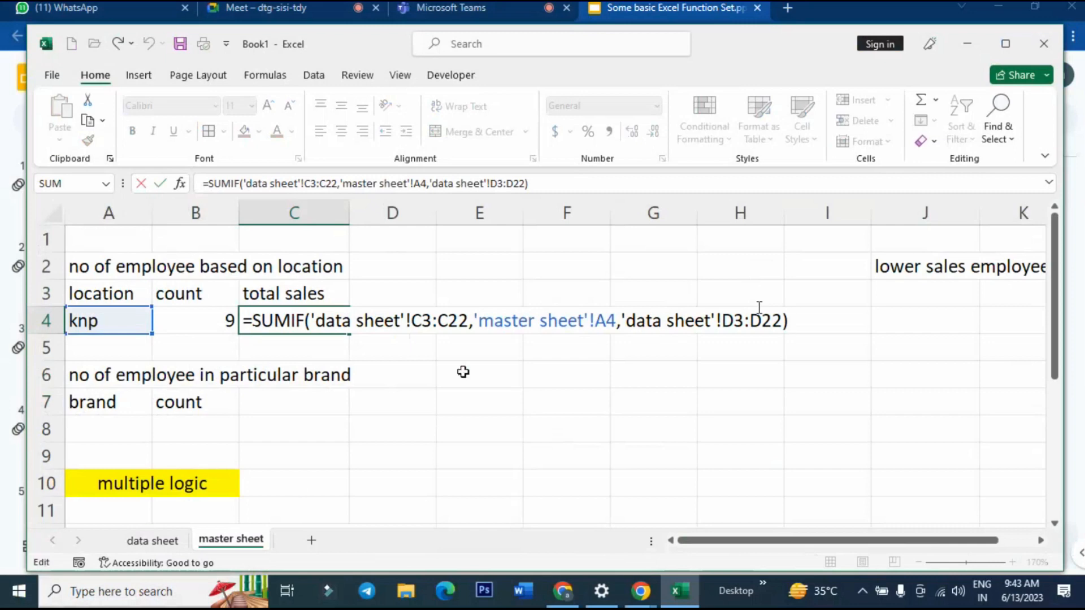
{"action": "left_click", "coordinate": [466, 399]}
{"action": "scroll", "coordinate": [73, 441], "scroll_direction": "down", "scroll_amount": 2}
{"action": "scroll", "coordinate": [443, 404], "scroll_direction": "up", "scroll_amount": 2}
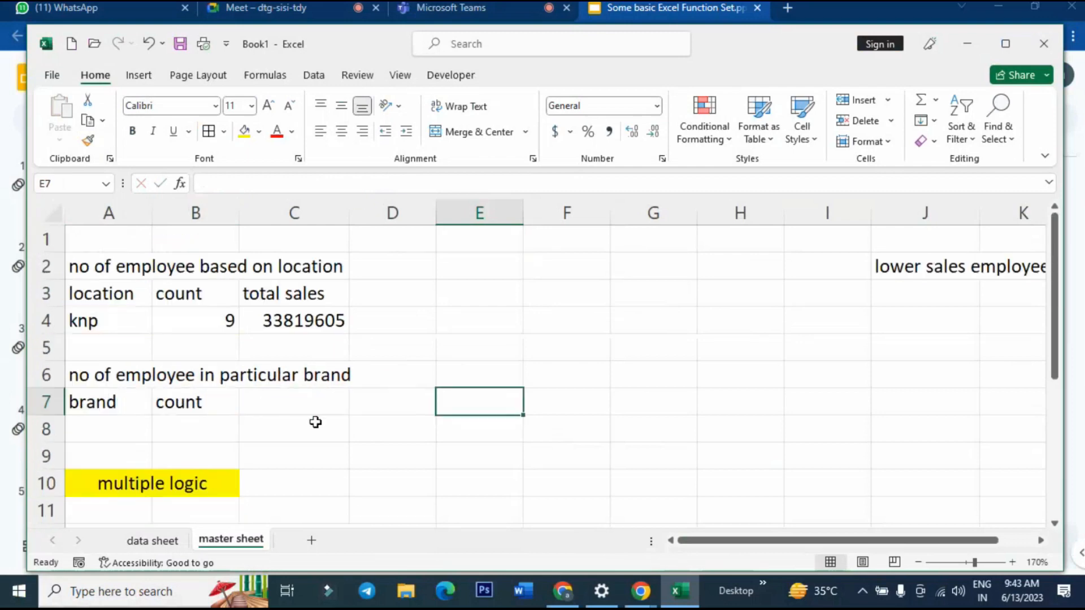
Start a SUMIFS formula in D14 on the master sheet, under total sales of the location and brand table.
{"action": "left_click", "coordinate": [264, 425]}
{"action": "left_click", "coordinate": [277, 392]}
{"action": "scroll", "coordinate": [281, 433], "scroll_direction": "down", "scroll_amount": 3}
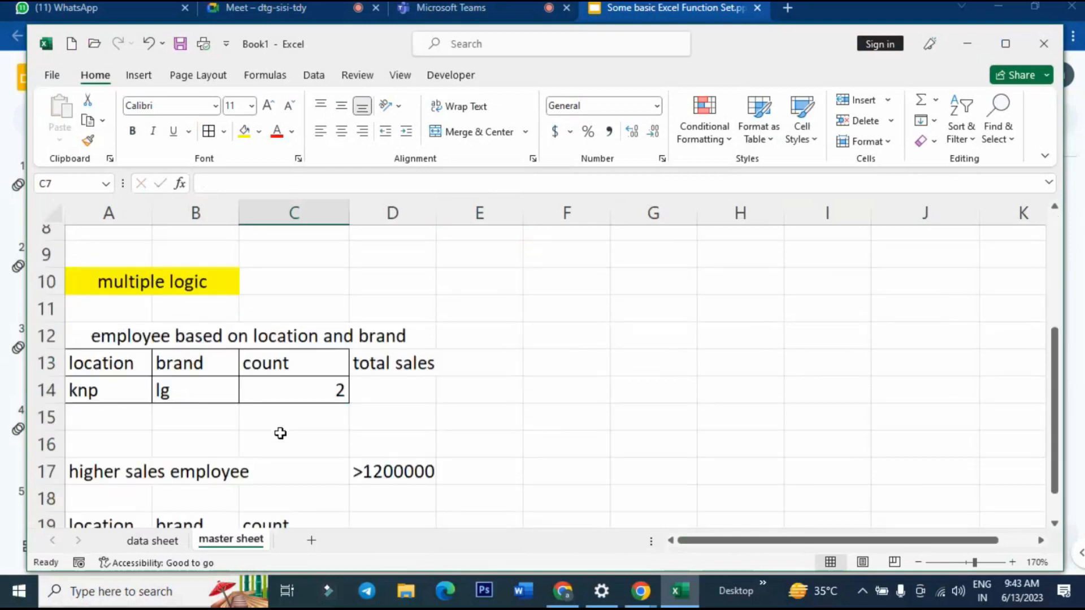
{"action": "left_click", "coordinate": [402, 347]}
{"action": "type", "text": "="}
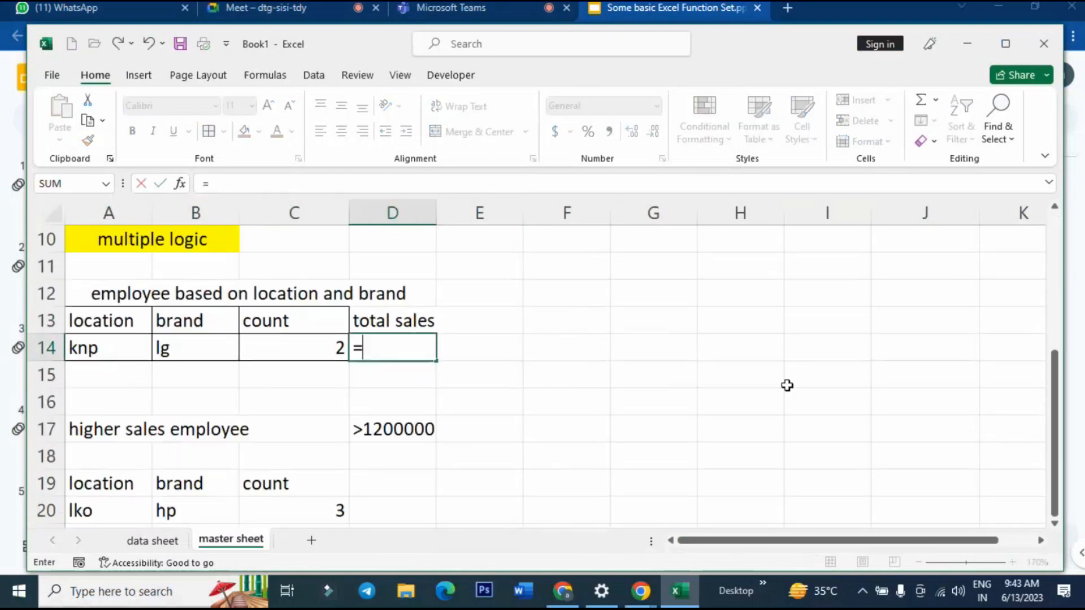
{"action": "type", "text": "sumifs"}
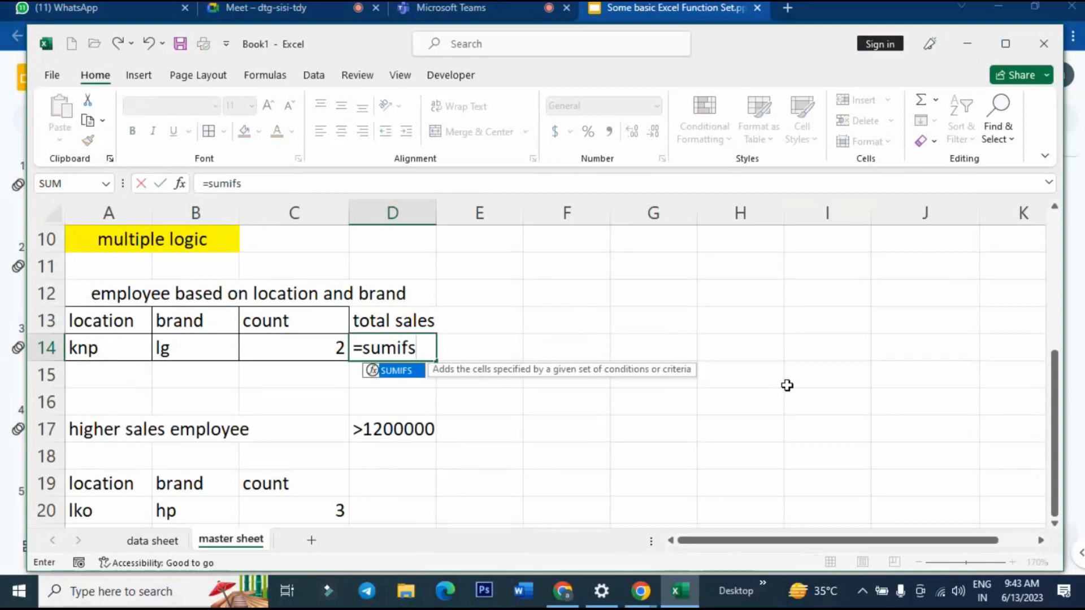
{"action": "type", "text": "("}
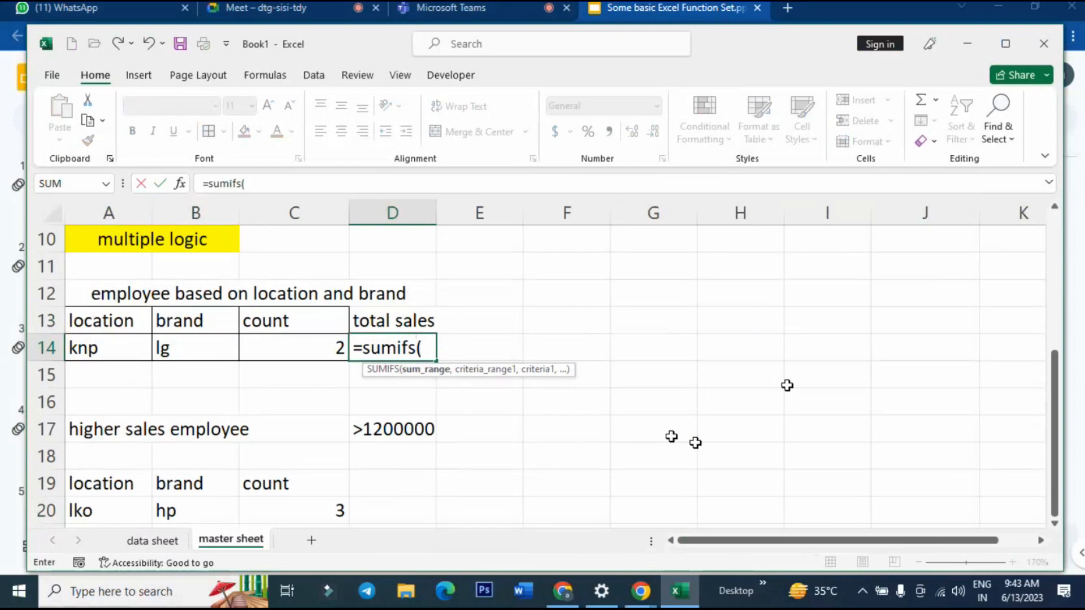
Switch to Chrome, check the Google Meet call, and dismiss the recording notice and device settings in the Teams meeting.
{"action": "left_click", "coordinate": [558, 600]}
{"action": "left_click", "coordinate": [300, 5]}
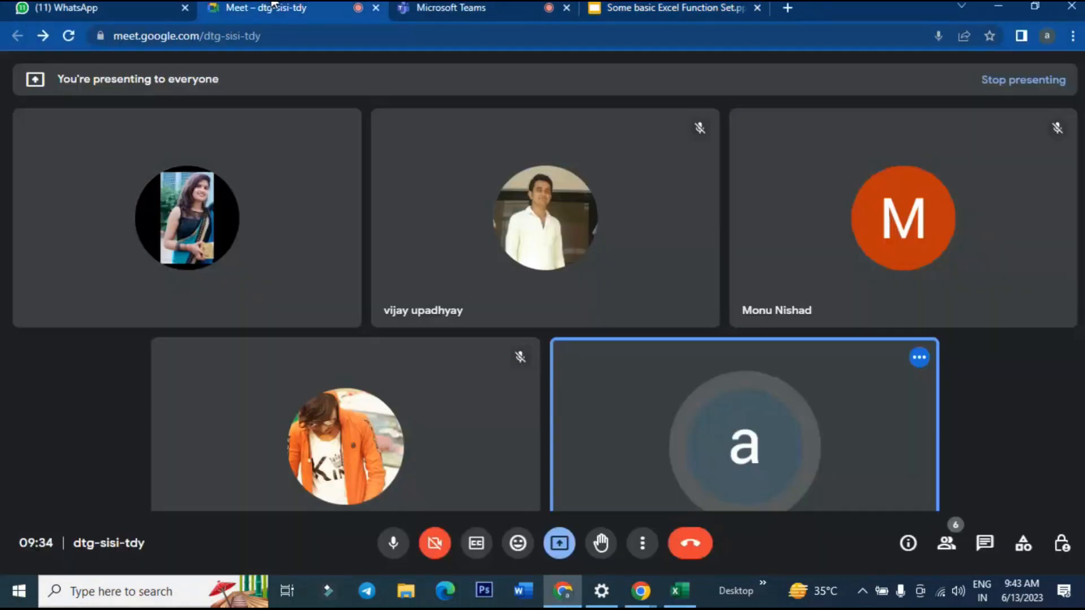
{"action": "left_click", "coordinate": [461, 9]}
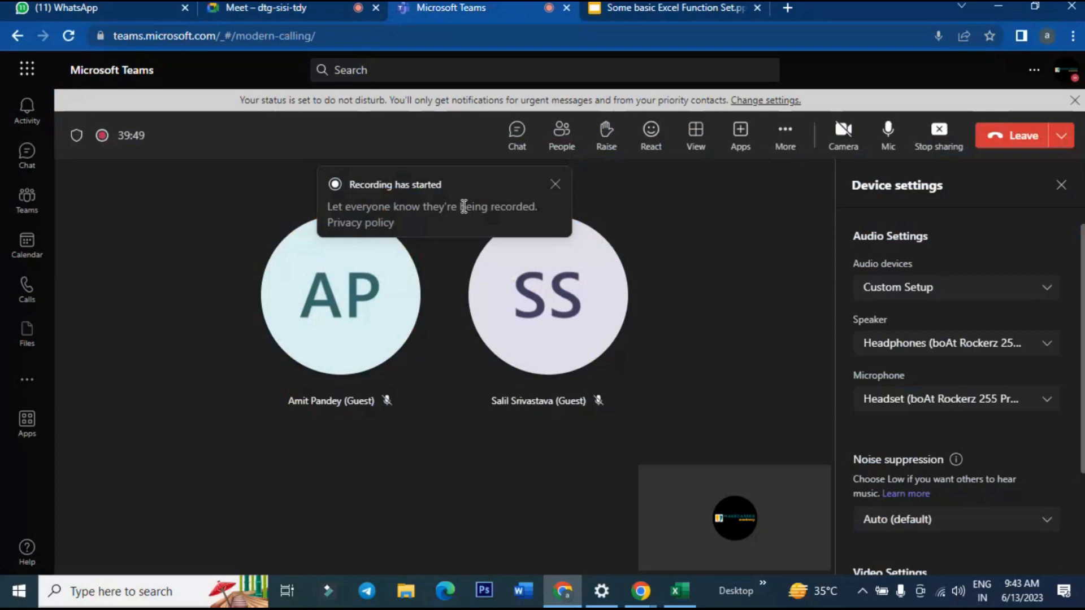
{"action": "left_click", "coordinate": [553, 188]}
{"action": "left_click", "coordinate": [1060, 185]}
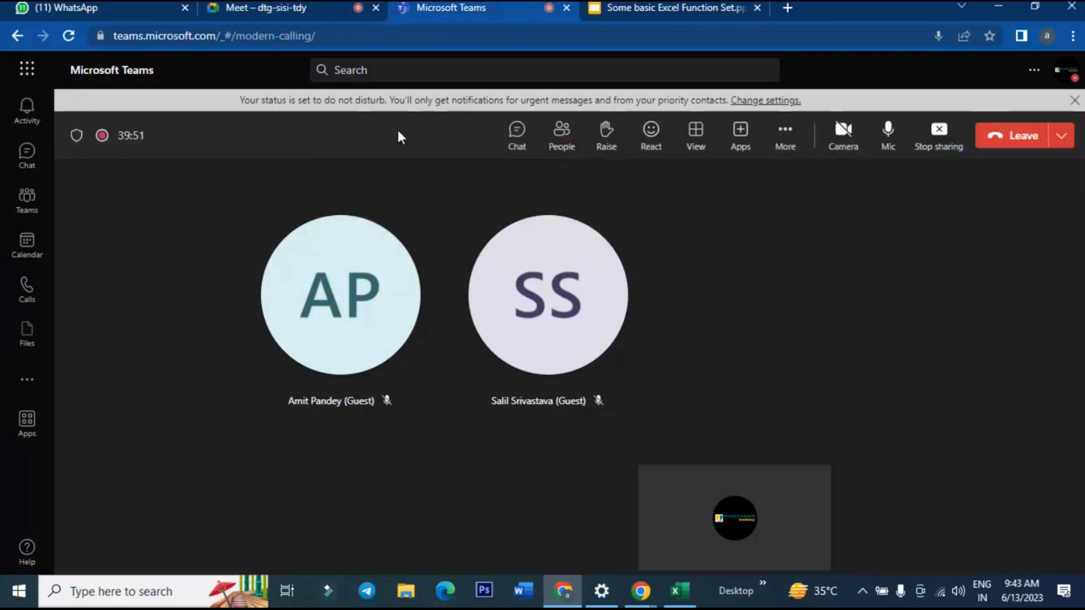
Check the Meet call again and the Sum Function Set slide, and switch back to the Excel workbook.
{"action": "left_click", "coordinate": [255, 8]}
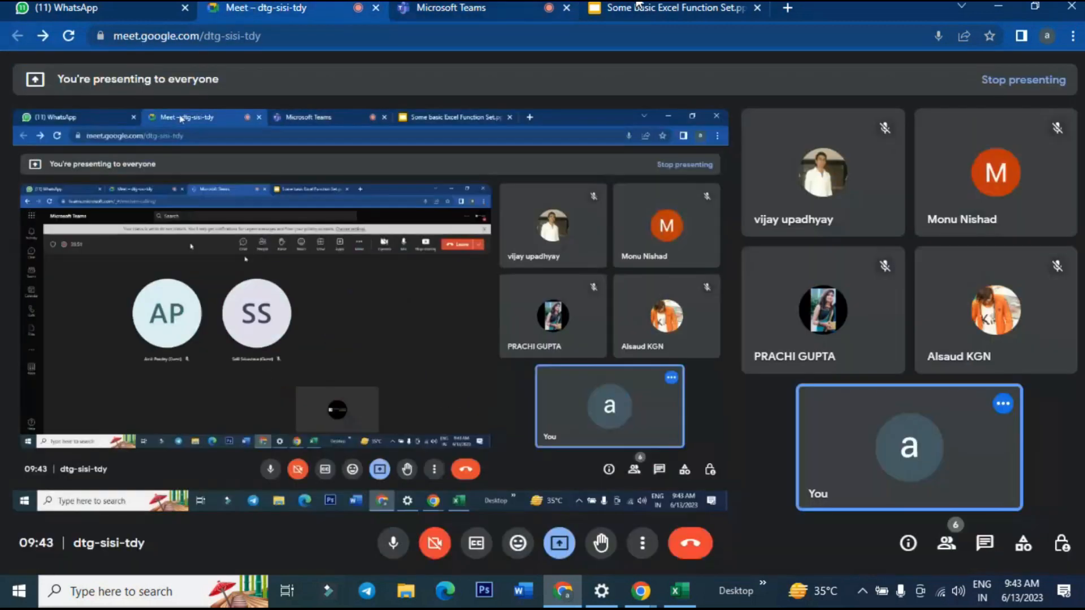
{"action": "left_click", "coordinate": [639, 7]}
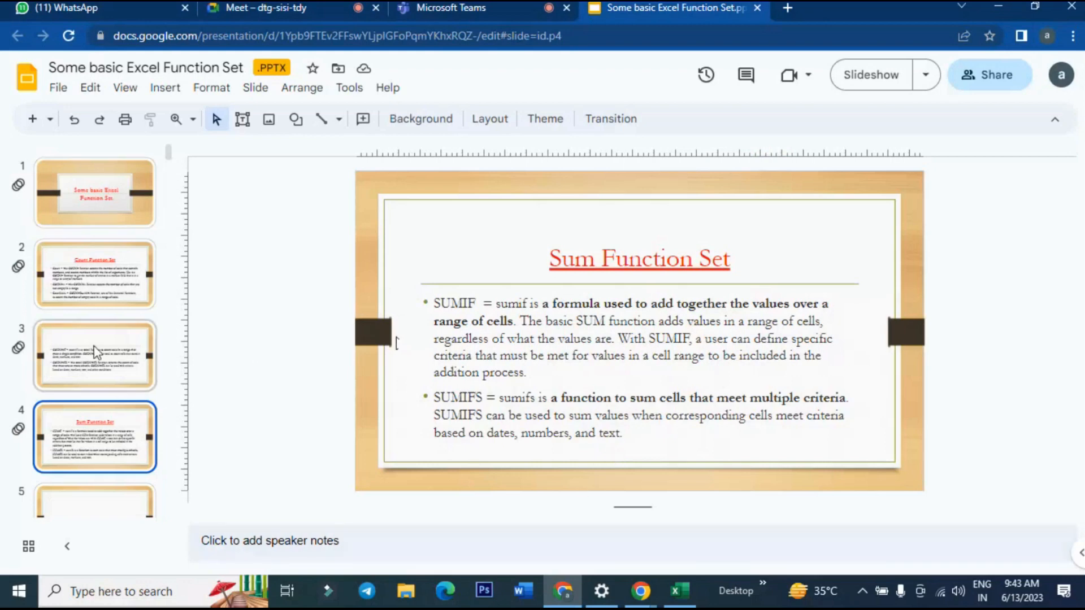
{"action": "key", "text": "alt+Tab"}
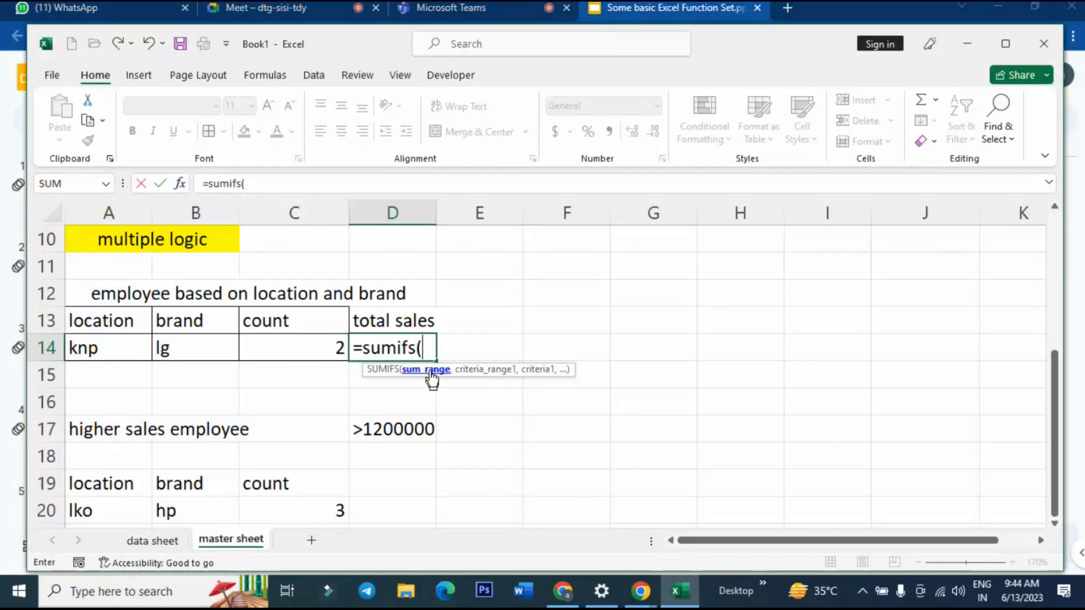
Set the sum range of the SUMIFS formula to the sales cells D3:D21 on the data sheet.
{"action": "left_click", "coordinate": [180, 540]}
{"action": "scroll", "coordinate": [238, 395], "scroll_direction": "up", "scroll_amount": 3}
{"action": "left_click_drag", "start_coordinate": [294, 271], "coordinate": [295, 482]}
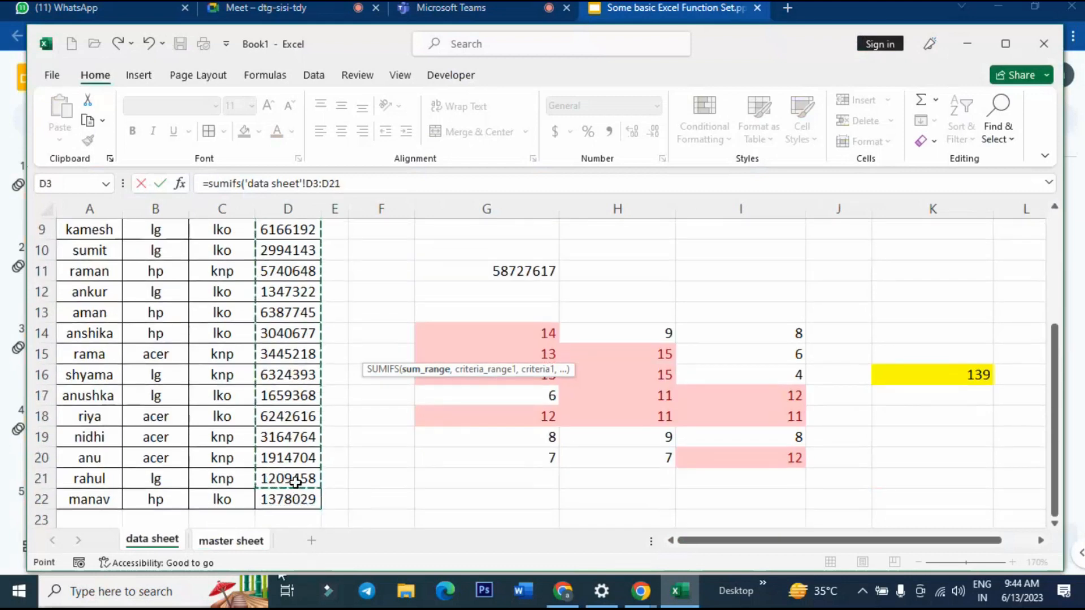
{"action": "type", "text": ","}
{"action": "scroll", "coordinate": [296, 481], "scroll_direction": "up", "scroll_amount": 3}
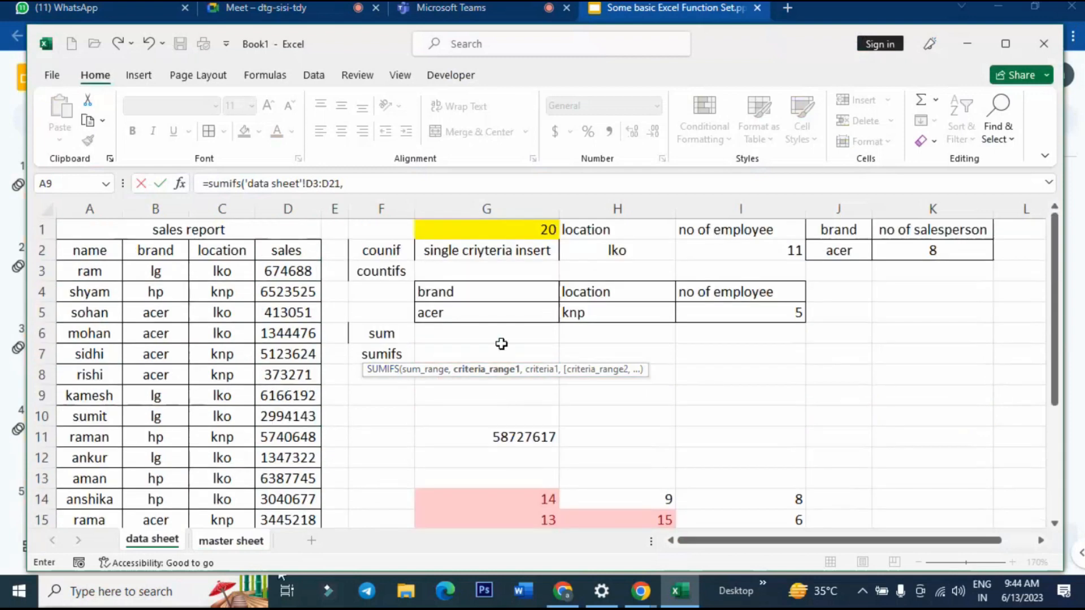
{"action": "left_click", "coordinate": [231, 540]}
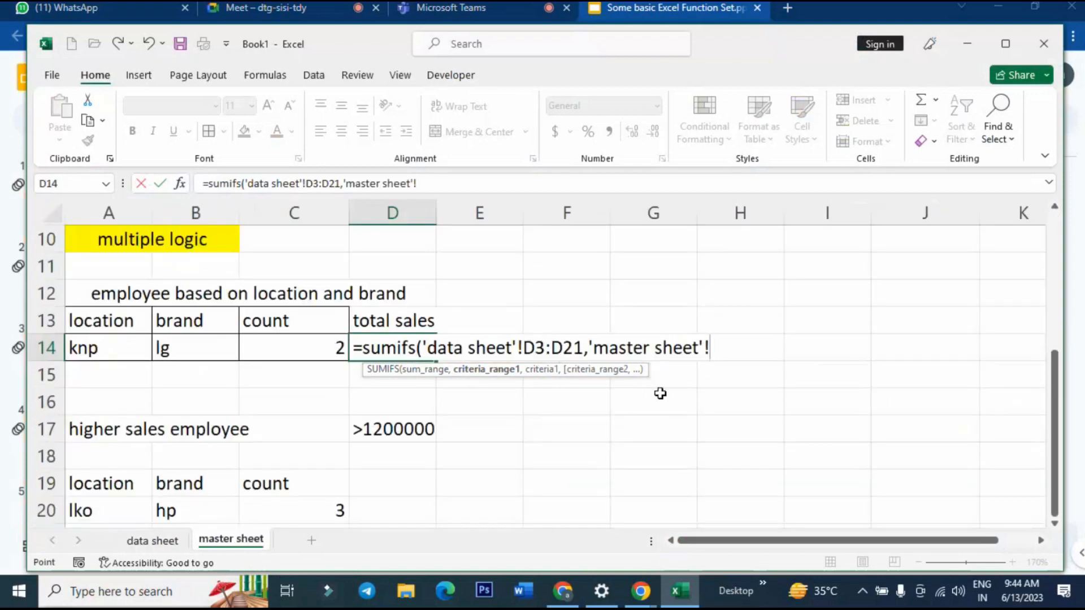
{"action": "key", "text": "BackSpace"}
{"action": "key", "text": "BackSpace"}
{"action": "key", "text": "BackSpace"}
{"action": "key", "text": "BackSpace"}
{"action": "key", "text": "BackSpace"}
{"action": "key", "text": "BackSpace"}
{"action": "key", "text": "BackSpace"}
{"action": "key", "text": "BackSpace"}
{"action": "key", "text": "BackSpace"}
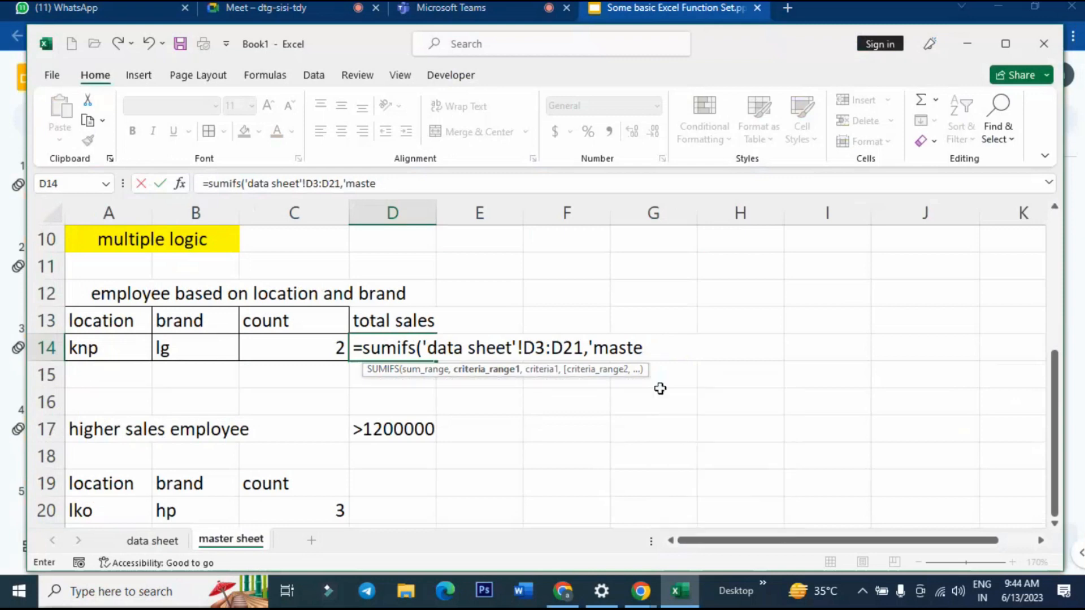
{"action": "key", "text": "BackSpace"}
{"action": "key", "text": "BackSpace"}
{"action": "key", "text": "BackSpace"}
{"action": "key", "text": "BackSpace"}
{"action": "key", "text": "BackSpace"}
{"action": "key", "text": "BackSpace"}
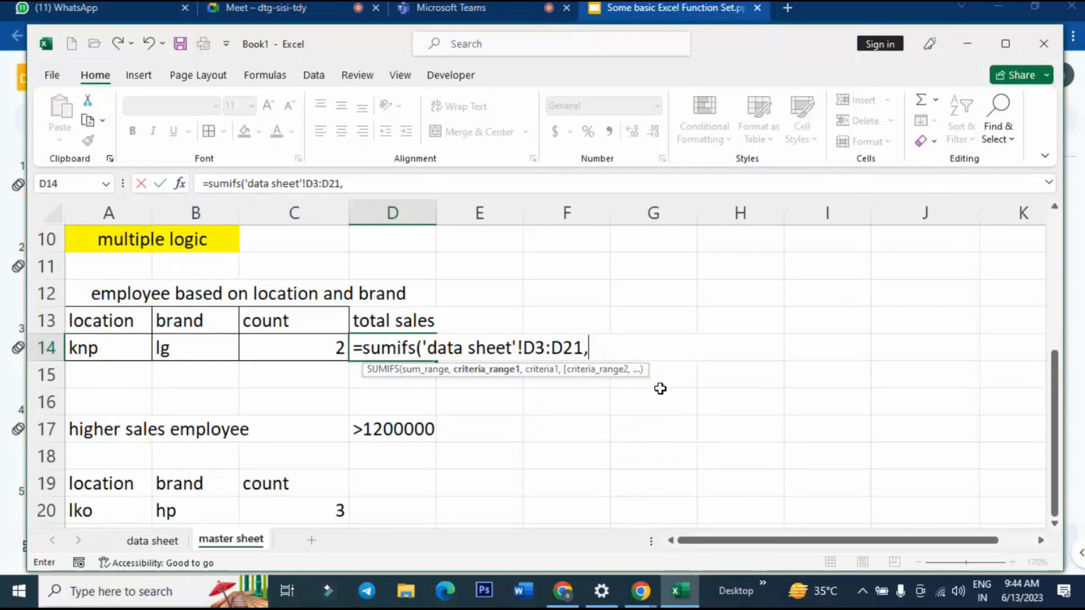
Try data sheet cells B3:B22 as the first SUMIFS criteria range, with the location in master sheet cell A14 as its criterion.
{"action": "left_click", "coordinate": [138, 544]}
{"action": "left_click_drag", "start_coordinate": [158, 111], "coordinate": [165, 442]}
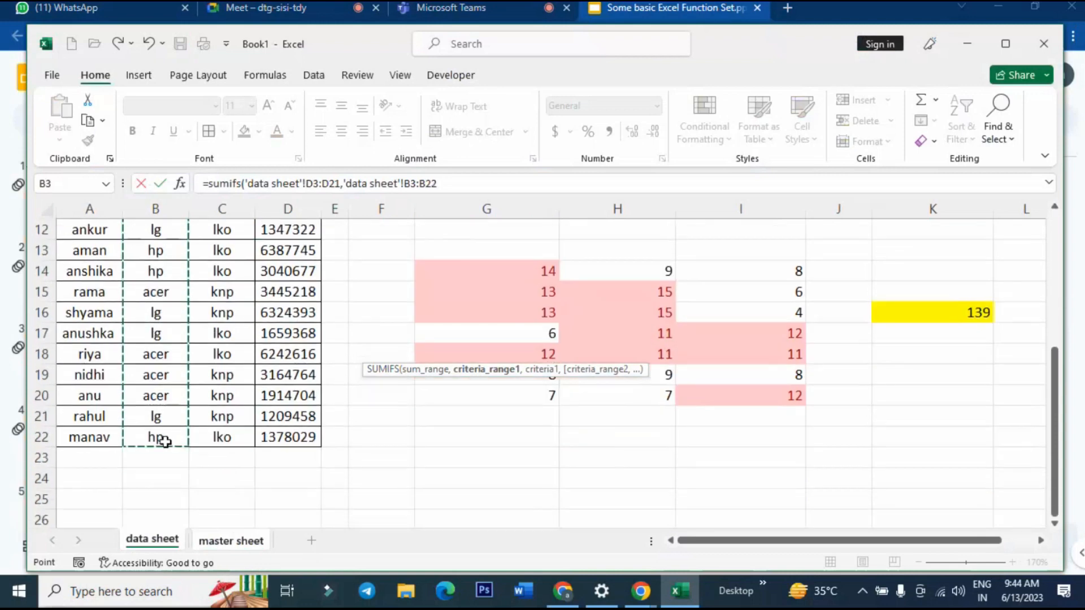
{"action": "type", "text": ","}
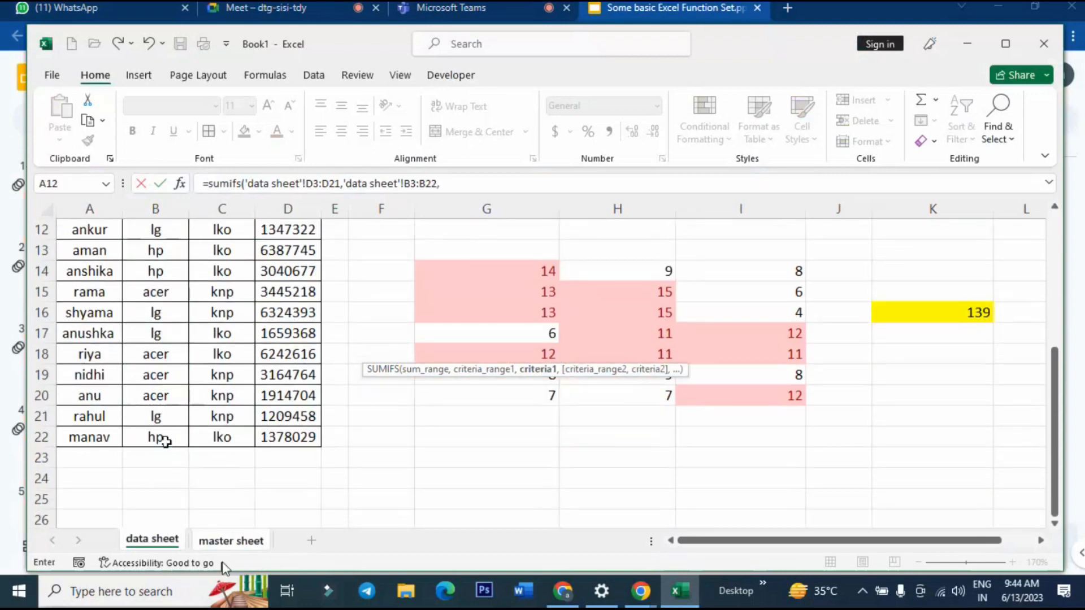
{"action": "left_click", "coordinate": [231, 541]}
{"action": "left_click", "coordinate": [105, 351]}
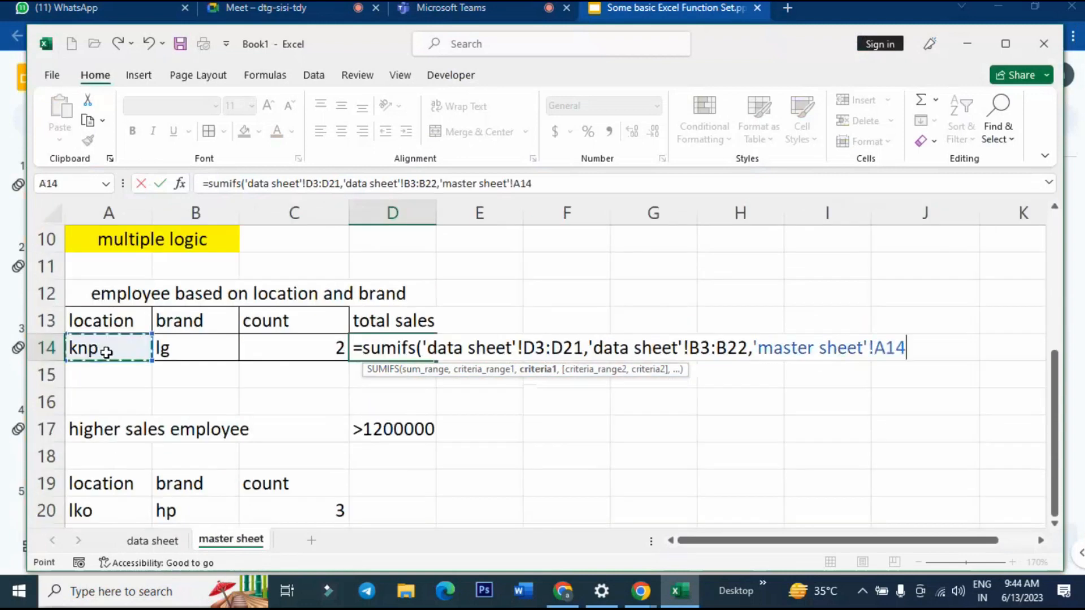
{"action": "type", "text": ","}
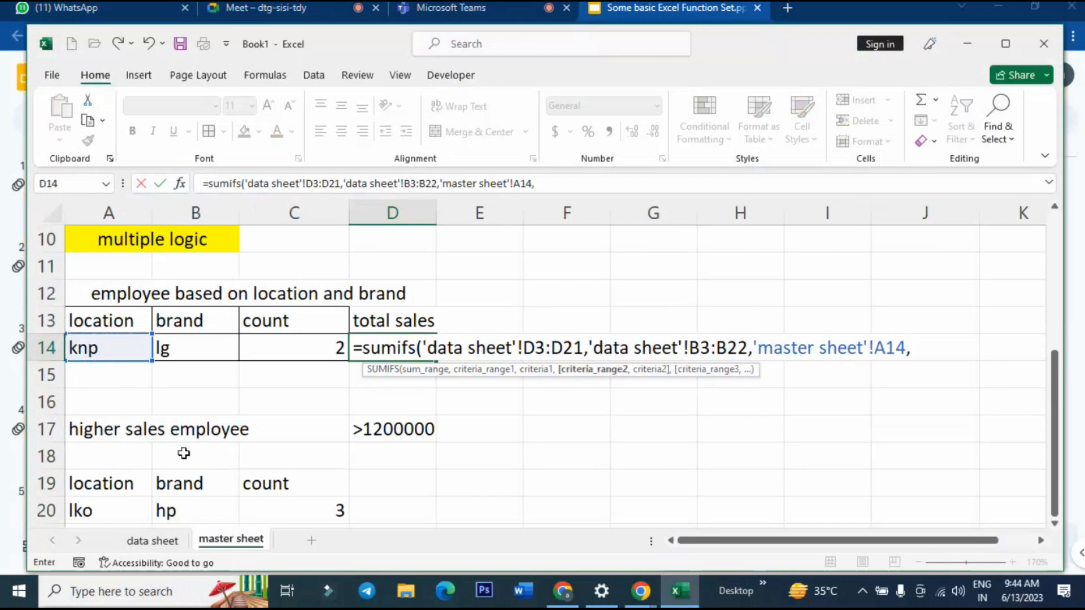
Try data sheet cells B3:B22 as the second criteria range with brand cell B14 as criterion, and enter the formula.
{"action": "left_click", "coordinate": [170, 540]}
{"action": "scroll", "coordinate": [172, 318], "scroll_direction": "up", "scroll_amount": 4}
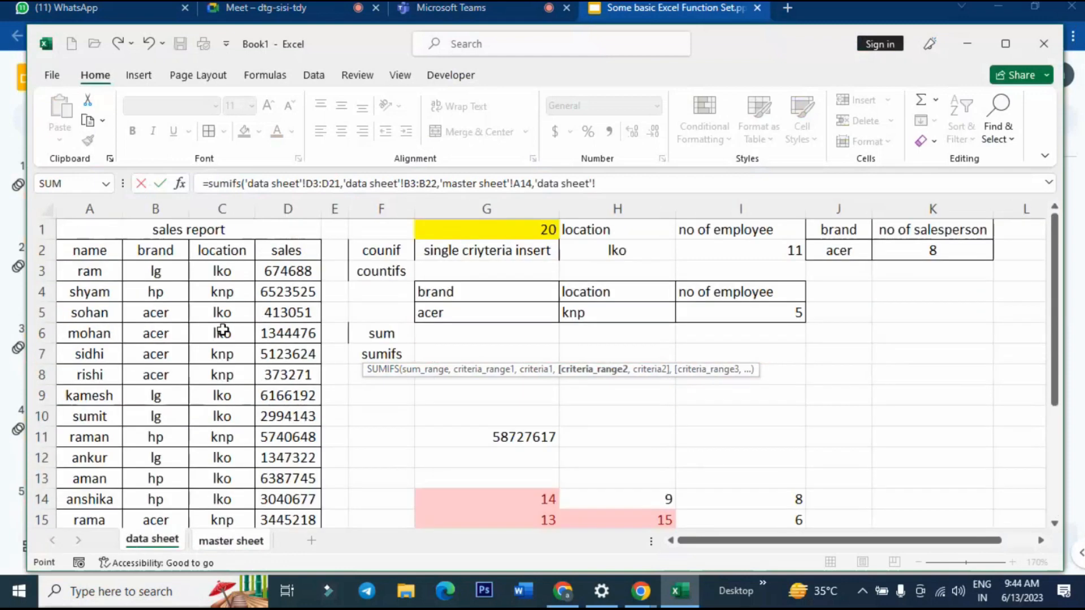
{"action": "left_click_drag", "start_coordinate": [212, 352], "coordinate": [221, 499]}
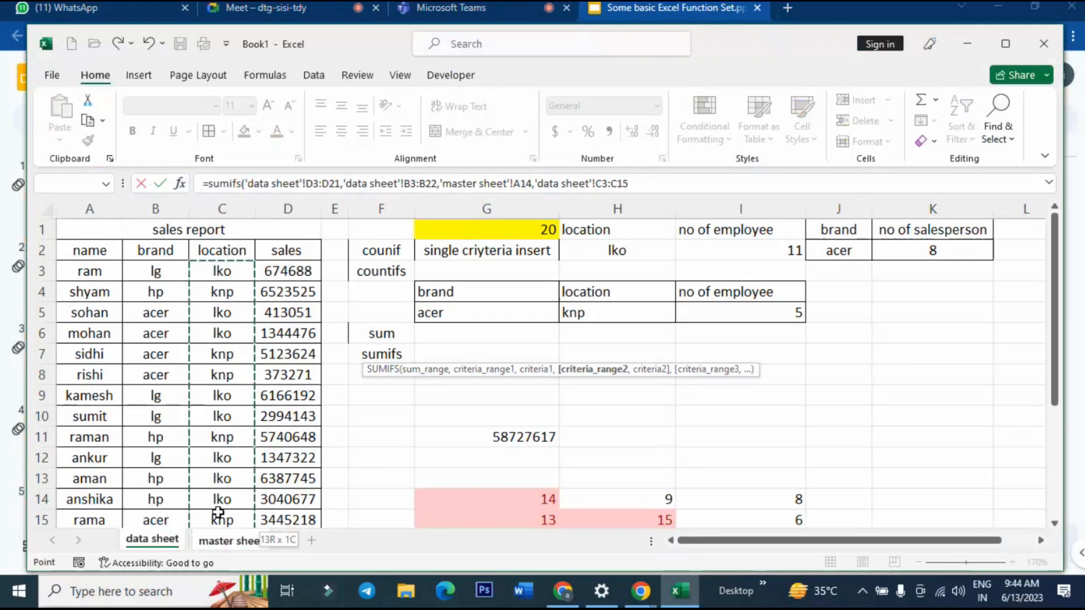
{"action": "left_click_drag", "start_coordinate": [159, 275], "coordinate": [160, 500]}
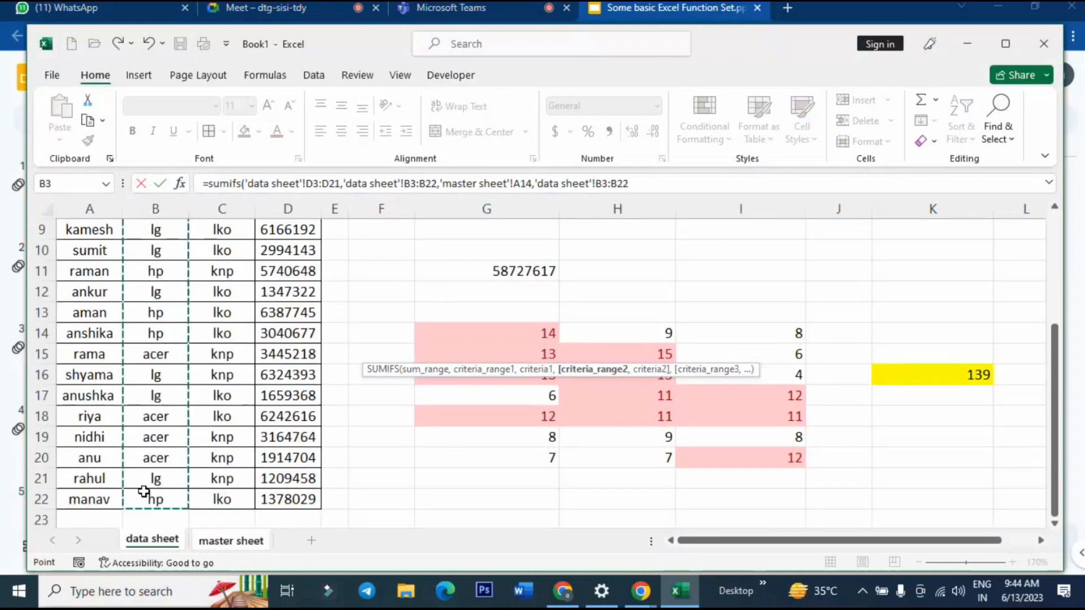
{"action": "type", "text": ","}
{"action": "left_click", "coordinate": [231, 540]}
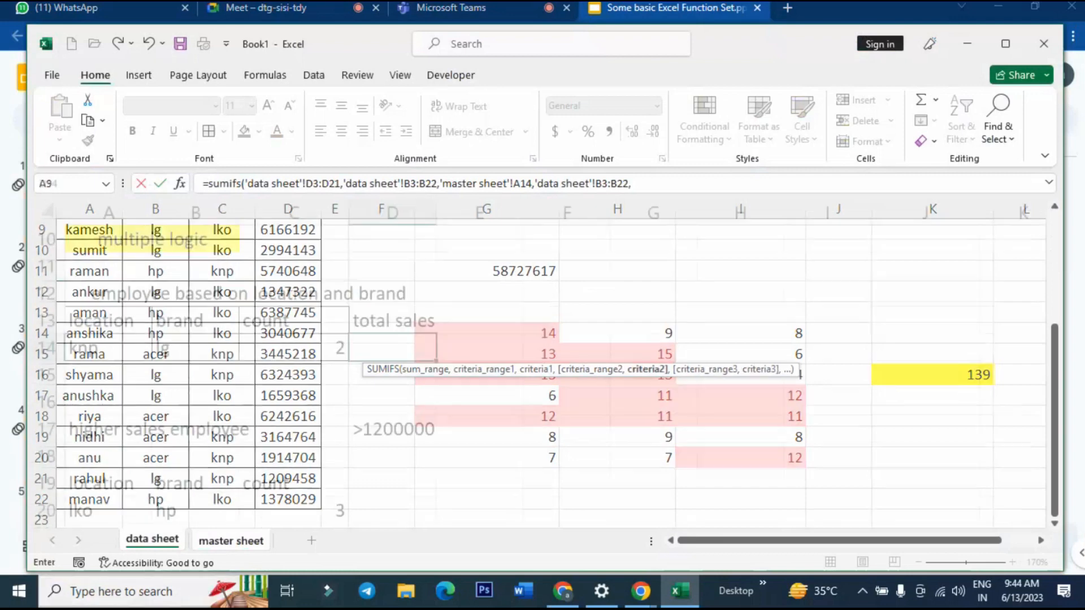
{"action": "left_click", "coordinate": [199, 348]}
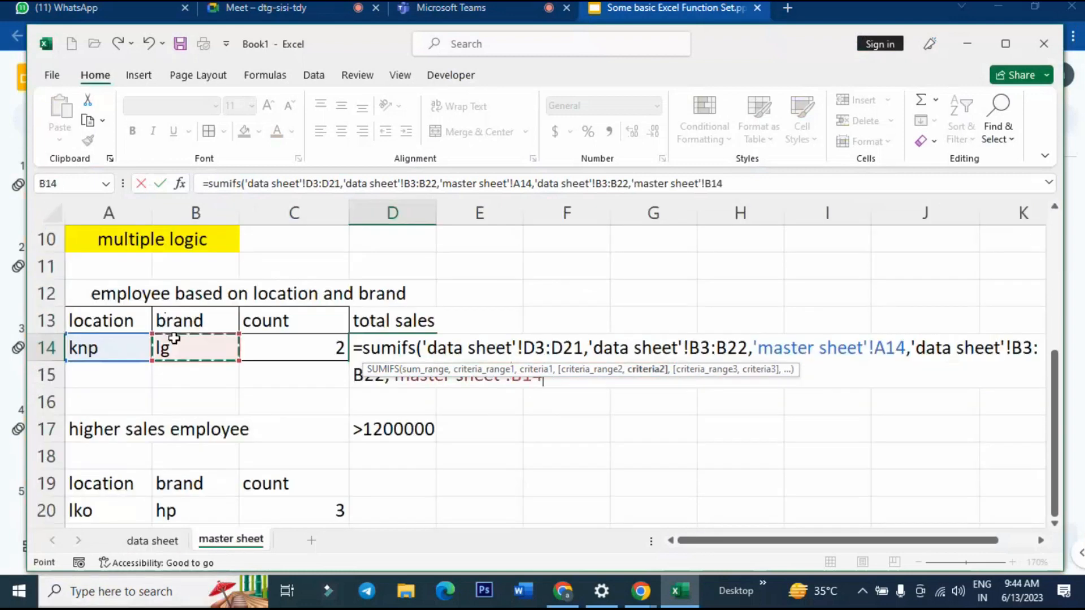
{"action": "key", "text": "Return"}
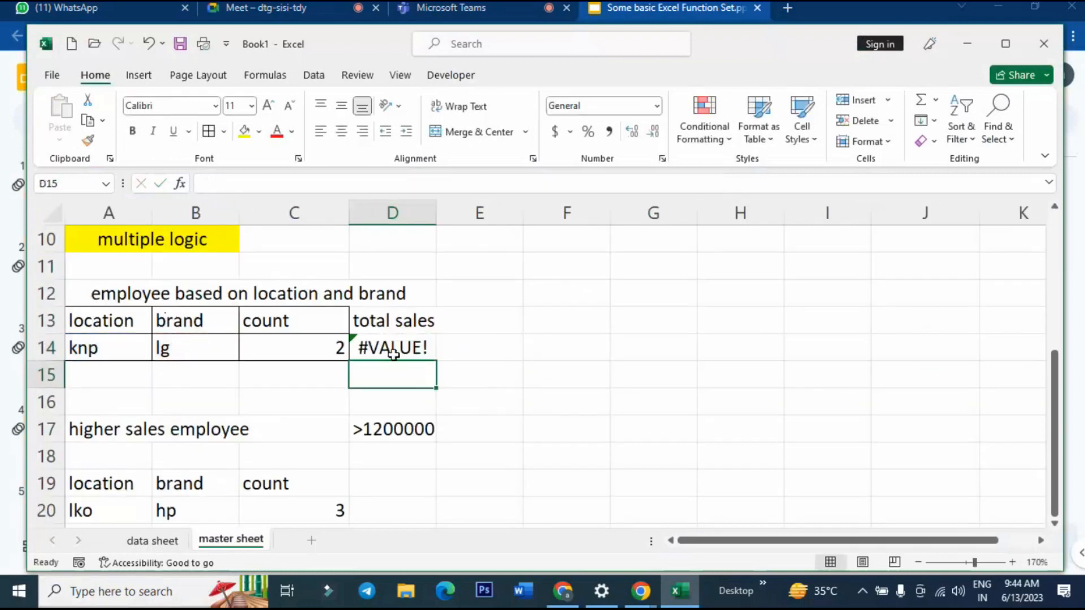
Erase the faulty SUMIFS formula from total sales cell D14.
{"action": "left_click", "coordinate": [406, 356]}
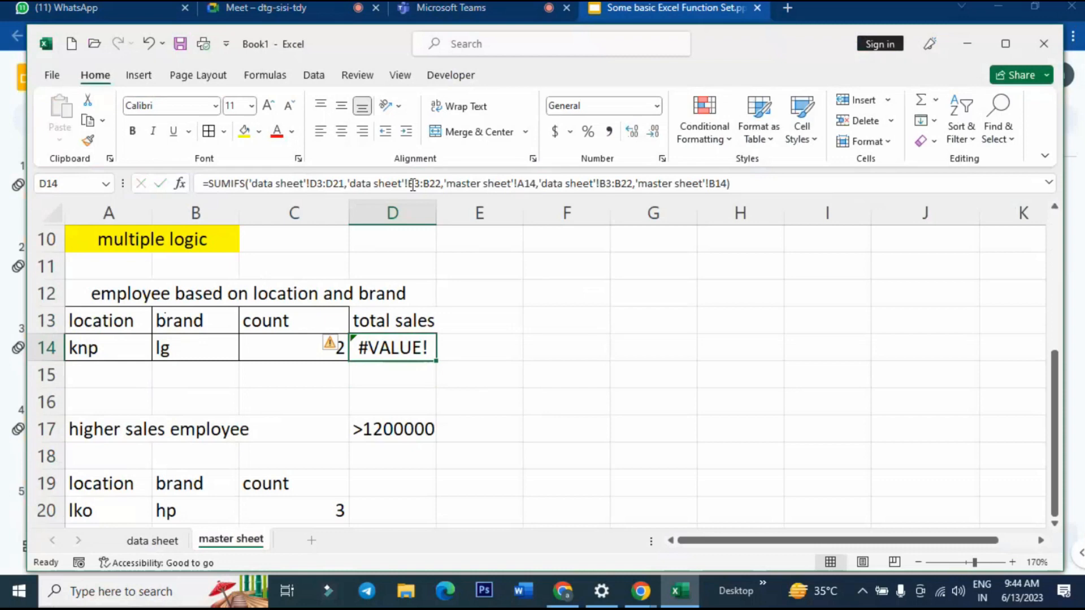
{"action": "left_click_drag", "start_coordinate": [731, 183], "coordinate": [635, 183]}
{"action": "left_click", "coordinate": [565, 294]}
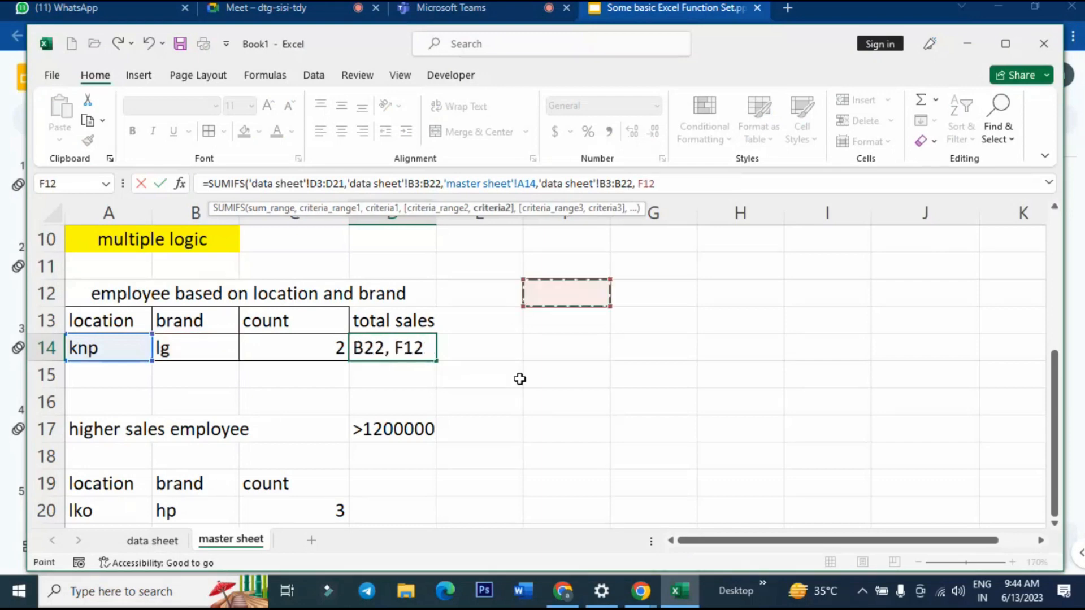
{"action": "key", "text": "BackSpace"}
{"action": "key", "text": "BackSpace"}
{"action": "key", "text": "BackSpace"}
{"action": "key", "text": "BackSpace"}
{"action": "key", "text": "BackSpace"}
{"action": "key", "text": "BackSpace"}
{"action": "key", "text": "BackSpace"}
{"action": "key", "text": "BackSpace"}
{"action": "key", "text": "BackSpace"}
{"action": "key", "text": "BackSpace"}
{"action": "key", "text": "BackSpace"}
{"action": "key", "text": "BackSpace"}
{"action": "key", "text": "BackSpace"}
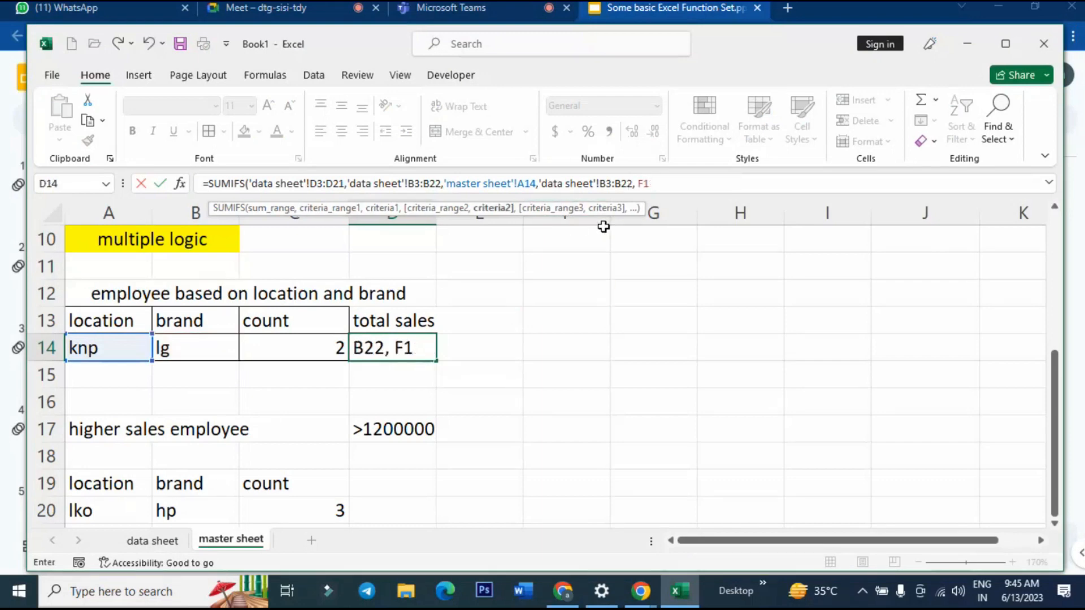
{"action": "key", "text": "BackSpace"}
{"action": "key", "text": "BackSpace"}
{"action": "key", "text": "BackSpace"}
{"action": "key", "text": "BackSpace"}
{"action": "key", "text": "BackSpace"}
{"action": "key", "text": "BackSpace"}
{"action": "key", "text": "BackSpace"}
{"action": "key", "text": "BackSpace"}
{"action": "key", "text": "BackSpace"}
{"action": "key", "text": "BackSpace"}
{"action": "key", "text": "BackSpace"}
{"action": "key", "text": "BackSpace"}
{"action": "key", "text": "BackSpace"}
{"action": "key", "text": "BackSpace"}
{"action": "key", "text": "BackSpace"}
{"action": "key", "text": "BackSpace"}
{"action": "key", "text": "BackSpace"}
{"action": "key", "text": "BackSpace"}
{"action": "key", "text": "BackSpace"}
{"action": "key", "text": "BackSpace"}
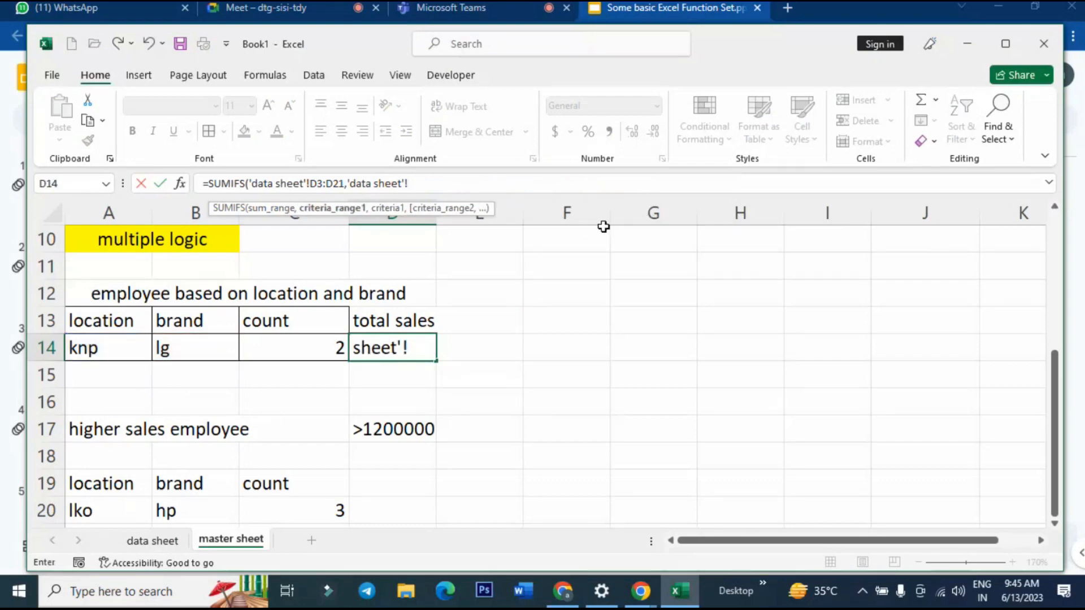
{"action": "key", "text": "BackSpace"}
{"action": "key", "text": "BackSpace"}
{"action": "key", "text": "BackSpace"}
{"action": "key", "text": "BackSpace"}
{"action": "key", "text": "BackSpace"}
{"action": "key", "text": "BackSpace"}
{"action": "key", "text": "BackSpace"}
{"action": "key", "text": "BackSpace"}
{"action": "key", "text": "BackSpace"}
{"action": "key", "text": "BackSpace"}
{"action": "key", "text": "BackSpace"}
{"action": "key", "text": "BackSpace"}
{"action": "key", "text": "BackSpace"}
{"action": "key", "text": "BackSpace"}
{"action": "key", "text": "BackSpace"}
{"action": "key", "text": "BackSpace"}
{"action": "key", "text": "BackSpace"}
{"action": "key", "text": "BackSpace"}
{"action": "key", "text": "BackSpace"}
{"action": "key", "text": "BackSpace"}
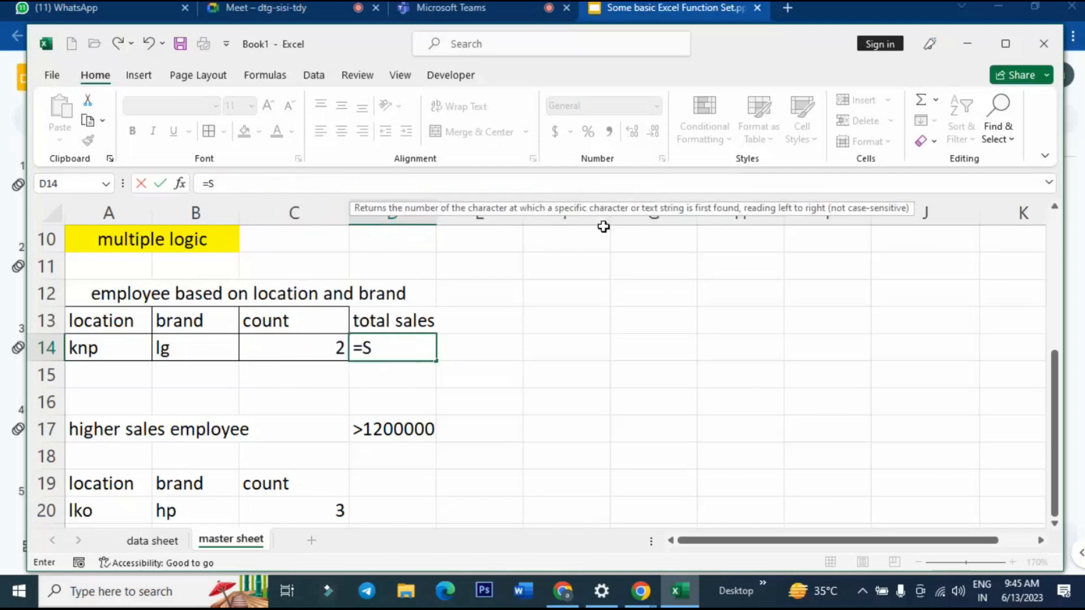
Start a new SUMIFS formula in D14 with data sheet sales cells D3:D22 as the sum range.
{"action": "type", "text": "=sumi"}
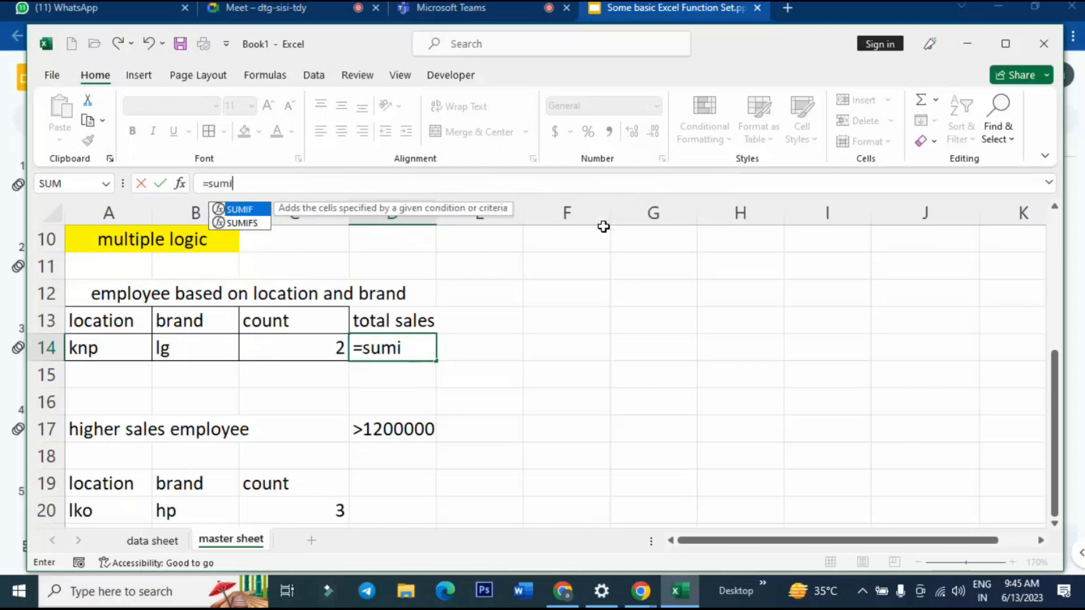
{"action": "type", "text": "fs"}
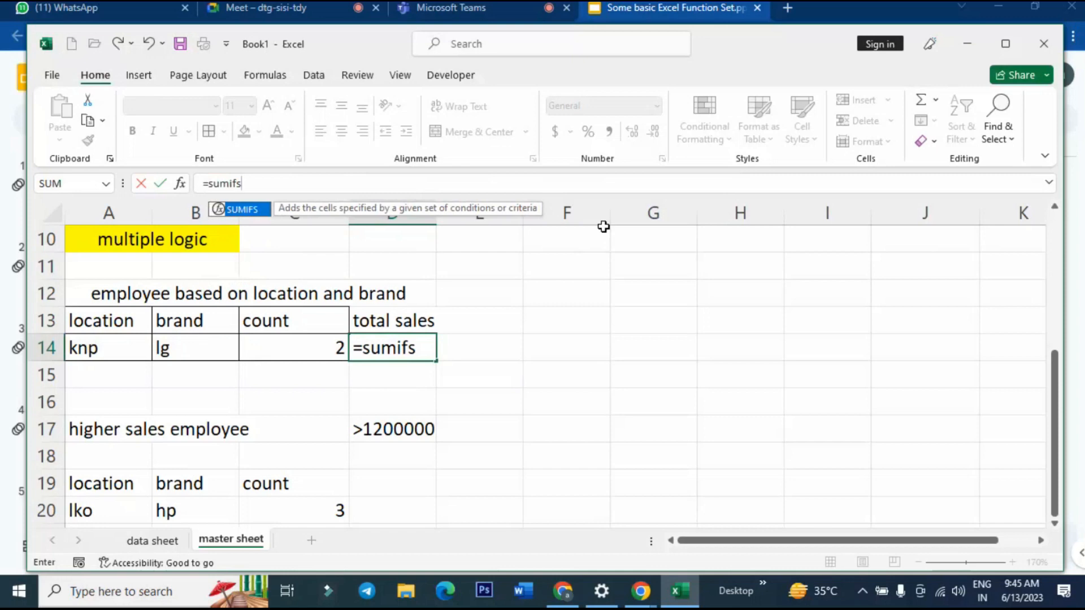
{"action": "type", "text": "("}
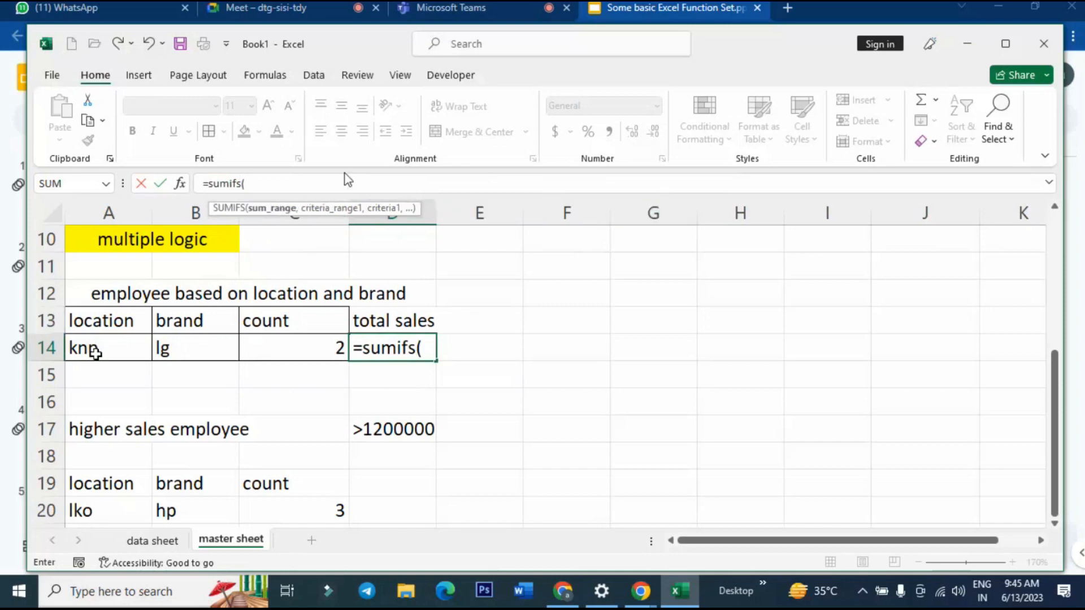
{"action": "left_click", "coordinate": [154, 540]}
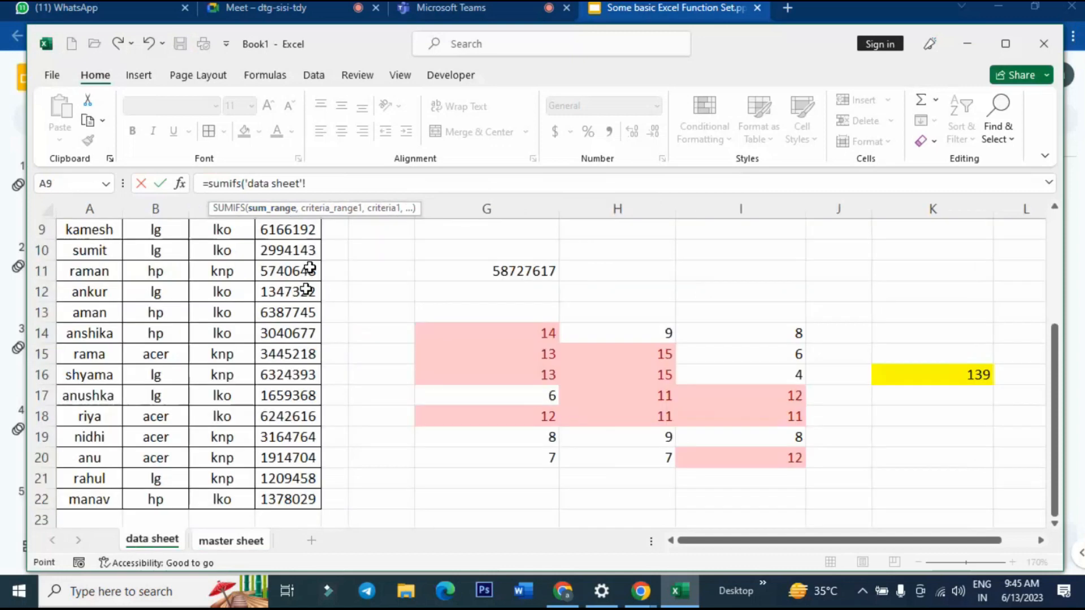
{"action": "left_click_drag", "start_coordinate": [289, 274], "coordinate": [296, 503]}
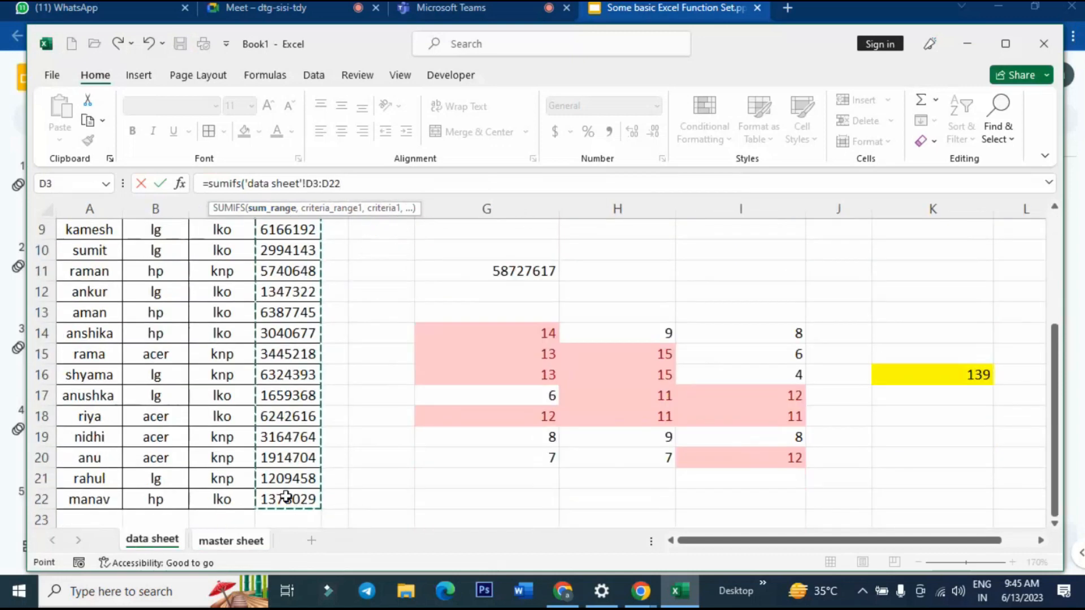
{"action": "type", "text": ","}
Add location cells C3:C22 on the data sheet as the first criteria range, matched to master sheet cell A14.
{"action": "scroll", "coordinate": [235, 373], "scroll_direction": "up", "scroll_amount": 3}
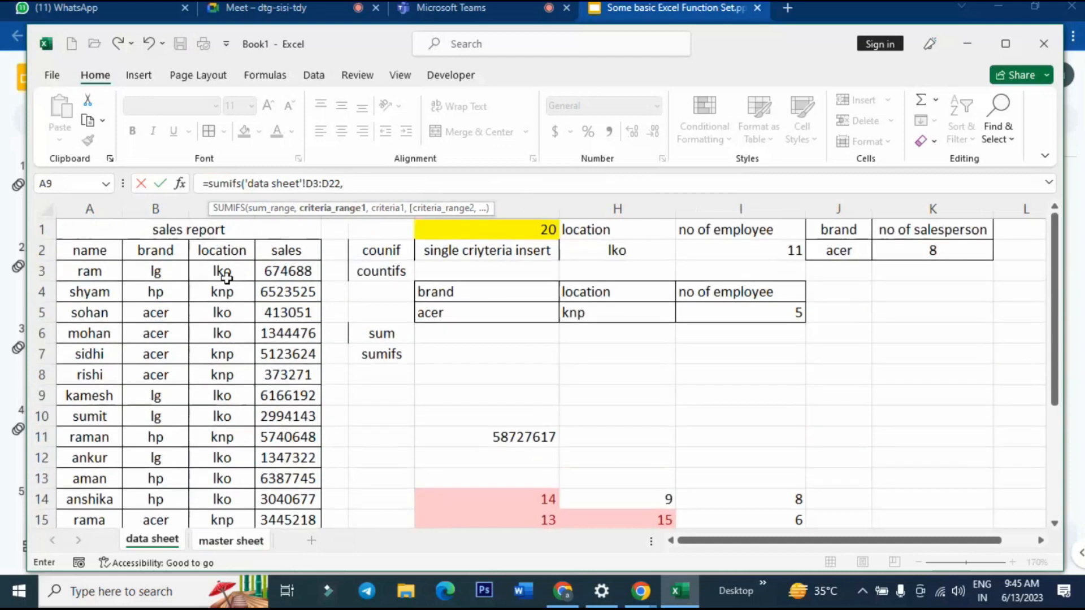
{"action": "left_click_drag", "start_coordinate": [222, 271], "coordinate": [224, 478]}
{"action": "type", "text": ","}
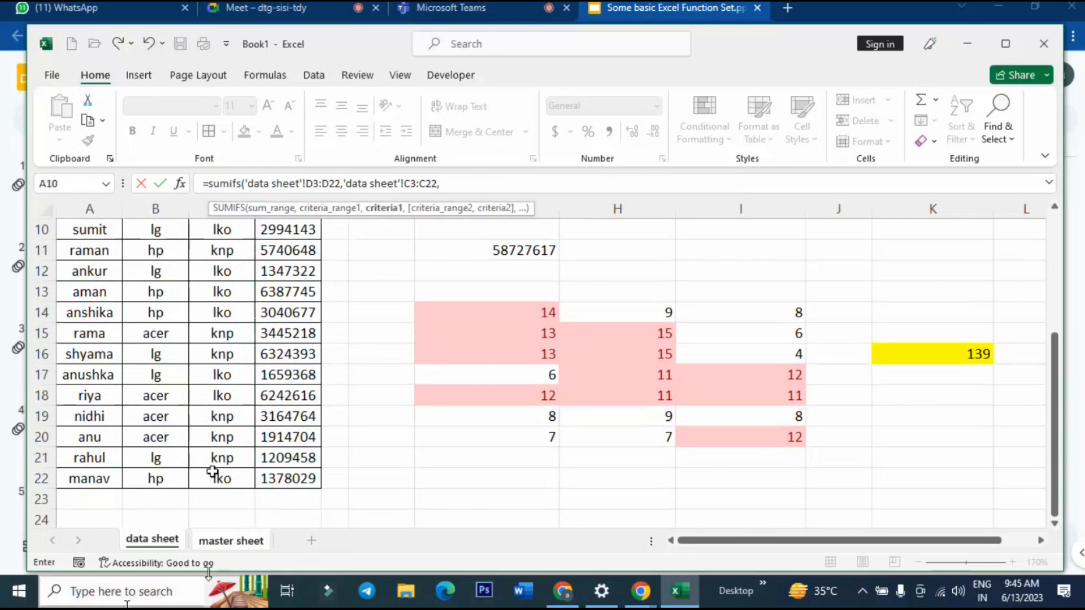
{"action": "left_click", "coordinate": [231, 541]}
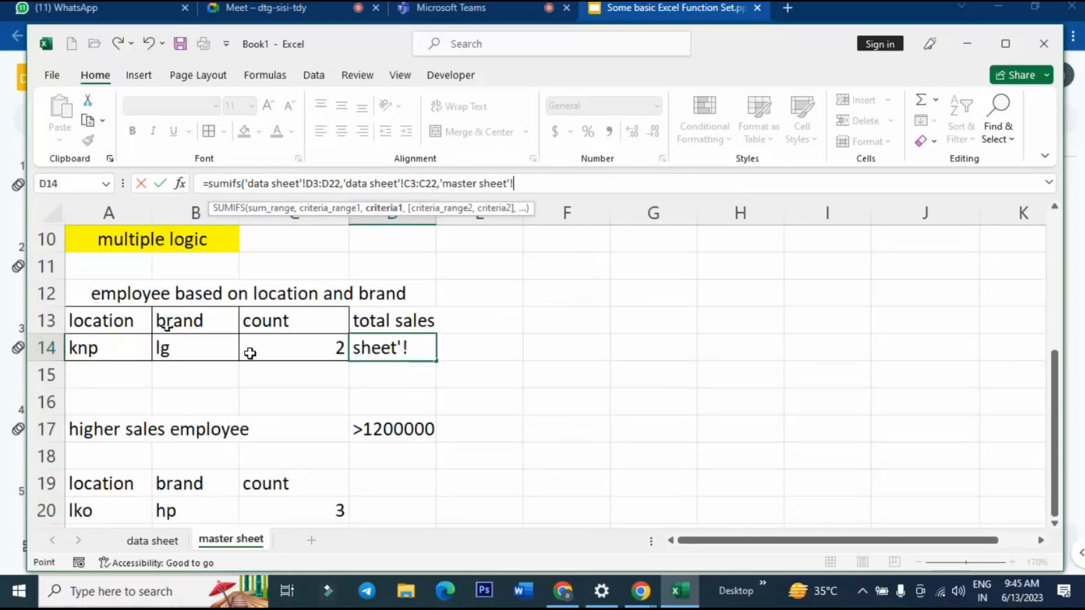
{"action": "left_click", "coordinate": [101, 349]}
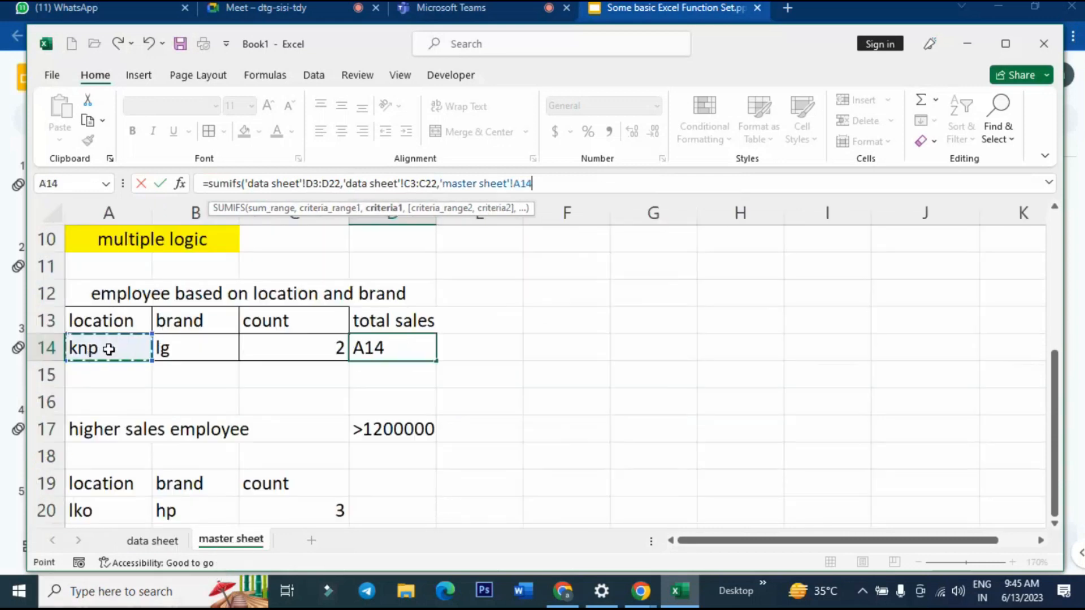
{"action": "type", "text": ","}
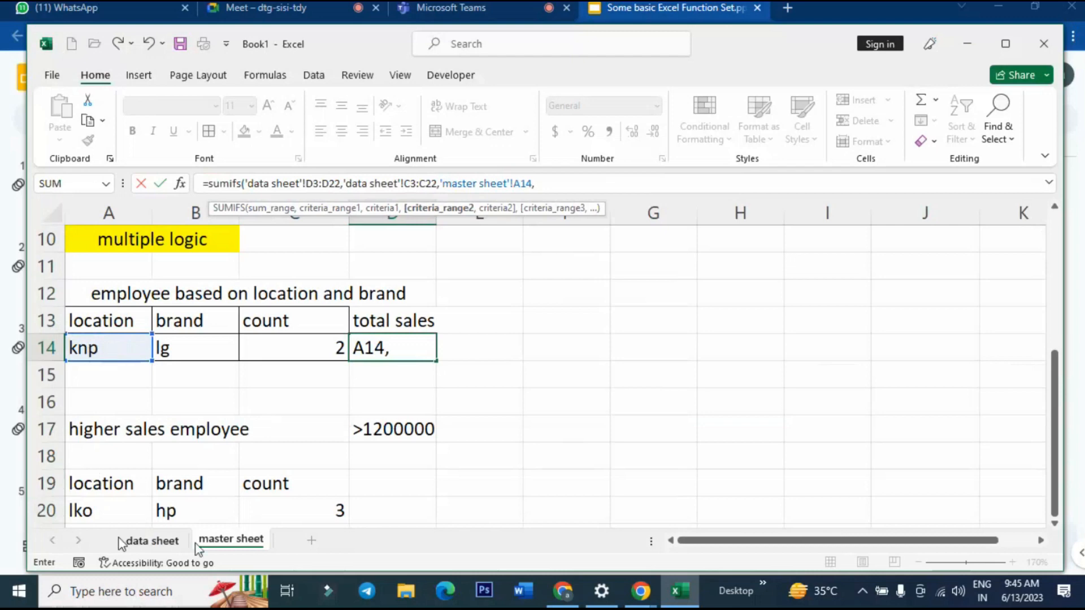
Add brand cells B3:B22 on the data sheet as the second criteria range, matched to master sheet cell B14, and enter the formula.
{"action": "left_click", "coordinate": [121, 542]}
{"action": "scroll", "coordinate": [179, 281], "scroll_direction": "up", "scroll_amount": 3}
{"action": "left_click_drag", "start_coordinate": [155, 226], "coordinate": [170, 458]}
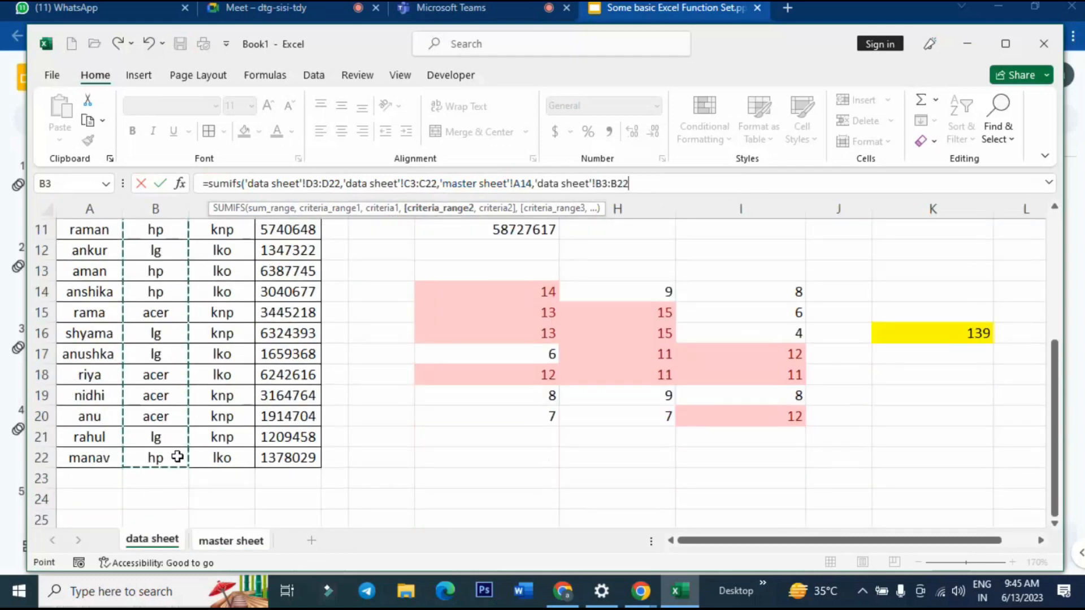
{"action": "type", "text": ","}
{"action": "left_click", "coordinate": [223, 542]}
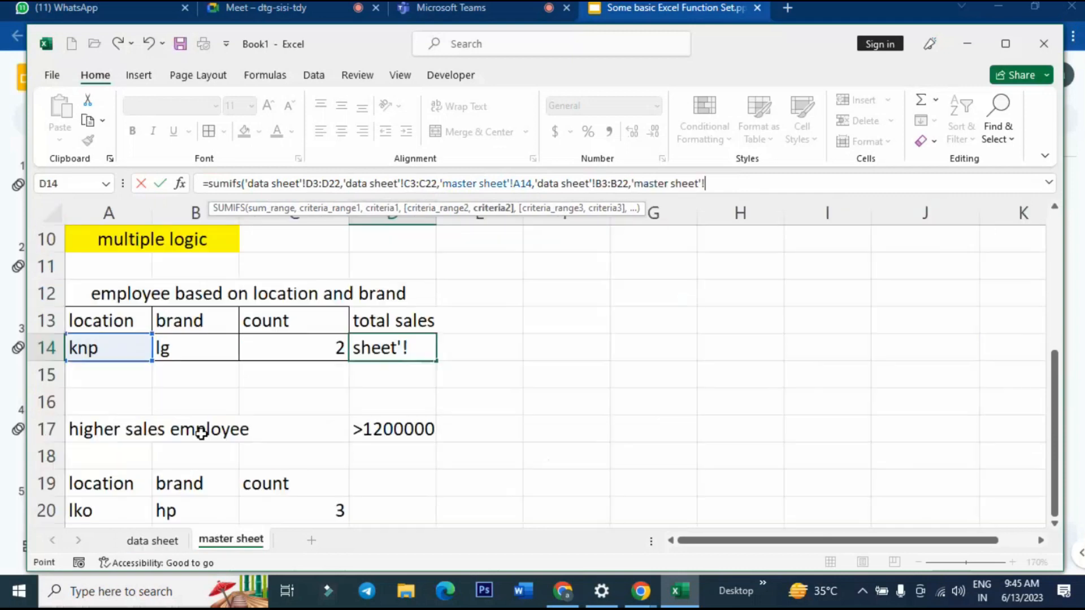
{"action": "left_click", "coordinate": [206, 354]}
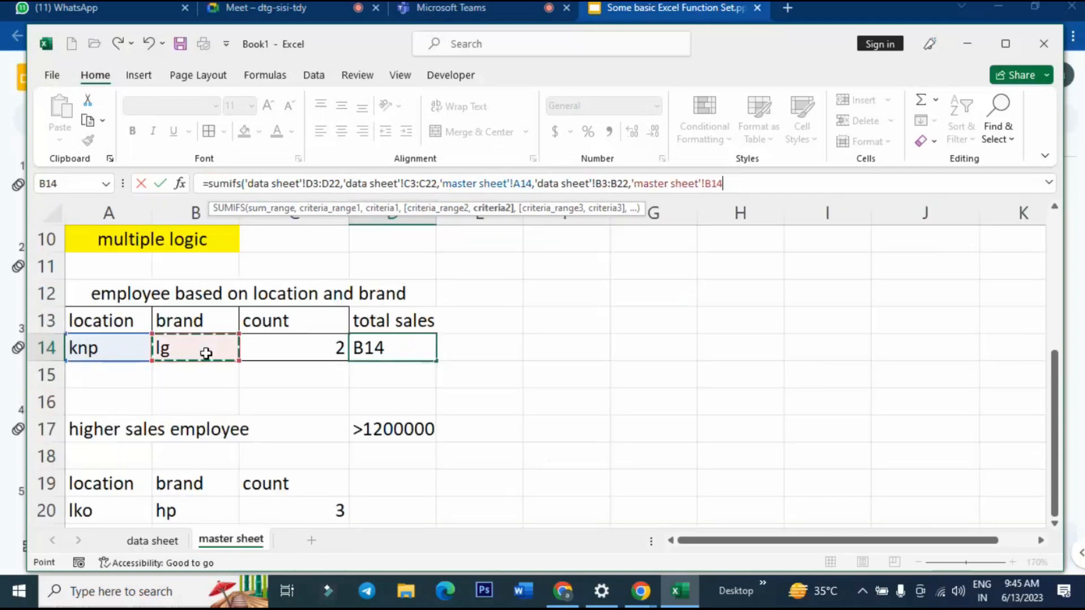
{"action": "type", "text": ")"}
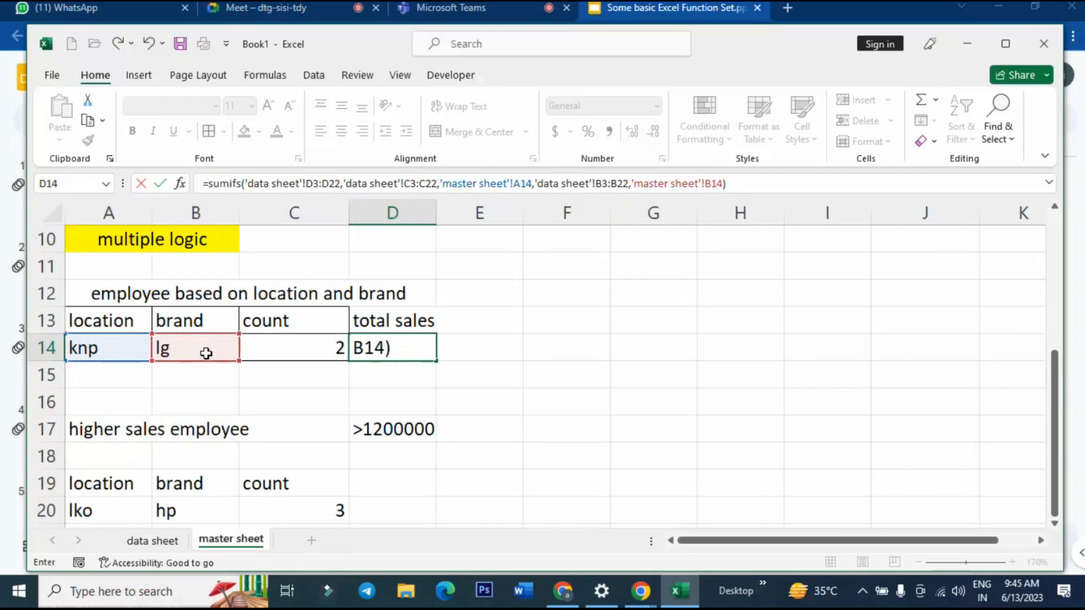
{"action": "key", "text": "Return"}
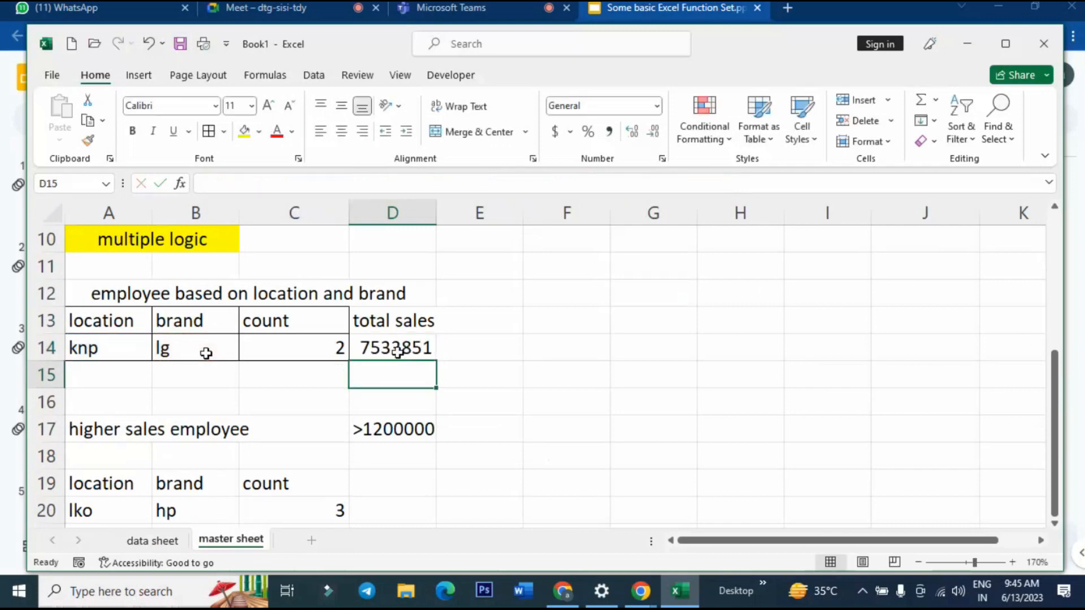
Change the brand in B14 to acer and auto-fit column D to the total sales figure.
{"action": "left_click", "coordinate": [369, 356]}
{"action": "key", "text": "Left"}
{"action": "key", "text": "Left"}
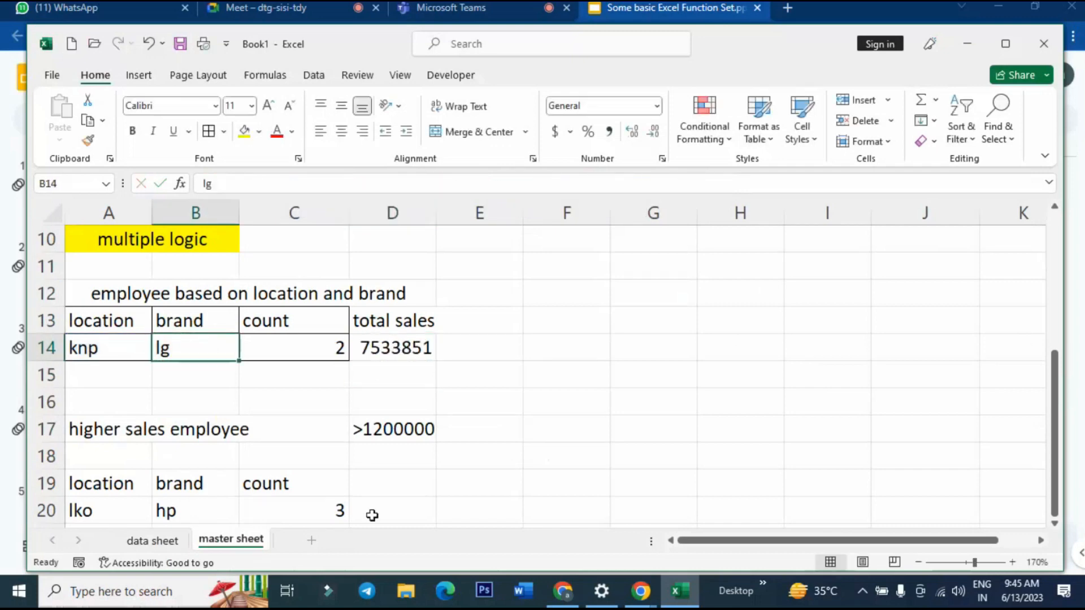
{"action": "type", "text": "acer"}
{"action": "key", "text": "Return"}
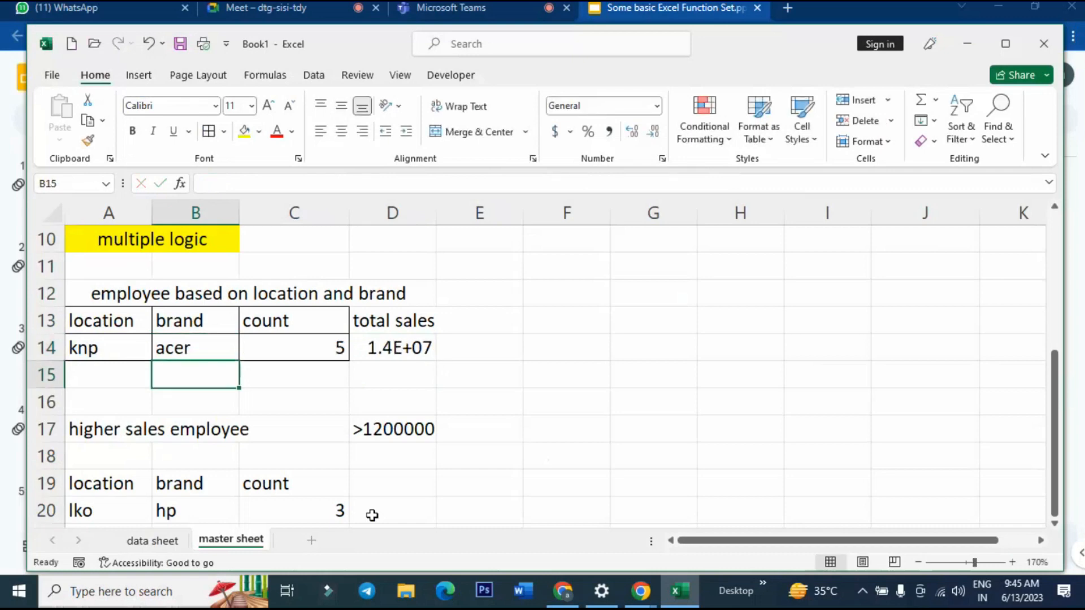
{"action": "double_click", "coordinate": [435, 213]}
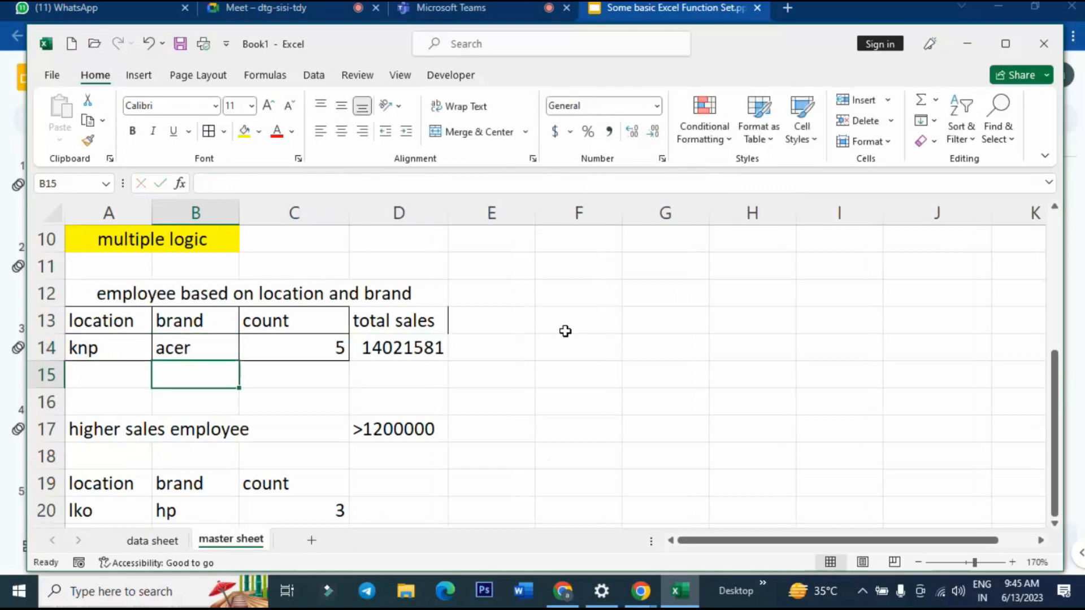
Add a new blank worksheet after the master sheet.
{"action": "left_click", "coordinate": [540, 369]}
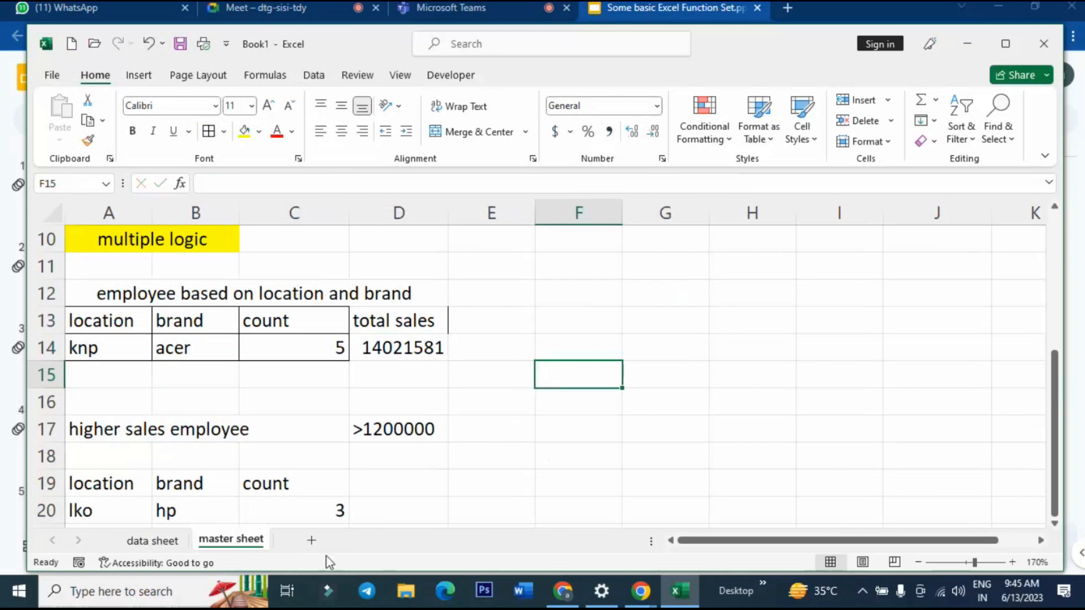
{"action": "left_click", "coordinate": [311, 540]}
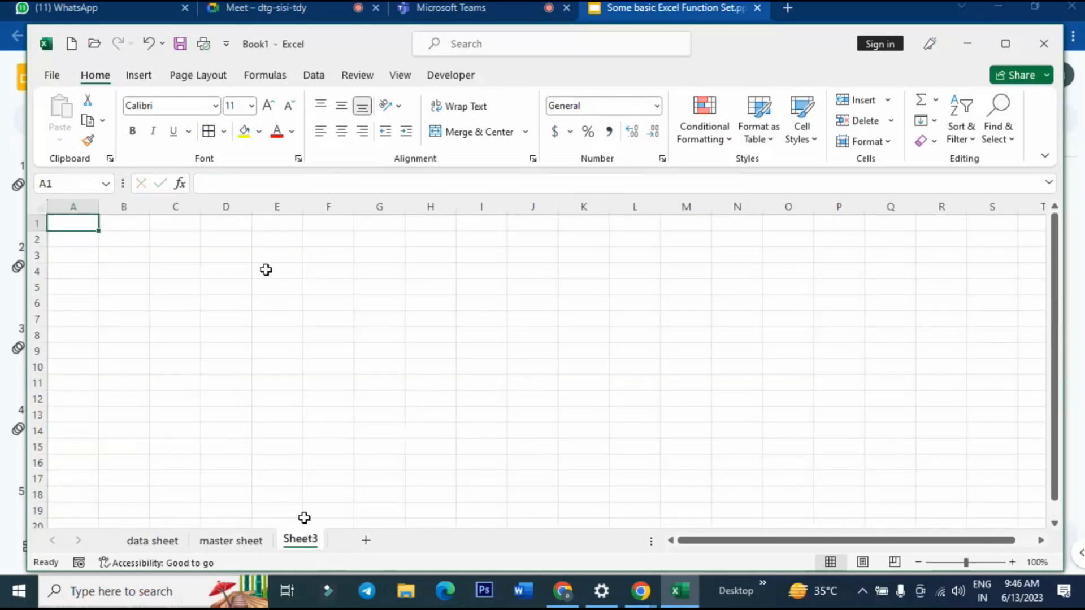
Enter the title marksheet in cell A1 and fit column A's width to it.
{"action": "type", "text": "attn"}
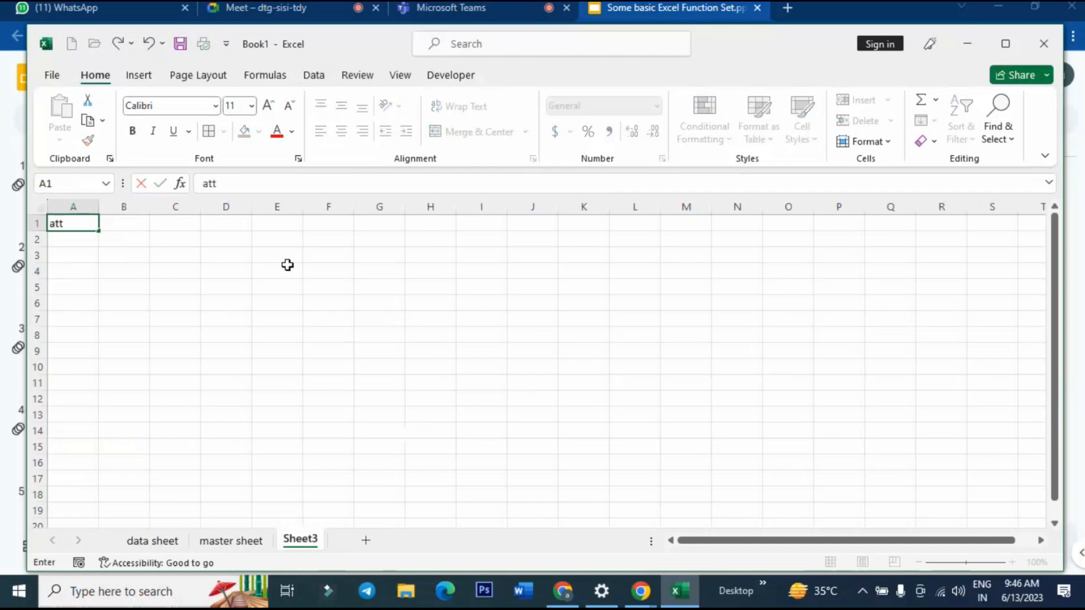
{"action": "key", "text": "BackSpace"}
{"action": "key", "text": "BackSpace"}
{"action": "key", "text": "BackSpace"}
{"action": "key", "text": "BackSpace"}
{"action": "type", "text": "marksheet"}
{"action": "key", "text": "Return"}
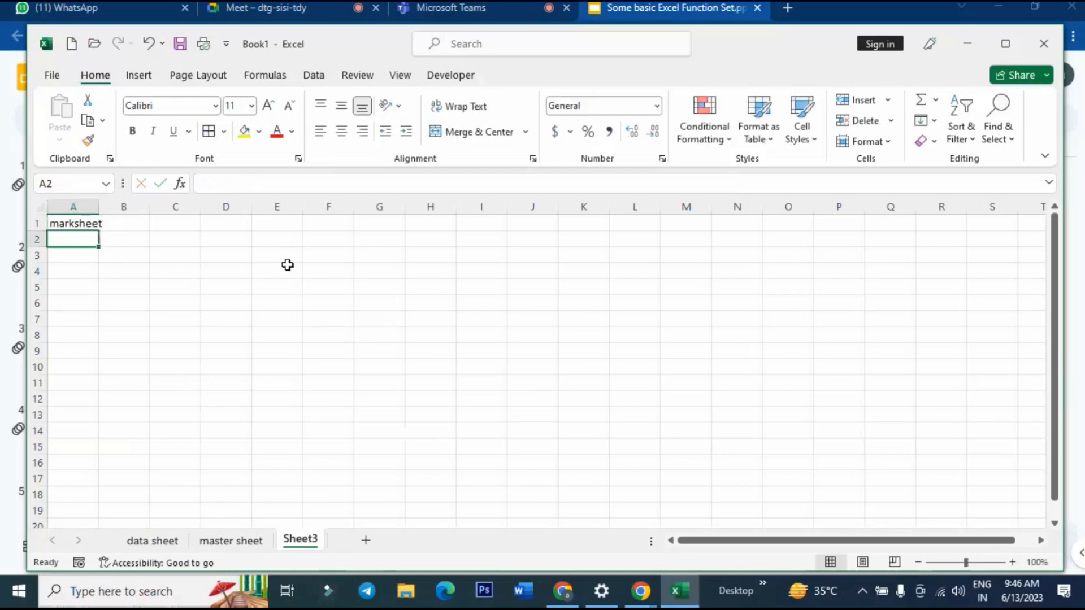
{"action": "double_click", "coordinate": [98, 206]}
Enter the header name in A2 and auto-fill the custom name list down to A15.
{"action": "type", "text": "name"}
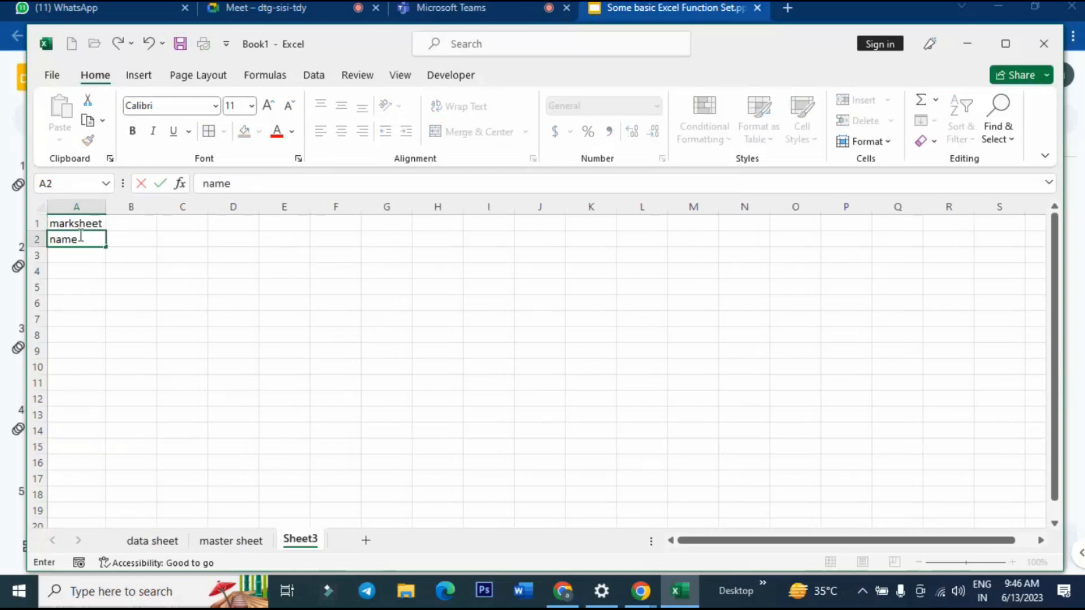
{"action": "left_click", "coordinate": [138, 272]}
{"action": "left_click", "coordinate": [100, 243]}
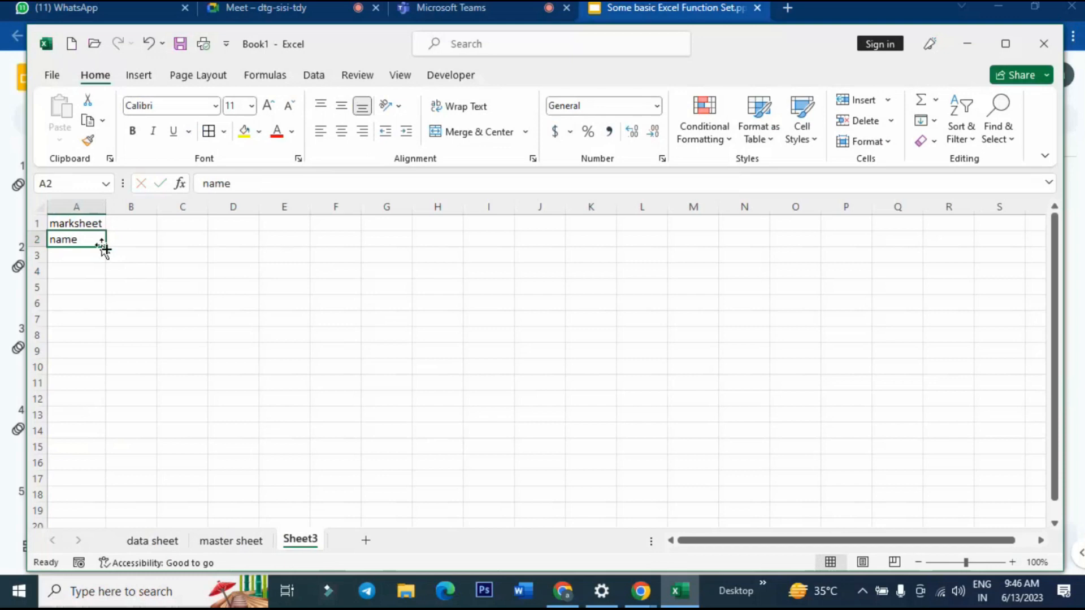
{"action": "left_click_drag", "start_coordinate": [102, 246], "coordinate": [101, 447]}
Enter the header hindi in B2 and auto-fill the subject and summary headers across to I2.
{"action": "left_click", "coordinate": [116, 243]}
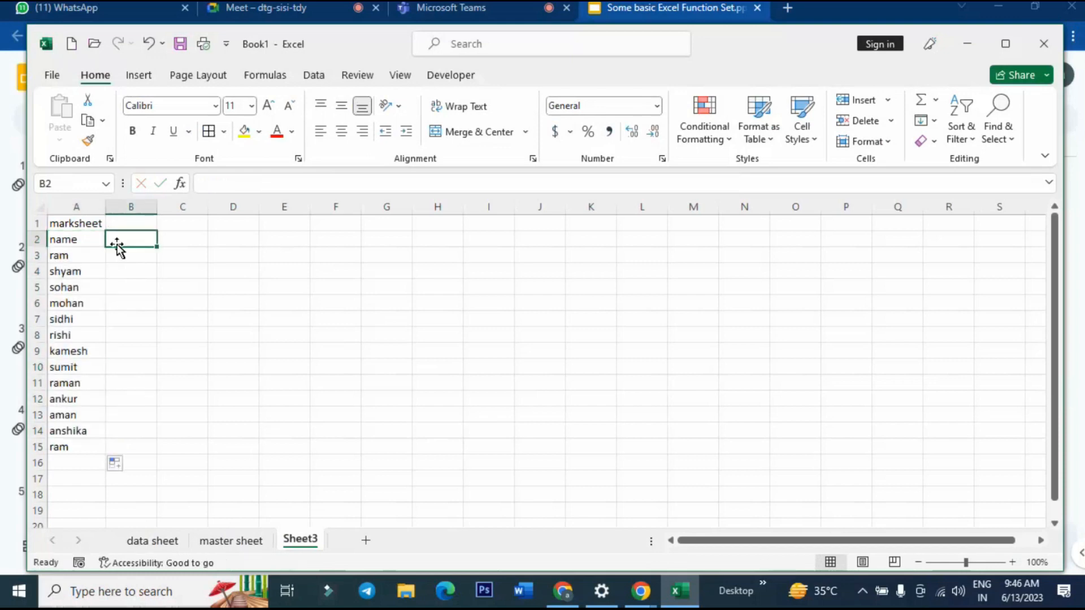
{"action": "type", "text": "hindi"}
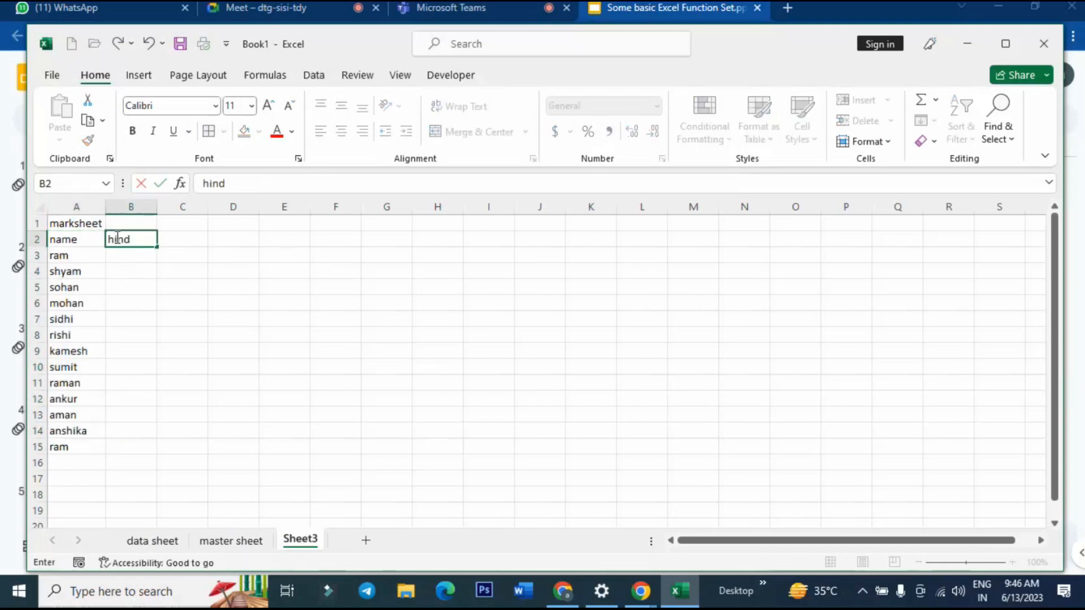
{"action": "left_click", "coordinate": [214, 305]}
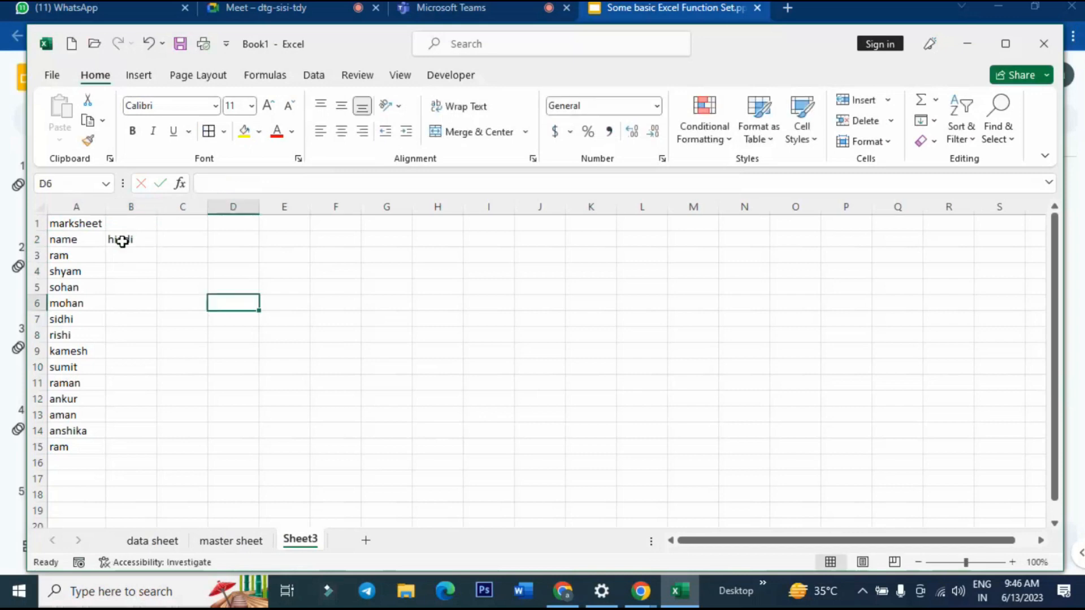
{"action": "left_click", "coordinate": [119, 238]}
{"action": "left_click_drag", "start_coordinate": [156, 247], "coordinate": [509, 256]}
{"action": "left_click", "coordinate": [233, 287]}
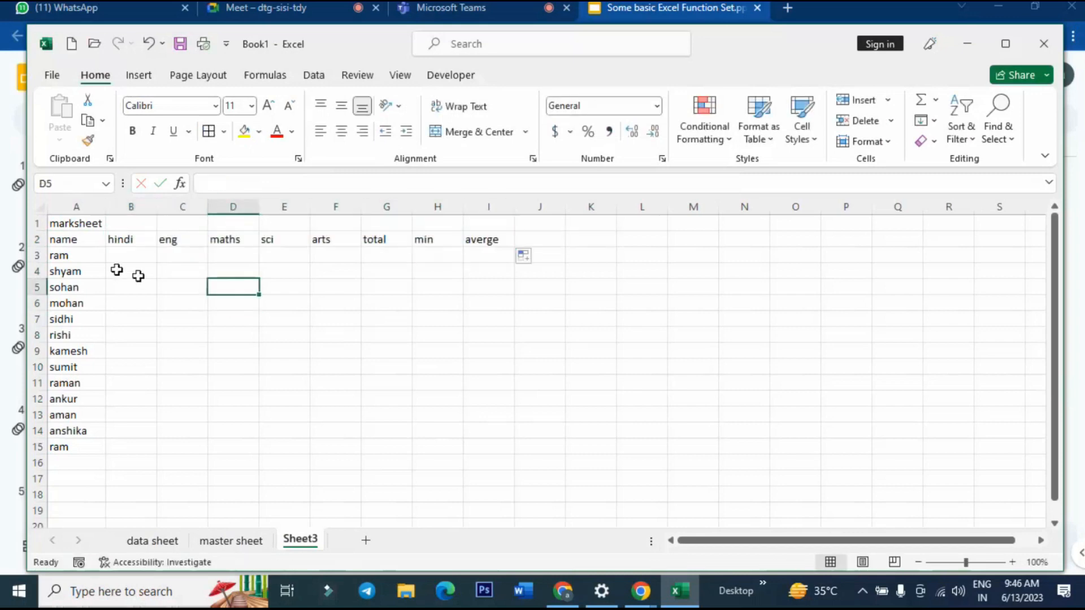
Enter =RANDBETWEEN(1,100) in B3 and fill it across and down through F15 as random marks.
{"action": "left_click", "coordinate": [131, 258]}
{"action": "type", "text": "=ra"}
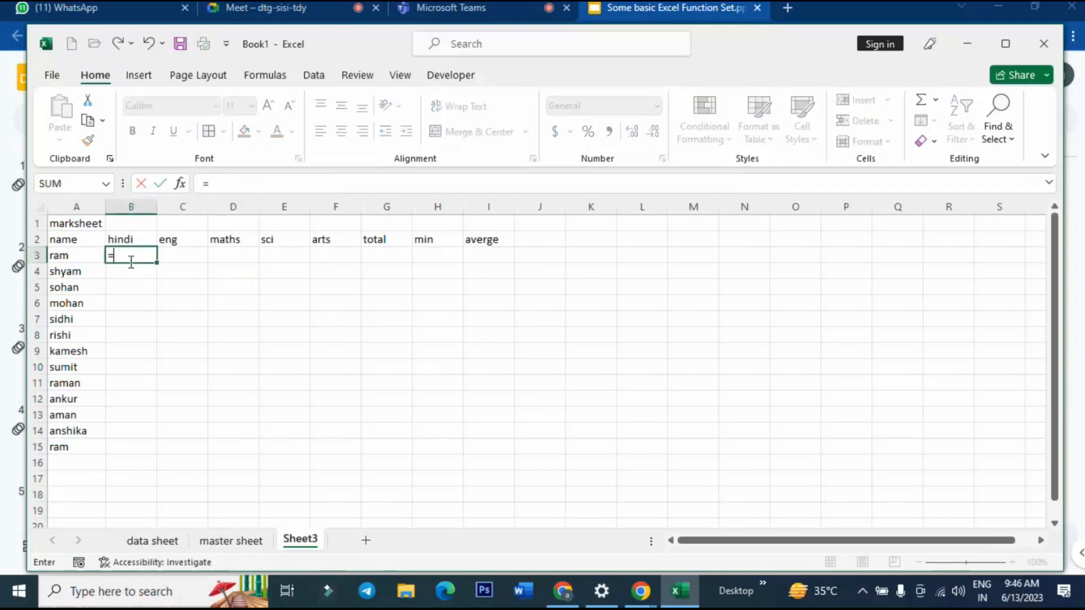
{"action": "key", "text": "Down"}
{"action": "key", "text": "Down"}
{"action": "key", "text": "Down"}
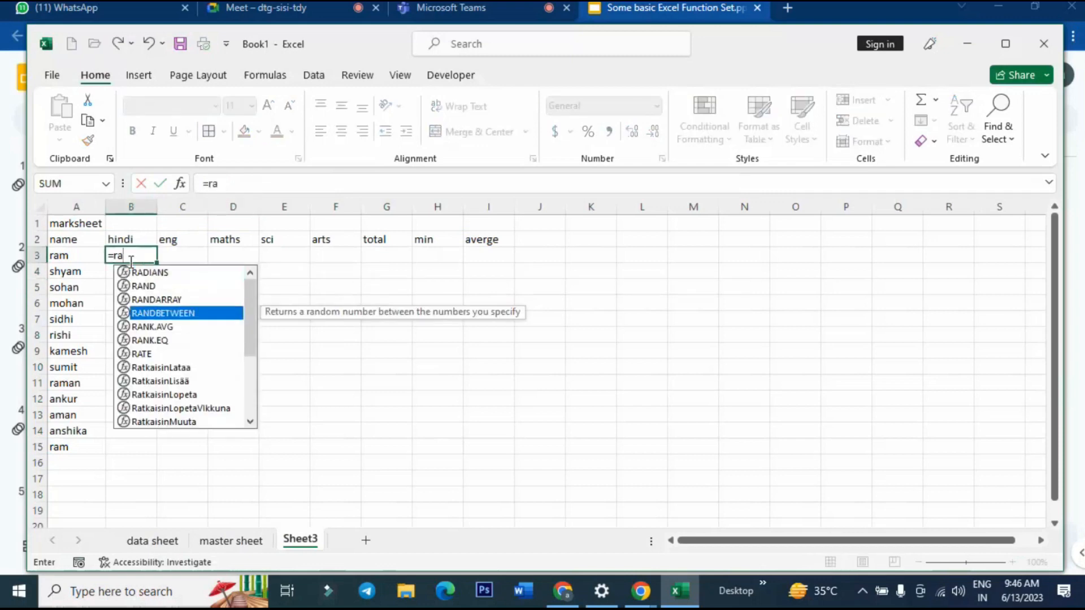
{"action": "key", "text": "Tab"}
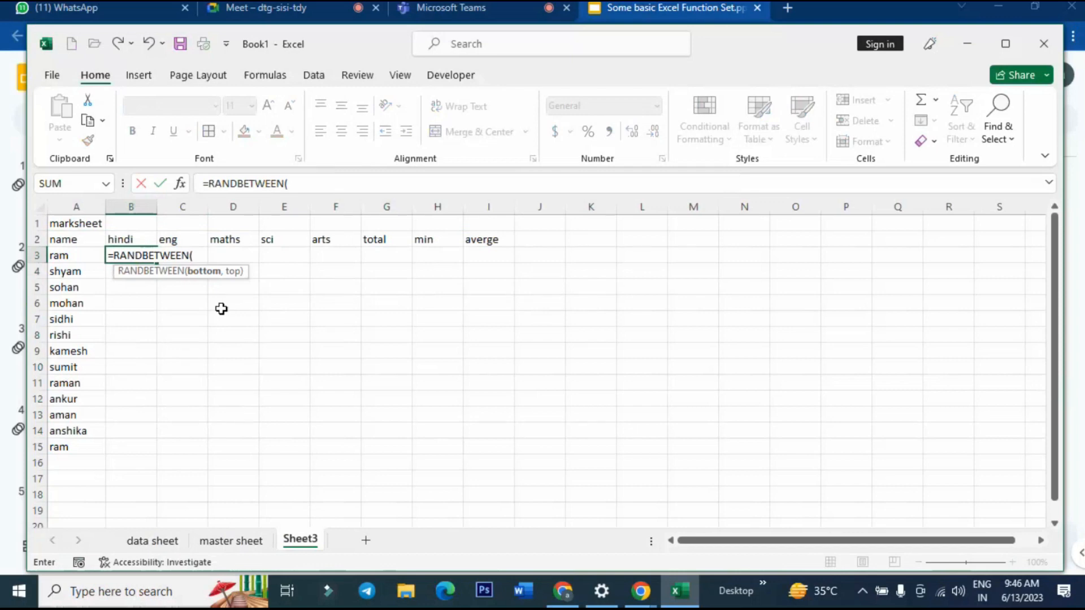
{"action": "type", "text": "1,100"}
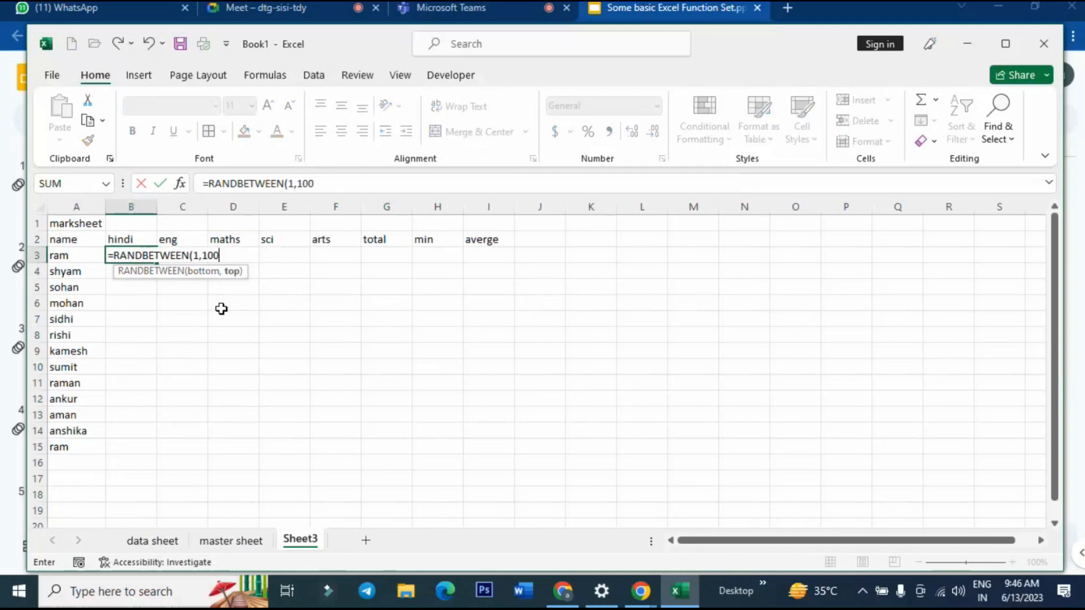
{"action": "type", "text": ")"}
{"action": "key", "text": "Return"}
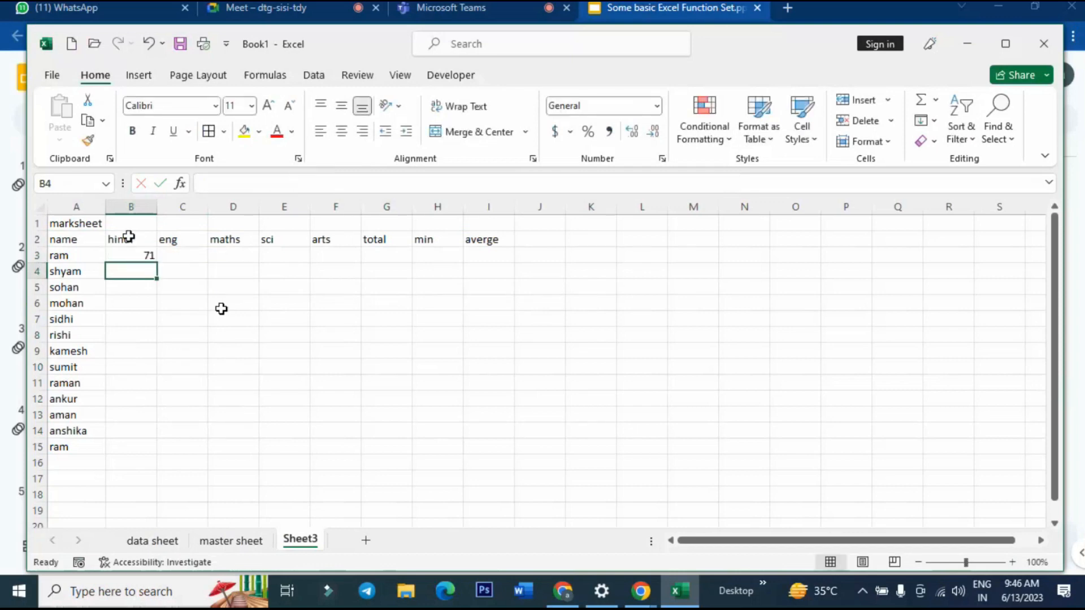
{"action": "left_click", "coordinate": [131, 255]}
{"action": "left_click_drag", "start_coordinate": [157, 263], "coordinate": [363, 455]}
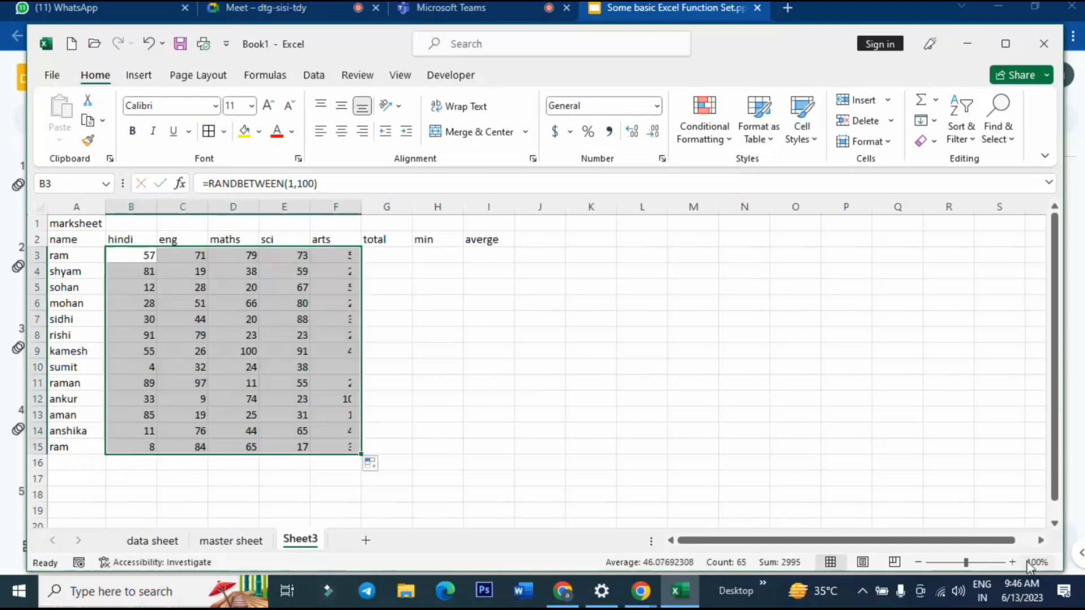
Replace the random-number formulas in B3:F15 with fixed values by copying and pasting them in place as values.
{"action": "left_click", "coordinate": [1012, 562]}
{"action": "left_click", "coordinate": [1012, 562]}
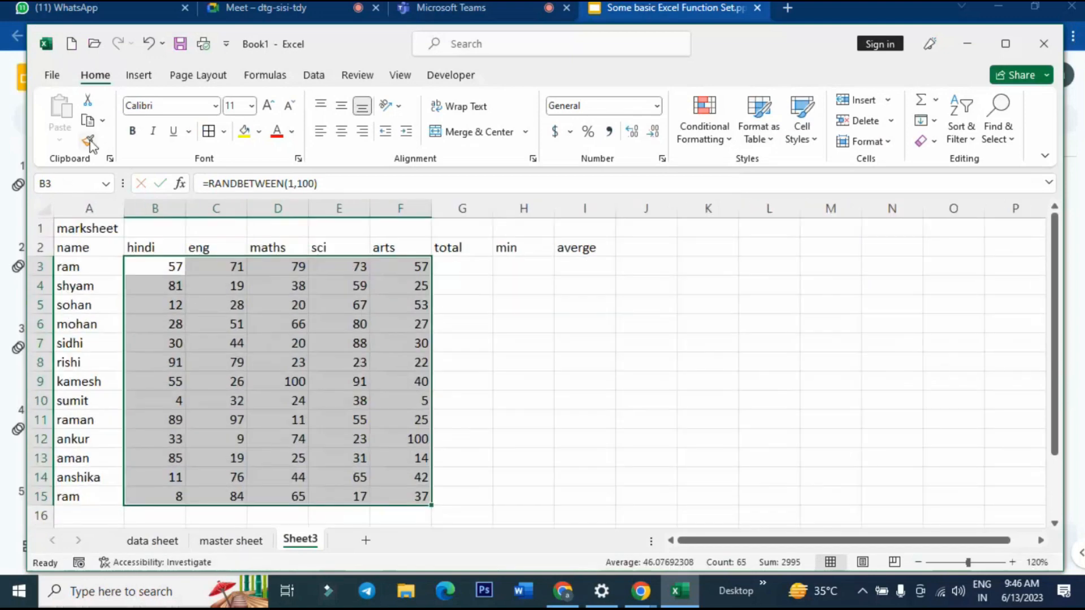
{"action": "left_click", "coordinate": [88, 121]}
{"action": "left_click", "coordinate": [59, 136]}
{"action": "left_click", "coordinate": [58, 259]}
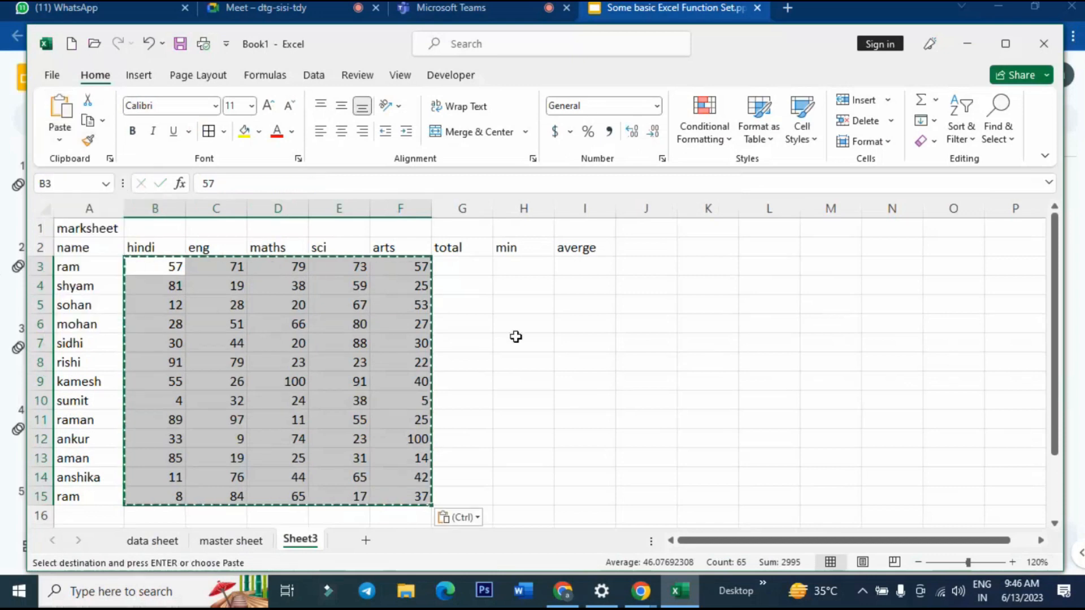
{"action": "left_click", "coordinate": [516, 338]}
{"action": "key", "text": "Escape"}
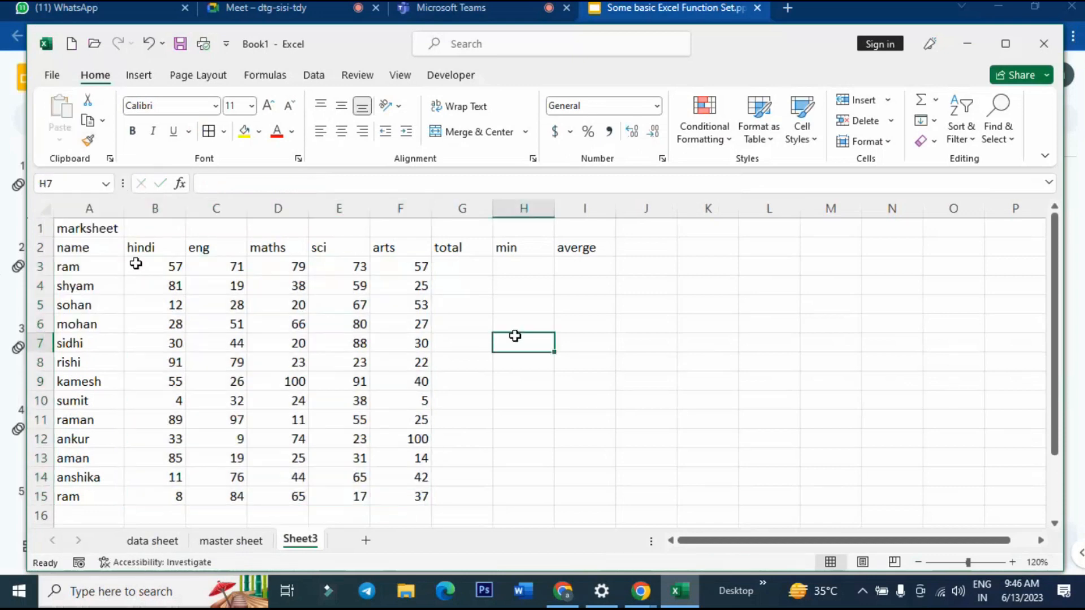
Calculate the sum of the first student's marks B3:F3 in G3 and their minimum in H3.
{"action": "left_click_drag", "start_coordinate": [135, 264], "coordinate": [395, 274]}
{"action": "key", "text": "alt+equal"}
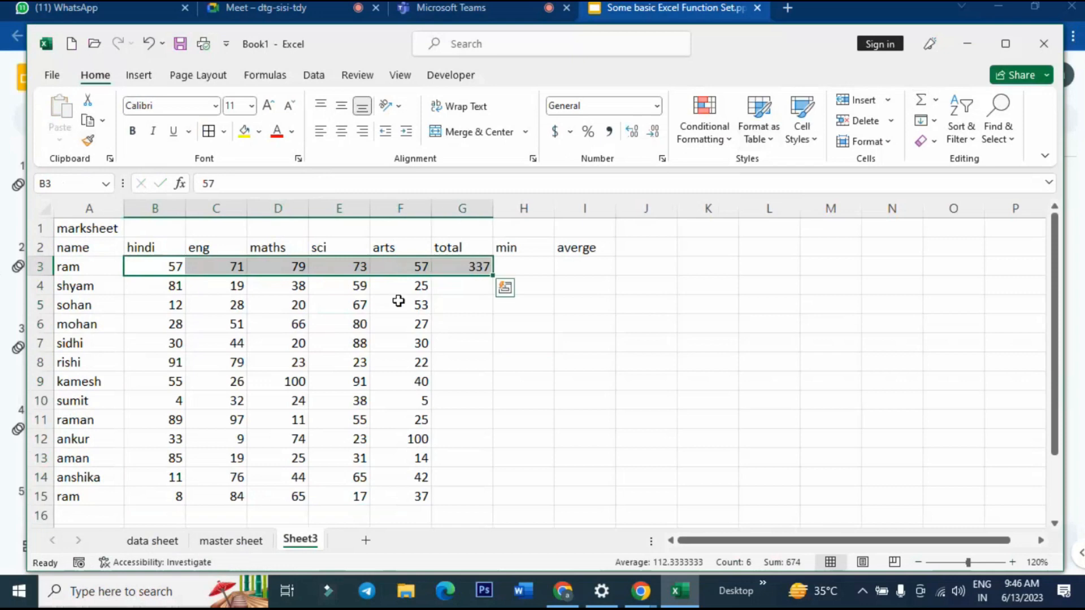
{"action": "key", "text": "shift+Left"}
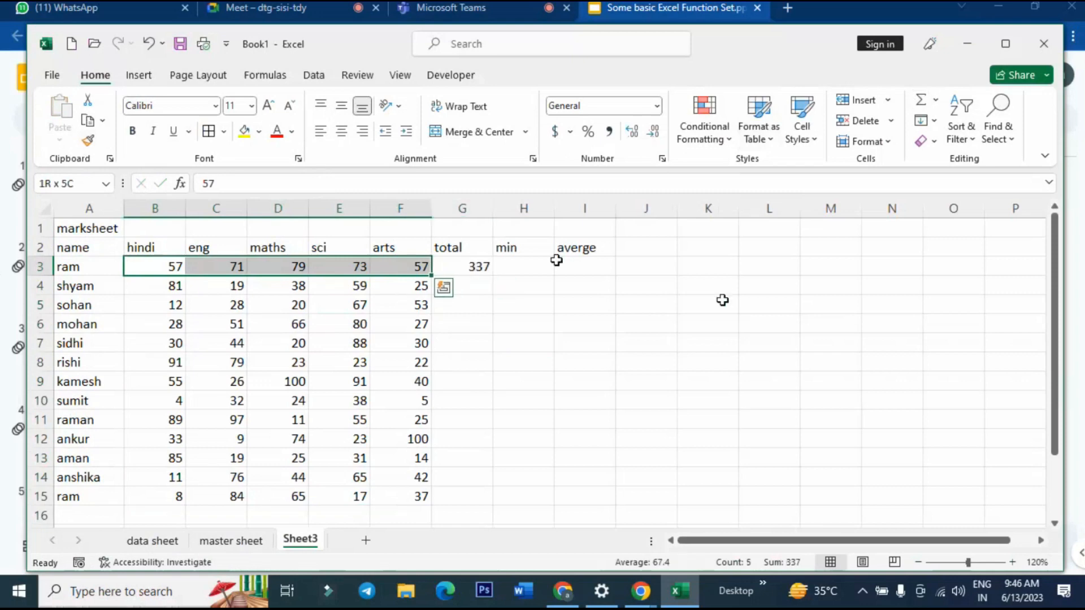
{"action": "left_click", "coordinate": [936, 100]}
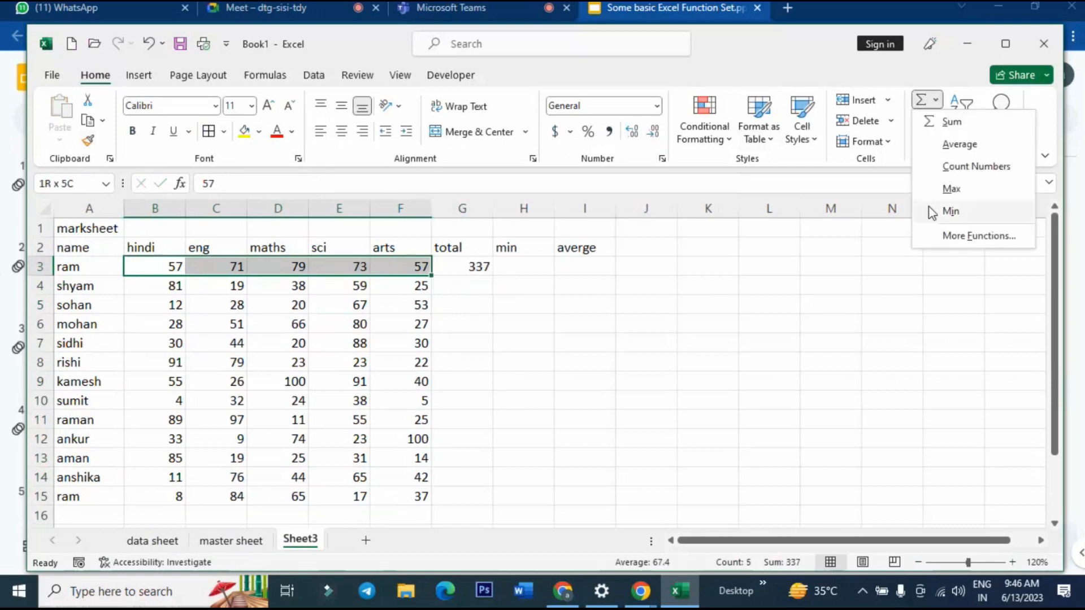
{"action": "left_click", "coordinate": [951, 210]}
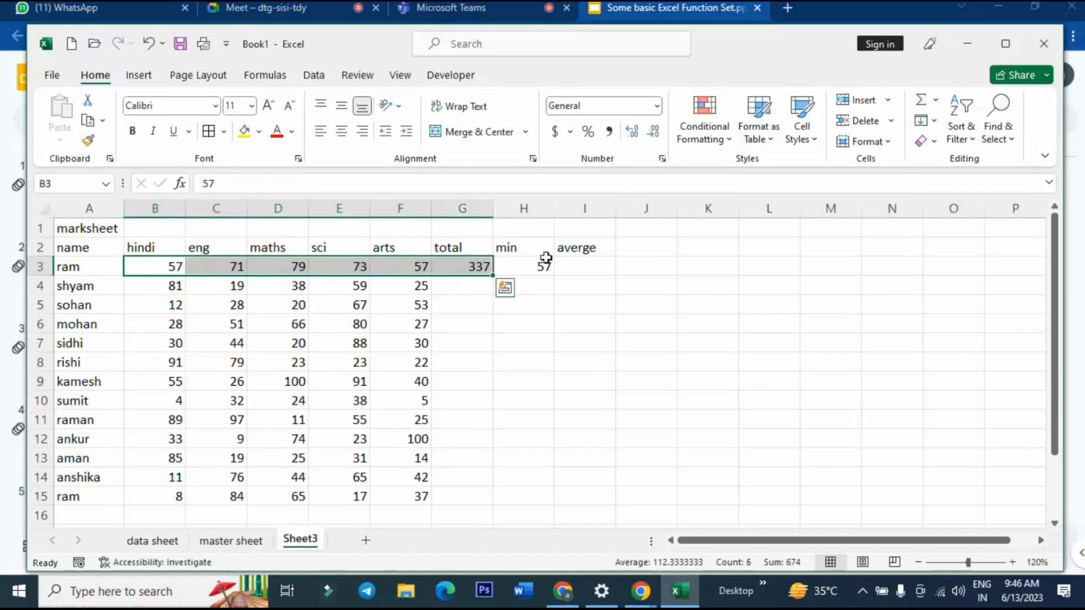
Calculate the average of the first student's marks B3:F3 in I3.
{"action": "key", "text": "shift+Left"}
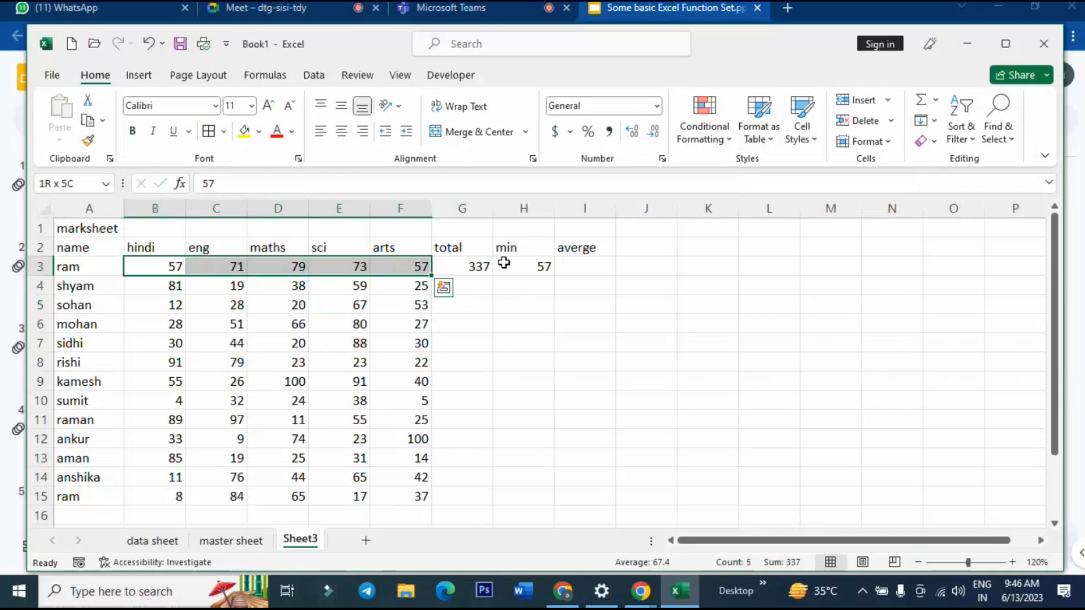
{"action": "left_click", "coordinate": [936, 100]}
{"action": "left_click", "coordinate": [959, 144]}
{"action": "left_click", "coordinate": [706, 285]}
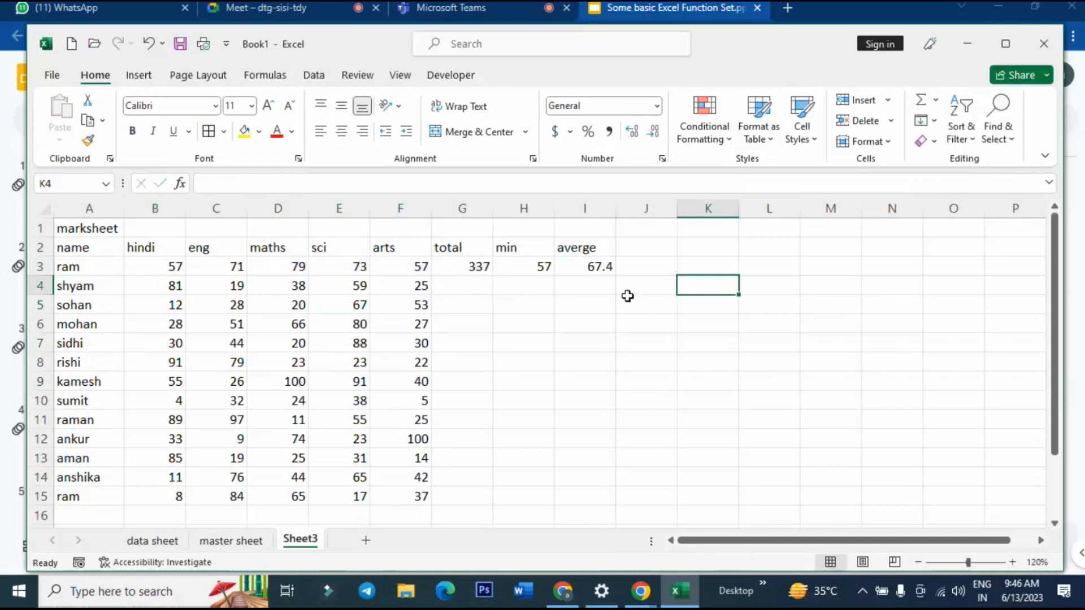
Fill the total, min and averge formulas in G3, H3 and I3 down to row 15.
{"action": "left_click", "coordinate": [475, 267]}
{"action": "double_click", "coordinate": [490, 276]}
{"action": "left_click", "coordinate": [527, 265]}
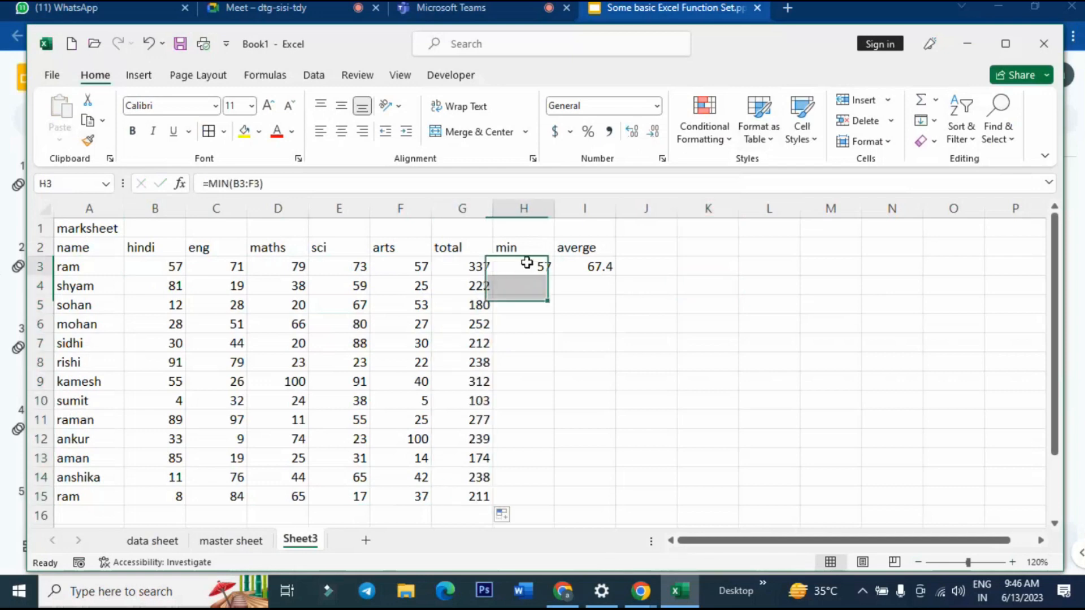
{"action": "double_click", "coordinate": [548, 275]}
{"action": "left_click", "coordinate": [587, 267]}
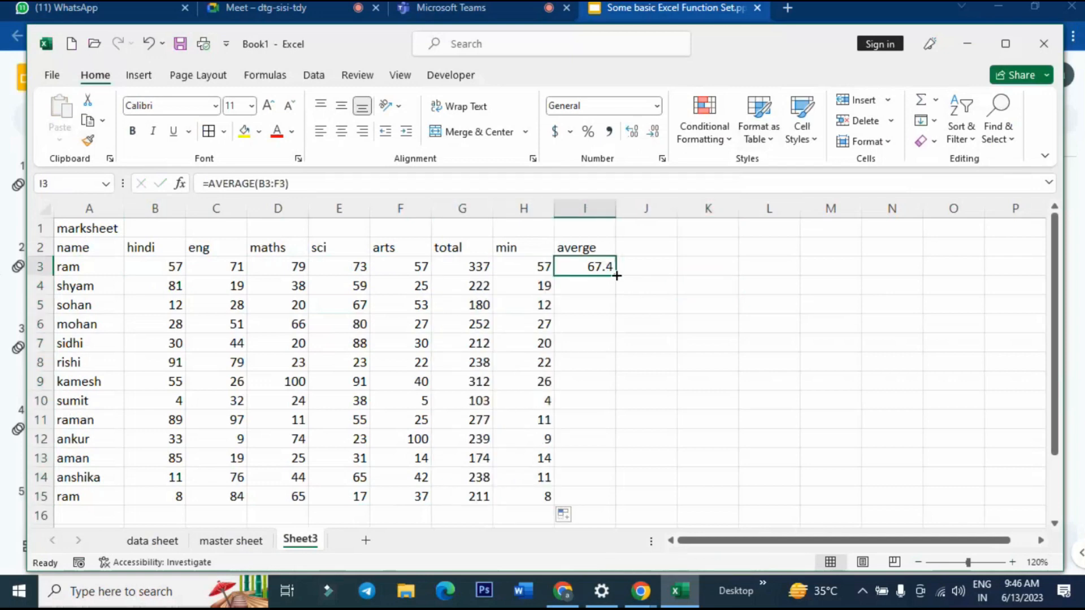
{"action": "double_click", "coordinate": [615, 275]}
{"action": "left_click", "coordinate": [673, 349]}
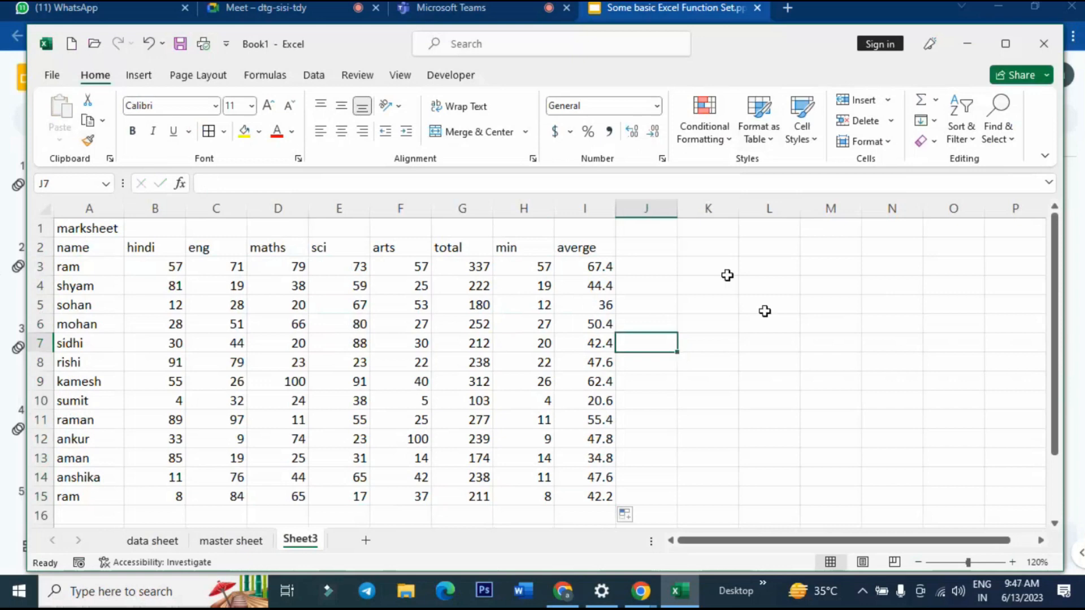
Enter the header count in K2 and the criterion >75 above it in K1.
{"action": "left_click", "coordinate": [703, 252]}
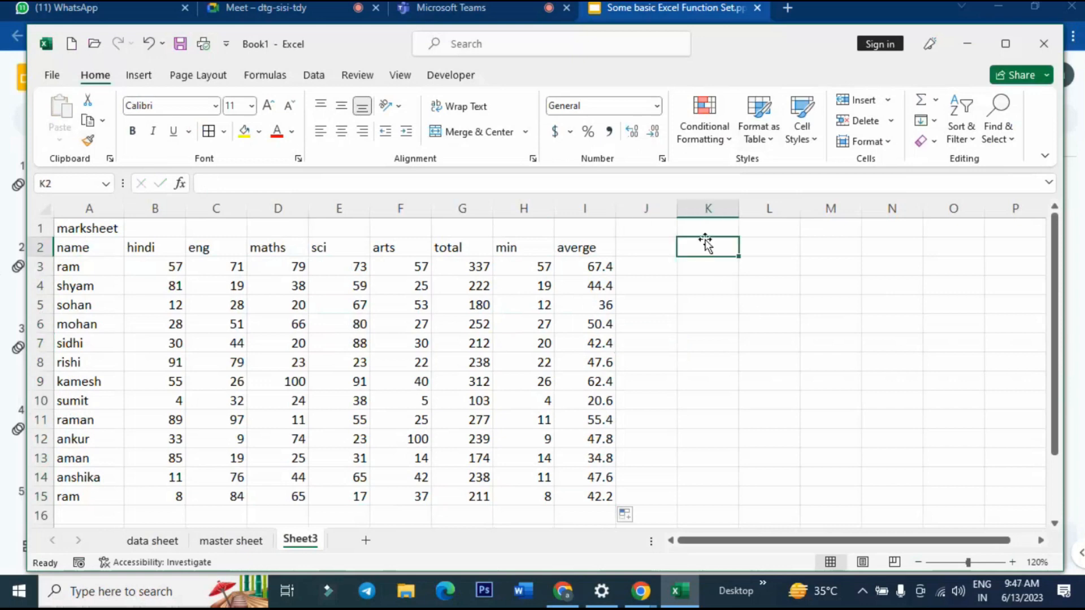
{"action": "type", "text": "count"}
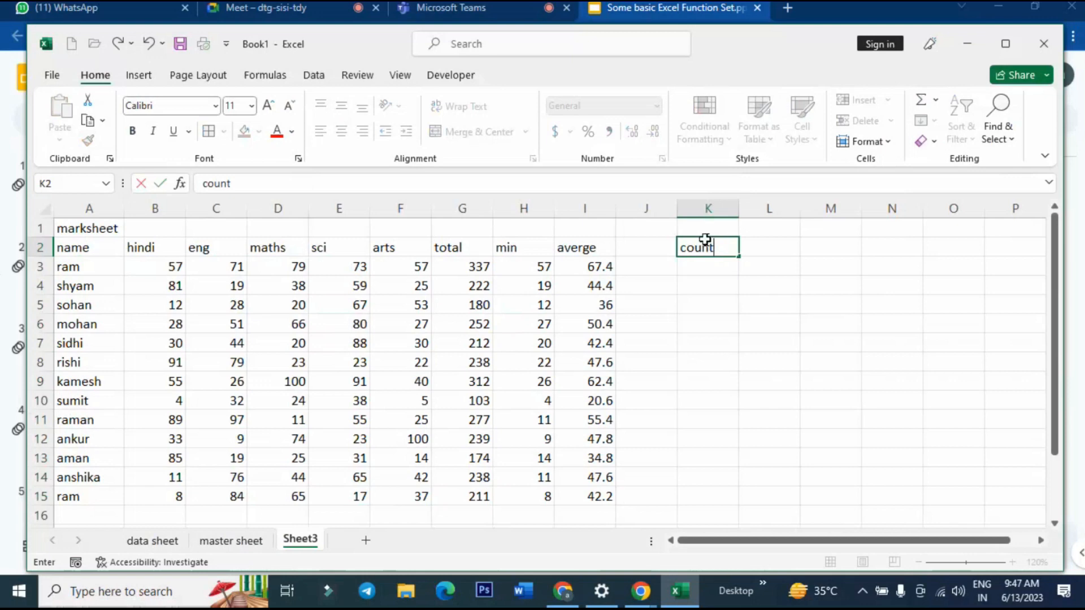
{"action": "key", "text": "Return"}
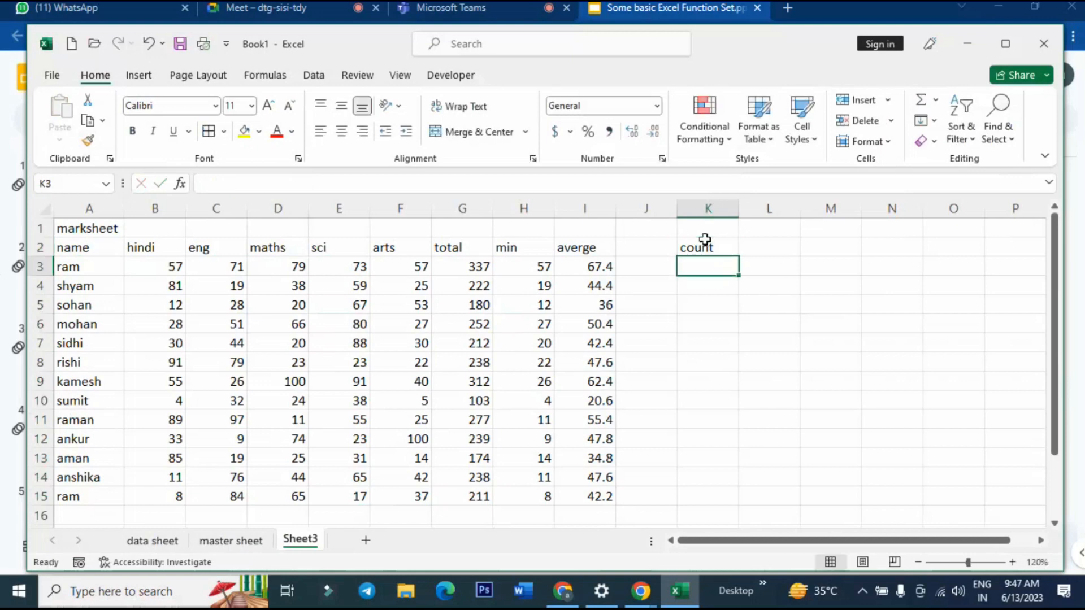
{"action": "left_click", "coordinate": [704, 239]}
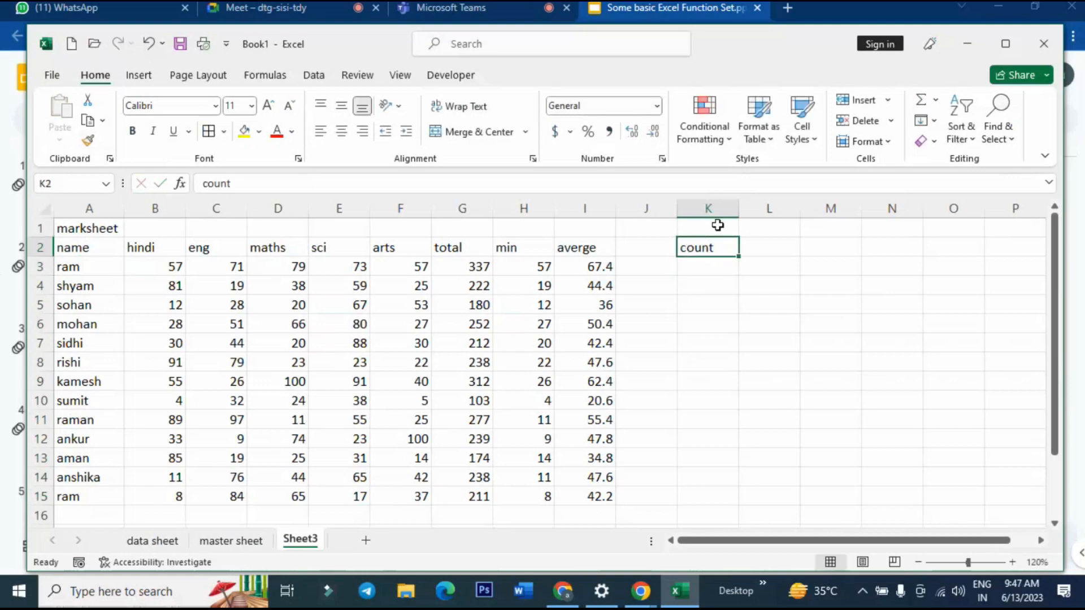
{"action": "left_click", "coordinate": [715, 225]}
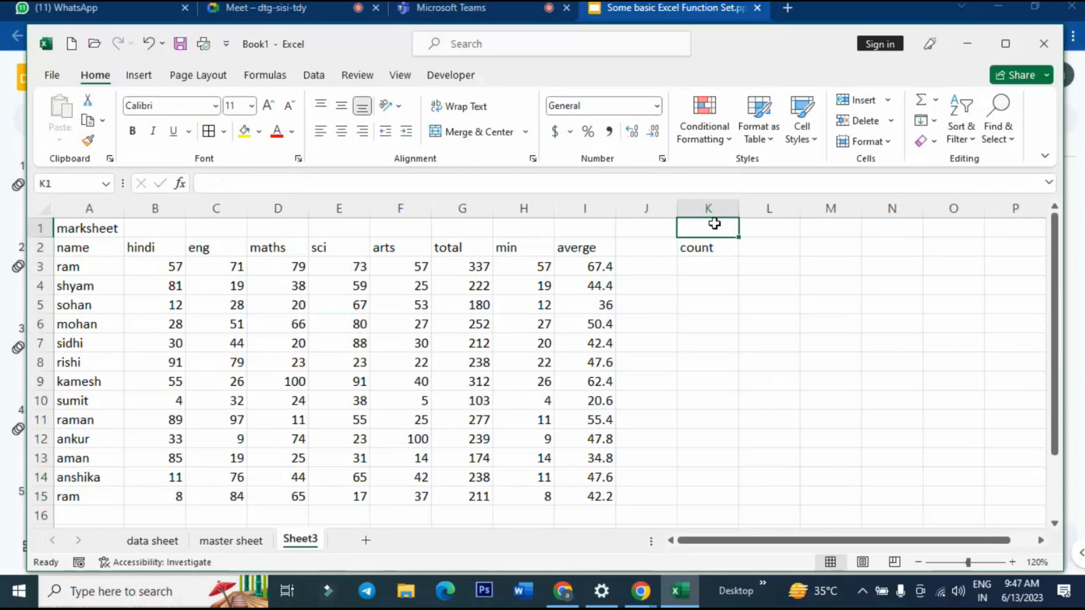
{"action": "type", "text": ">75"}
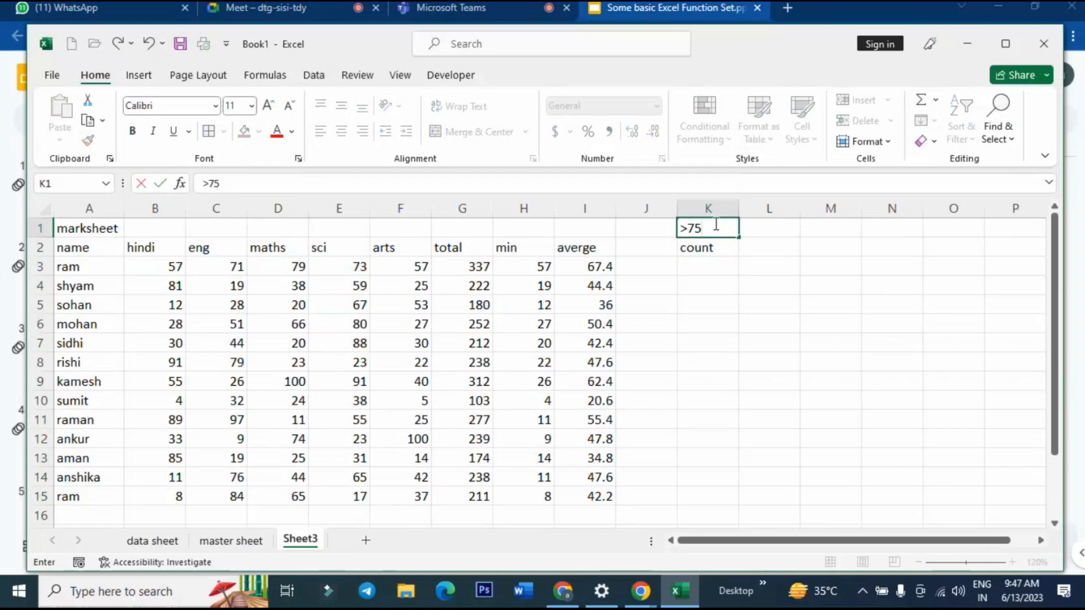
Count the first student's marks in B3:F3 above 75 in K3 with COUNTIF, using the criterion ">75".
{"action": "left_click", "coordinate": [708, 269]}
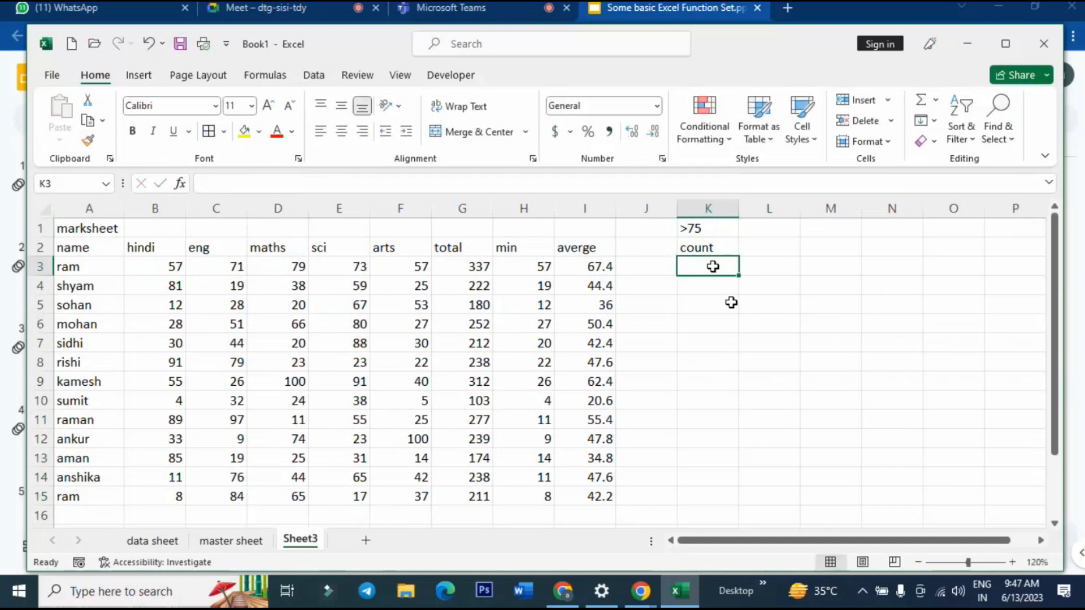
{"action": "type", "text": "="}
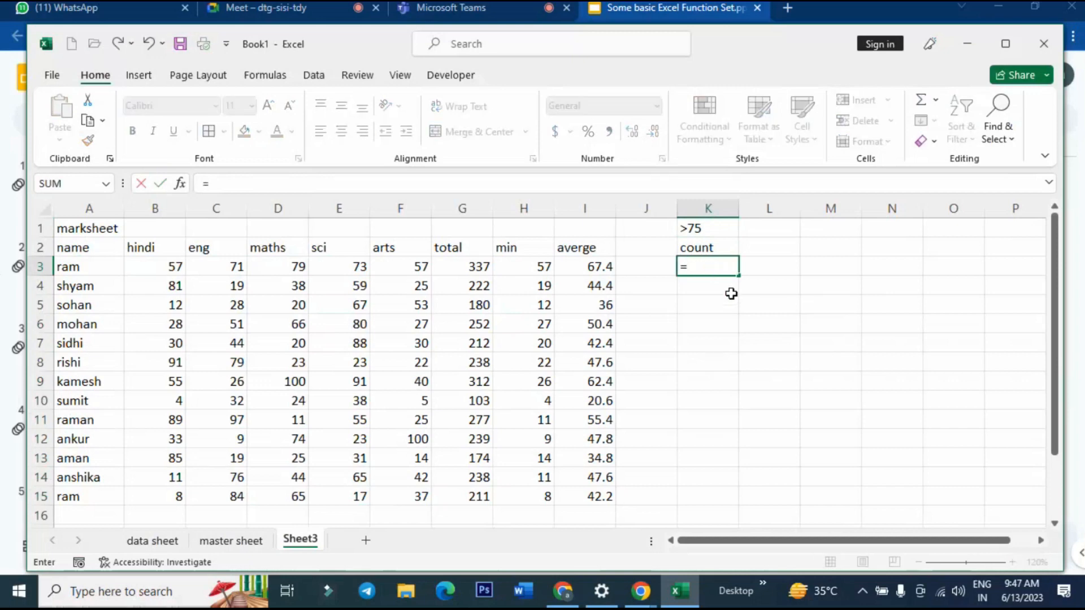
{"action": "type", "text": "count"}
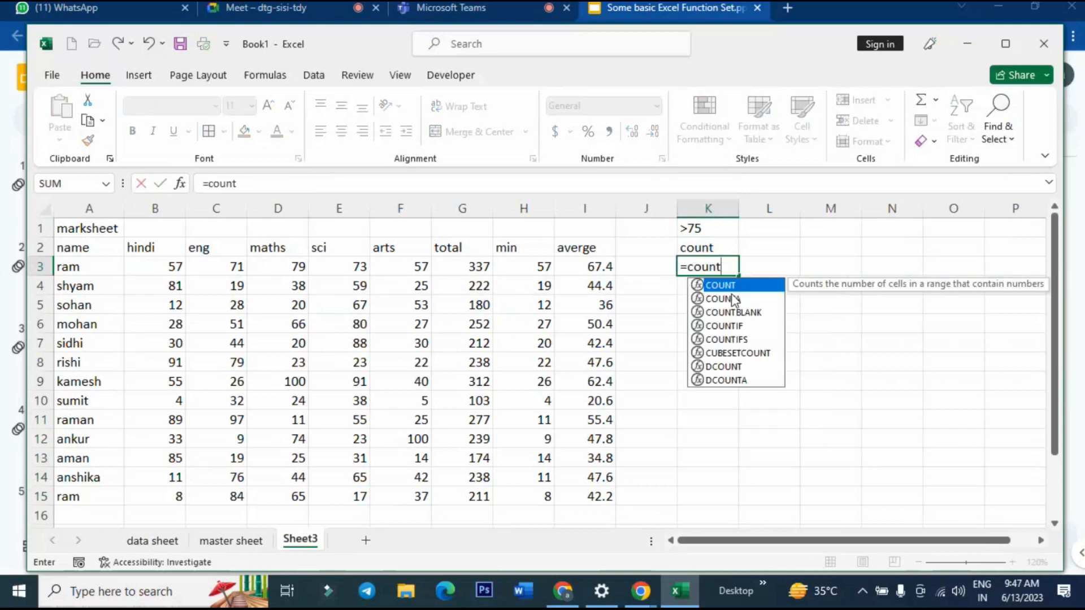
{"action": "left_click", "coordinate": [726, 325]}
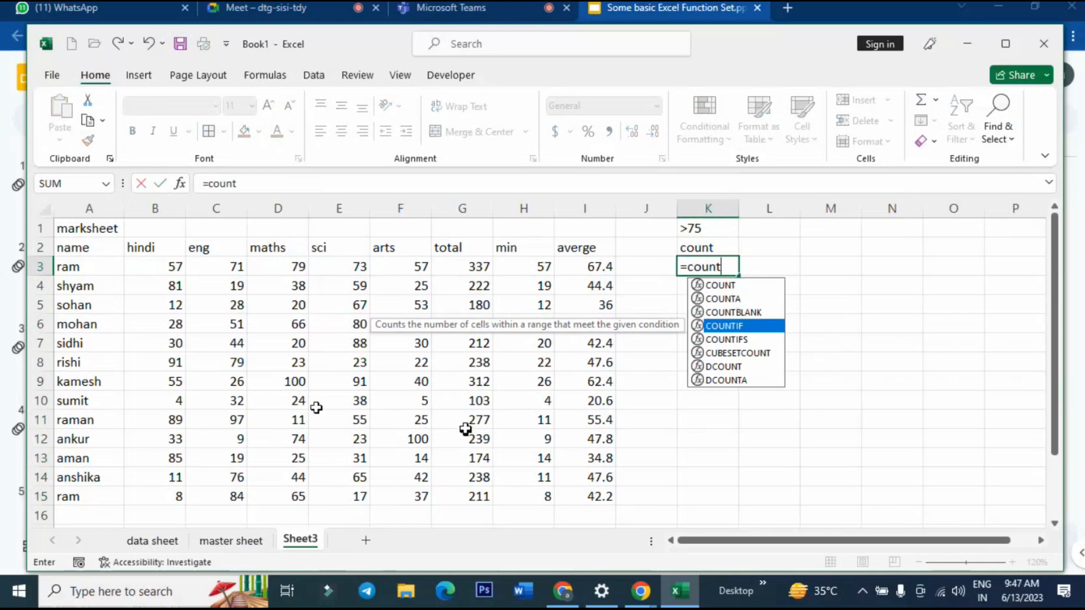
{"action": "key", "text": "Tab"}
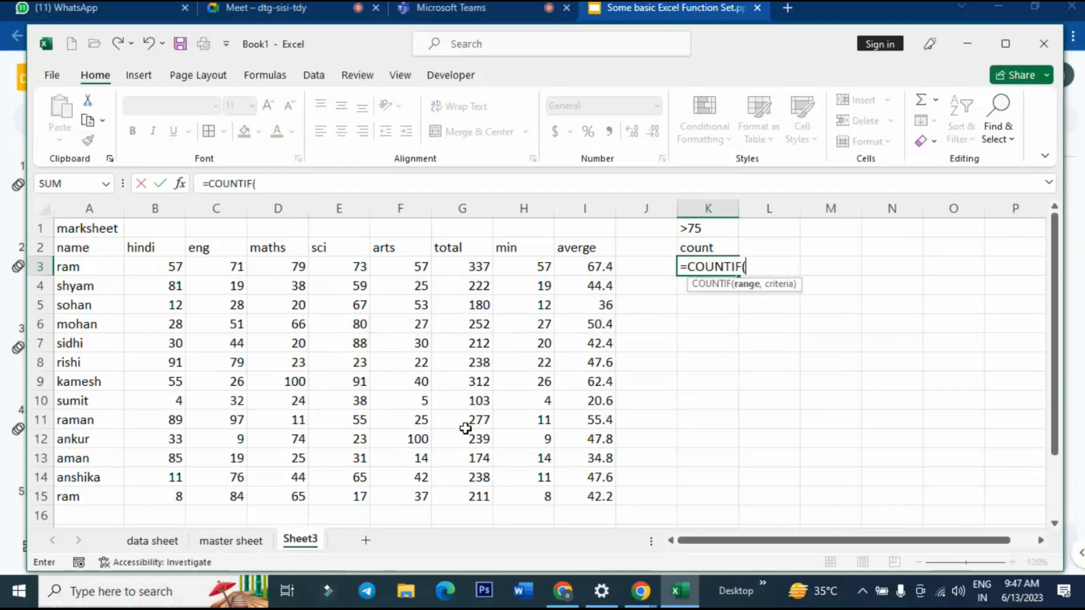
{"action": "left_click_drag", "start_coordinate": [127, 266], "coordinate": [423, 269]}
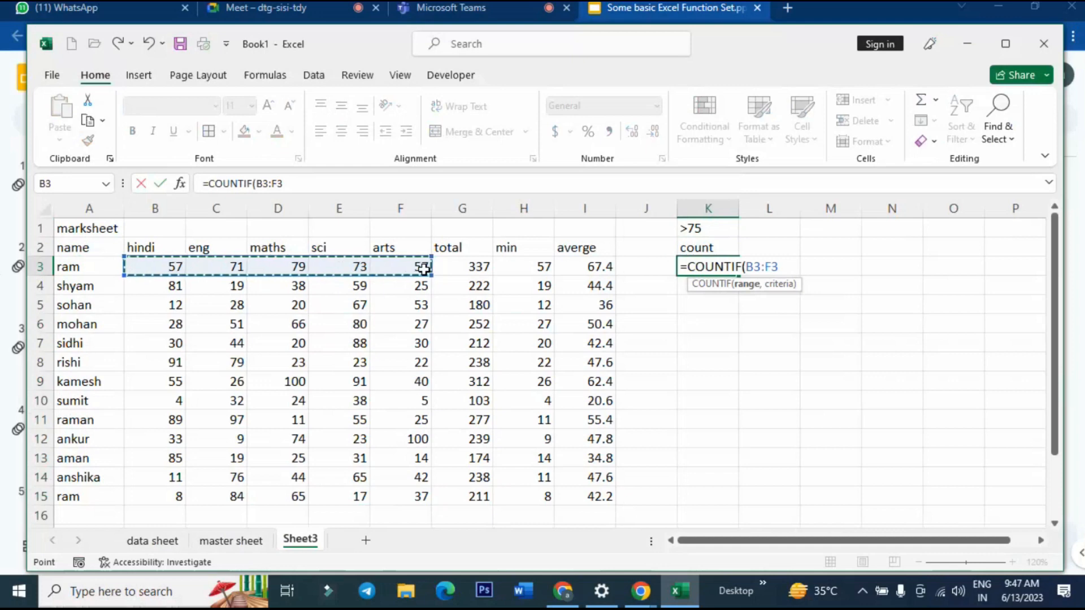
{"action": "type", "text": ",\">75"}
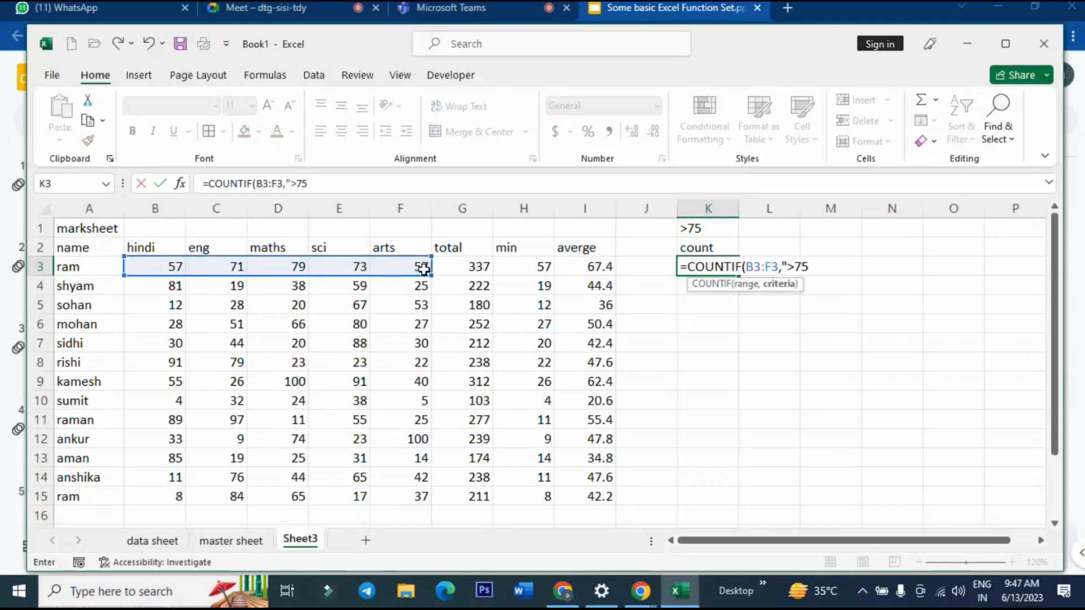
{"action": "type", "text": "\")"}
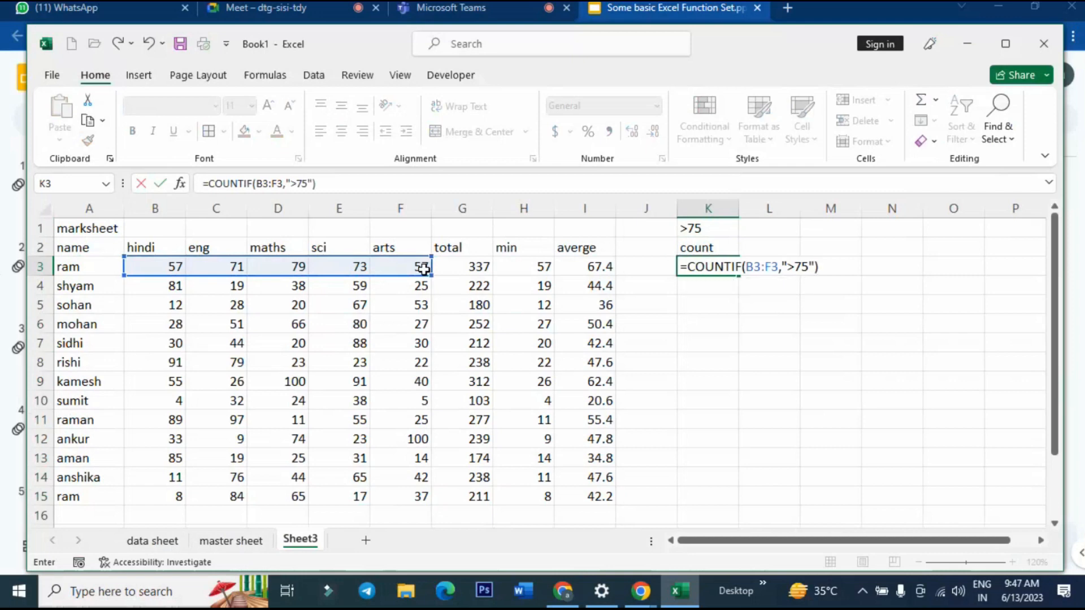
{"action": "key", "text": "Return"}
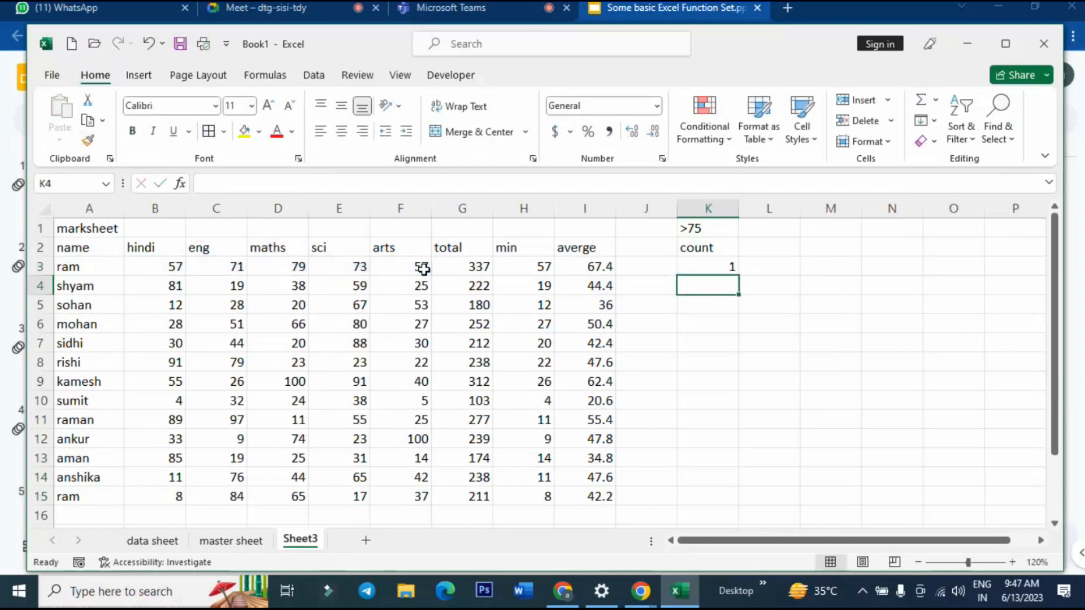
{"action": "left_click", "coordinate": [283, 267]}
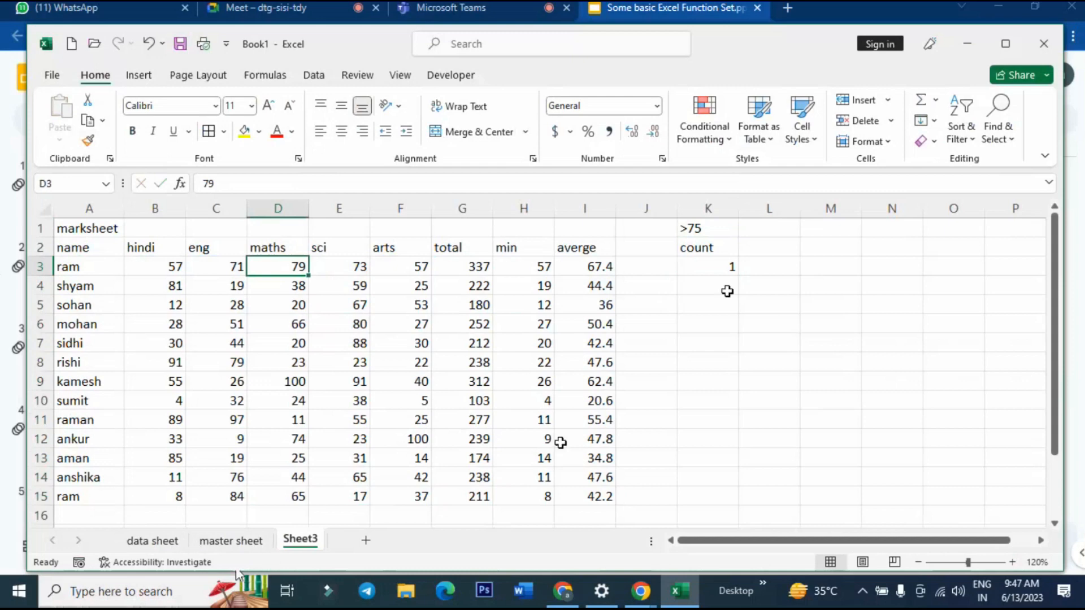
Change the header in K2 to countif.
{"action": "left_click", "coordinate": [707, 248]}
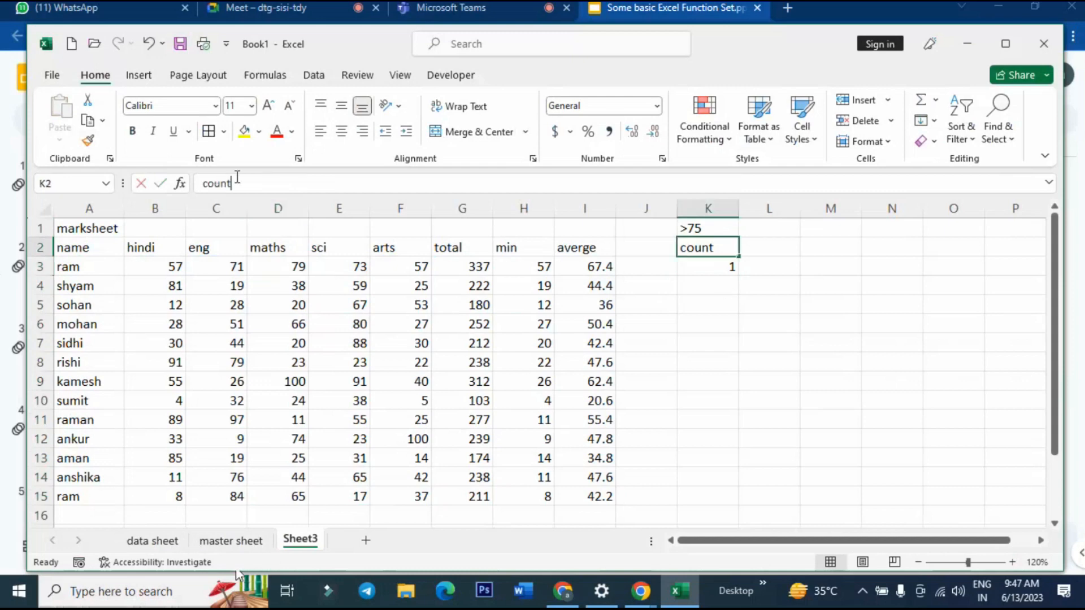
{"action": "left_click", "coordinate": [240, 182]}
{"action": "type", "text": "if"}
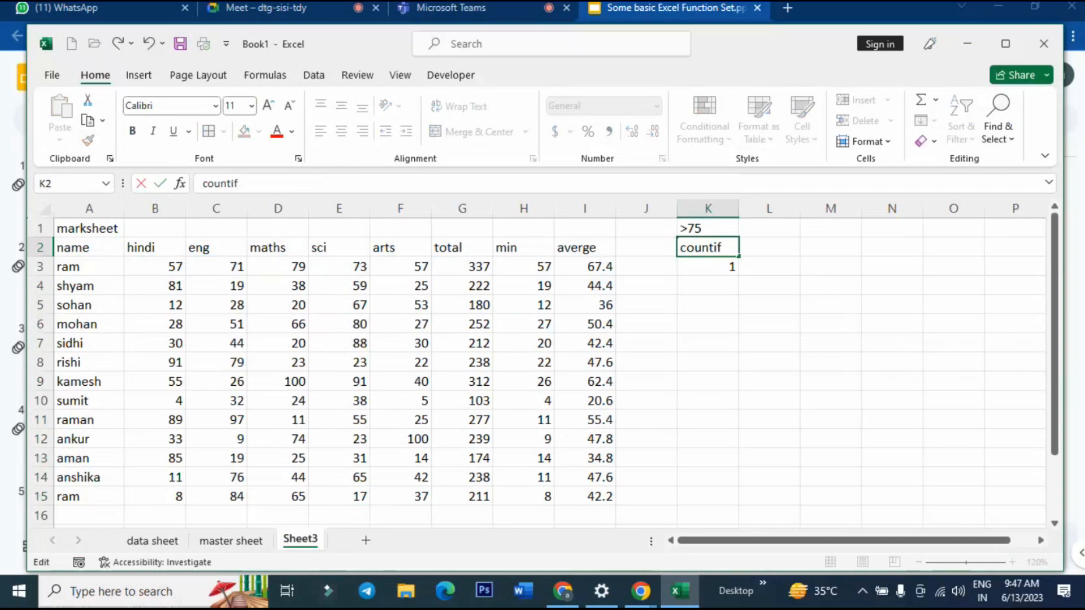
{"action": "left_click", "coordinate": [776, 249]}
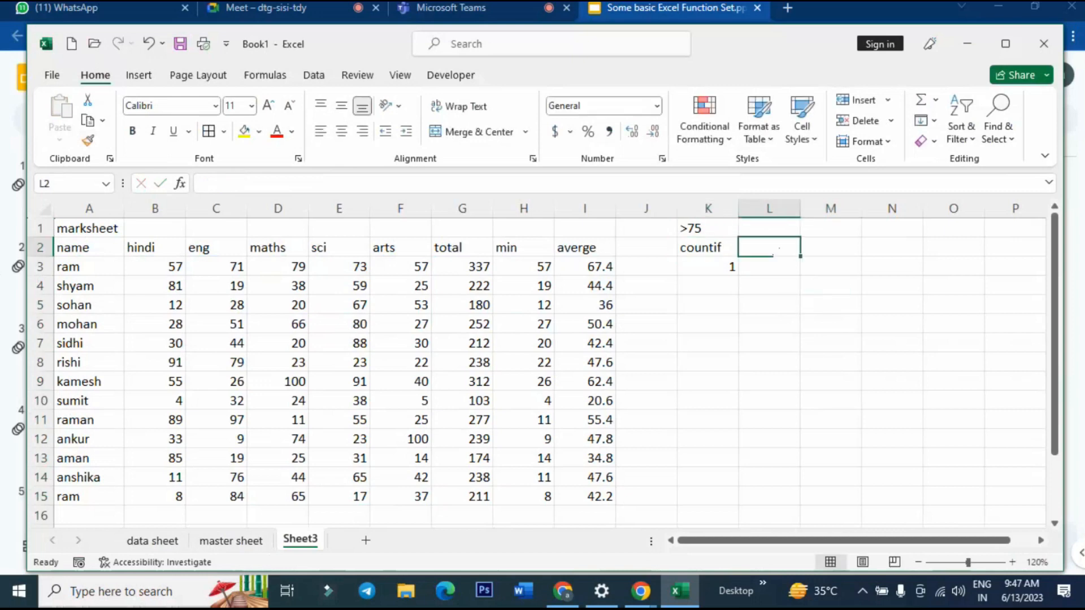
Enter the criterion note ">60 but less than <80" in L1 and the header countifs in L2.
{"action": "left_click", "coordinate": [760, 226]}
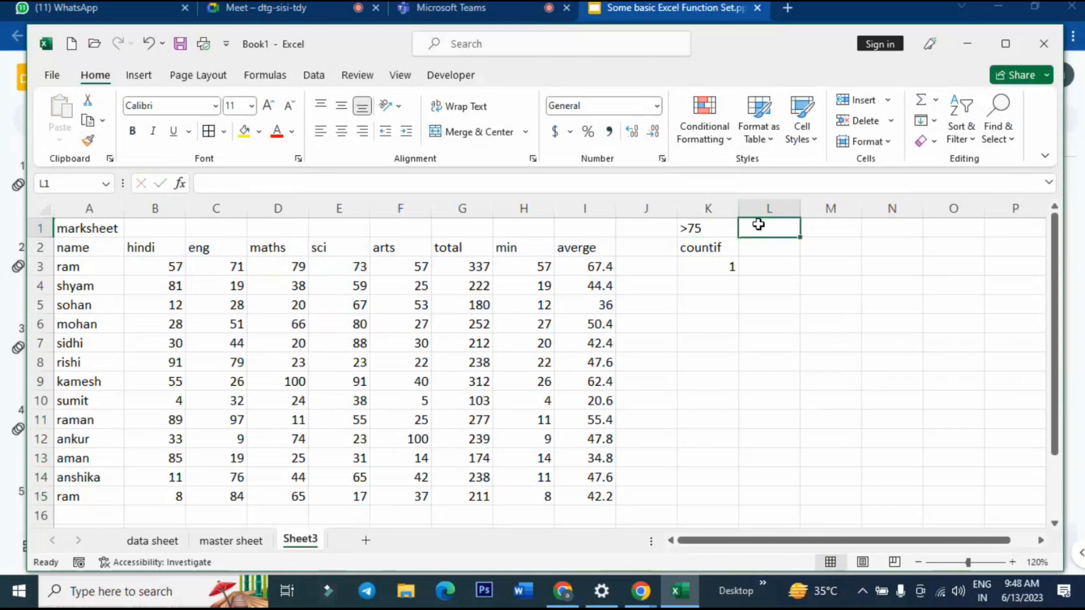
{"action": "double_click", "coordinate": [759, 225]}
{"action": "type", "text": "5"}
{"action": "key", "text": "BackSpace"}
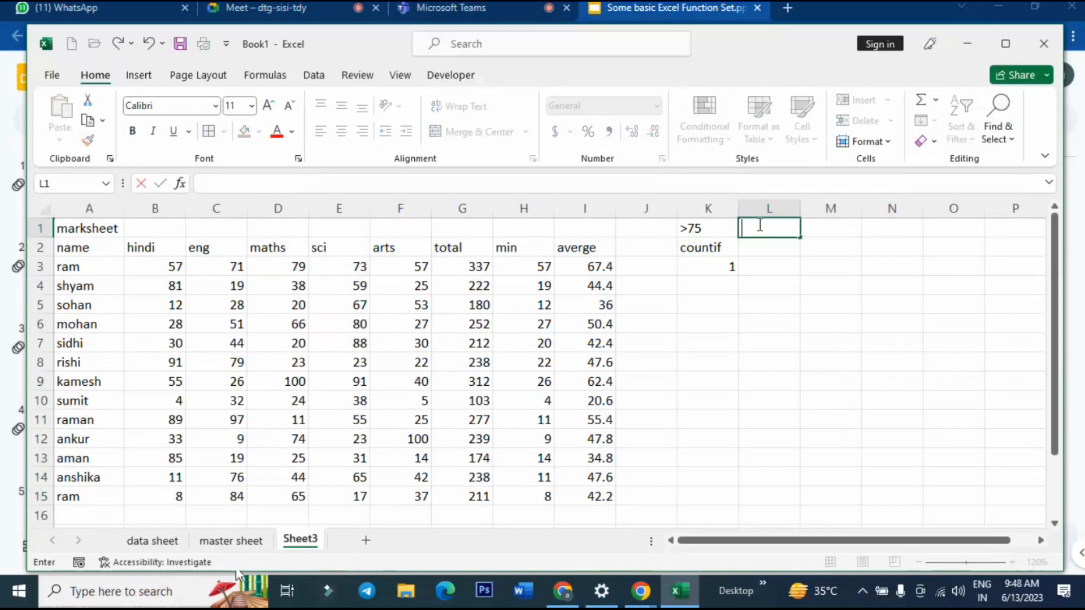
{"action": "type", "text": ">60  but less y"}
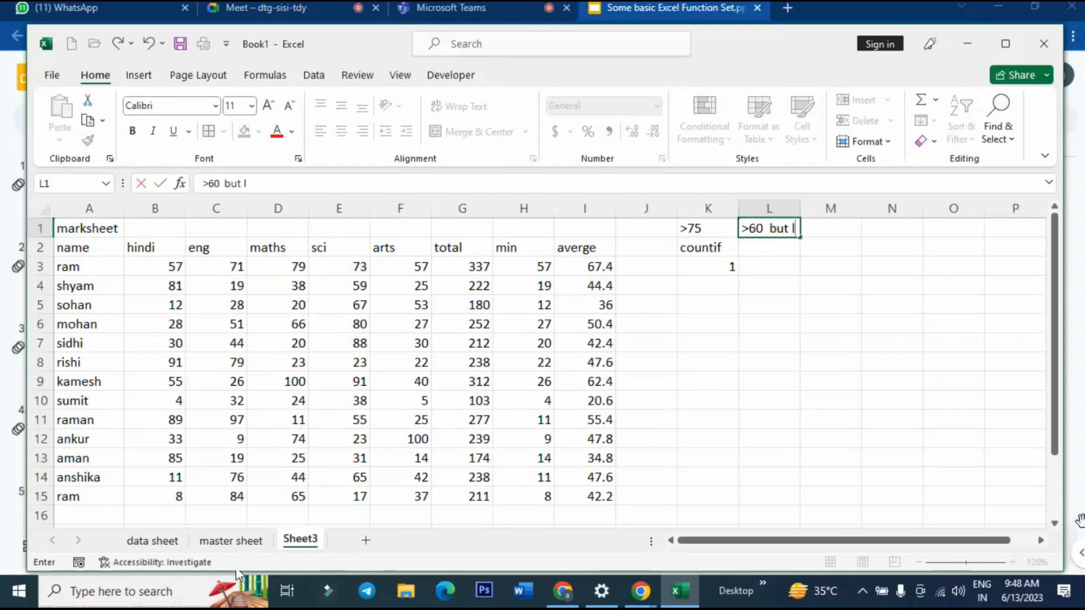
{"action": "key", "text": "BackSpace"}
{"action": "type", "text": "than "}
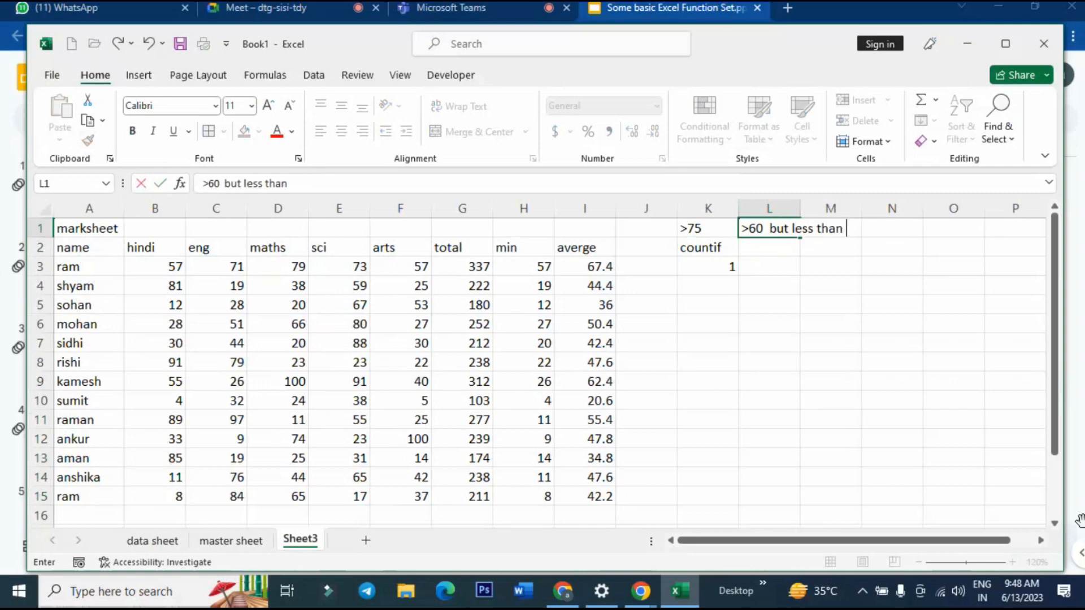
{"action": "type", "text": "<80"}
{"action": "key", "text": "Return"}
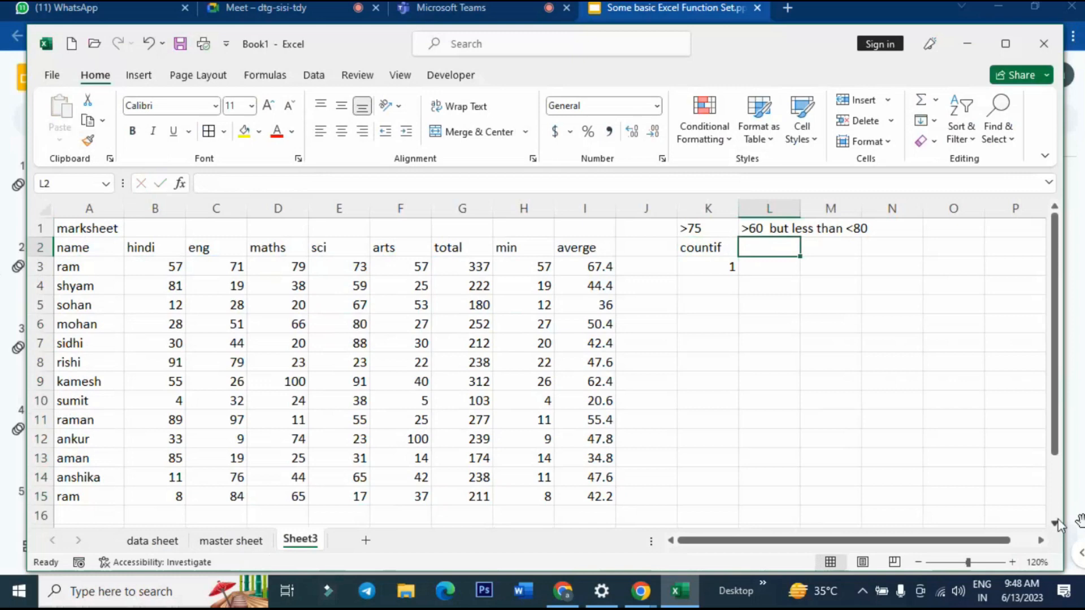
{"action": "type", "text": "cou"}
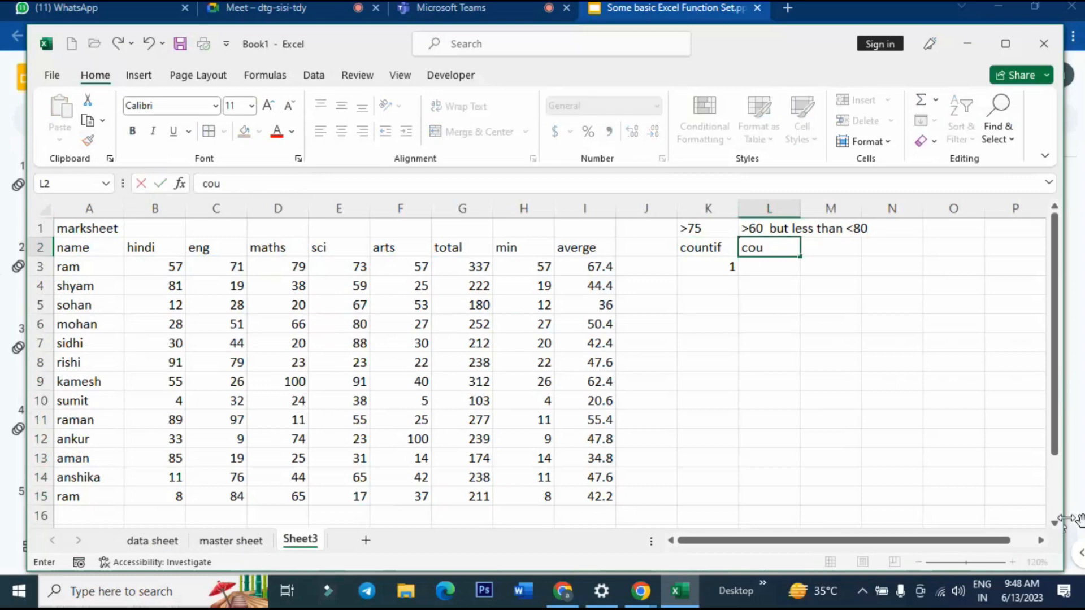
{"action": "type", "text": "ntifs"}
{"action": "key", "text": "Return"}
Count the first student's marks in B3:F3 above 60 and below 80 in L3 with COUNTIFS, using ">60" and "<80".
{"action": "type", "text": "="}
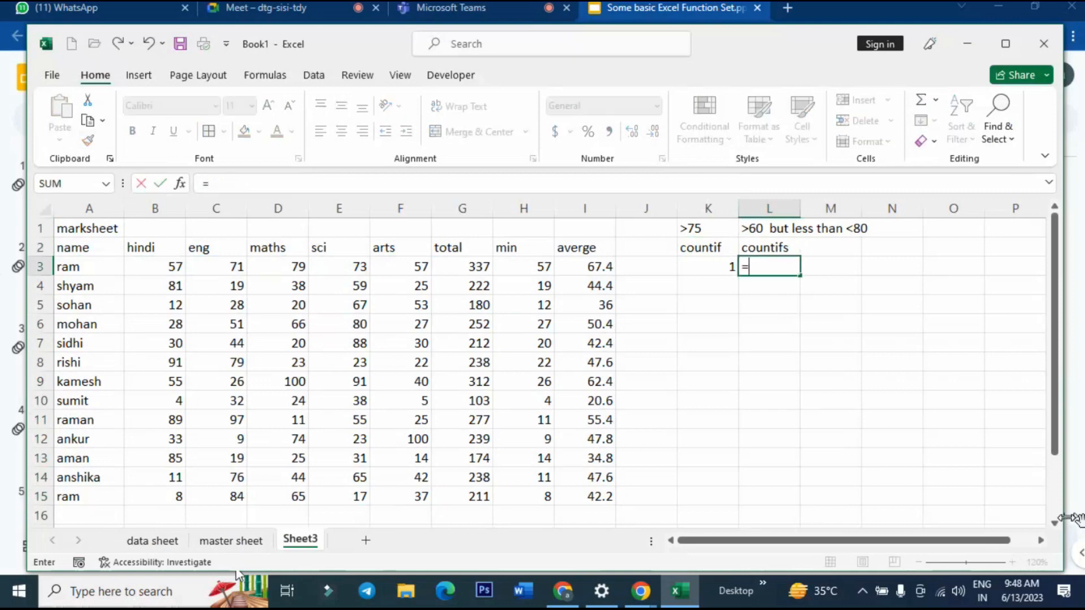
{"action": "type", "text": "coun"}
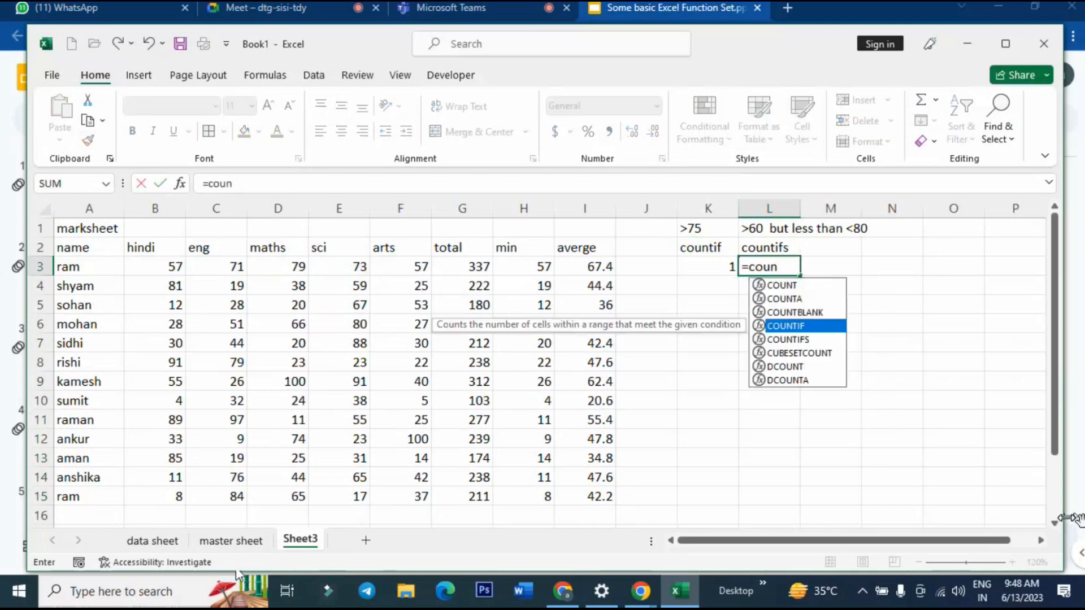
{"action": "key", "text": "Down"}
{"action": "key", "text": "Tab"}
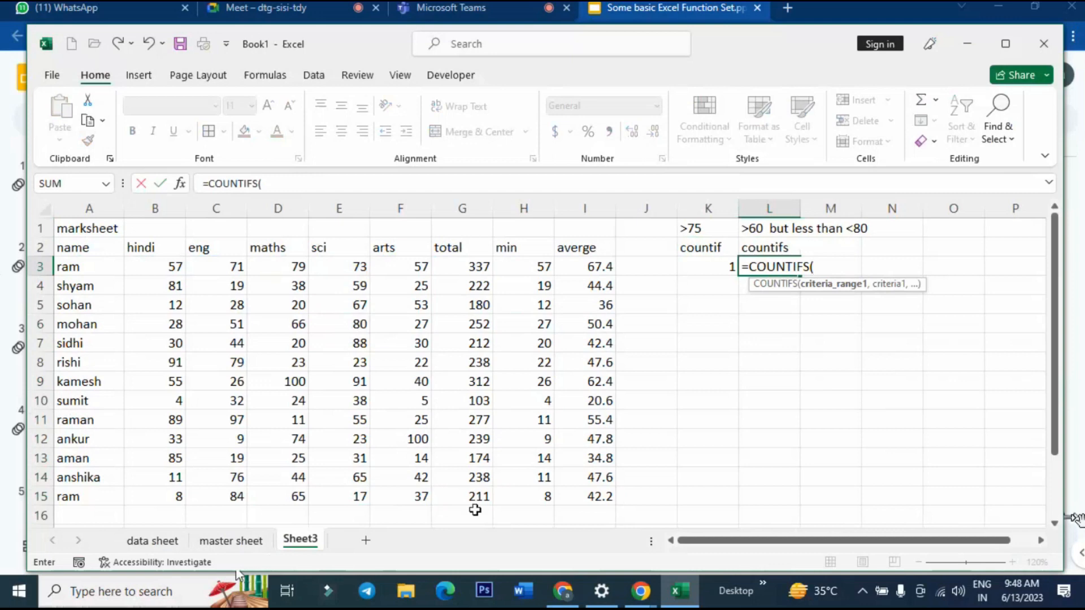
{"action": "left_click_drag", "start_coordinate": [143, 264], "coordinate": [413, 263]}
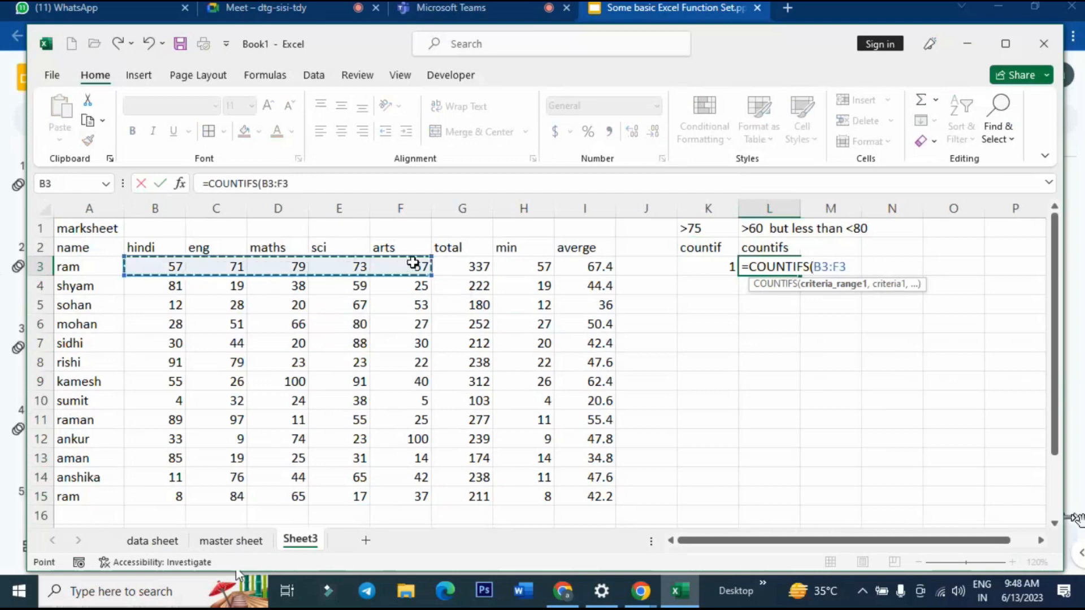
{"action": "type", "text": ","}
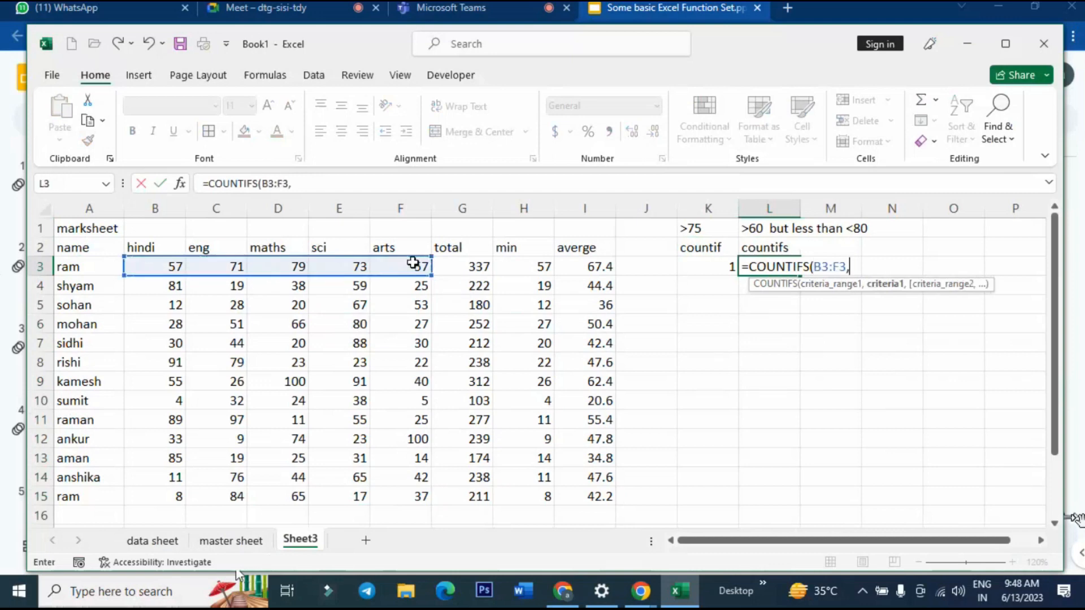
{"action": "type", "text": "\">60\","}
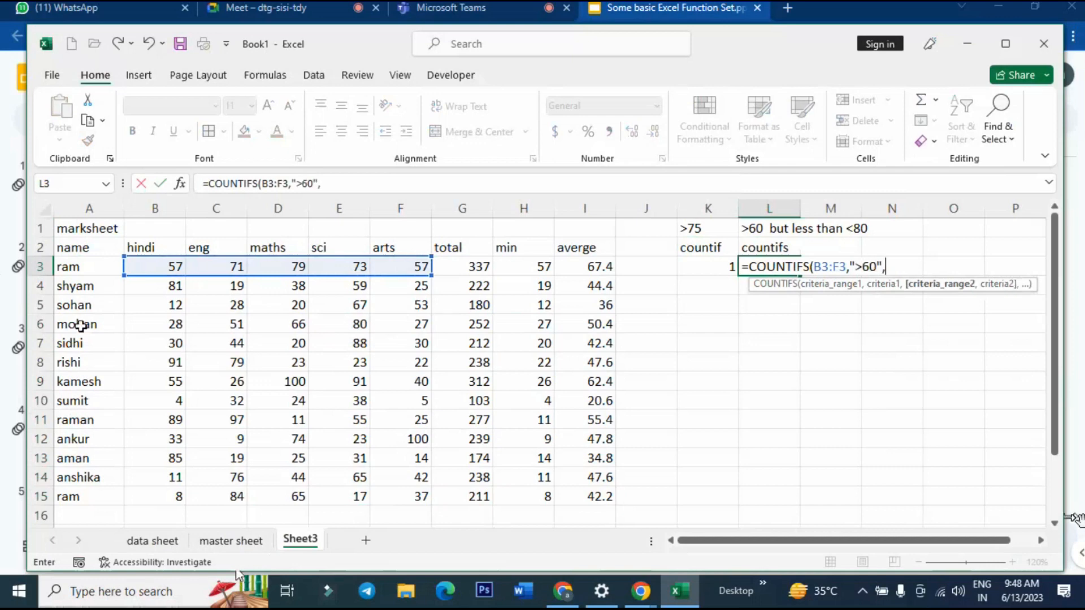
{"action": "left_click_drag", "start_coordinate": [129, 267], "coordinate": [416, 276]}
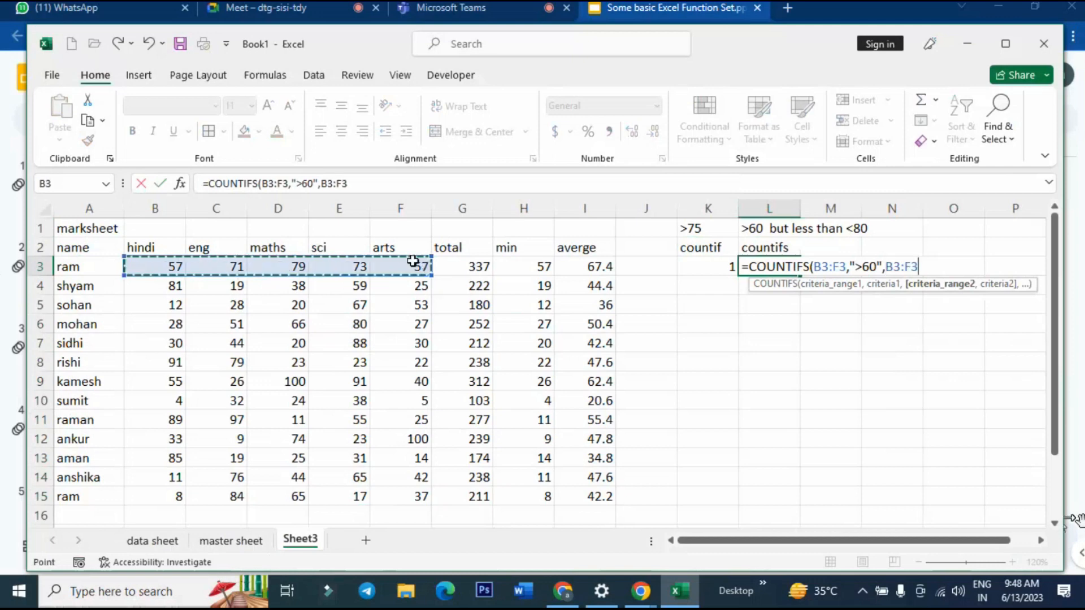
{"action": "type", "text": ",\""}
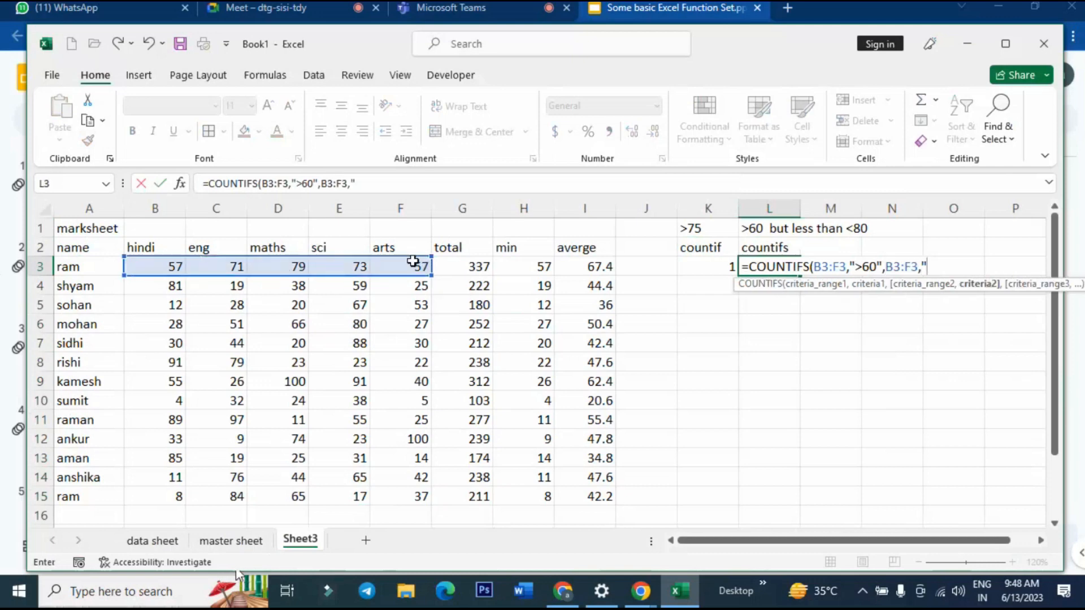
{"action": "type", "text": "<80\")"}
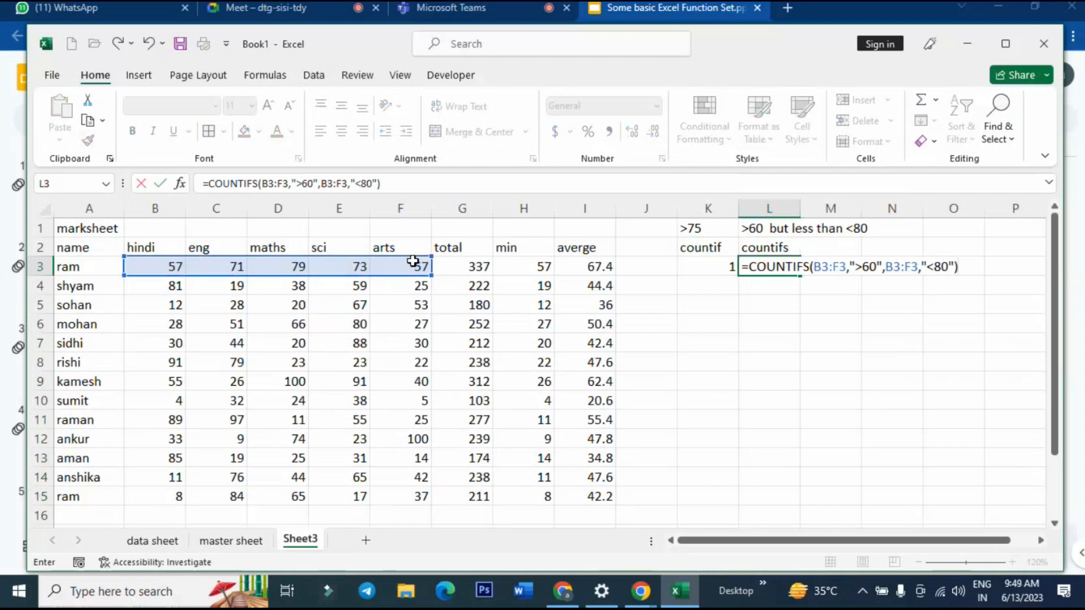
{"action": "key", "text": "Return"}
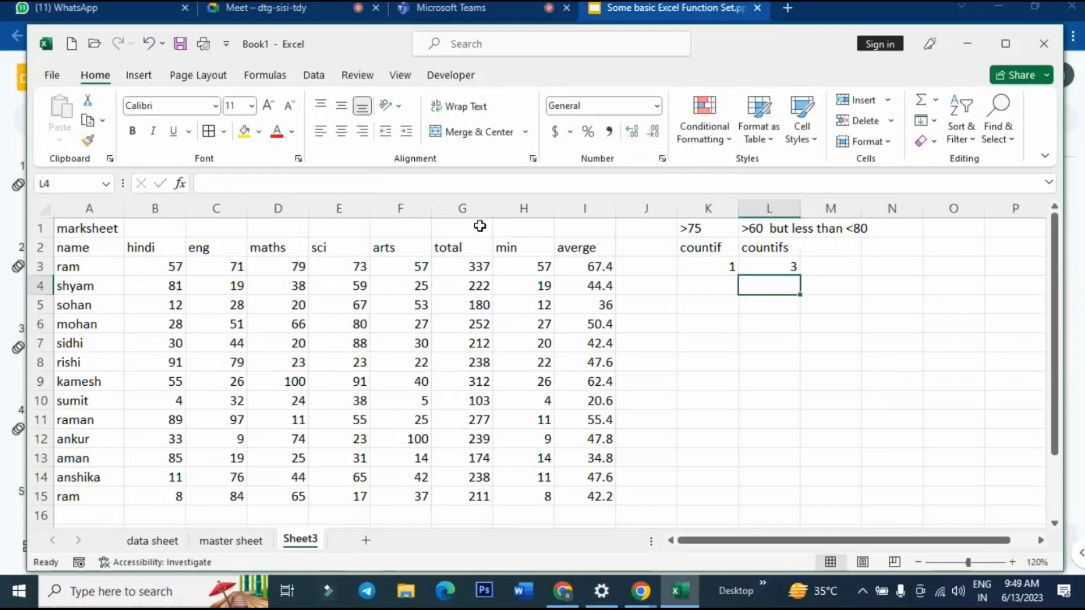
Fill the countifs formula in L3 and the countif formula in K3 down to row 15.
{"action": "left_click", "coordinate": [787, 263]}
{"action": "left_click", "coordinate": [805, 280]}
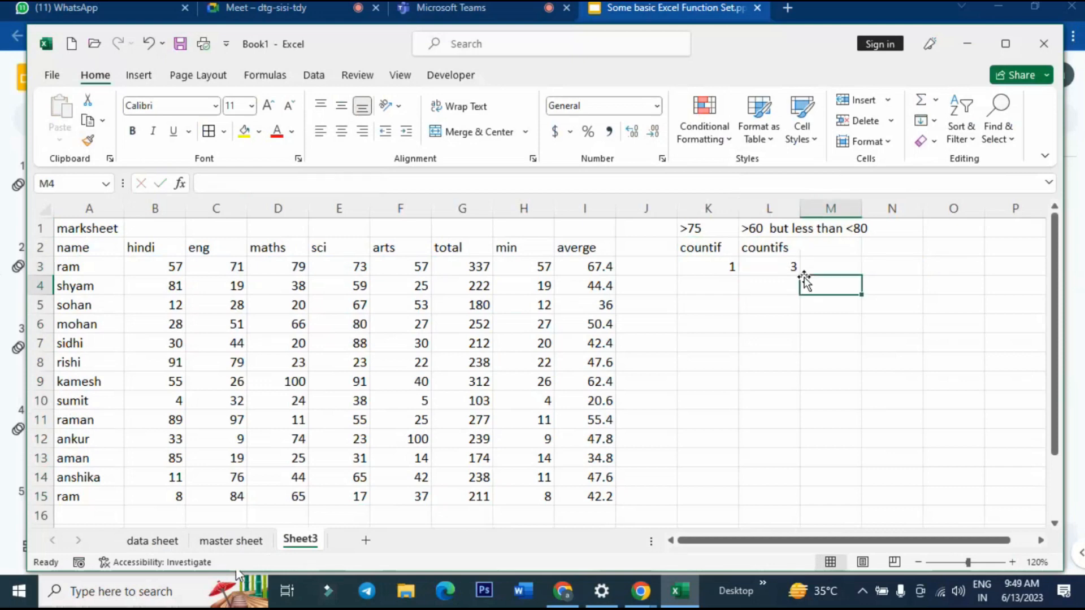
{"action": "left_click", "coordinate": [788, 267]}
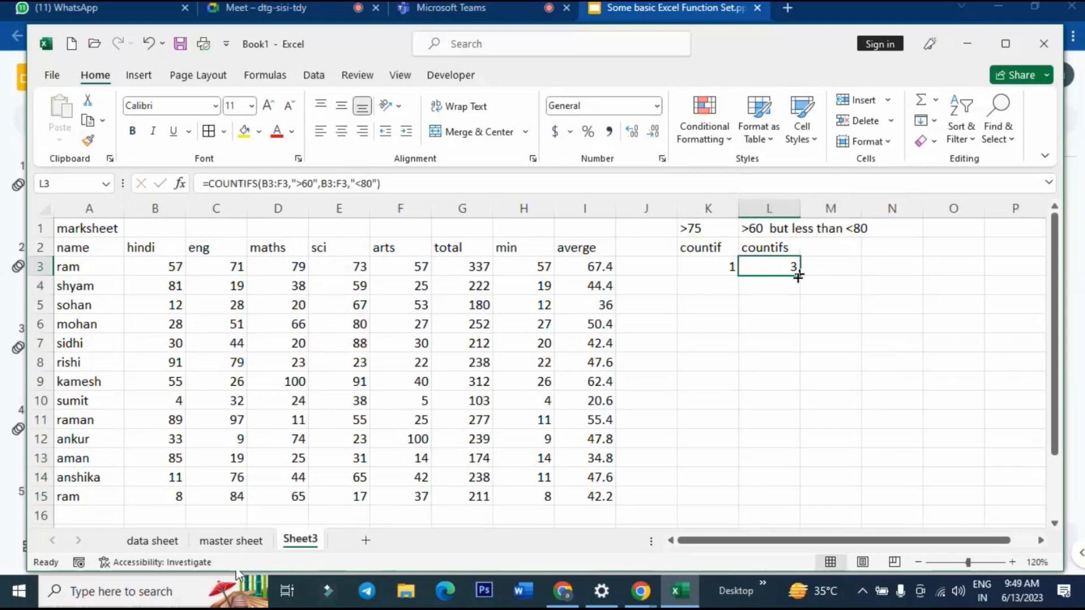
{"action": "left_click_drag", "start_coordinate": [798, 275], "coordinate": [777, 500]}
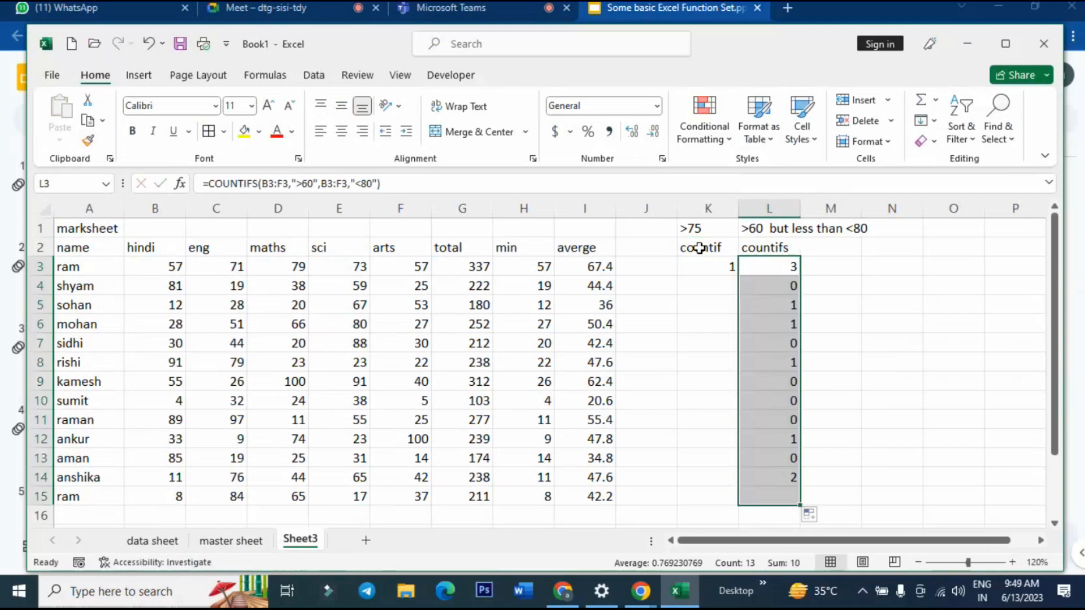
{"action": "left_click", "coordinate": [711, 266]}
{"action": "left_click_drag", "start_coordinate": [737, 276], "coordinate": [724, 503]}
{"action": "left_click", "coordinate": [831, 401]}
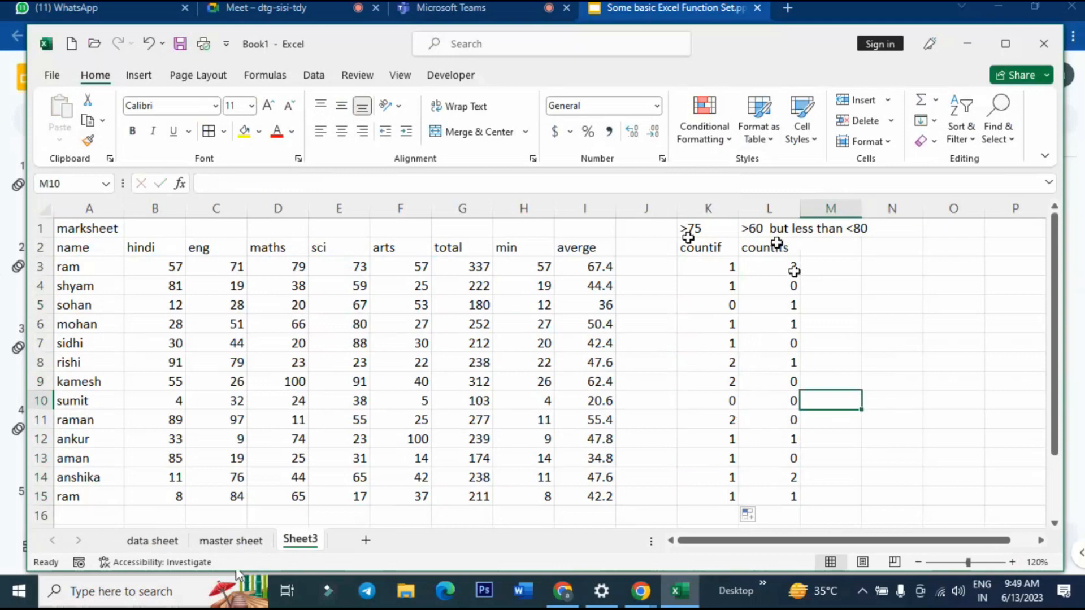
{"action": "left_click", "coordinate": [831, 249]}
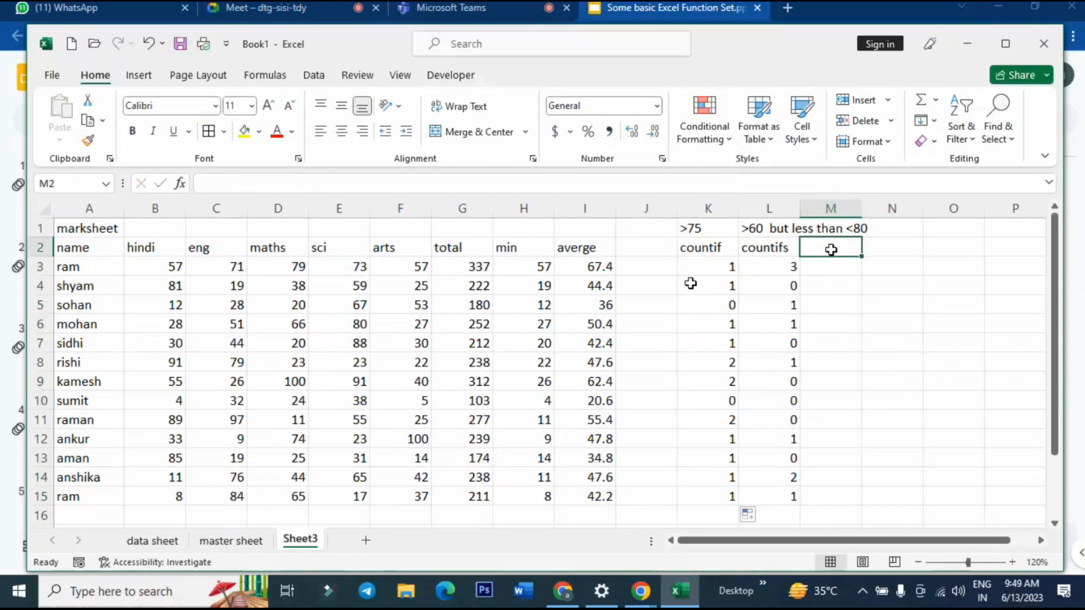
{"action": "left_click", "coordinate": [729, 265]}
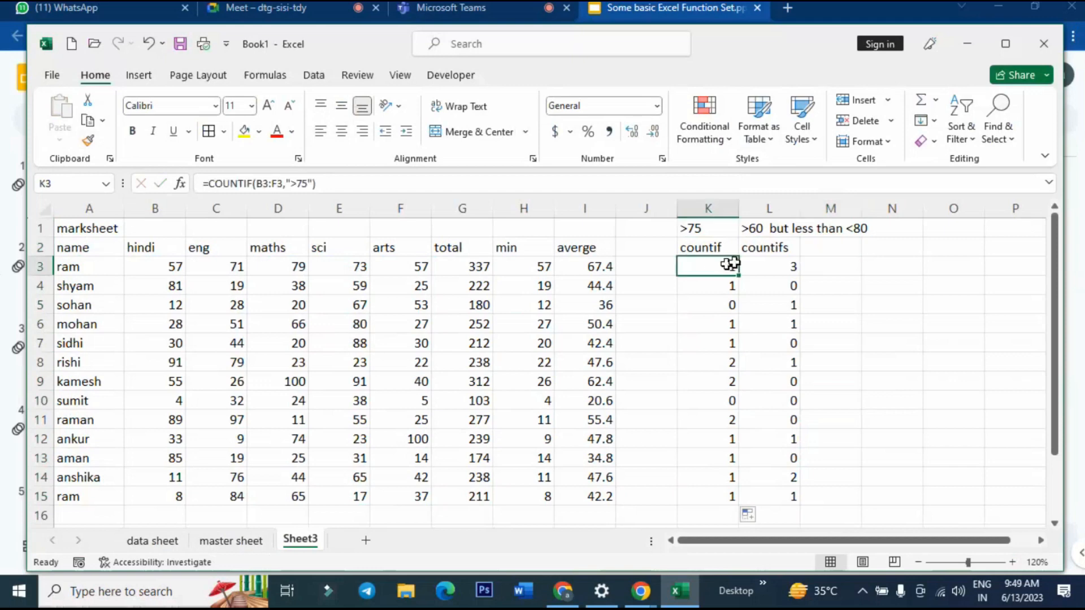
Enter the header sumif in M2 and the header sumifs in N2.
{"action": "left_click", "coordinate": [764, 264]}
{"action": "left_click", "coordinate": [825, 245]}
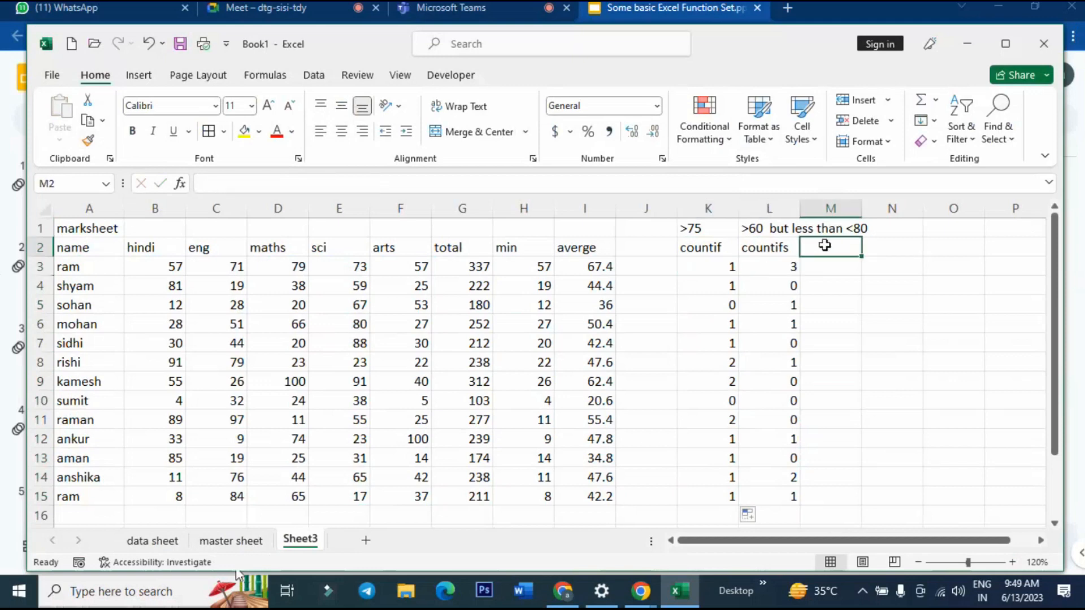
{"action": "type", "text": "sumi"}
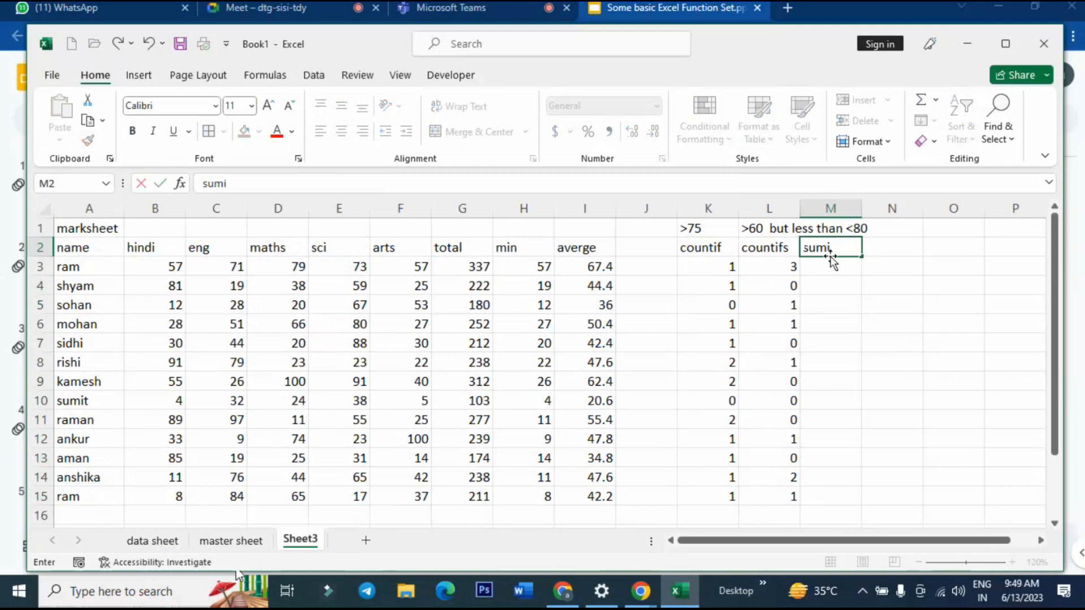
{"action": "type", "text": "f"}
{"action": "key", "text": "Tab"}
{"action": "type", "text": "sum"}
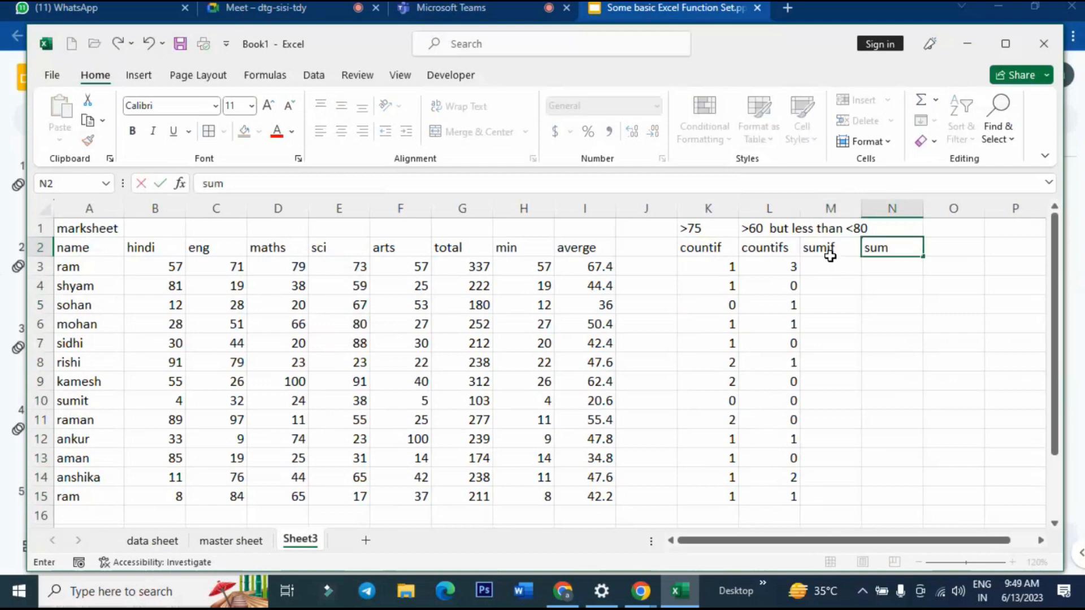
{"action": "type", "text": "ifs"}
{"action": "key", "text": "Tab"}
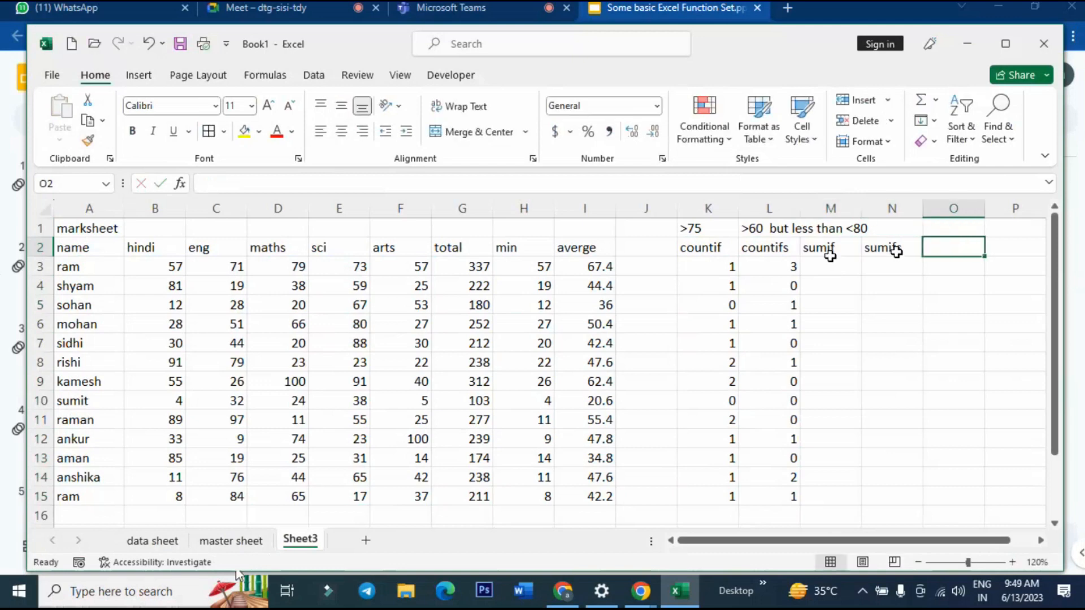
Sum the first student's marks in B3:F3 that are above 75 in M3 with SUMIF, using the criterion ">75".
{"action": "left_click", "coordinate": [843, 266]}
{"action": "type", "text": "=su"}
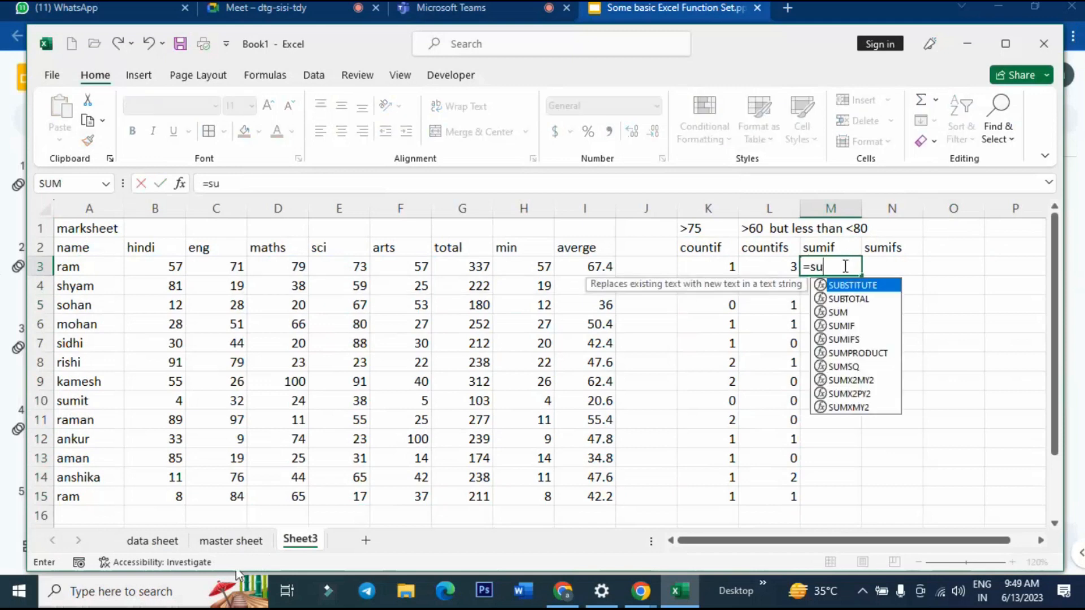
{"action": "type", "text": "mif"}
{"action": "key", "text": "Return"}
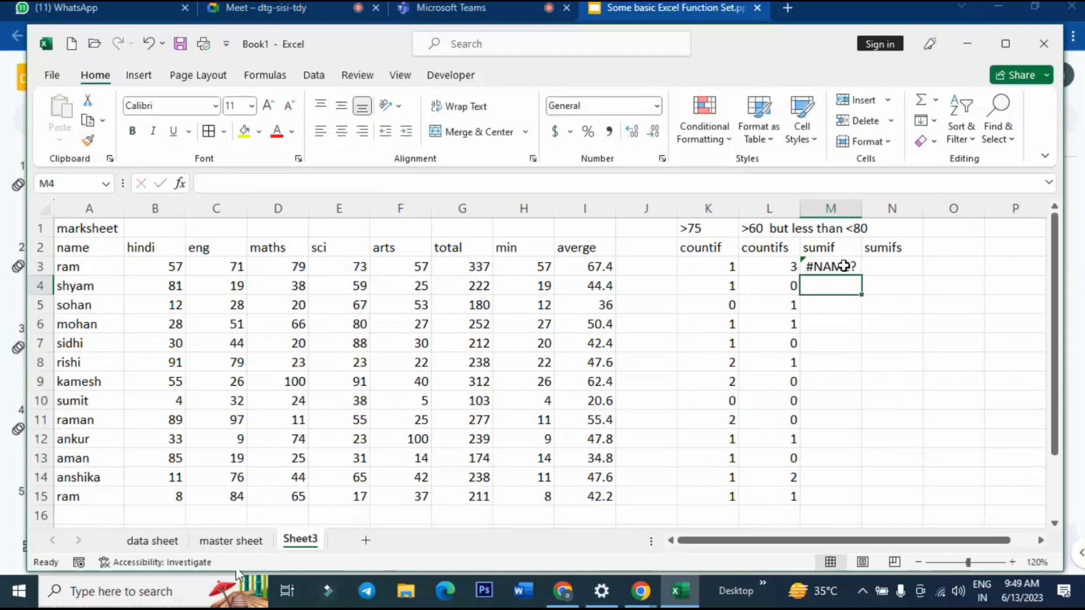
{"action": "left_click", "coordinate": [844, 266]}
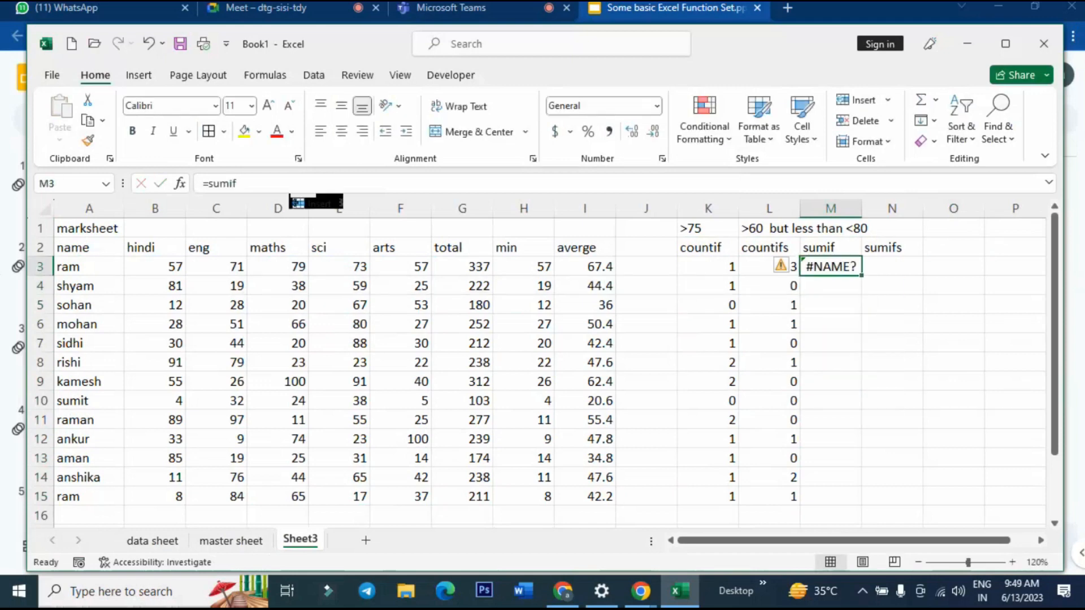
{"action": "left_click", "coordinate": [286, 183]}
{"action": "type", "text": "("}
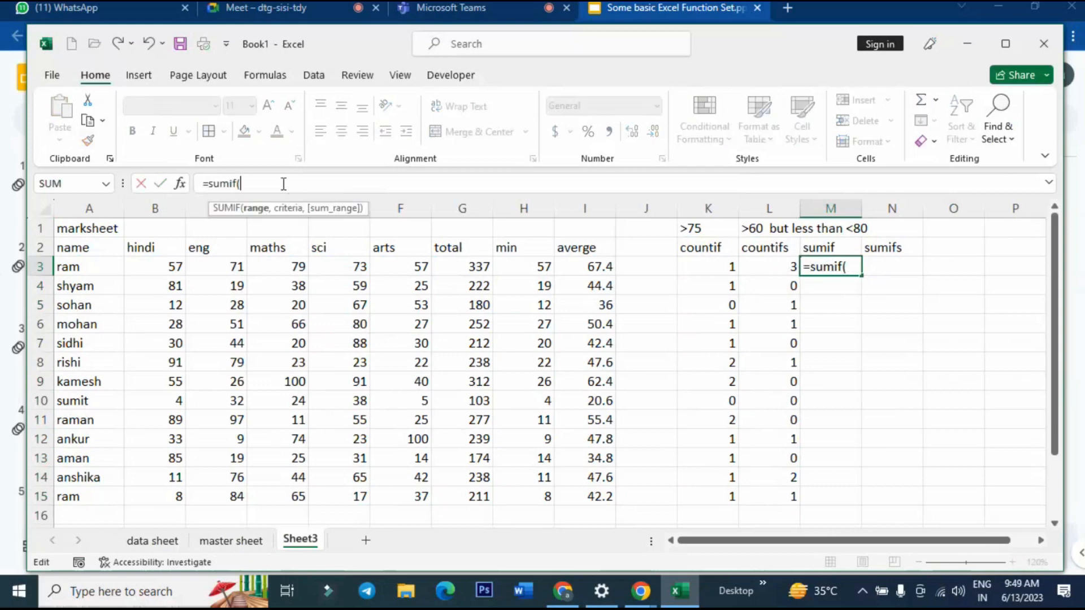
{"action": "left_click_drag", "start_coordinate": [142, 267], "coordinate": [416, 261]}
{"action": "type", "text": ",\">"}
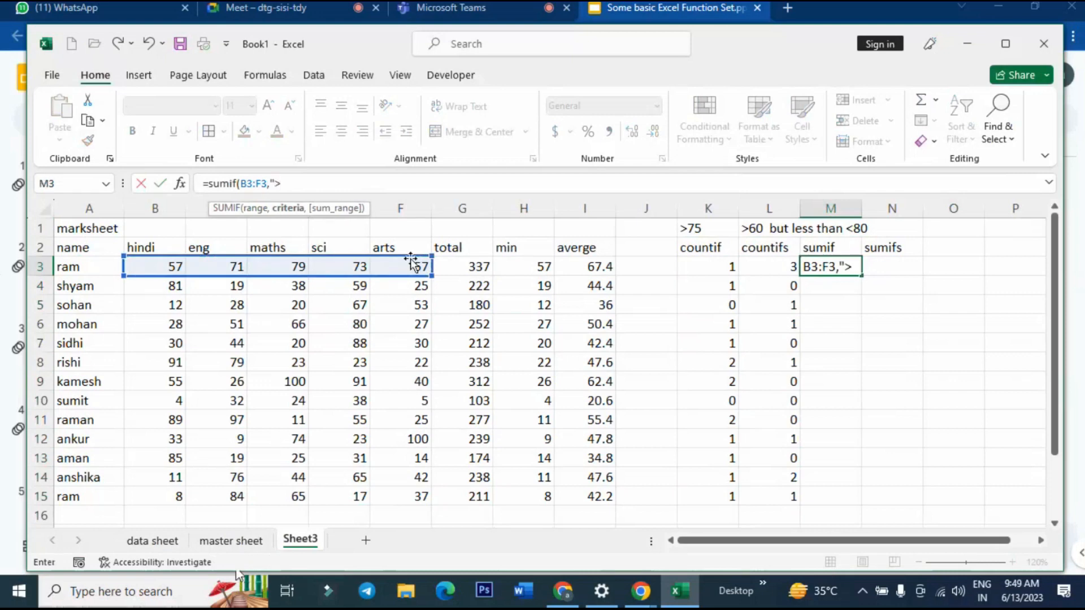
{"action": "type", "text": "75\")"}
{"action": "key", "text": "Return"}
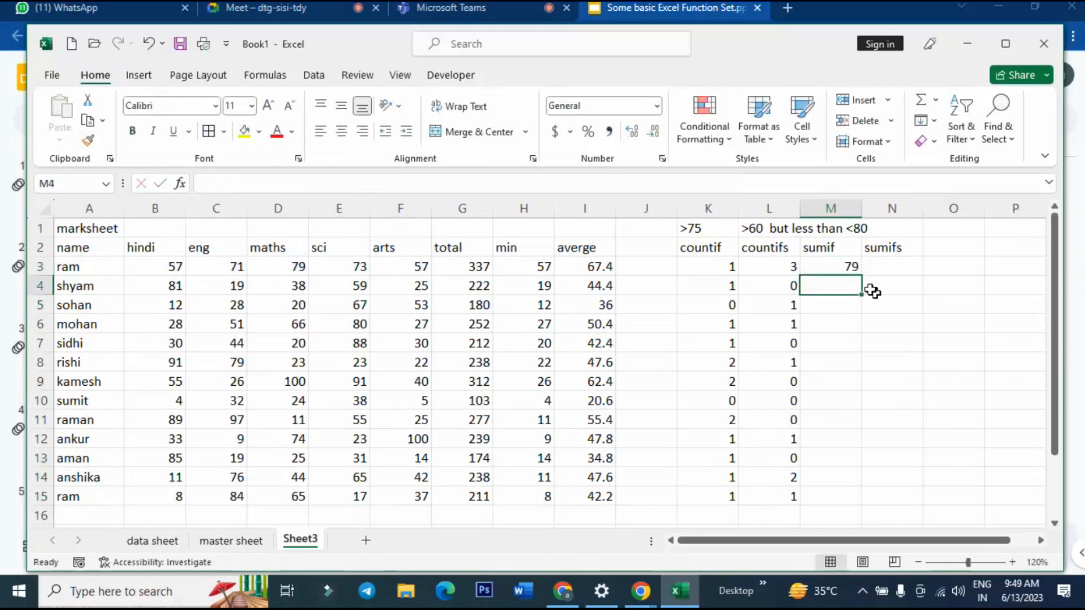
Fill the sumif formula in M3 down to row 15 and check it against the counts.
{"action": "left_click", "coordinate": [824, 264]}
{"action": "left_click_drag", "start_coordinate": [863, 276], "coordinate": [854, 497]}
{"action": "left_click", "coordinate": [848, 305]}
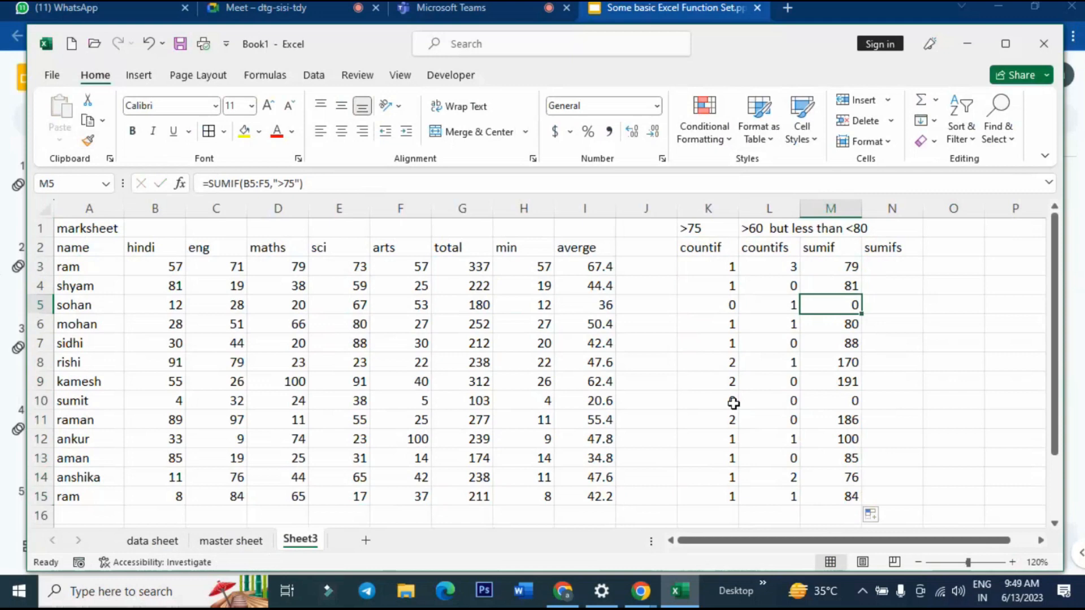
{"action": "left_click", "coordinate": [715, 361]}
{"action": "left_click", "coordinate": [863, 363]}
{"action": "left_click", "coordinate": [768, 382]}
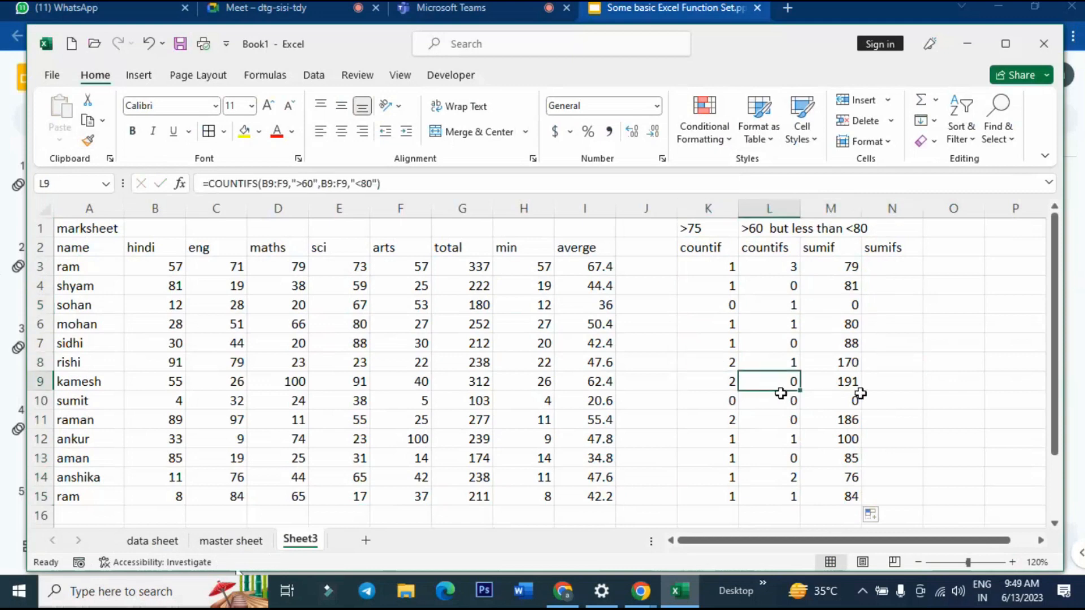
{"action": "left_click", "coordinate": [830, 383]}
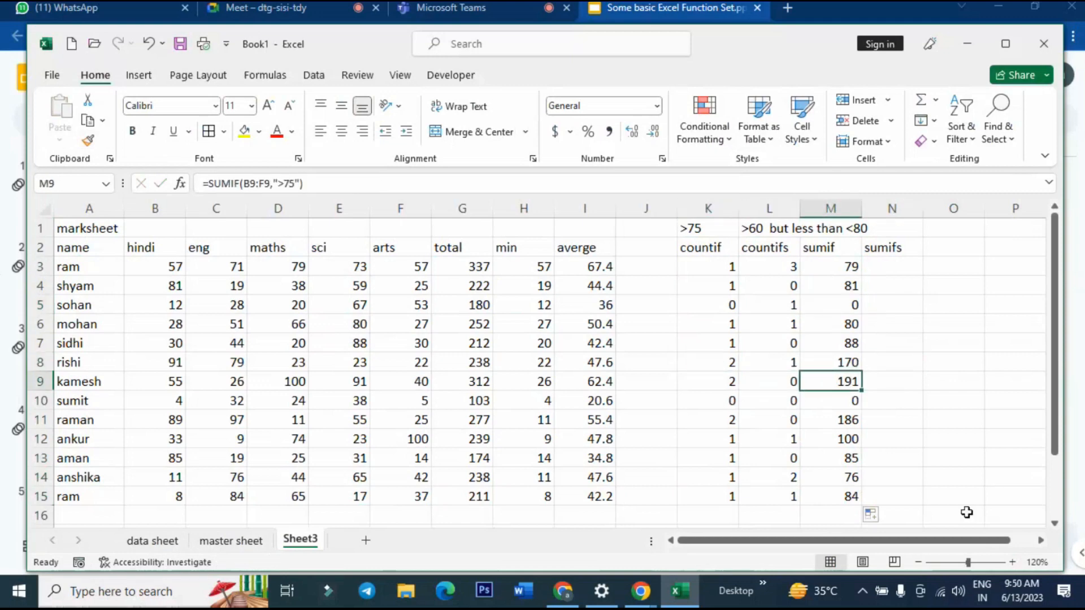
Fit columns A to I and column L to their contents, narrow the empty column J and slightly widen column N.
{"action": "left_click", "coordinate": [910, 269]}
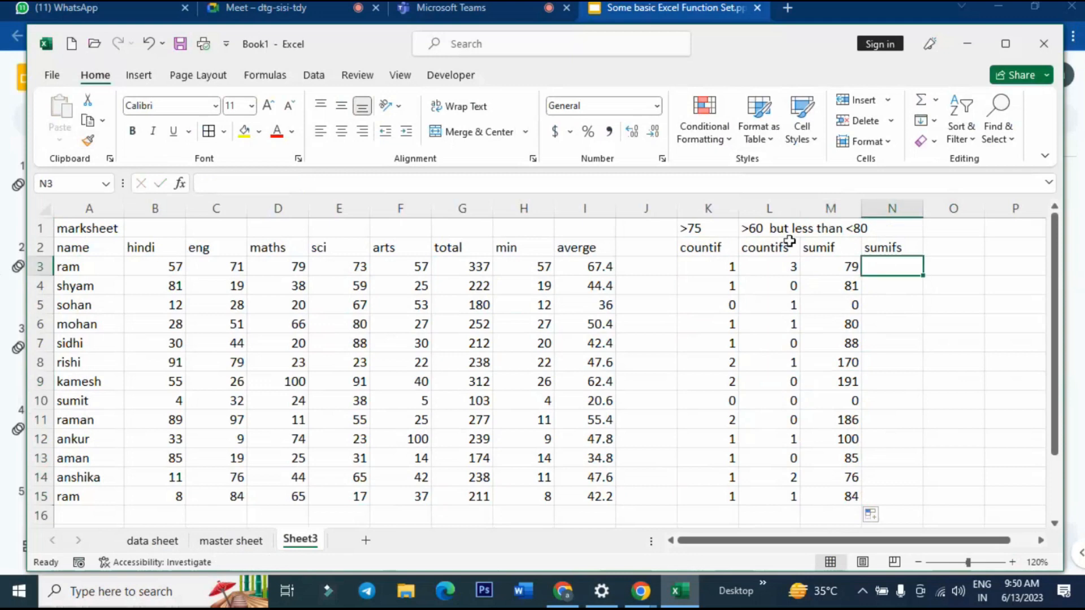
{"action": "double_click", "coordinate": [800, 208]}
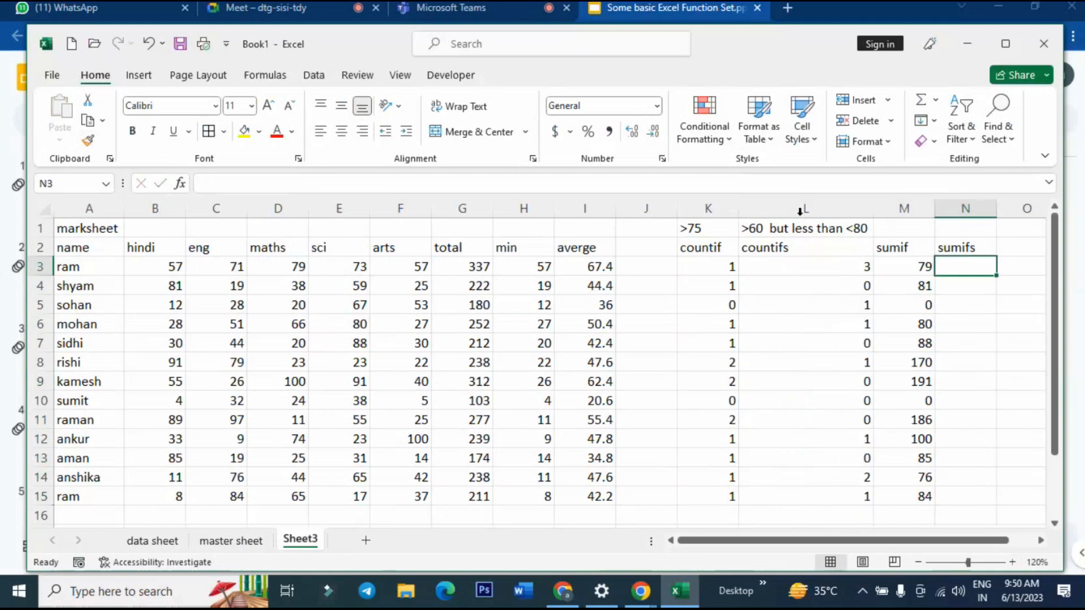
{"action": "left_click_drag", "start_coordinate": [677, 208], "coordinate": [640, 213]}
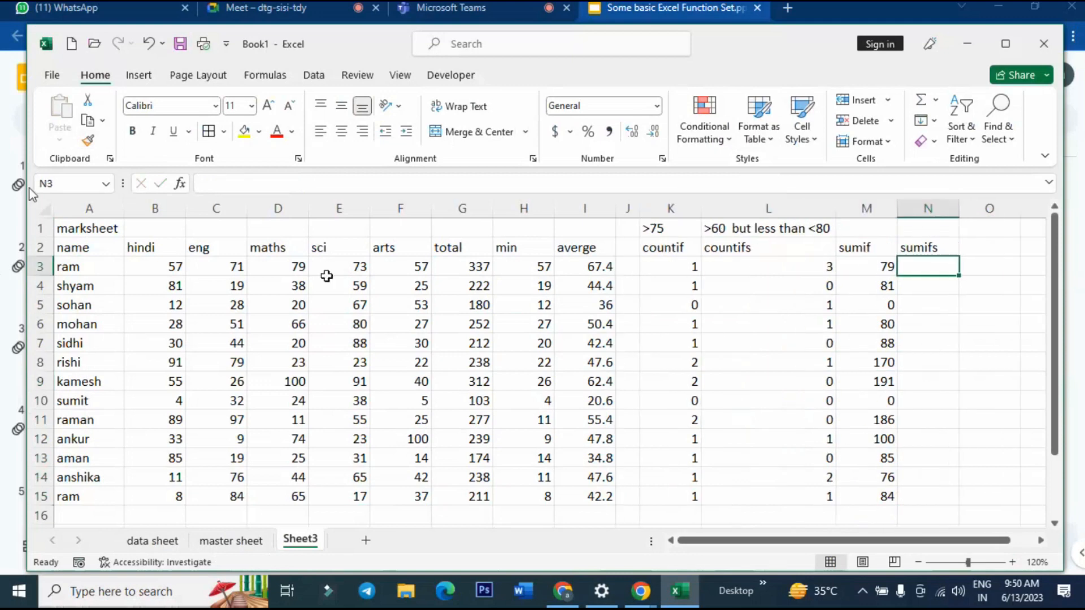
{"action": "left_click_drag", "start_coordinate": [89, 204], "coordinate": [618, 211]}
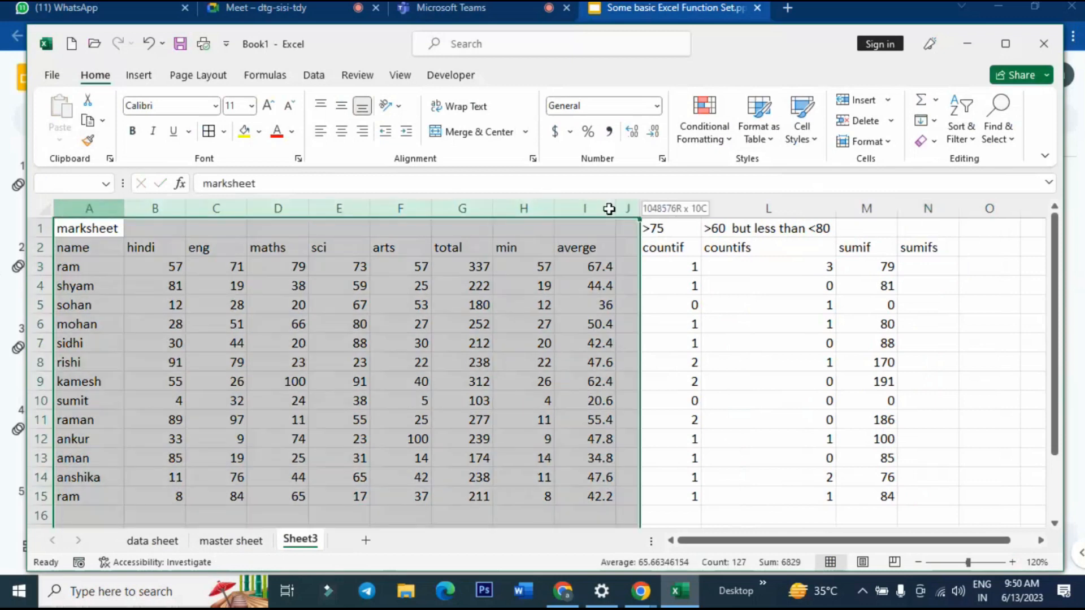
{"action": "double_click", "coordinate": [555, 208]}
{"action": "left_click", "coordinate": [751, 283]}
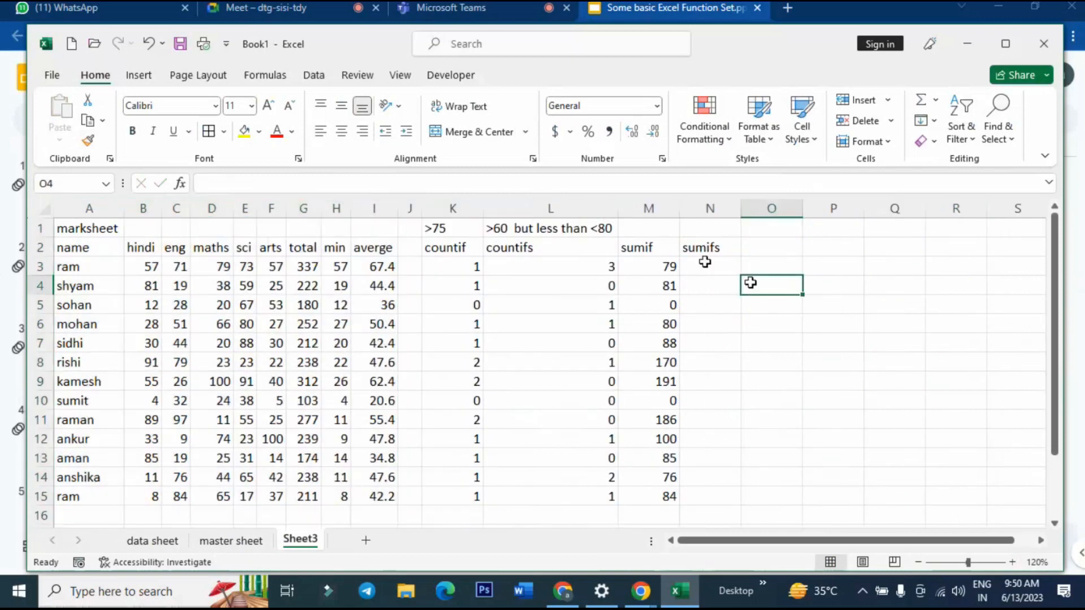
{"action": "left_click_drag", "start_coordinate": [741, 208], "coordinate": [762, 208]}
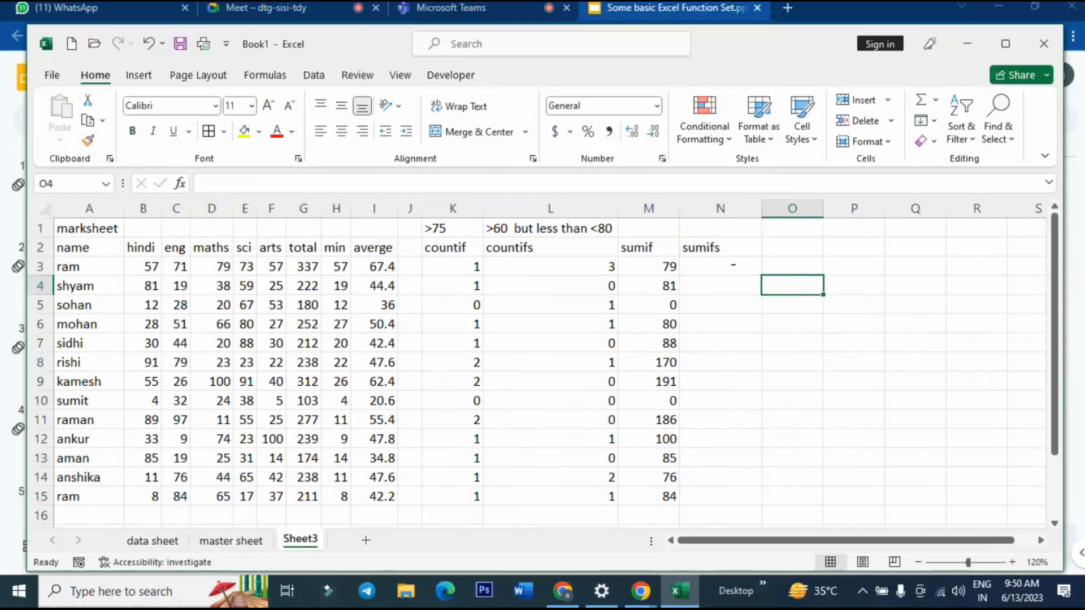
{"action": "left_click", "coordinate": [733, 266]}
{"action": "type", "text": "="}
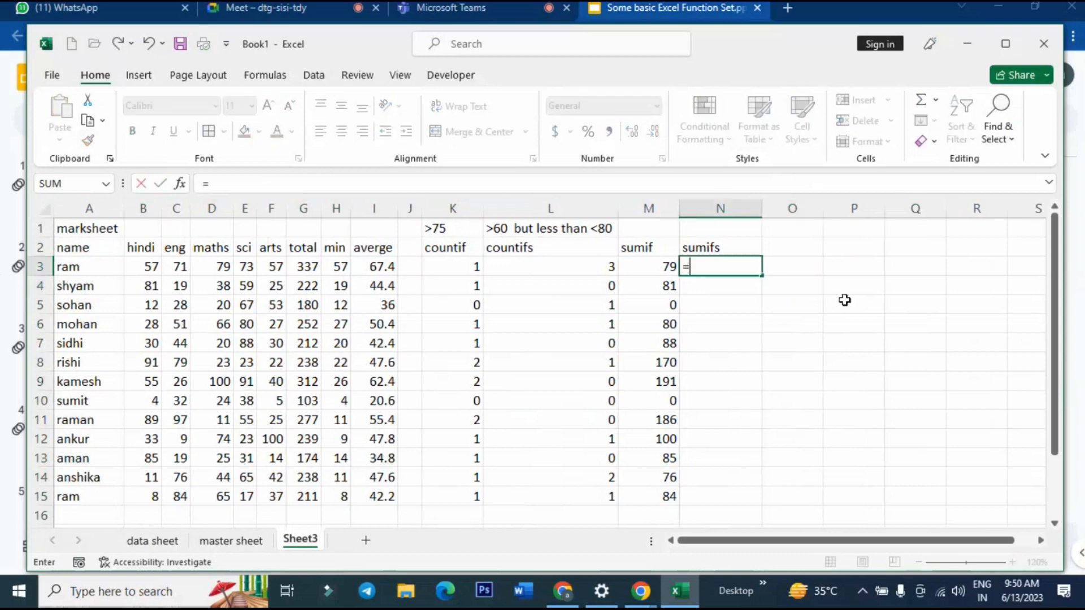
{"action": "key", "text": "Escape"}
Sum the first student's marks in B3:F3 between 60 and 80 in N3 with SUMIFS, using the criteria ">60" and "<80".
{"action": "left_click", "coordinate": [860, 402]}
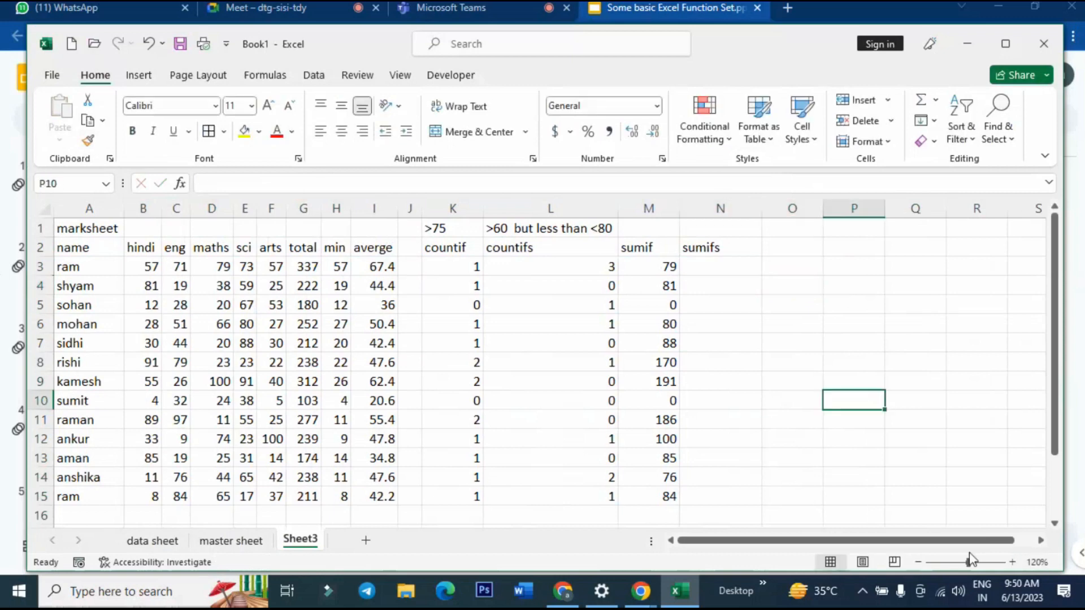
{"action": "left_click", "coordinate": [1012, 562]}
{"action": "left_click", "coordinate": [1013, 562]}
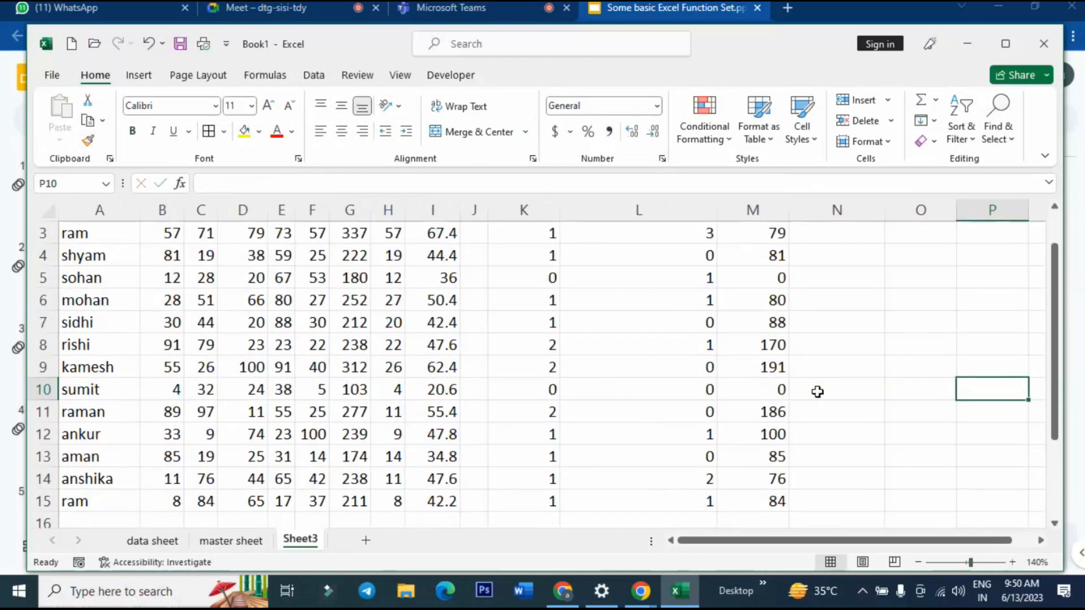
{"action": "left_click_drag", "start_coordinate": [839, 276], "coordinate": [838, 262]}
{"action": "left_click", "coordinate": [822, 273]}
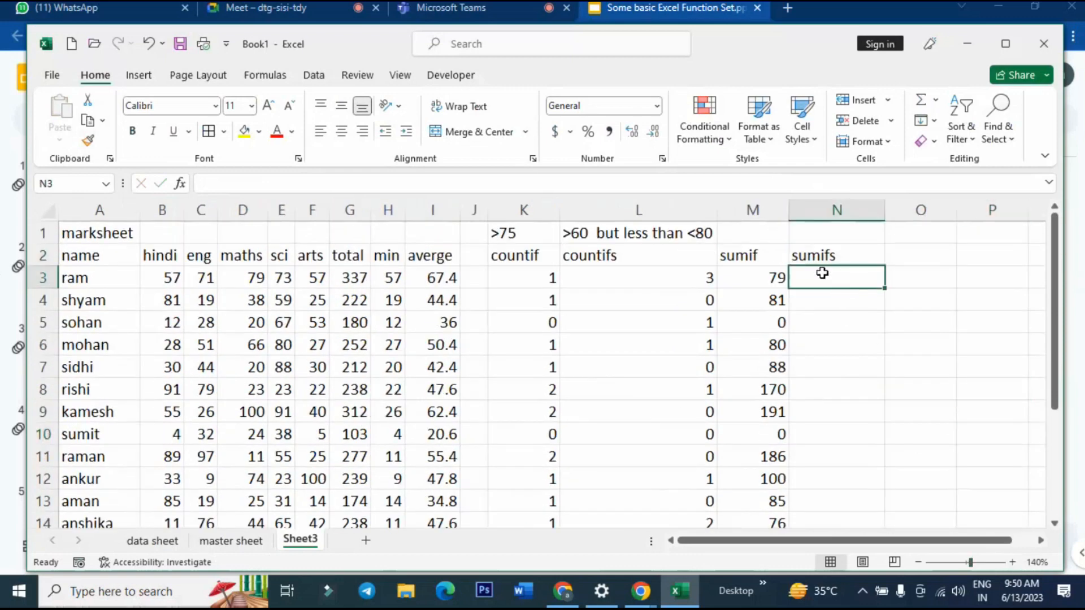
{"action": "type", "text": "=sy"}
{"action": "key", "text": "BackSpace"}
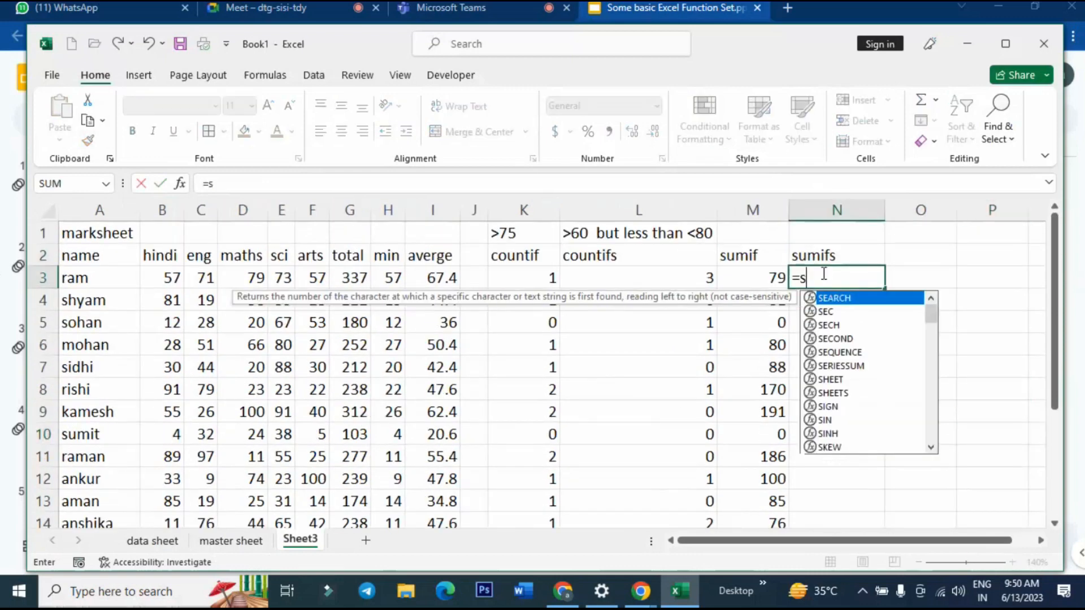
{"action": "type", "text": "umifs"}
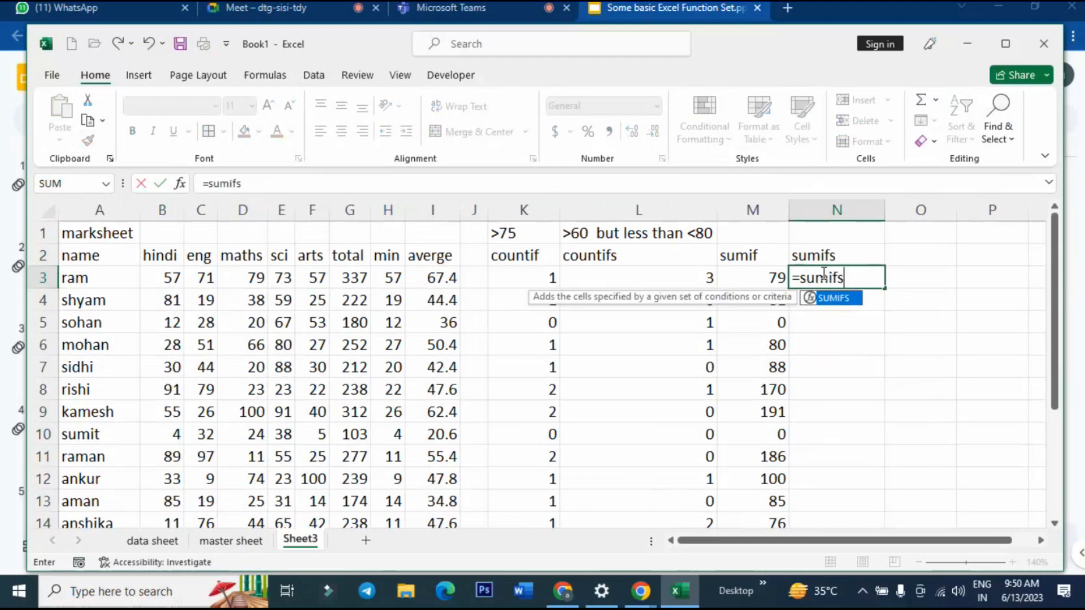
{"action": "type", "text": "("}
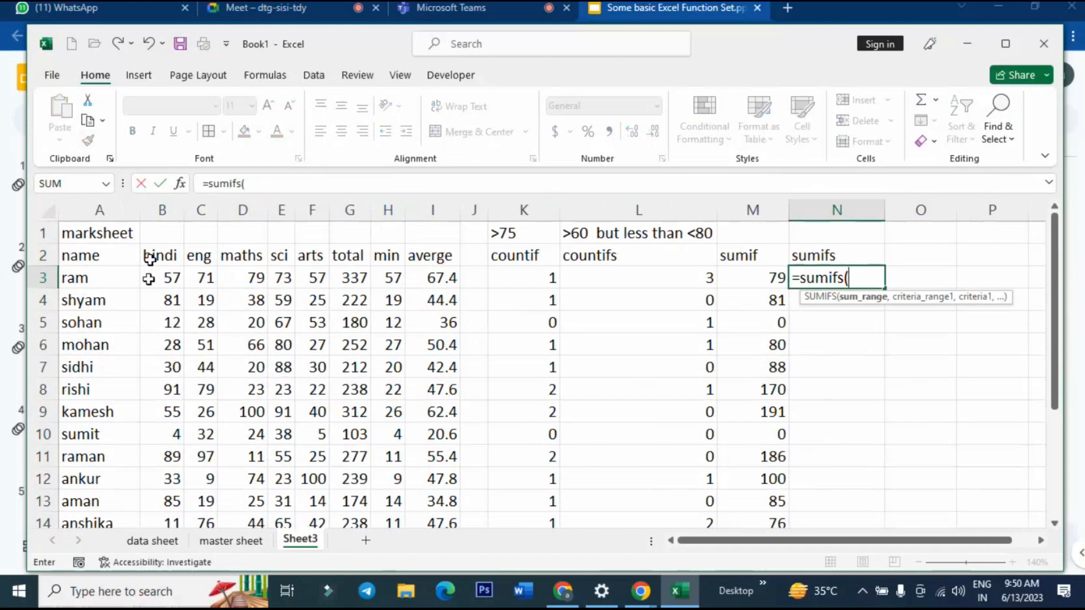
{"action": "left_click_drag", "start_coordinate": [150, 279], "coordinate": [315, 279]}
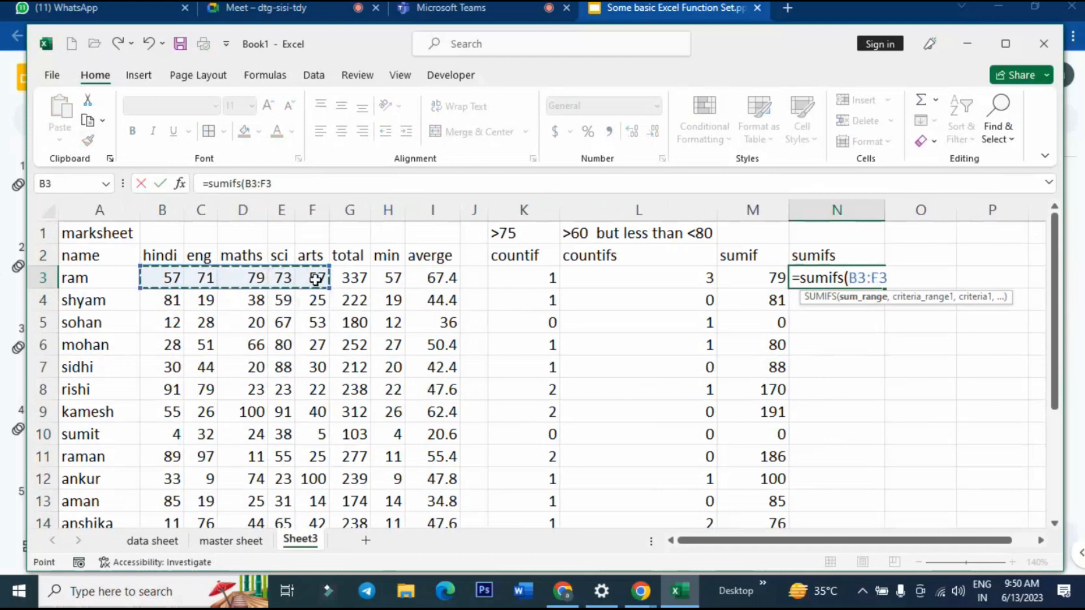
{"action": "type", "text": ","}
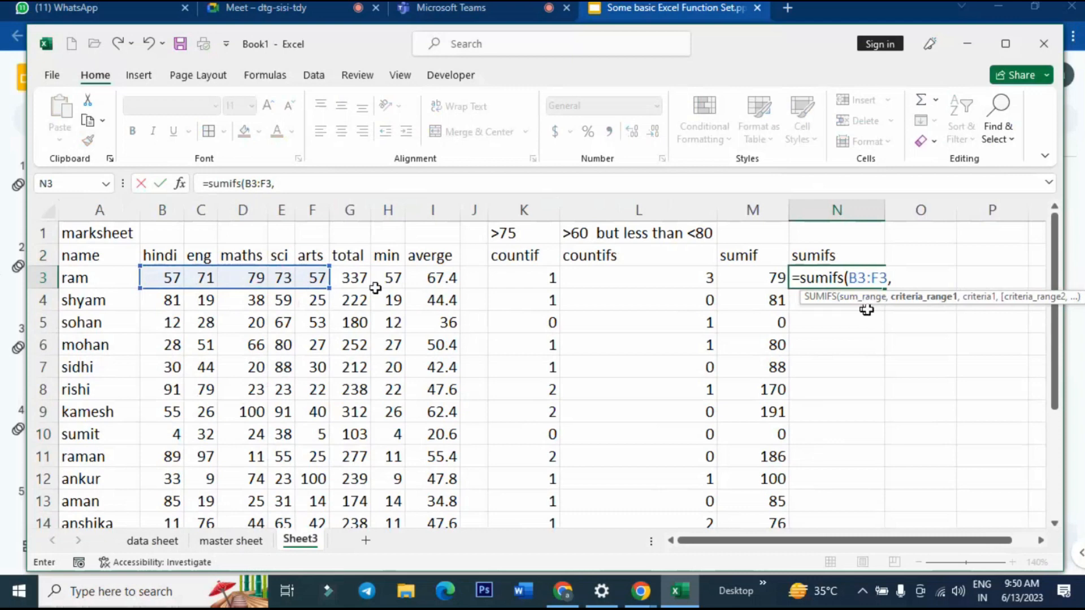
{"action": "left_click_drag", "start_coordinate": [164, 278], "coordinate": [313, 279]}
{"action": "type", "text": ","}
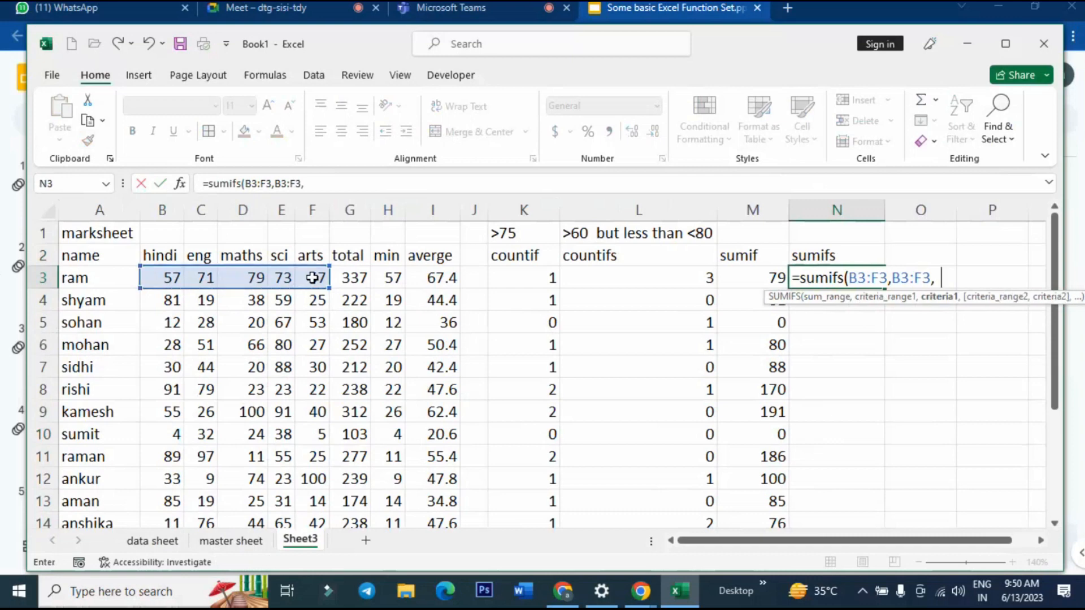
{"action": "type", "text": "\">60\","}
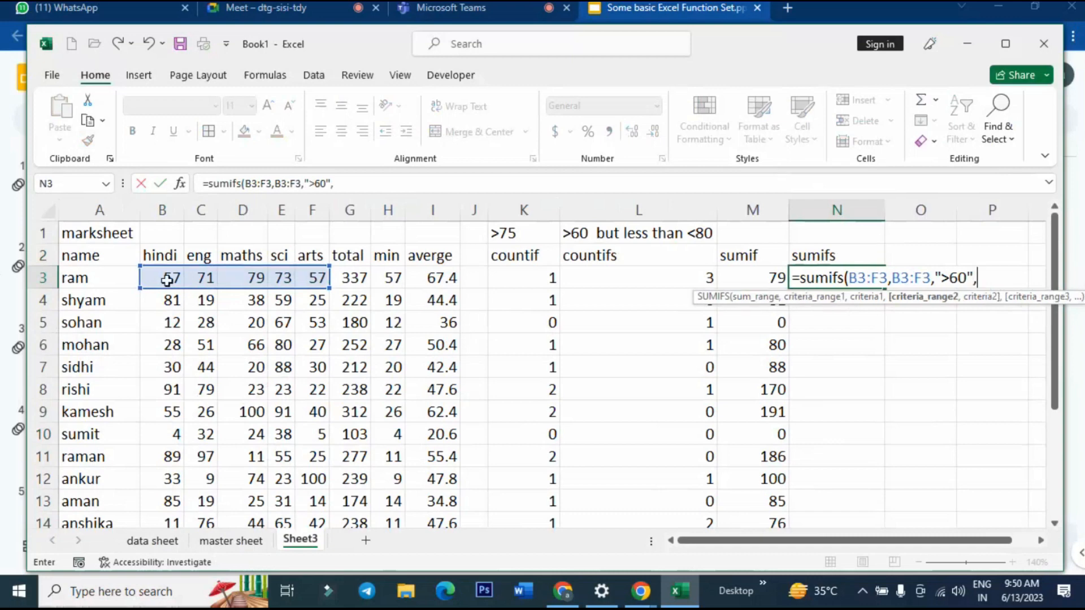
{"action": "left_click_drag", "start_coordinate": [169, 277], "coordinate": [315, 278]}
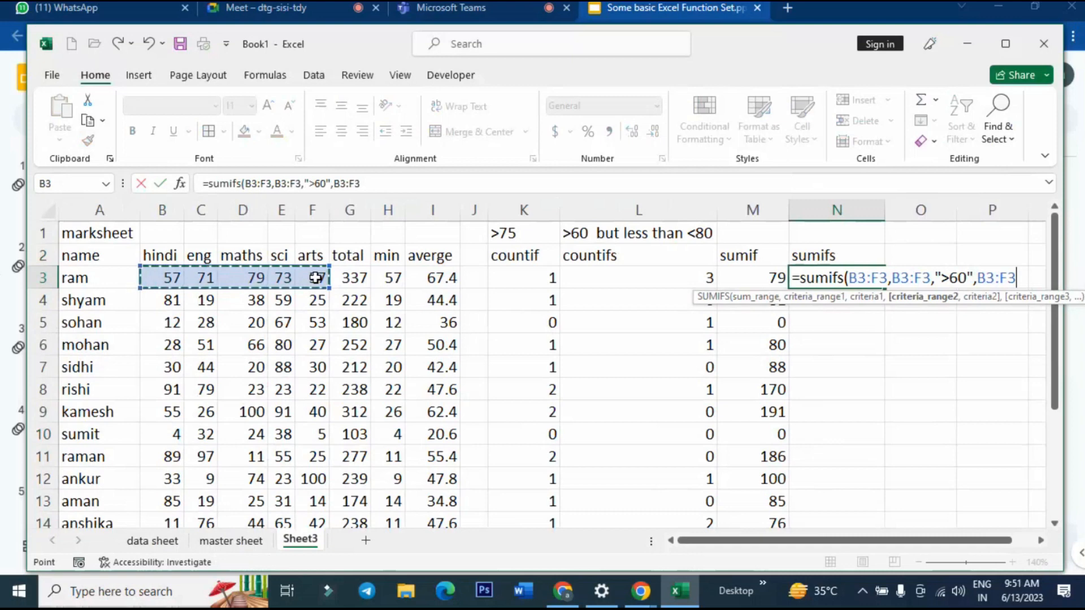
{"action": "type", "text": ",\""}
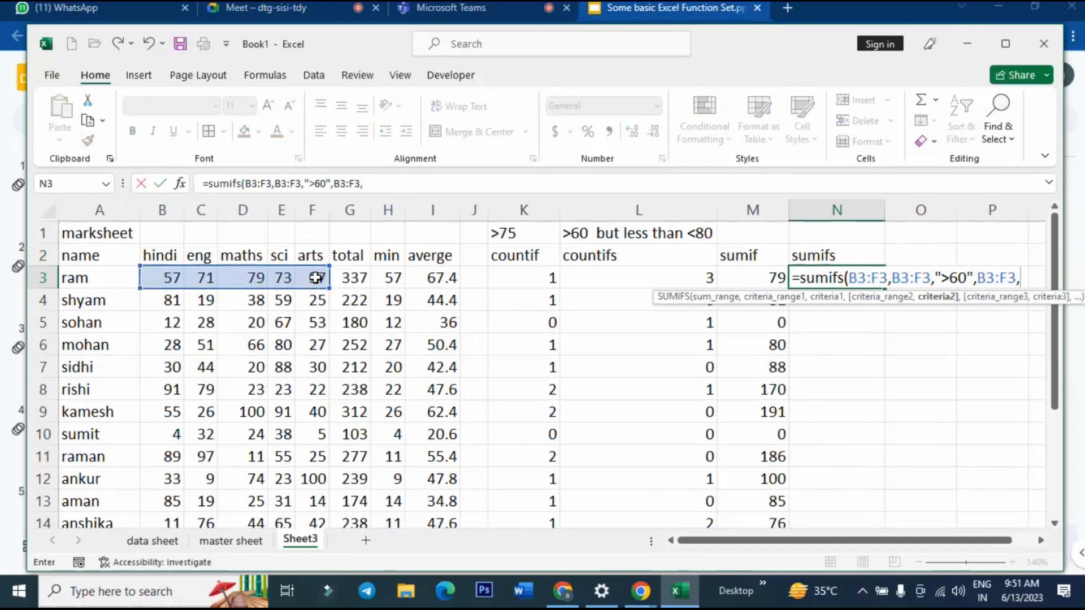
{"action": "type", "text": "<80"}
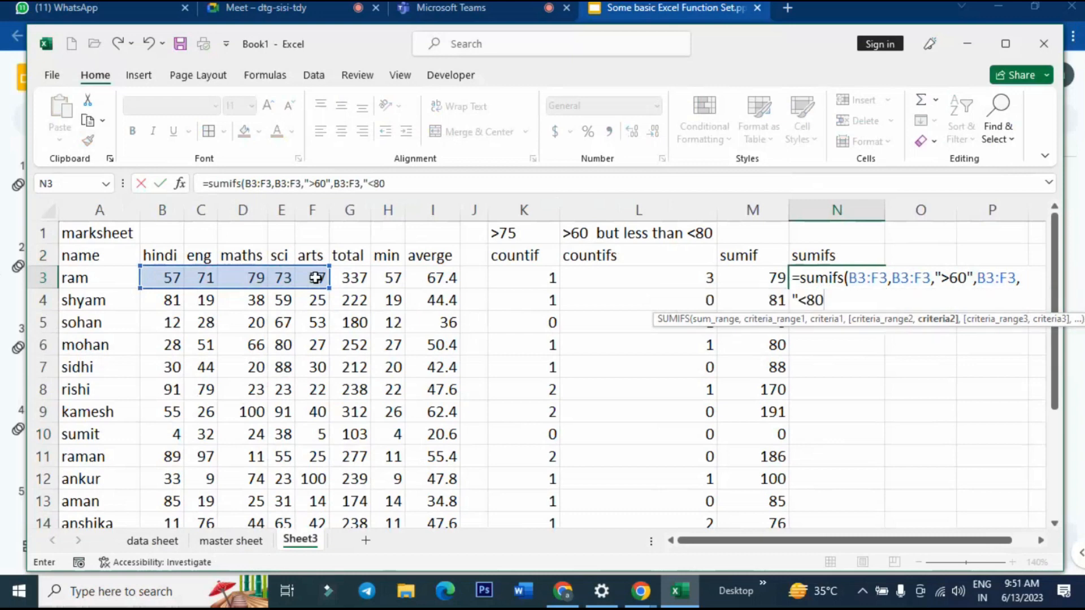
{"action": "type", "text": "\")"}
{"action": "key", "text": "Return"}
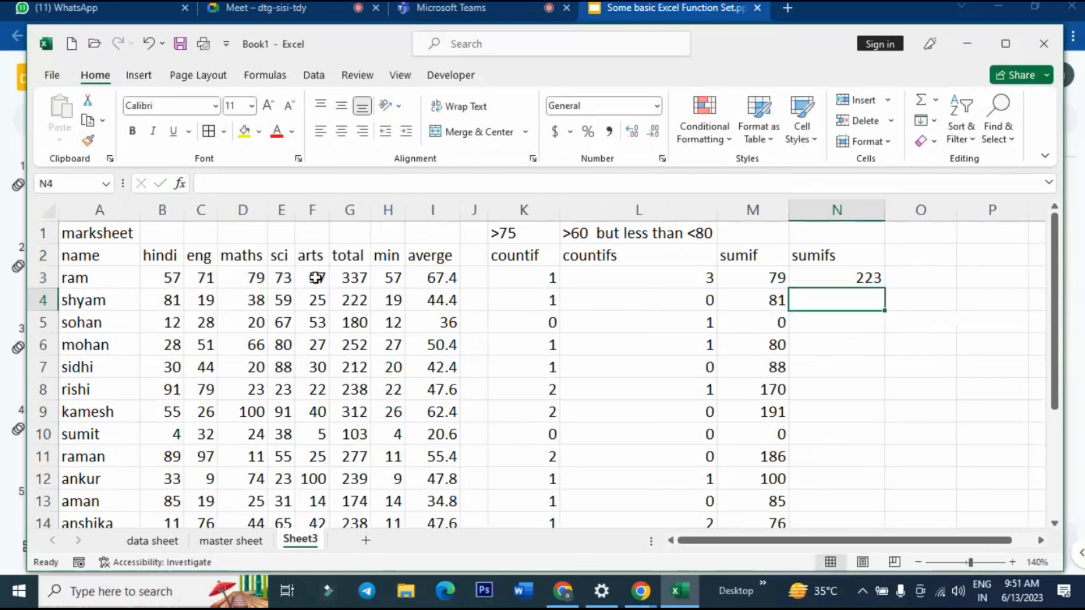
{"action": "key", "text": "Up"}
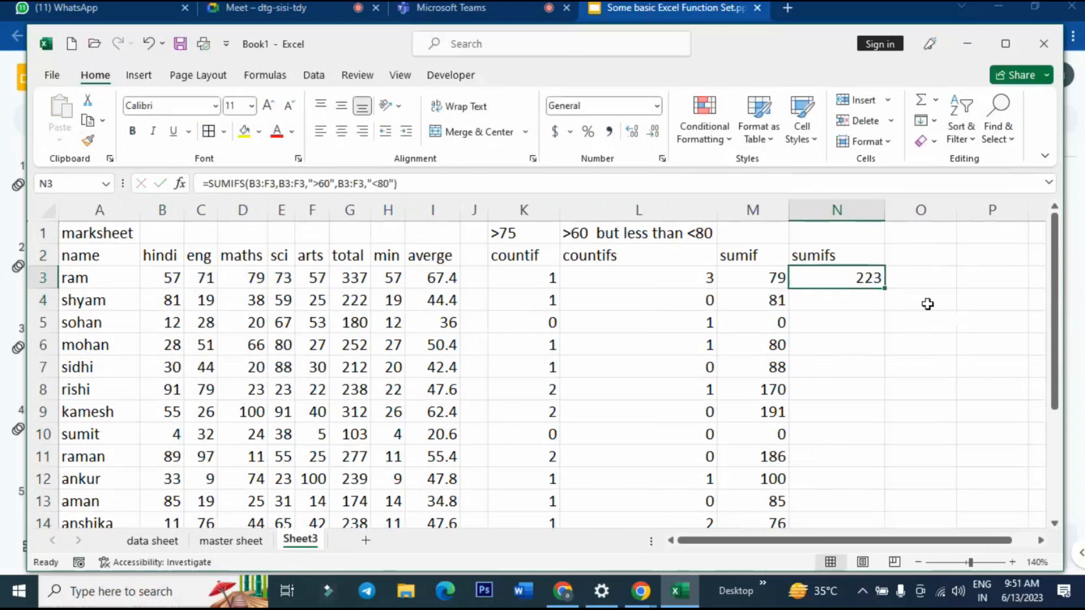
Fill the sumifs formula in N3 down to row 15 and compare the sums with the countifs results in column L.
{"action": "double_click", "coordinate": [884, 288]}
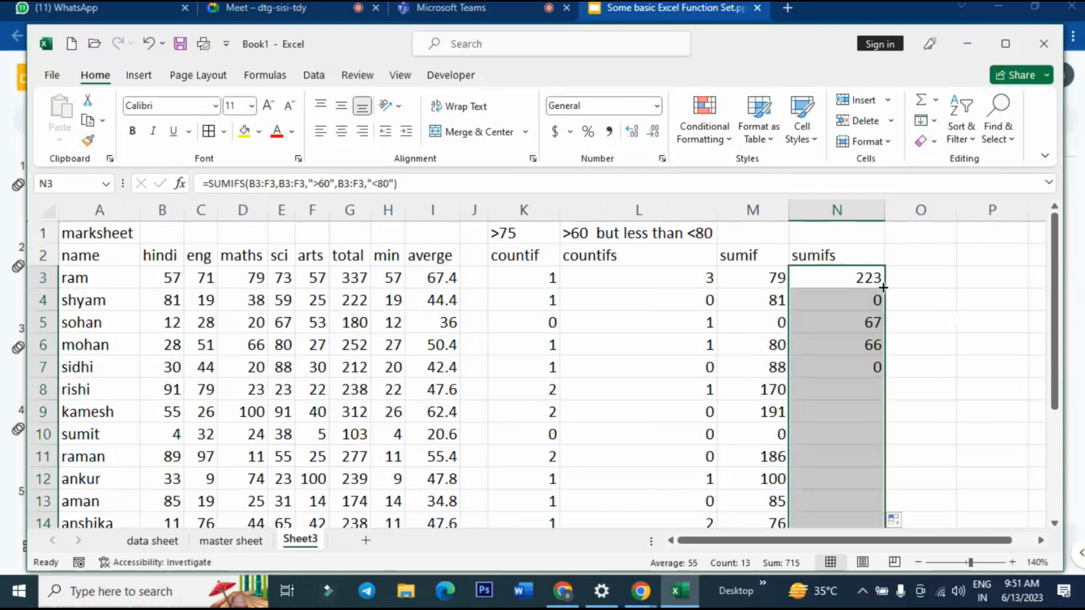
{"action": "left_click", "coordinate": [663, 275]}
{"action": "left_click", "coordinate": [828, 275]}
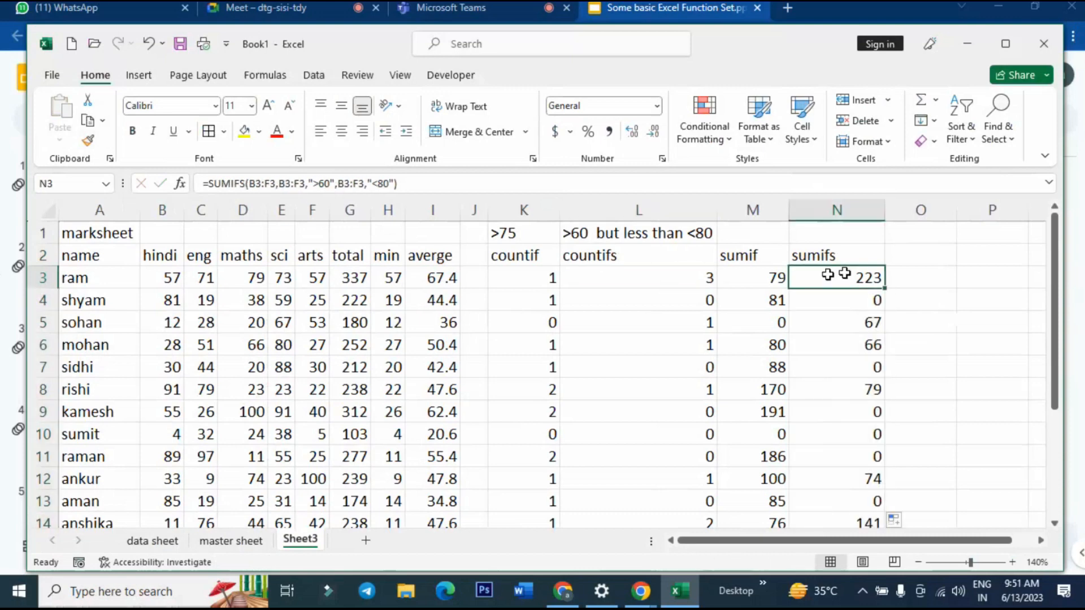
{"action": "left_click", "coordinate": [825, 321]}
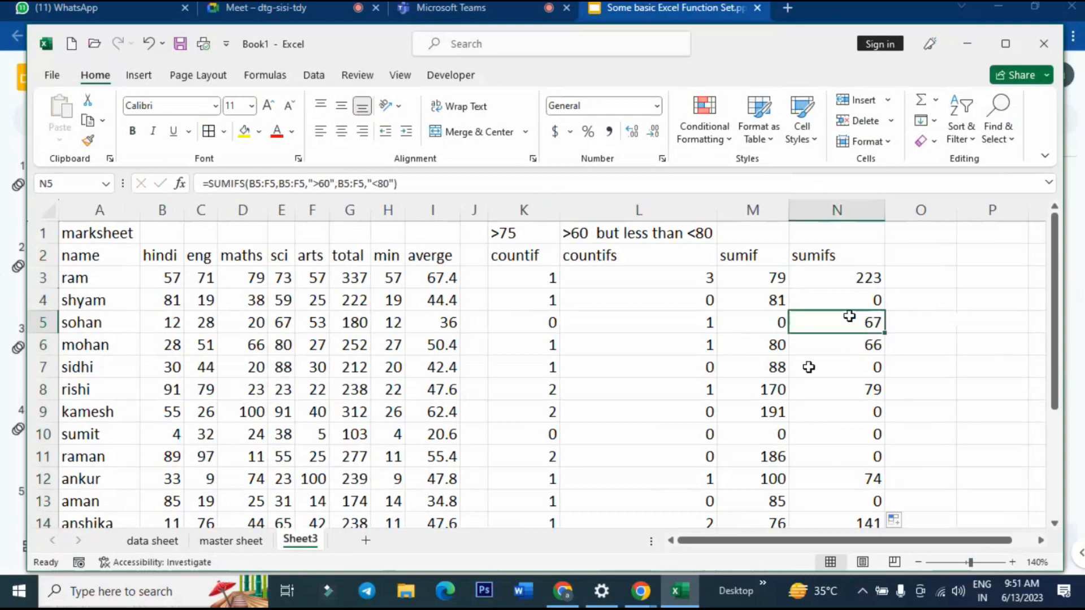
{"action": "left_click", "coordinate": [678, 344]}
{"action": "scroll", "coordinate": [678, 486], "scroll_direction": "down", "scroll_amount": 2}
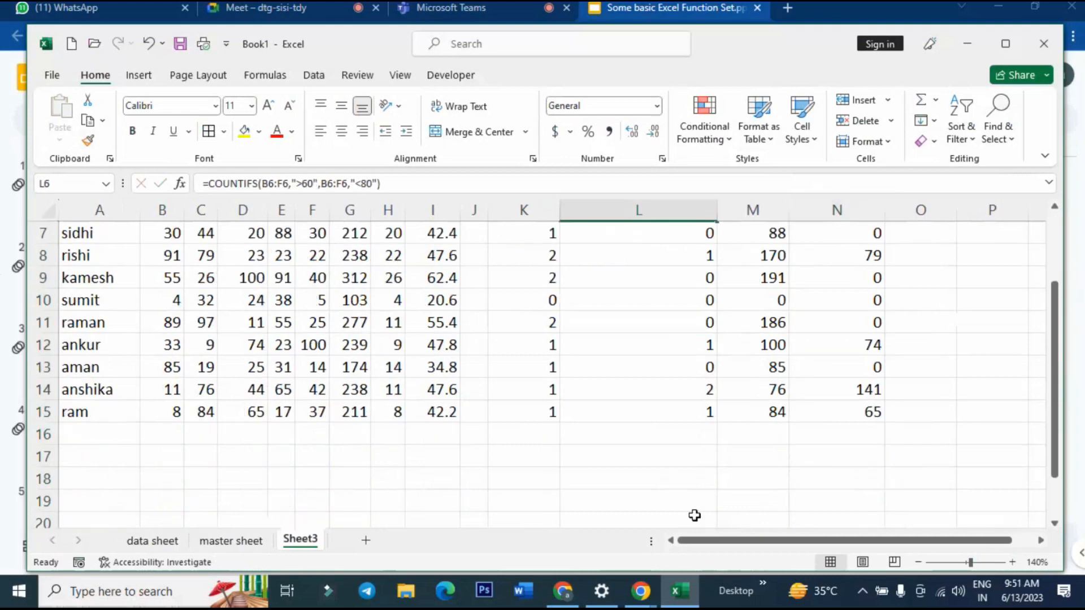
{"action": "left_click", "coordinate": [684, 391]}
{"action": "left_click", "coordinate": [855, 391]}
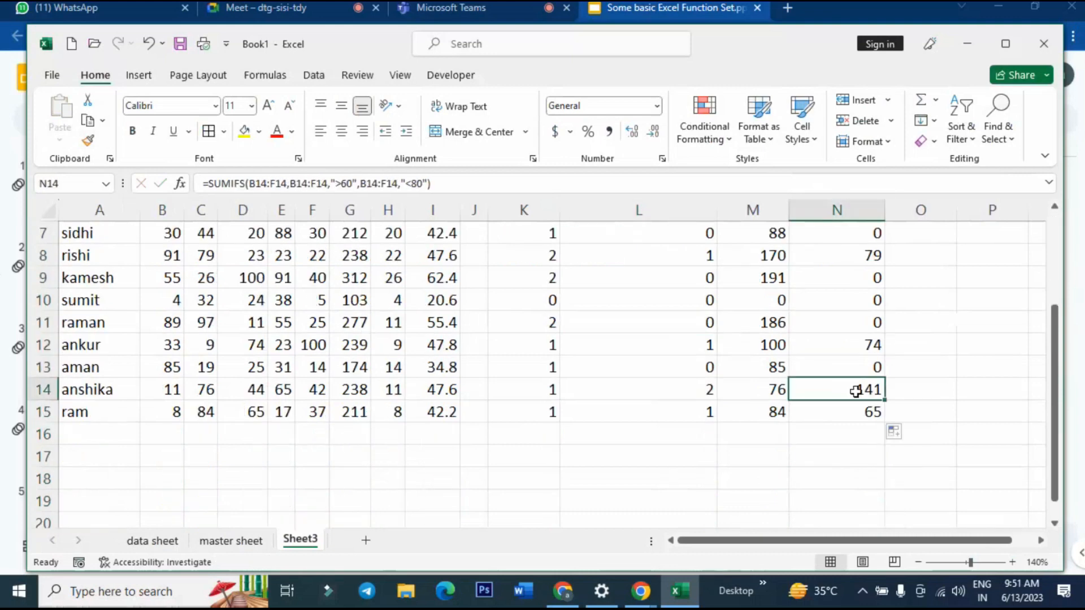
{"action": "scroll", "coordinate": [905, 373], "scroll_direction": "up", "scroll_amount": 2}
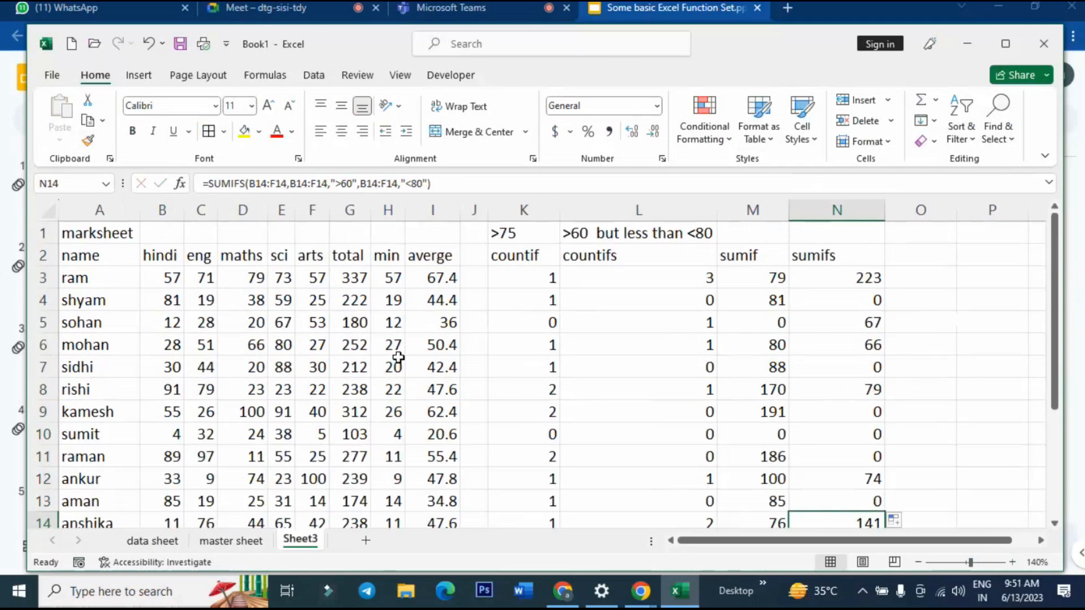